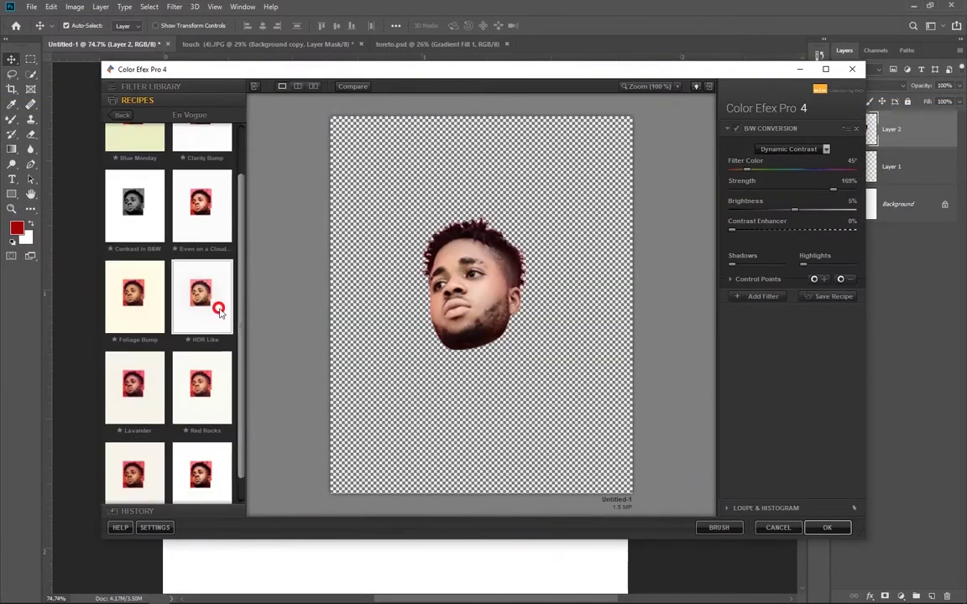
# - Apply Color Efex Pro 4's HDR Like recipe to the cut-out face layer
pyautogui.click(219, 309)
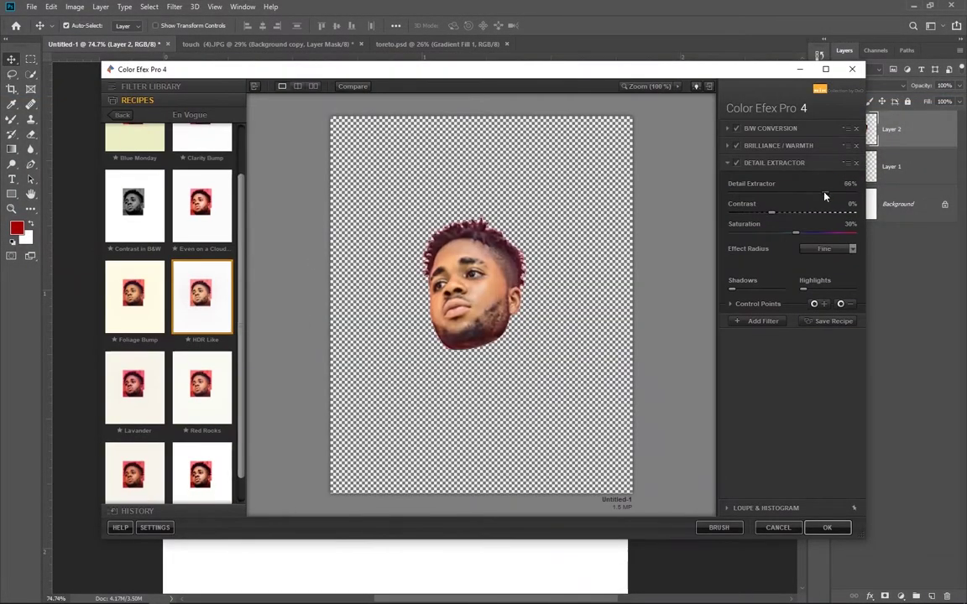
pyautogui.scroll(-1, 201, 256)
pyautogui.click(826, 527)
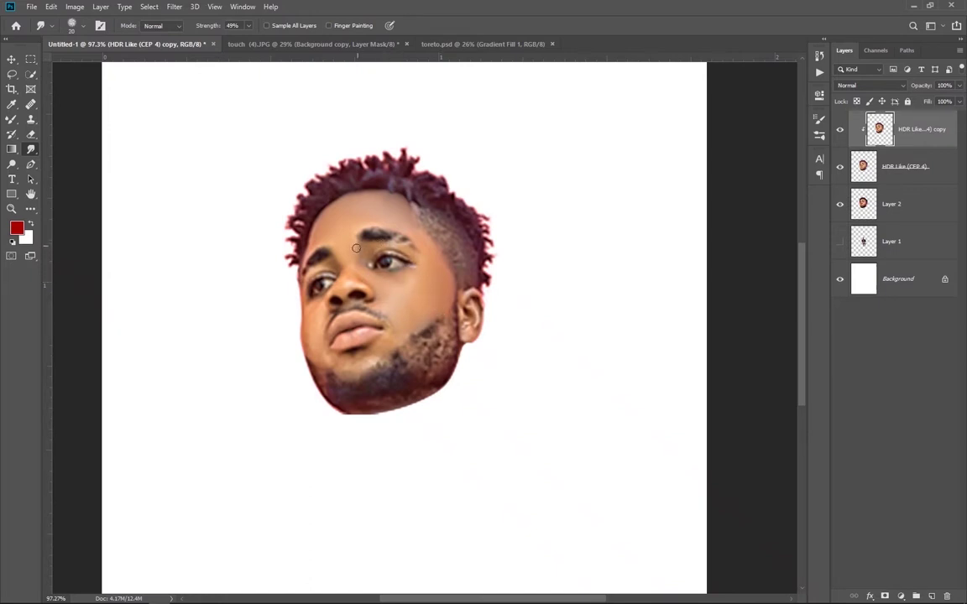
# - Paint light pink over the face's side and temple on Color-blend Layer 3
pyautogui.click(301, 320)
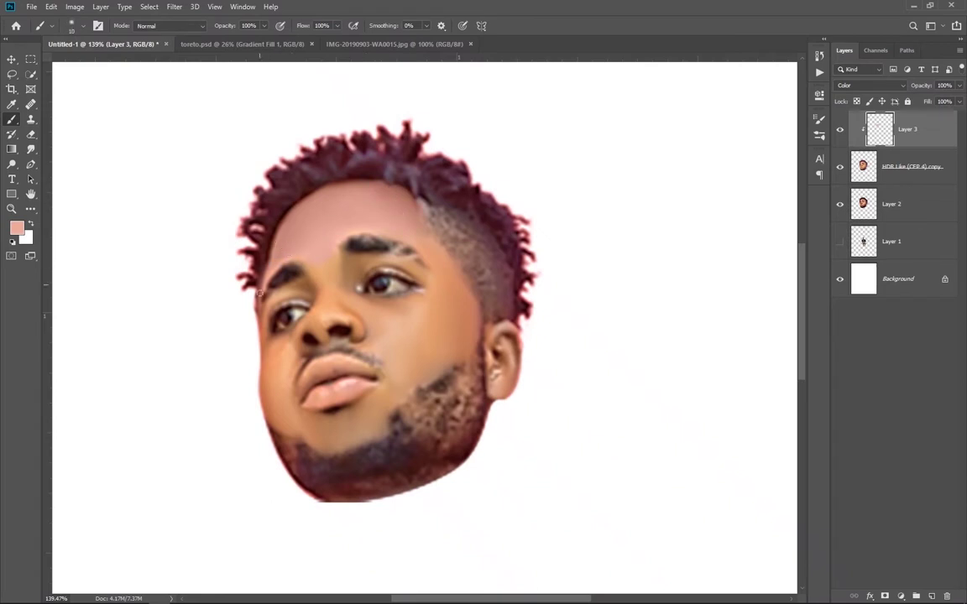
pyautogui.moveTo(457, 296); pyautogui.dragTo(468, 250)
# - Add a reversed, radial Black, White Gradient Fill layer above the Background
pyautogui.click(903, 280)
pyautogui.click(901, 596)
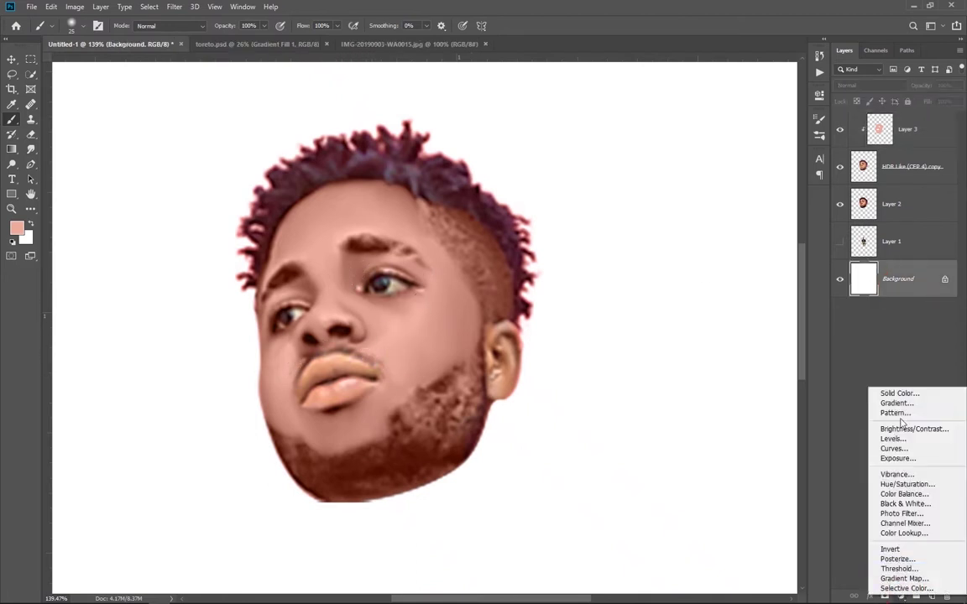
pyautogui.click(889, 404)
pyautogui.click(647, 132)
pyautogui.click(575, 93)
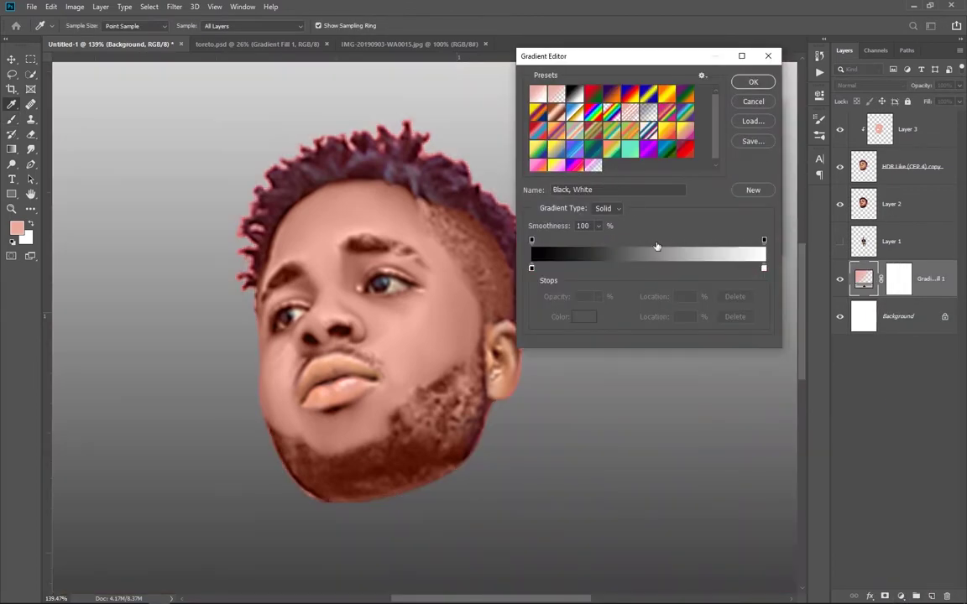
pyautogui.click(752, 82)
pyautogui.click(676, 148)
pyautogui.click(676, 168)
pyautogui.click(648, 129)
pyautogui.click(753, 82)
pyautogui.click(753, 133)
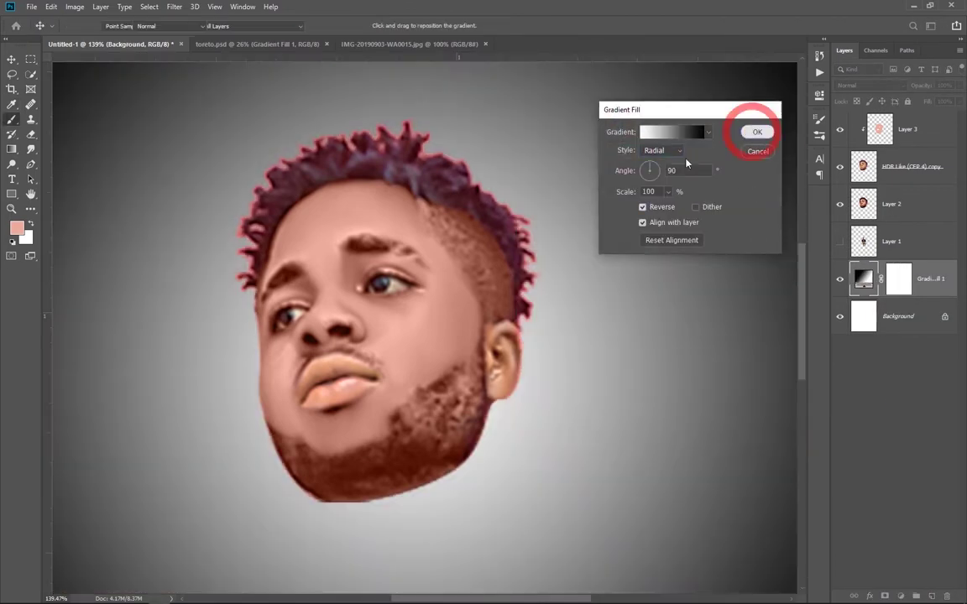
pyautogui.click(915, 126)
# - Brush the pink skin tint over the chin on Layer 3
pyautogui.press('b')
pyautogui.click(432, 249)
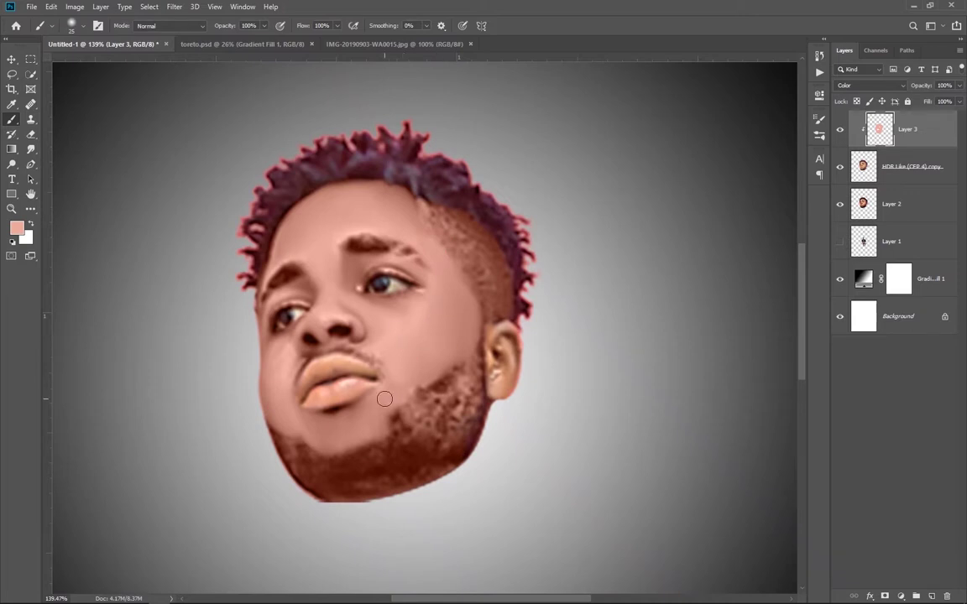
pyautogui.click(293, 220)
pyautogui.moveTo(330, 447); pyautogui.dragTo(405, 451)
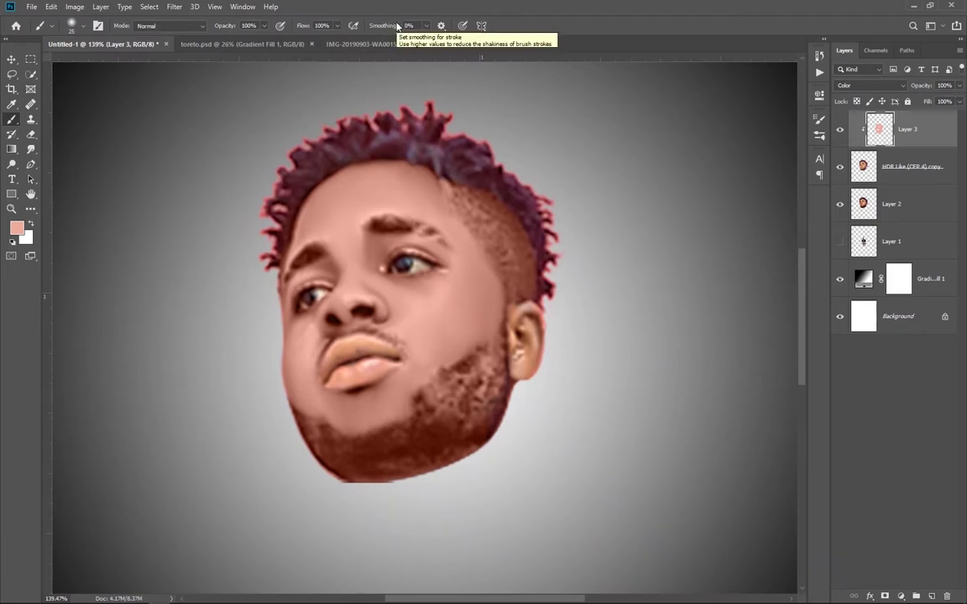
# - Sample the lip swatch and paint the lips pink on new Color-blend Layer 4
pyautogui.click(375, 43)
pyautogui.keyDown('alt'); pyautogui.click(533, 290); pyautogui.keyUp('alt')
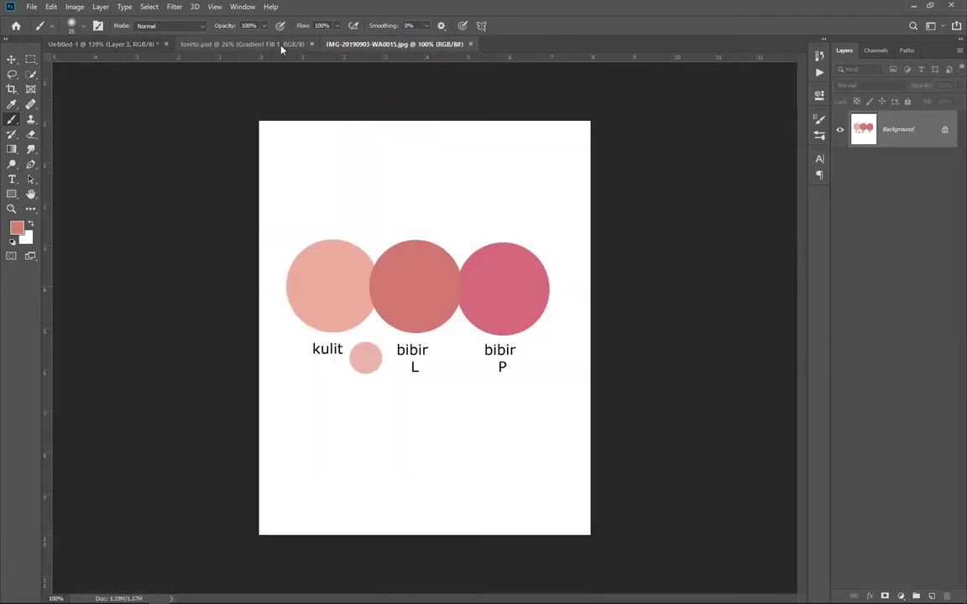
pyautogui.click(101, 44)
pyautogui.click(929, 596)
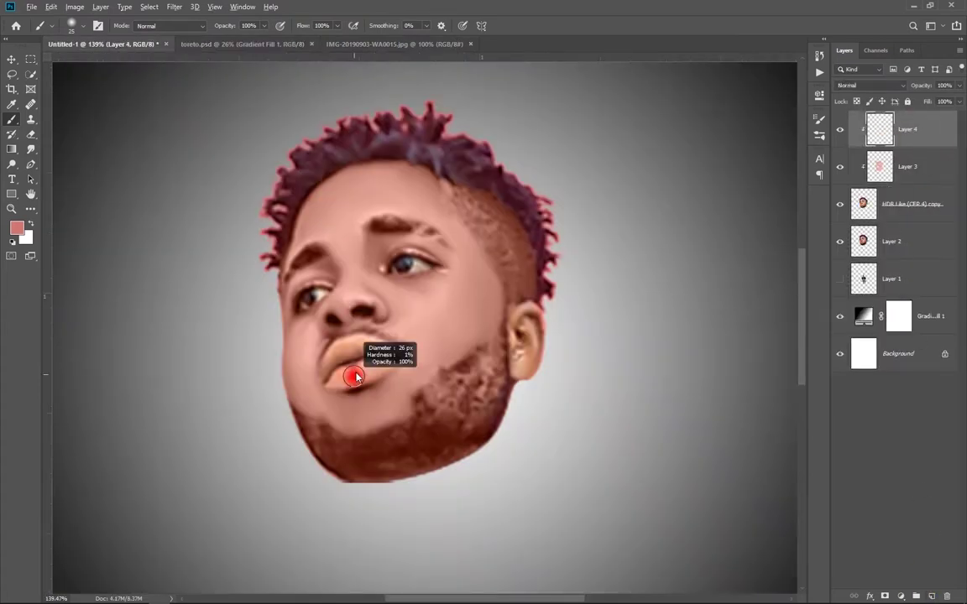
pyautogui.click(871, 85)
pyautogui.click(844, 353)
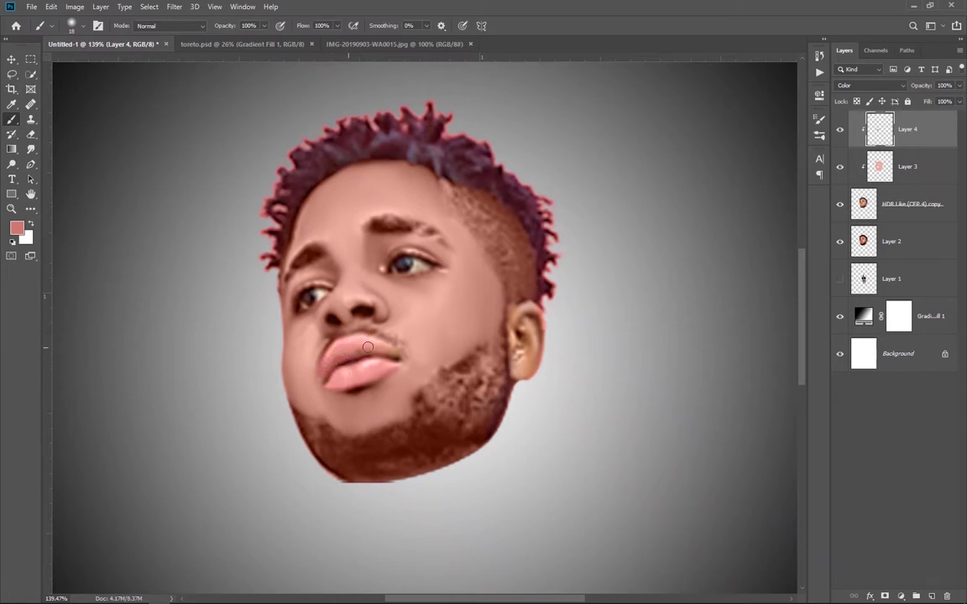
pyautogui.moveTo(367, 347); pyautogui.dragTo(401, 352)
pyautogui.click(345, 373)
# - Sample the light skin swatch and tint the ear on Layer 3
pyautogui.click(906, 167)
pyautogui.click(378, 44)
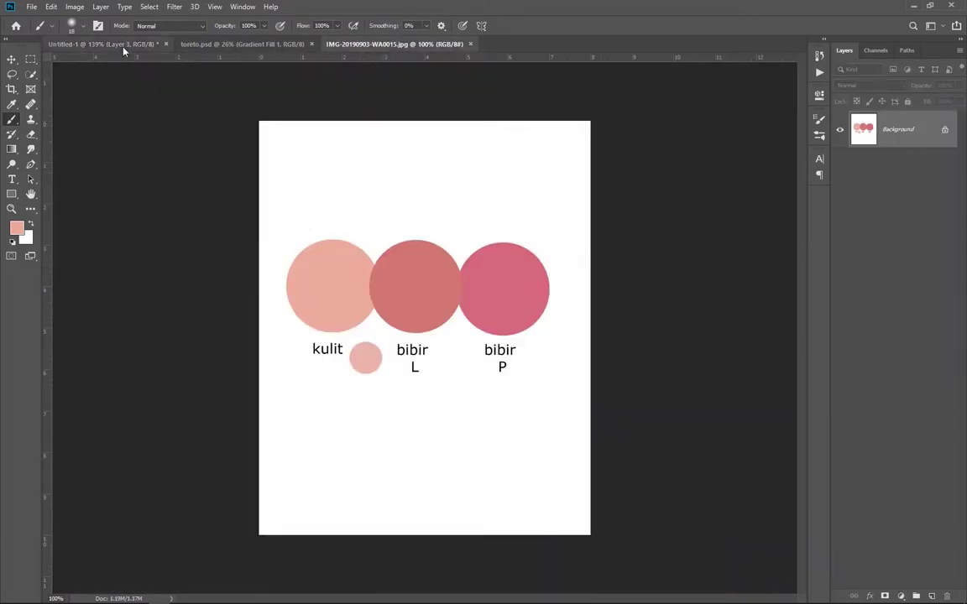
pyautogui.click(109, 43)
pyautogui.click(518, 317)
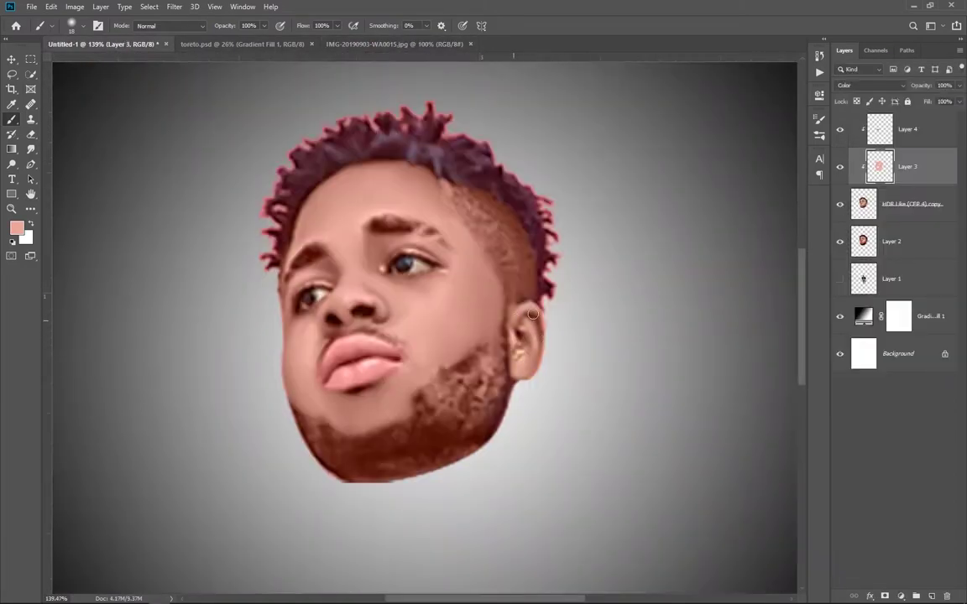
pyautogui.click(514, 340)
pyautogui.scroll(2, 361, 252)
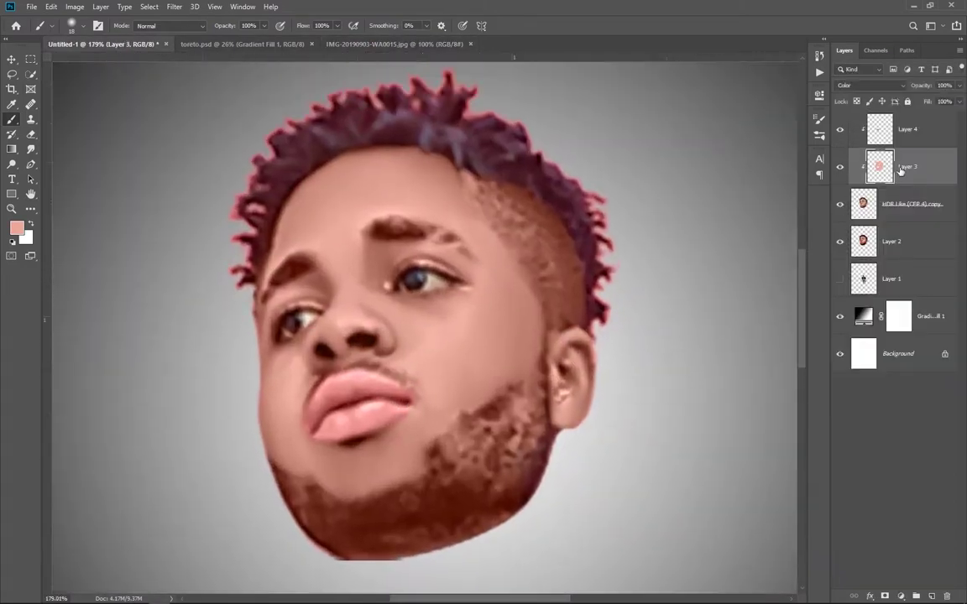
# - On new Layer 5, paint the right eye solid white with a small soft brush
pyautogui.click(919, 139)
pyautogui.hotkey('ctrl', 'shift', 'alt', 'n')
pyautogui.press('x')
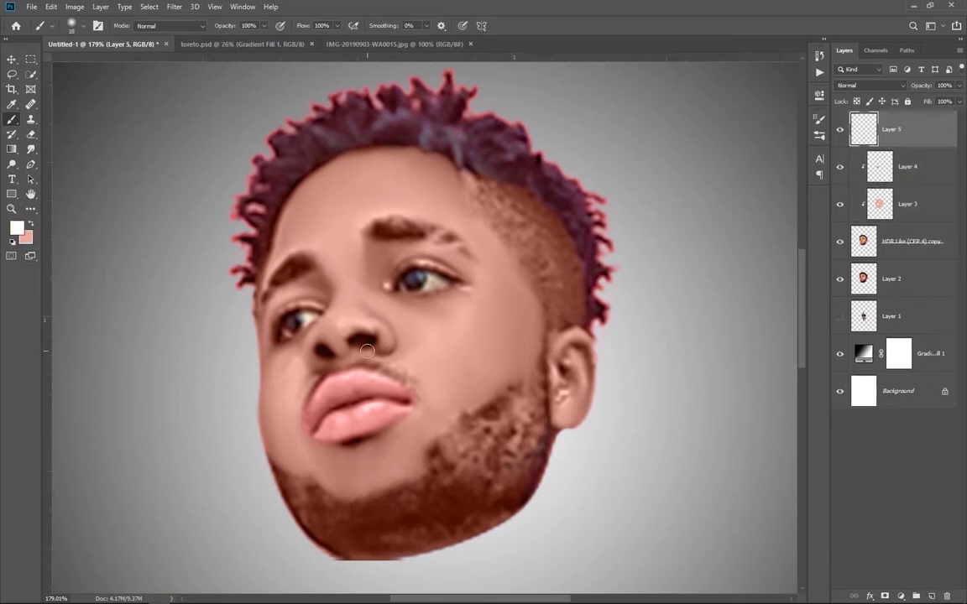
pyautogui.rightClick(573, 143)
pyautogui.scroll(4, 435, 279)
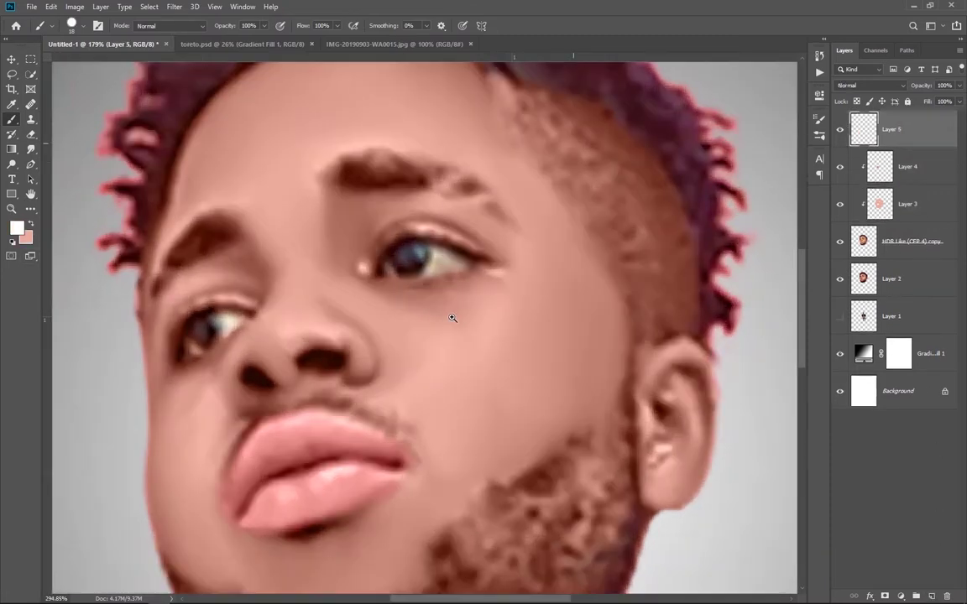
pyautogui.moveTo(412, 265)
pyautogui.mouseDown()
pyautogui.moveTo(440, 273)
pyautogui.moveTo(438, 284)
pyautogui.mouseUp()
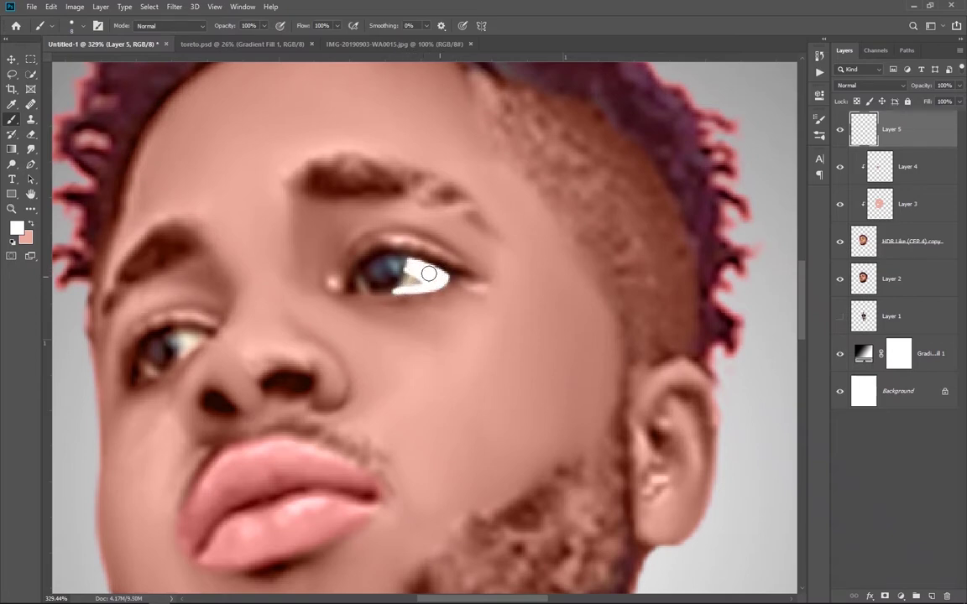
pyautogui.hotkey('ctrl', 'z')
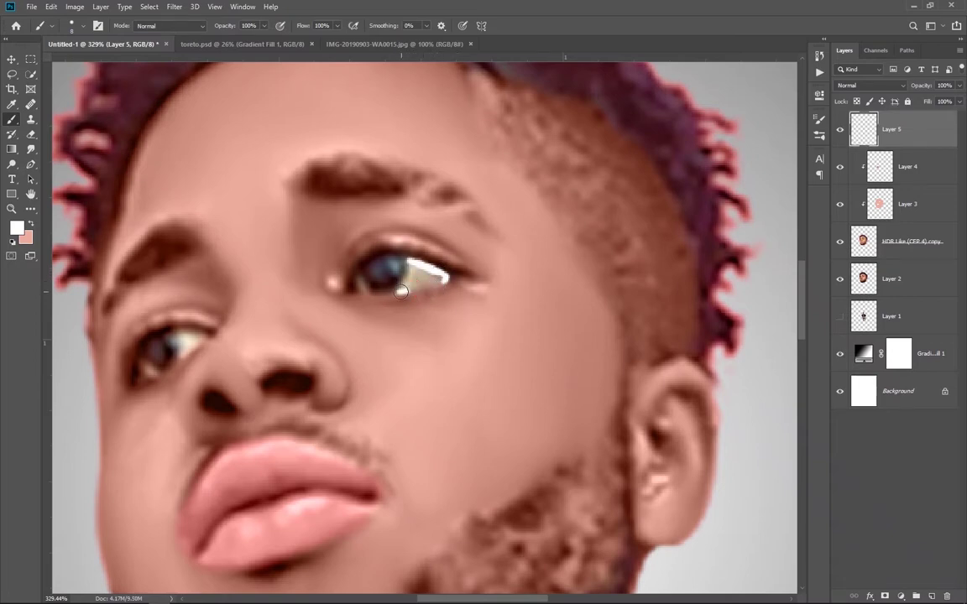
pyautogui.moveTo(401, 290); pyautogui.dragTo(446, 280)
pyautogui.moveTo(359, 289)
pyautogui.mouseDown()
pyautogui.moveTo(356, 268)
pyautogui.moveTo(391, 258)
pyautogui.moveTo(363, 286)
pyautogui.moveTo(441, 281)
pyautogui.moveTo(496, 243)
pyautogui.mouseUp()
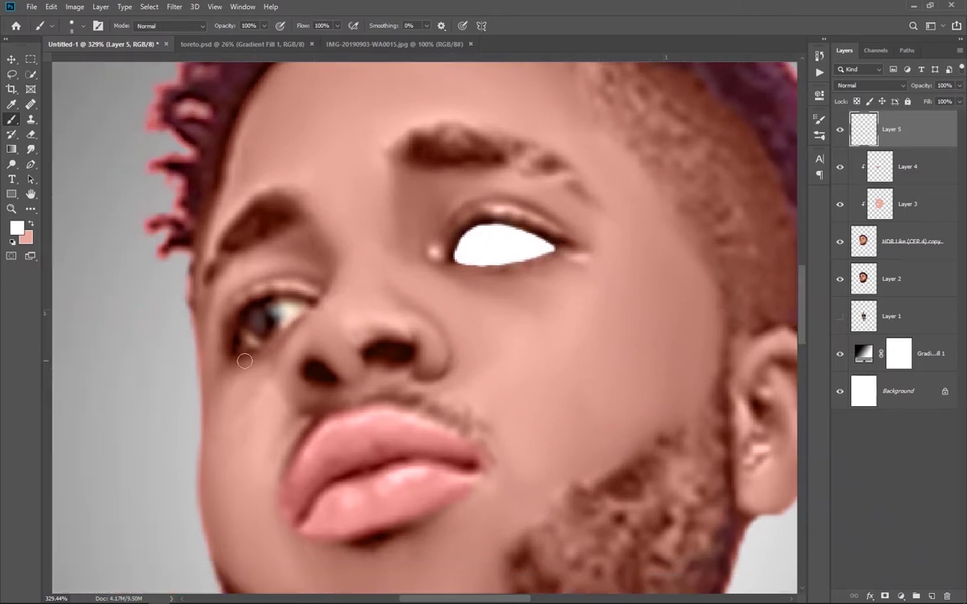
# - Paint the left eye solid white, covering its iris, lid and corners
pyautogui.moveTo(236, 344); pyautogui.dragTo(309, 305)
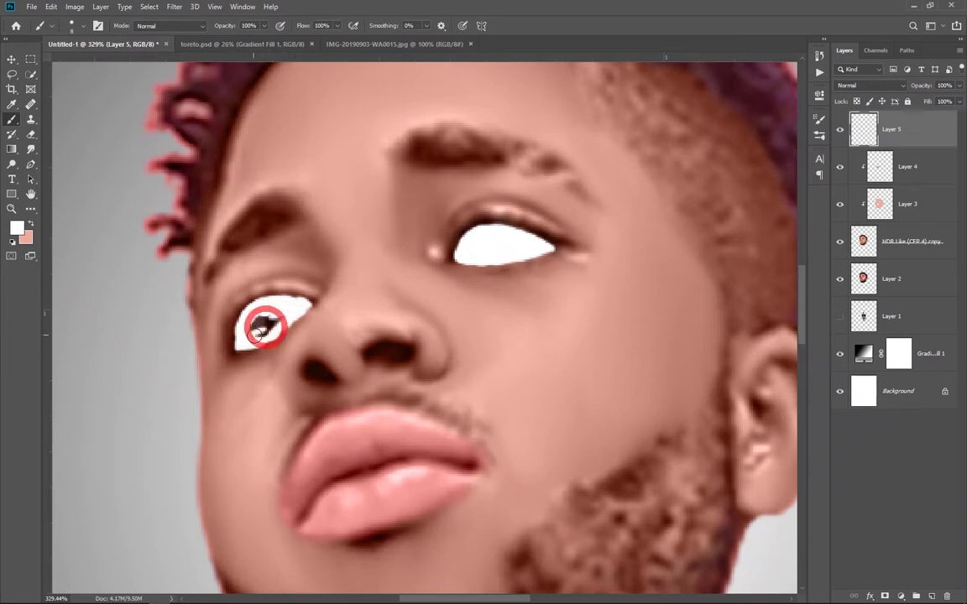
pyautogui.moveTo(256, 336)
pyautogui.mouseDown()
pyautogui.moveTo(289, 304)
pyautogui.moveTo(242, 335)
pyautogui.mouseUp()
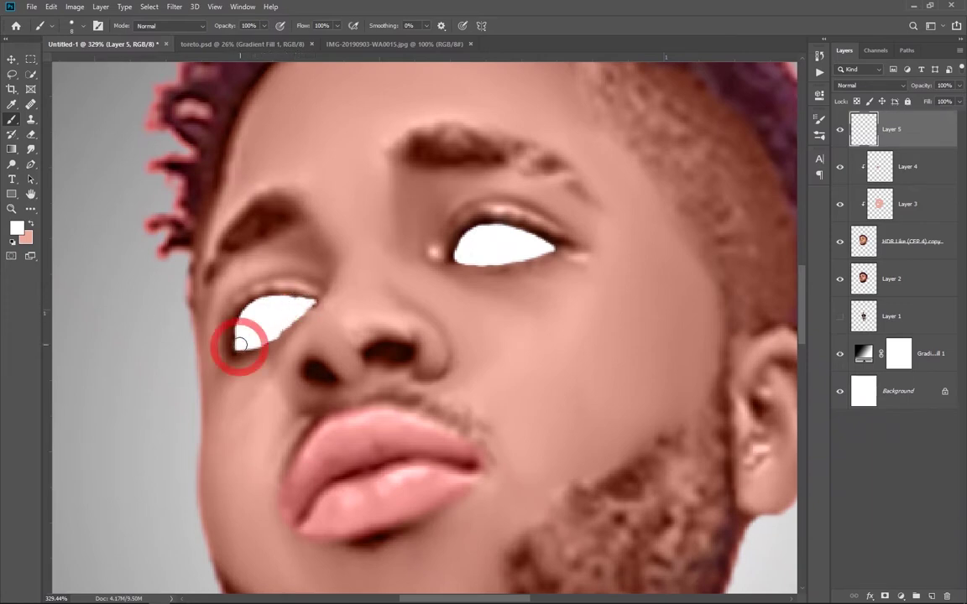
pyautogui.click(309, 302)
pyautogui.scroll(-5, 252, 321)
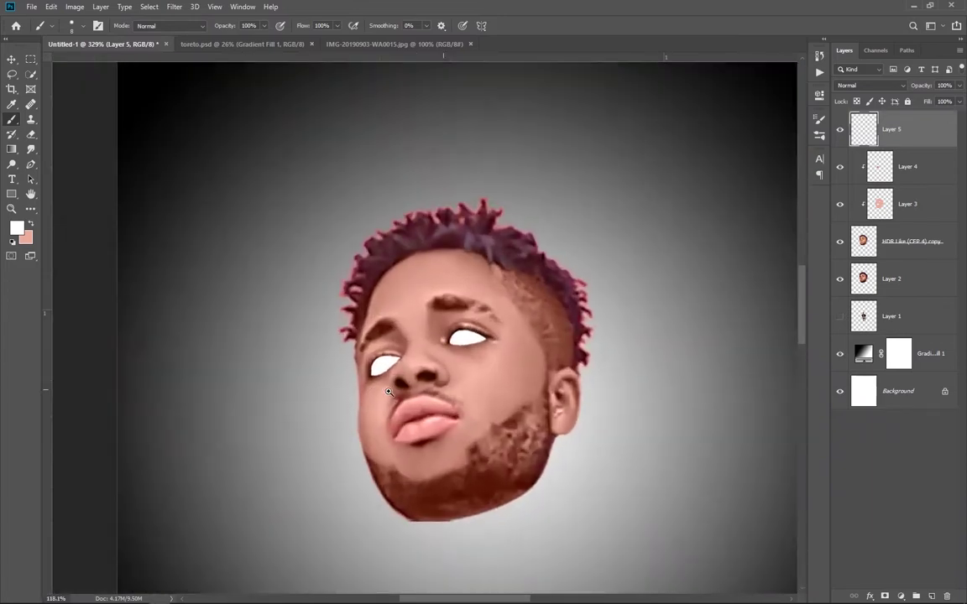
pyautogui.scroll(3, 454, 389)
pyautogui.scroll(2, 325, 301)
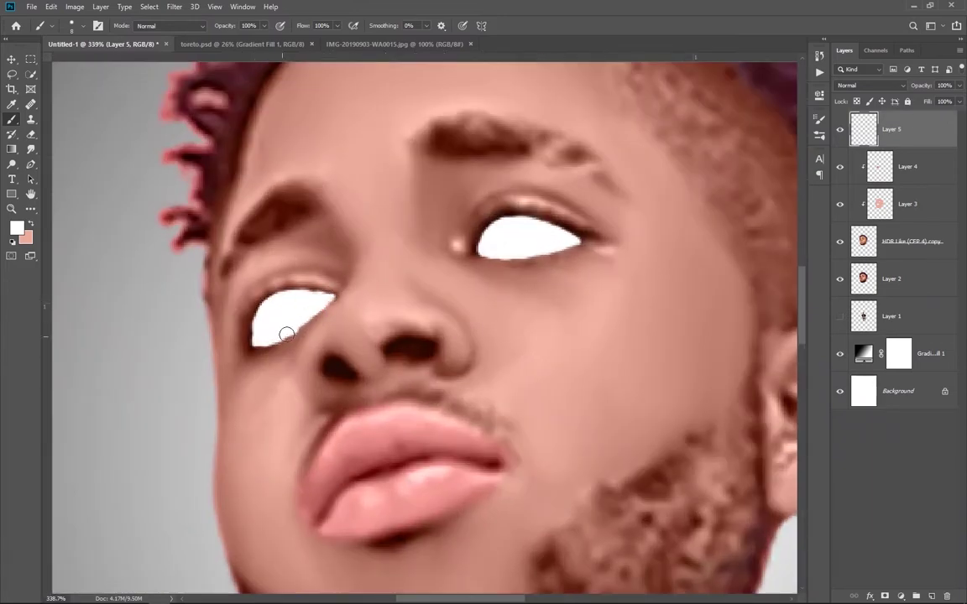
pyautogui.click(251, 335)
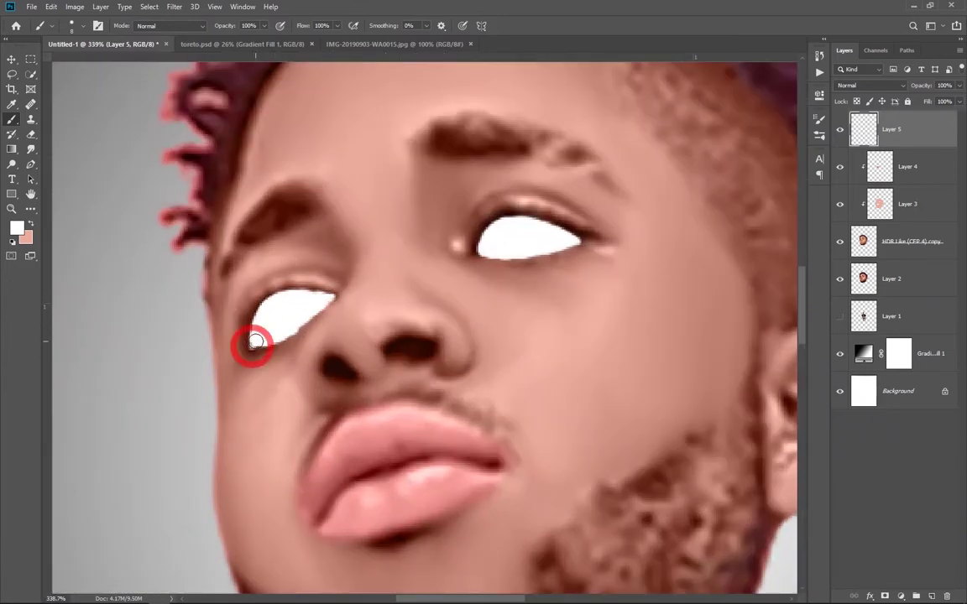
pyautogui.hscroll(2, 281, 309)
pyautogui.moveTo(426, 259); pyautogui.dragTo(426, 249)
# - On new Layer 6, draw black liner along the eyes' upper lids
pyautogui.click(932, 596)
pyautogui.click(17, 228)
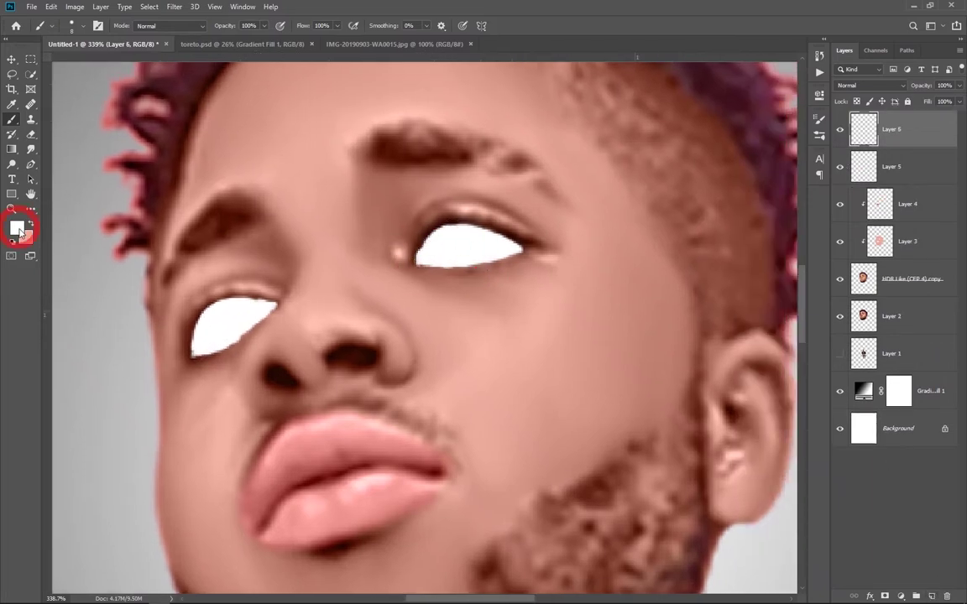
pyautogui.click(460, 265)
pyautogui.press('Return')
pyautogui.moveTo(413, 259)
pyautogui.mouseDown()
pyautogui.moveTo(442, 220)
pyautogui.moveTo(484, 223)
pyautogui.moveTo(535, 251)
pyautogui.mouseUp()
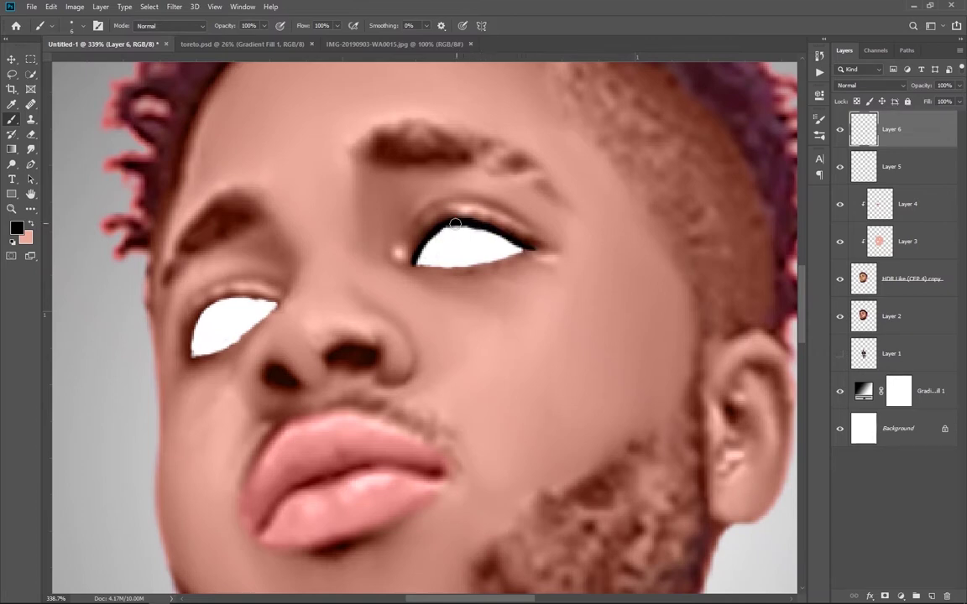
pyautogui.moveTo(210, 332)
pyautogui.mouseDown()
pyautogui.moveTo(389, 308)
pyautogui.moveTo(371, 315)
pyautogui.moveTo(382, 278)
pyautogui.moveTo(454, 275)
pyautogui.mouseUp()
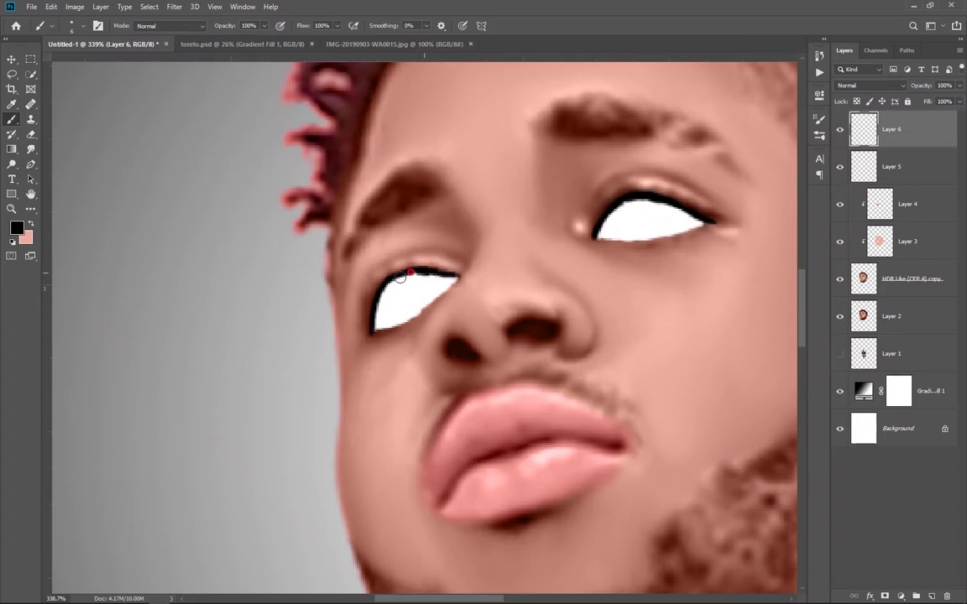
pyautogui.scroll(-5, 472, 334)
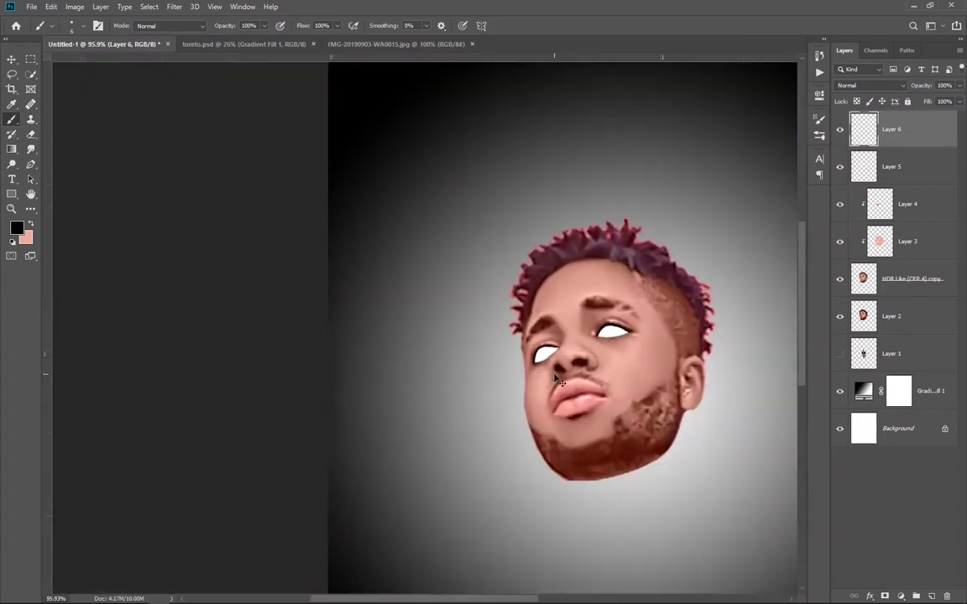
pyautogui.scroll(3, 504, 377)
pyautogui.scroll(1, 523, 407)
pyautogui.scroll(1, 531, 391)
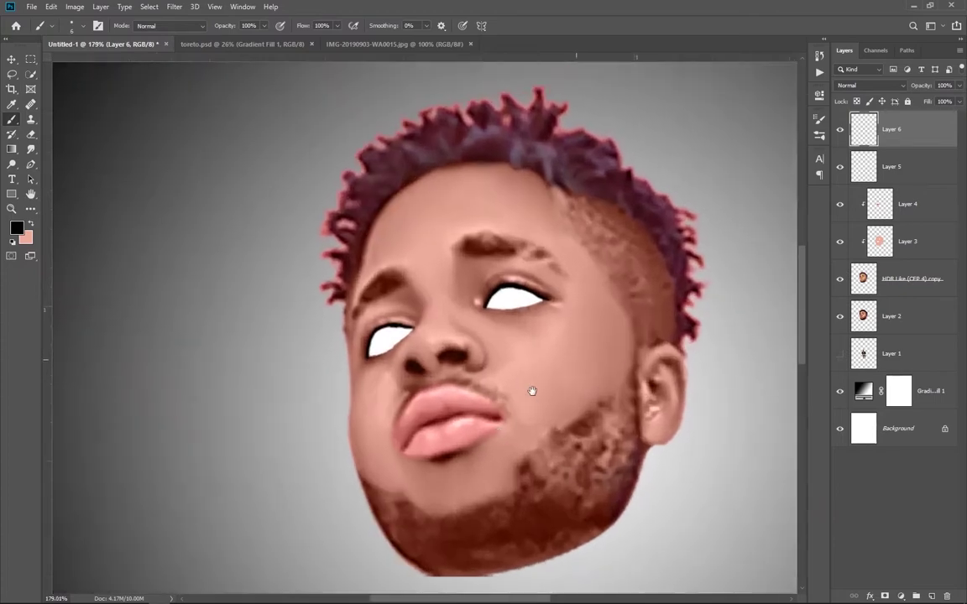
pyautogui.scroll(1, 501, 403)
pyautogui.scroll(1, 464, 405)
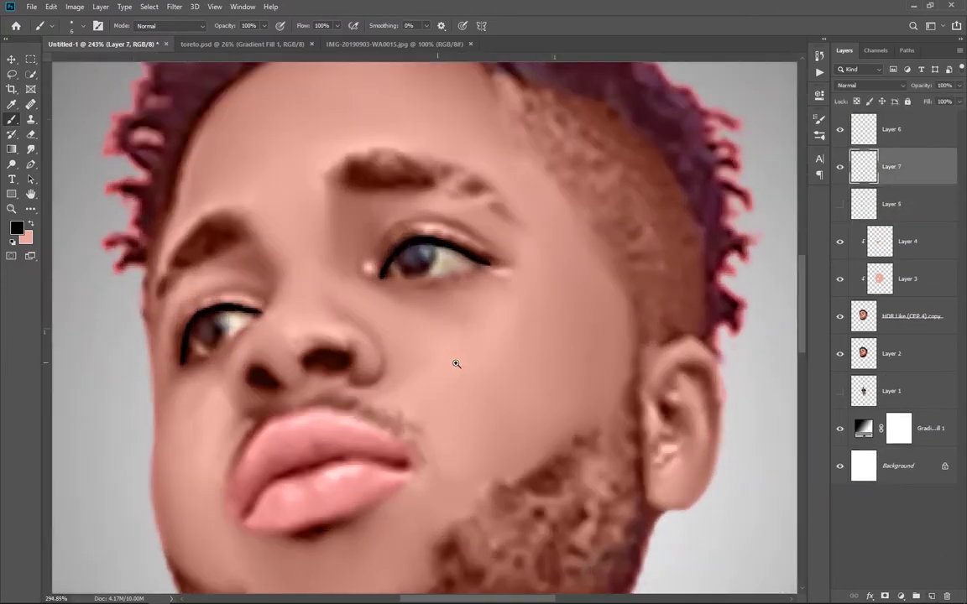
# - Paint both irises solid dark on Layer 7, then hide that layer
pyautogui.scroll(2, 419, 302)
pyautogui.moveTo(360, 251)
pyautogui.mouseDown()
pyautogui.moveTo(379, 264)
pyautogui.moveTo(405, 246)
pyautogui.moveTo(369, 247)
pyautogui.mouseUp()
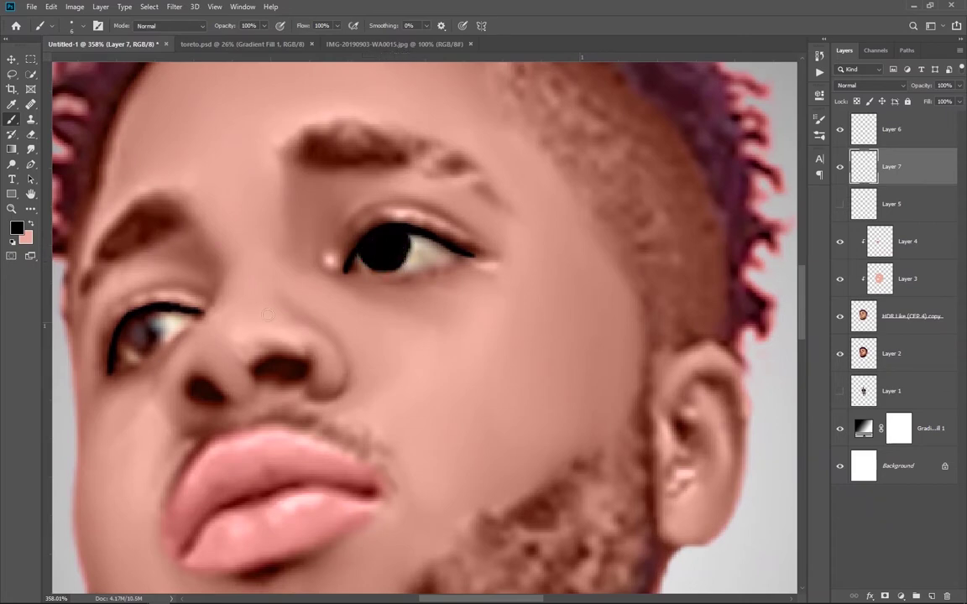
pyautogui.moveTo(170, 343); pyautogui.dragTo(171, 312)
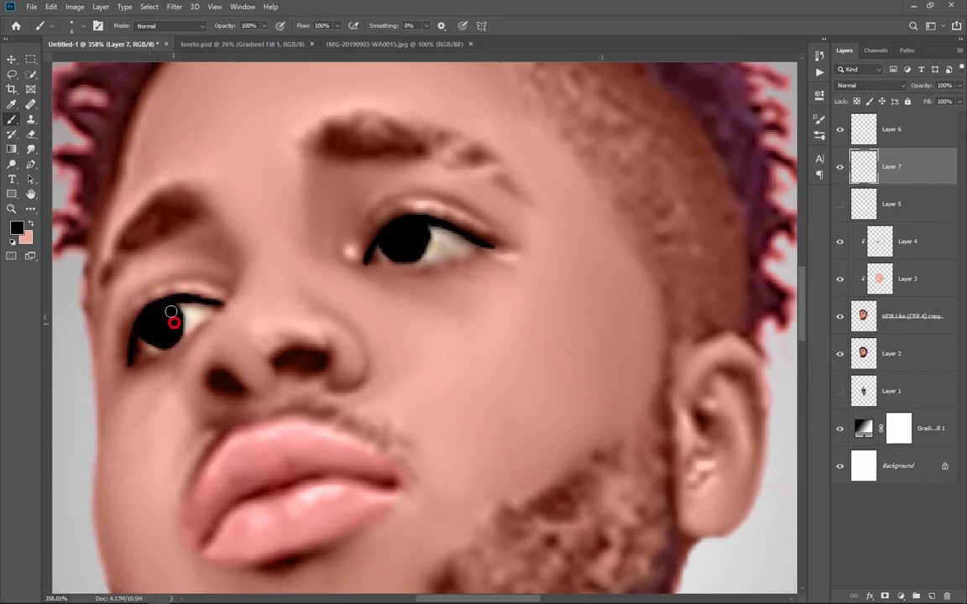
pyautogui.click(840, 166)
# - On new Layer 8, dab a white catchlight onto an iris with a soft brush
pyautogui.click(930, 596)
pyautogui.rightClick(541, 314)
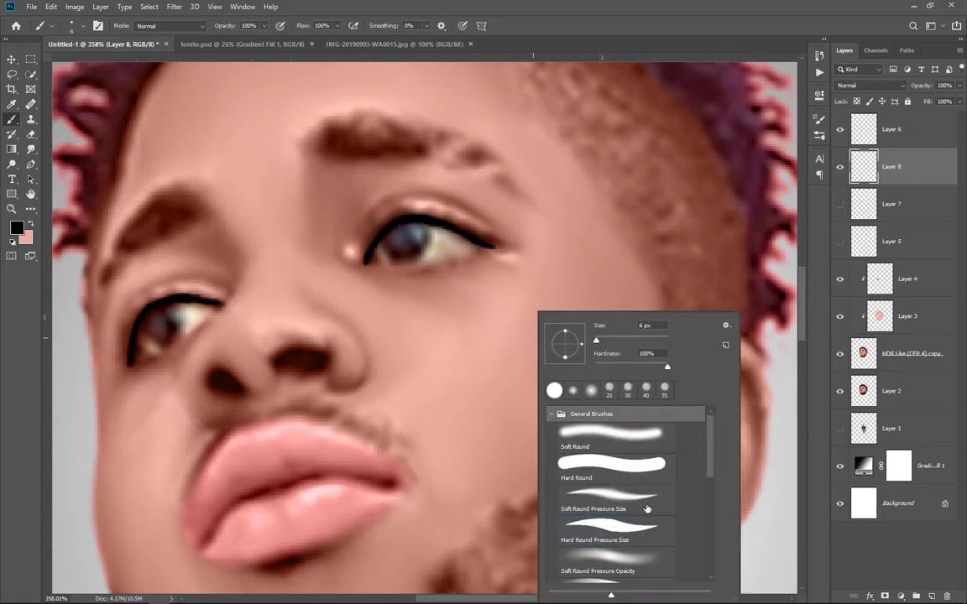
pyautogui.scroll(-2, 629, 463)
pyautogui.scroll(-1, 629, 462)
pyautogui.scroll(-2, 629, 463)
pyautogui.scroll(-2, 629, 462)
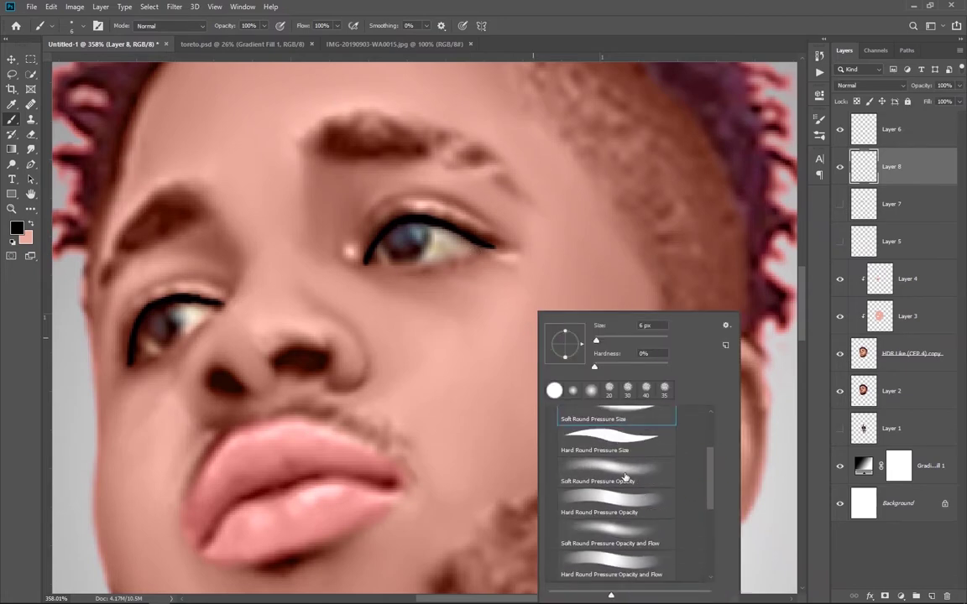
pyautogui.press('Return')
pyautogui.press('x')
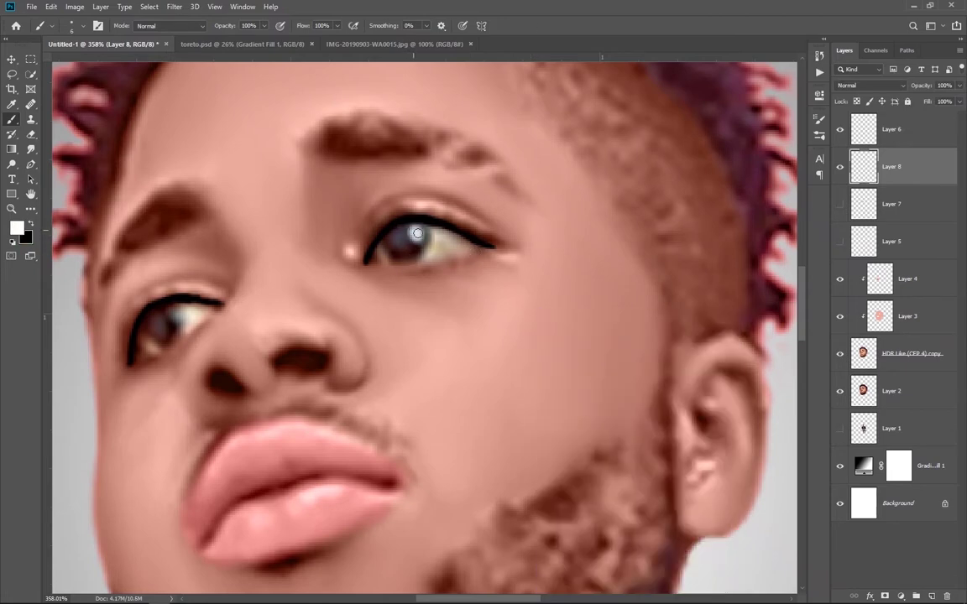
pyautogui.click(176, 315)
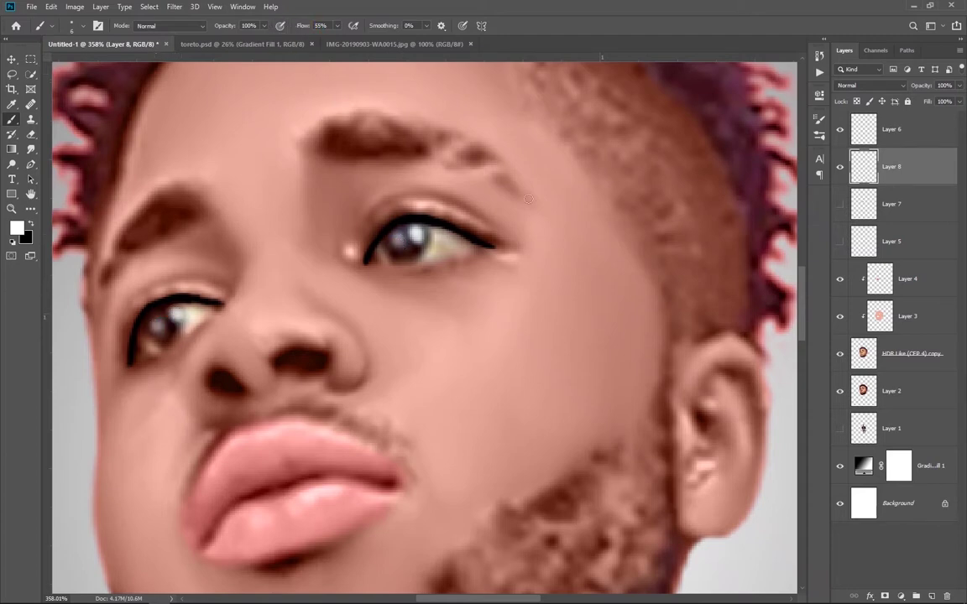
# - Show the iris and eye-white layers again and return to Layer 7 with black and a different brush preset
pyautogui.moveTo(840, 204); pyautogui.dragTo(840, 243)
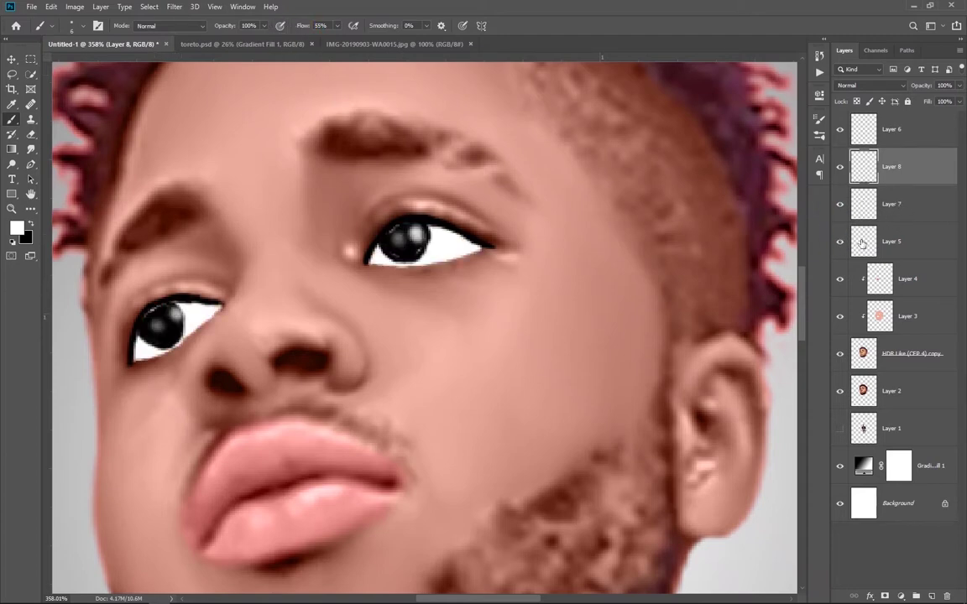
pyautogui.click(864, 205)
pyautogui.press('x')
pyautogui.rightClick(343, 288)
pyautogui.doubleClick(432, 291)
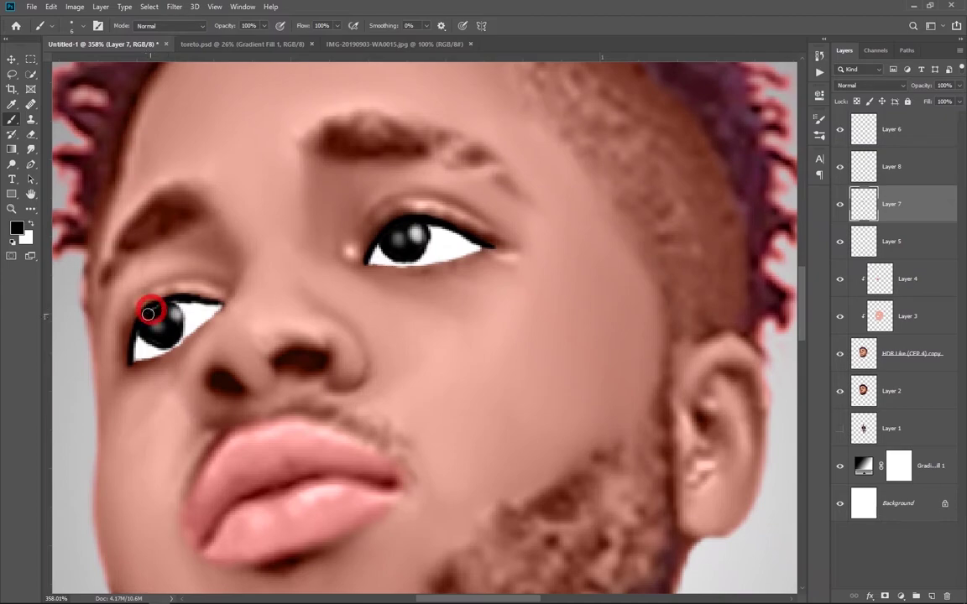
pyautogui.scroll(-2, 452, 362)
pyautogui.scroll(-2, 453, 362)
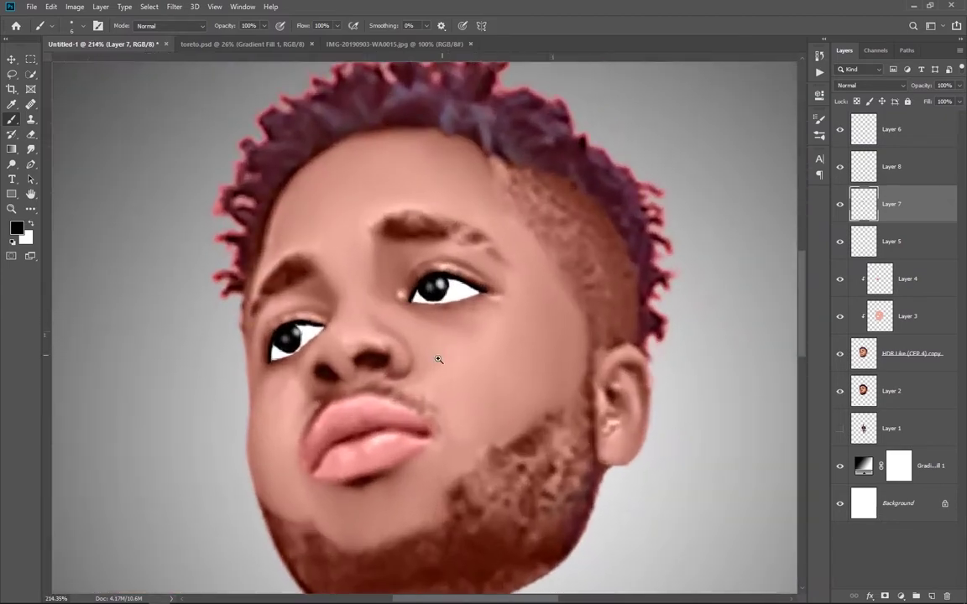
pyautogui.scroll(2, 466, 344)
pyautogui.scroll(2, 452, 349)
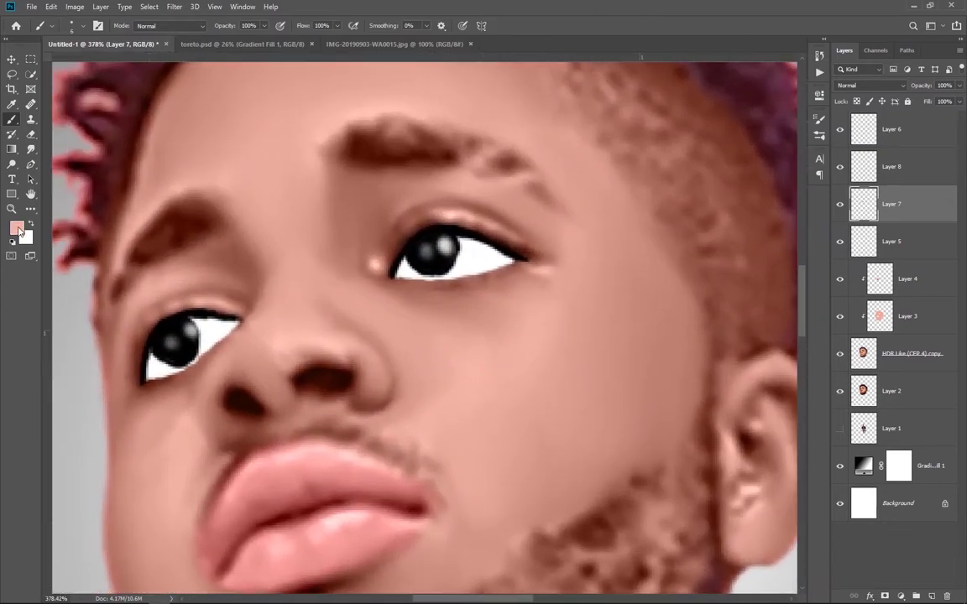
# - Smooth the right eye's lower lid with skin-tone paint on new Layer 9
pyautogui.click(16, 228)
pyautogui.click(728, 120)
pyautogui.rightClick(521, 219)
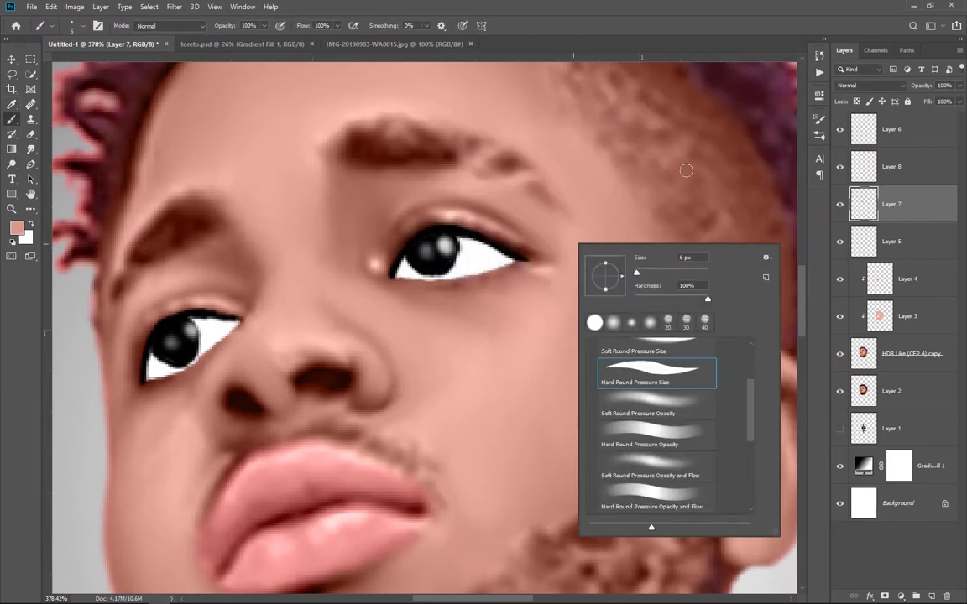
pyautogui.click(408, 269)
pyautogui.hotkey('ctrl', 'shift', 'alt', 'n')
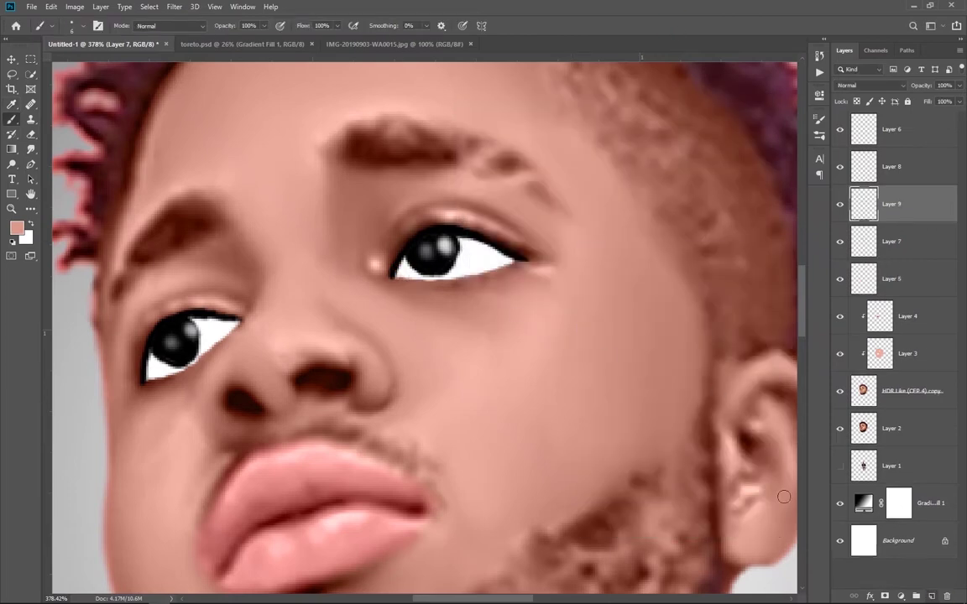
pyautogui.moveTo(399, 278)
pyautogui.mouseDown()
pyautogui.moveTo(486, 269)
pyautogui.moveTo(419, 280)
pyautogui.mouseUp()
# - Switch to a darker skin tone and a much smaller brush for the left eye, then select Layer 8
pyautogui.click(17, 228)
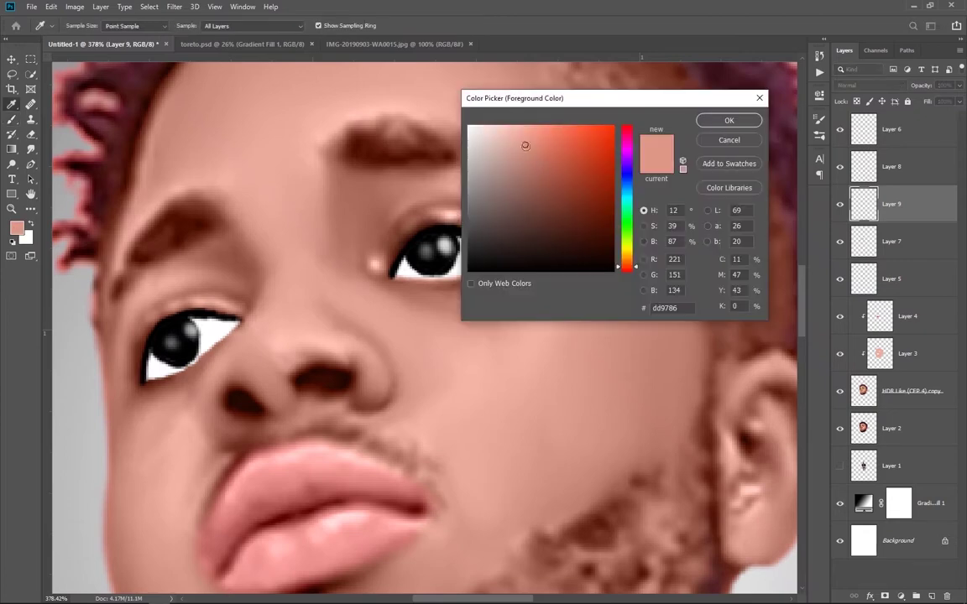
pyautogui.click(593, 130)
pyautogui.click(729, 120)
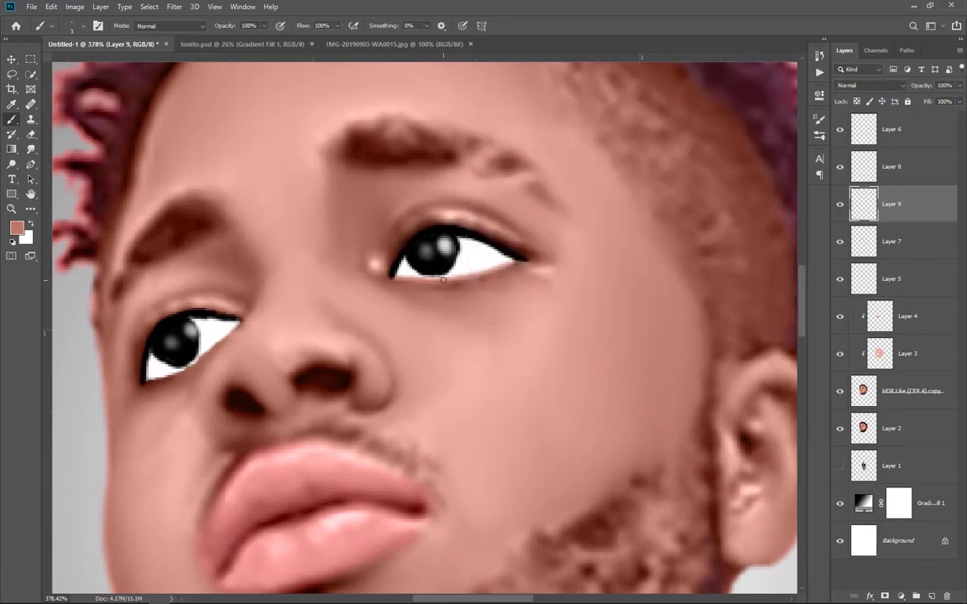
pyautogui.scroll(-8, 388, 294)
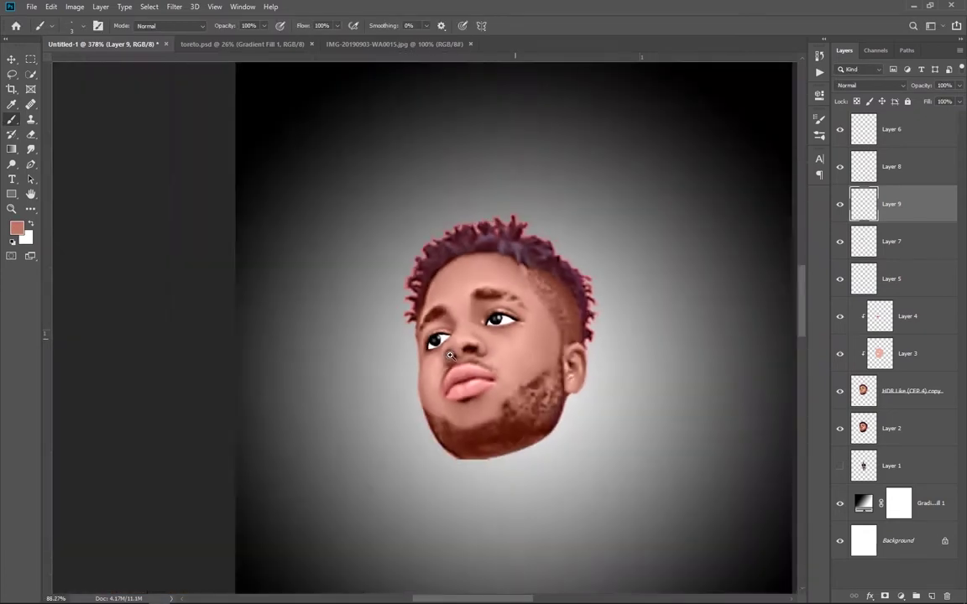
pyautogui.scroll(4, 369, 319)
pyautogui.scroll(3, 352, 336)
pyautogui.moveTo(320, 391); pyautogui.dragTo(345, 394)
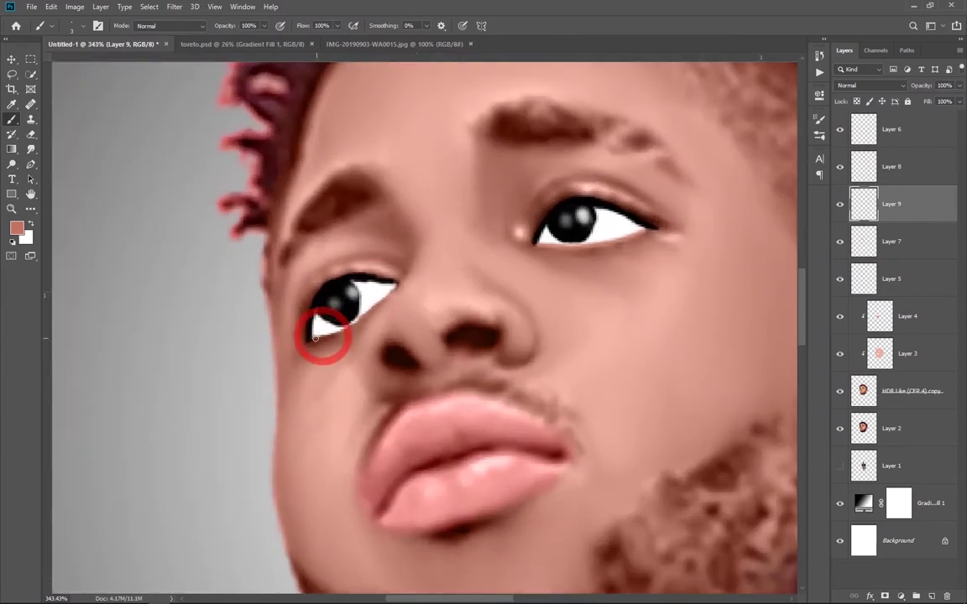
pyautogui.press('[')
pyautogui.press('[')
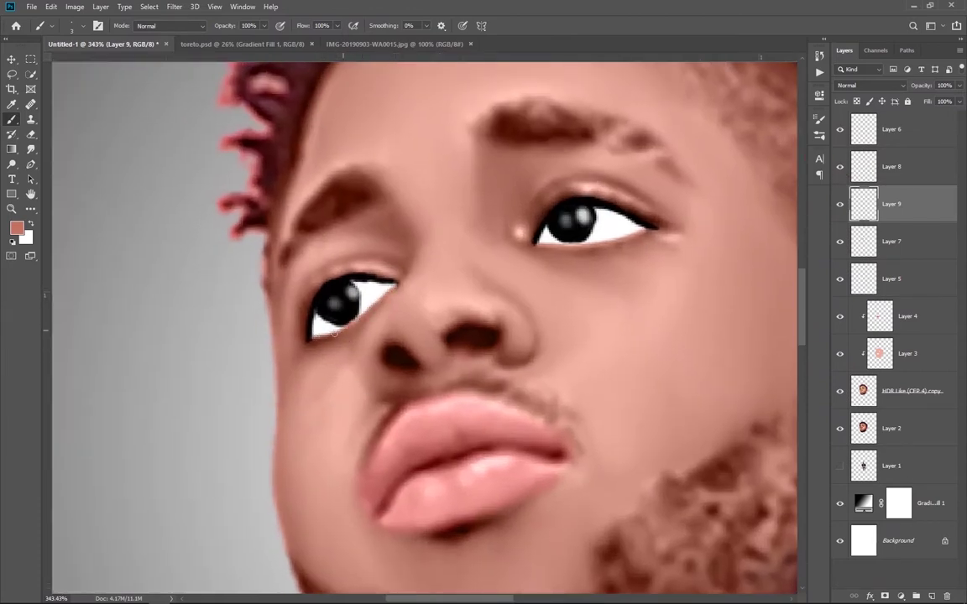
pyautogui.scroll(-3, 456, 418)
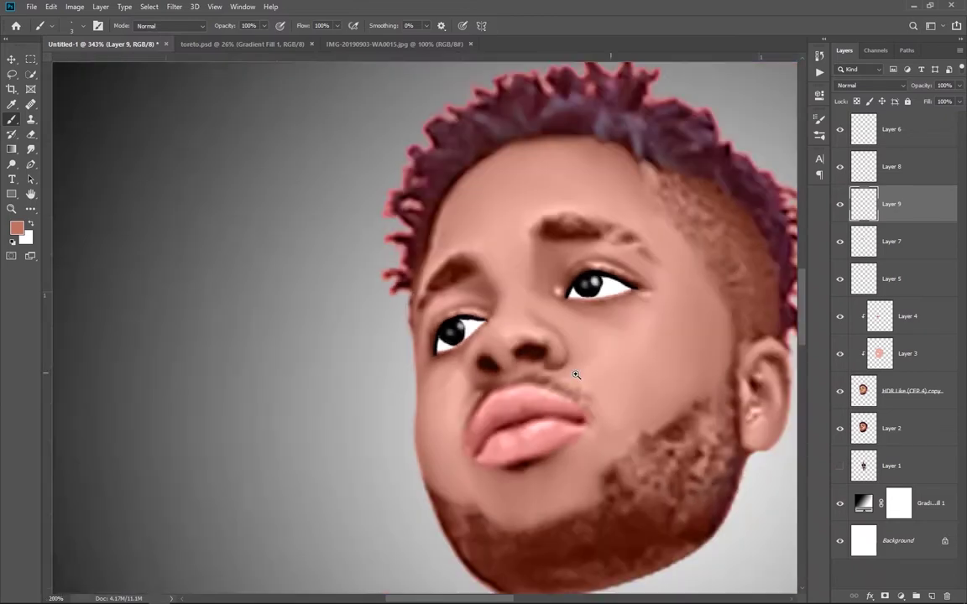
pyautogui.scroll(-2, 470, 357)
pyautogui.scroll(2, 453, 360)
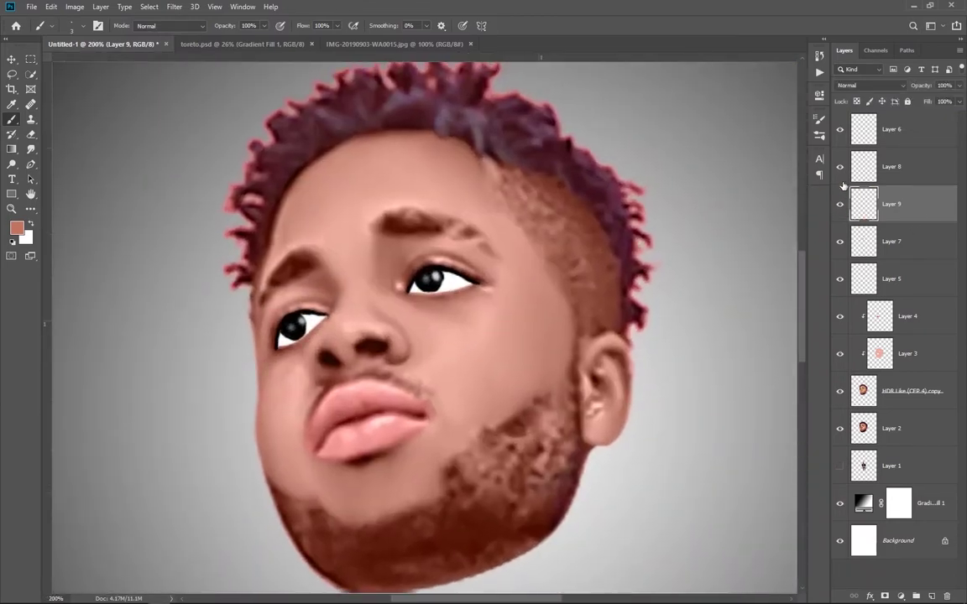
pyautogui.click(911, 172)
# - On new Layer 10, lightly shade the white of the eye with grey bdbdbd
pyautogui.click(930, 596)
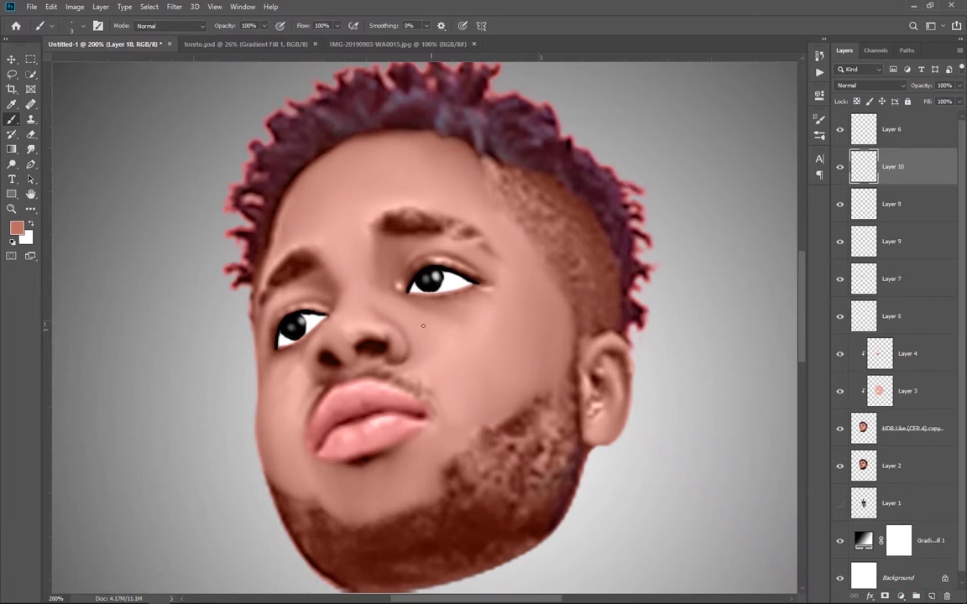
pyautogui.scroll(2, 423, 326)
pyautogui.rightClick(570, 225)
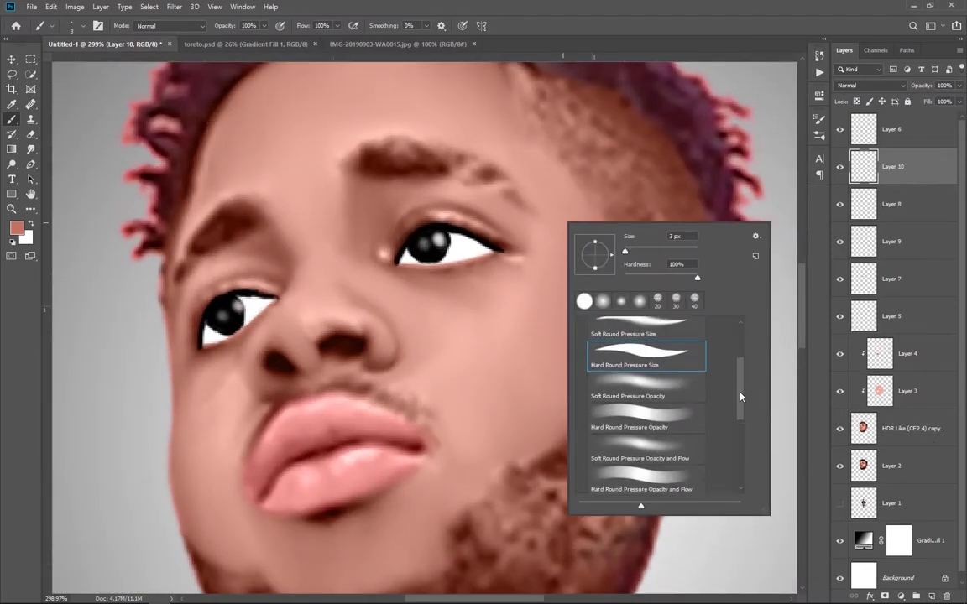
pyautogui.scroll(-1, 740, 388)
pyautogui.click(647, 395)
pyautogui.press('Return')
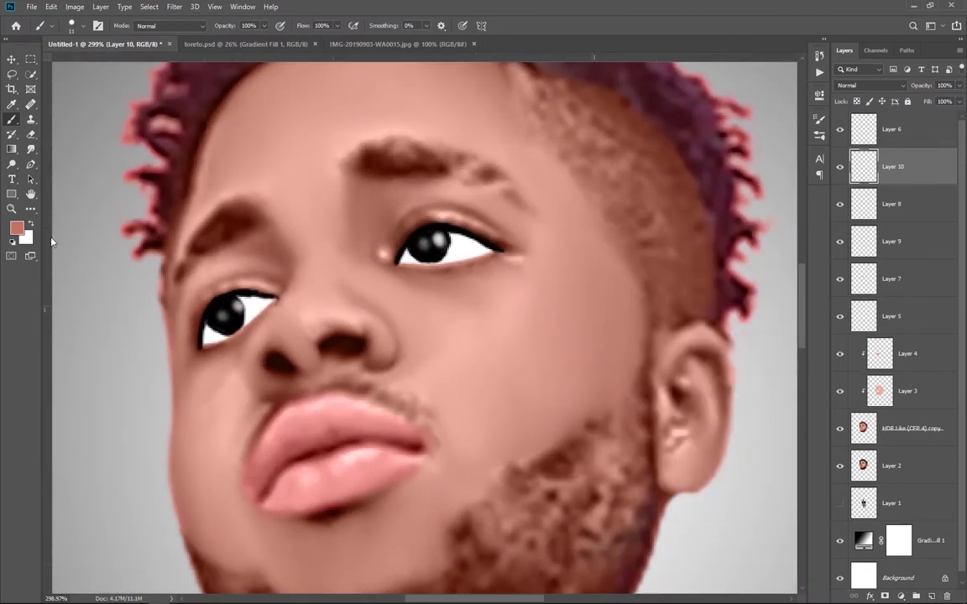
pyautogui.click(16, 228)
pyautogui.click(468, 162)
pyautogui.press('Return')
pyautogui.moveTo(452, 232); pyautogui.dragTo(473, 241)
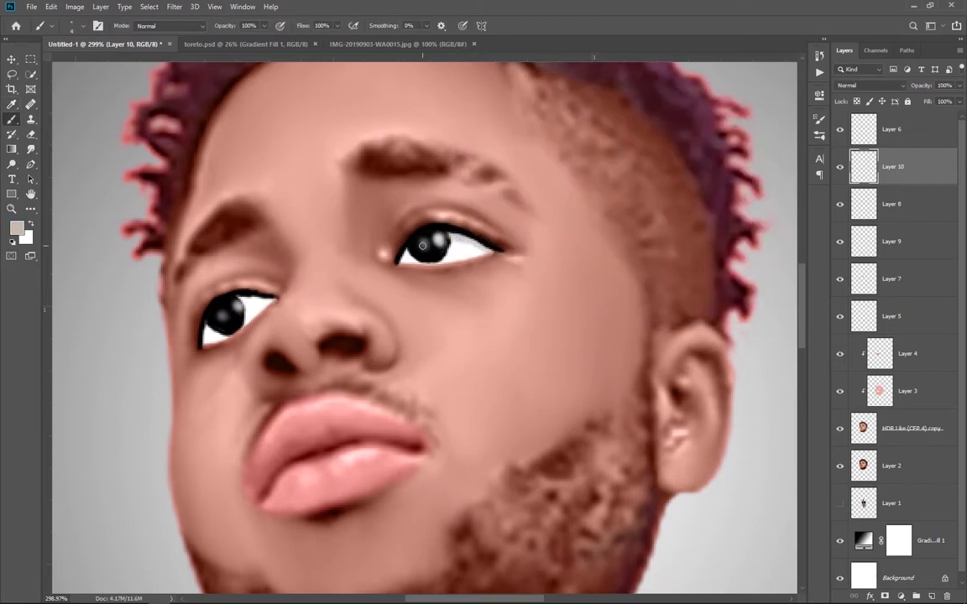
# - Move Layer 10 down below Layer 7 and draw a thin lash along the left upper lid
pyautogui.moveTo(893, 167); pyautogui.dragTo(898, 223)
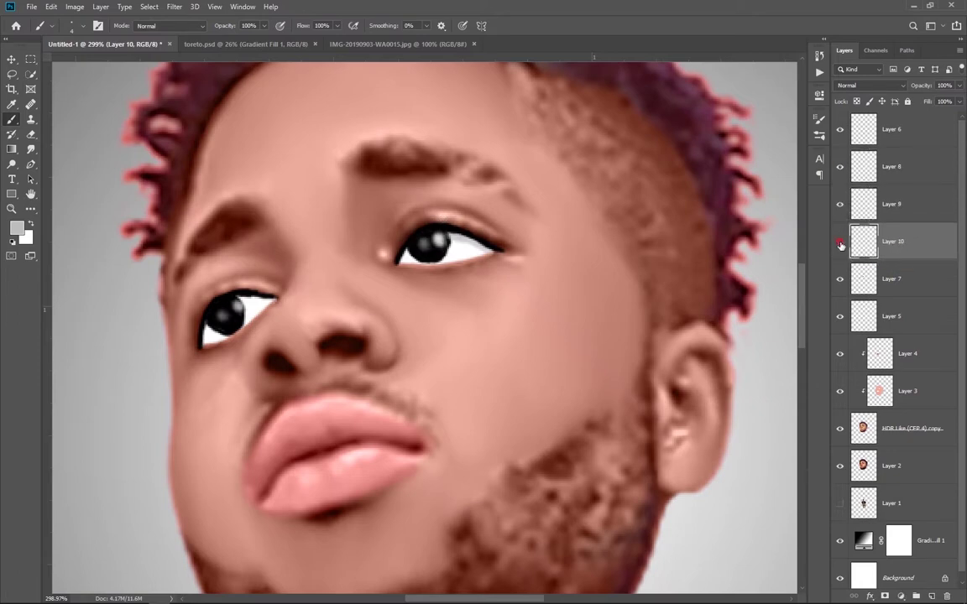
pyautogui.hotkey('ctrl', '[')
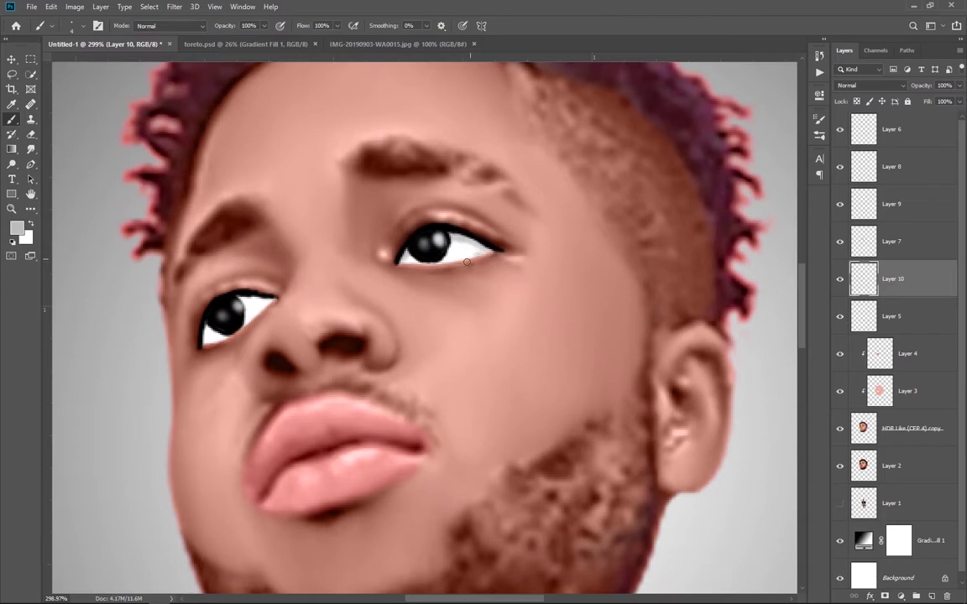
pyautogui.moveTo(235, 290); pyautogui.dragTo(265, 294)
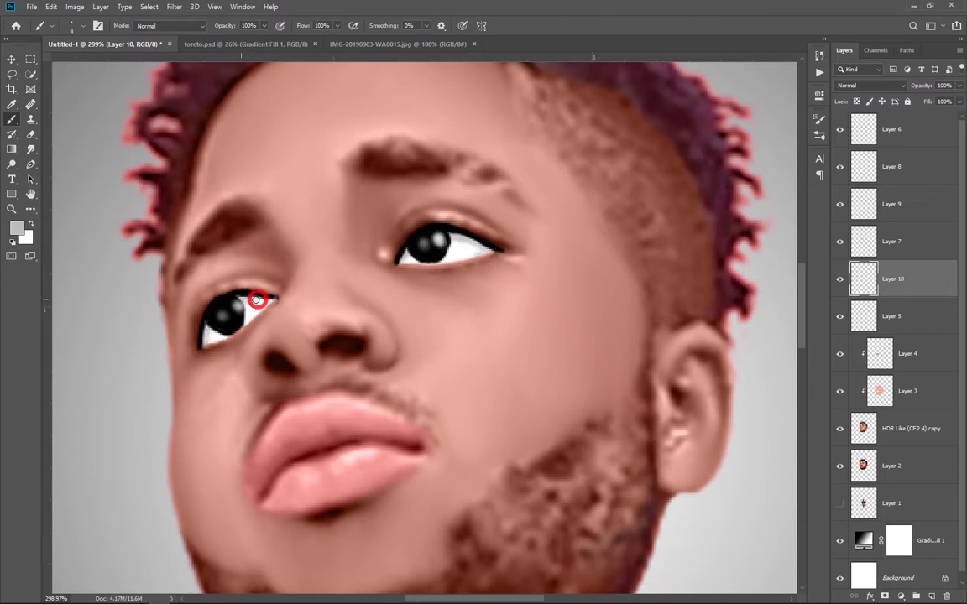
pyautogui.scroll(-5, 249, 331)
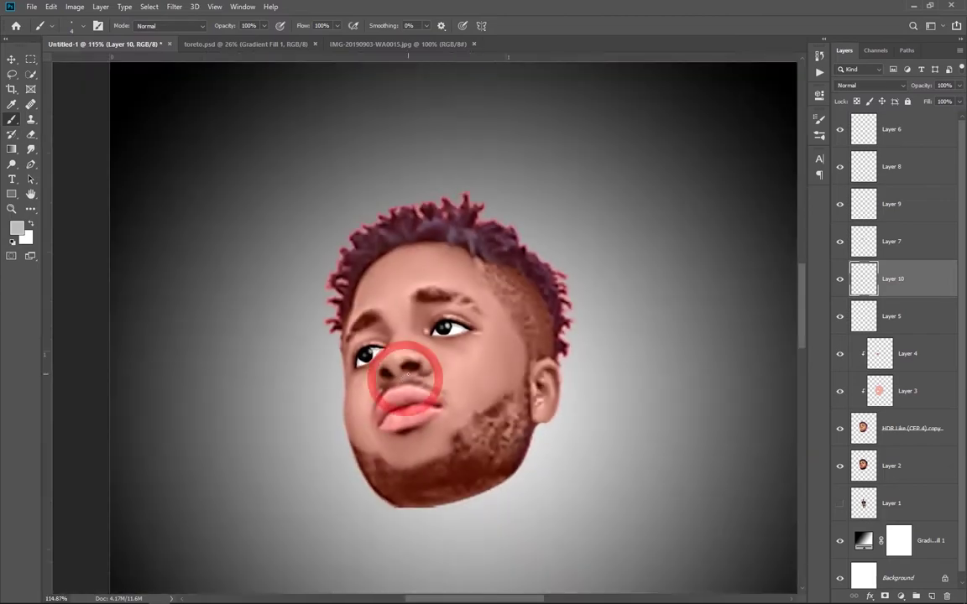
pyautogui.scroll(5, 448, 377)
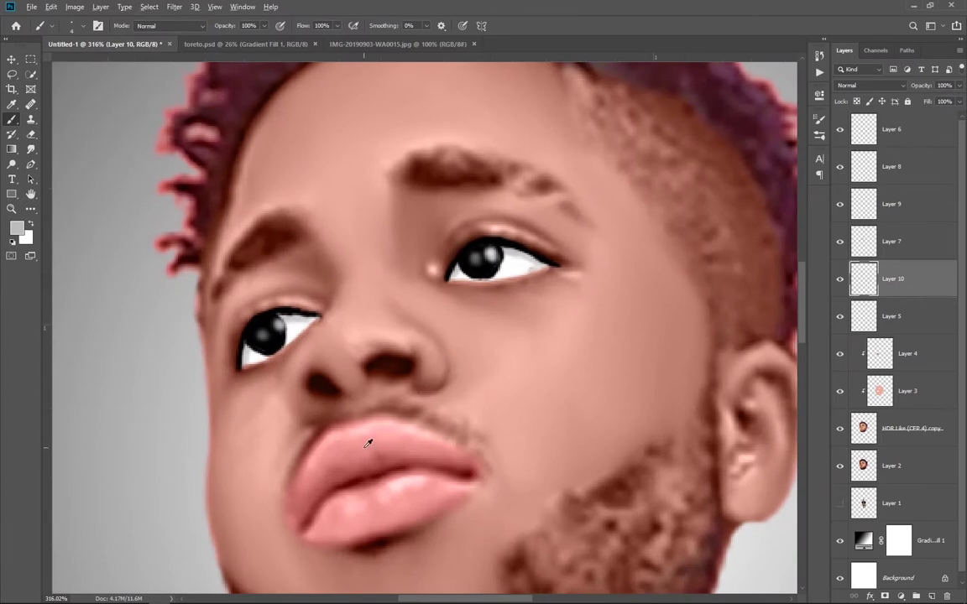
# - Sample the lip pink, dab it into both eyes' corners, and zoom out to the whole head
pyautogui.keyDown('alt'); pyautogui.click(367, 443); pyautogui.keyUp('alt')
pyautogui.click(16, 227)
pyautogui.click(729, 121)
pyautogui.moveTo(536, 263)
pyautogui.mouseDown()
pyautogui.moveTo(525, 251)
pyautogui.moveTo(539, 269)
pyautogui.mouseUp()
pyautogui.click(246, 364)
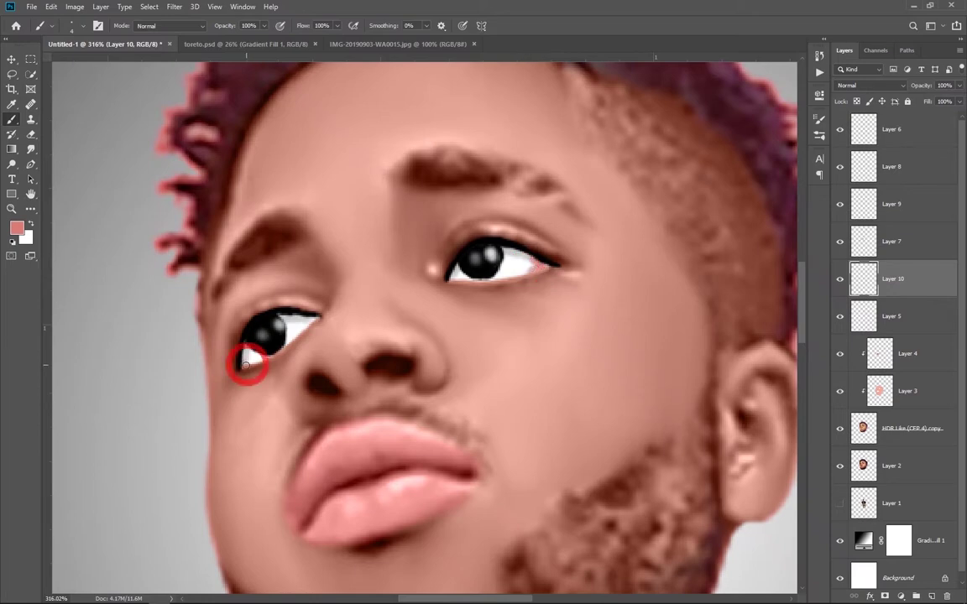
pyautogui.moveTo(245, 363); pyautogui.dragTo(308, 315)
pyautogui.click(246, 366)
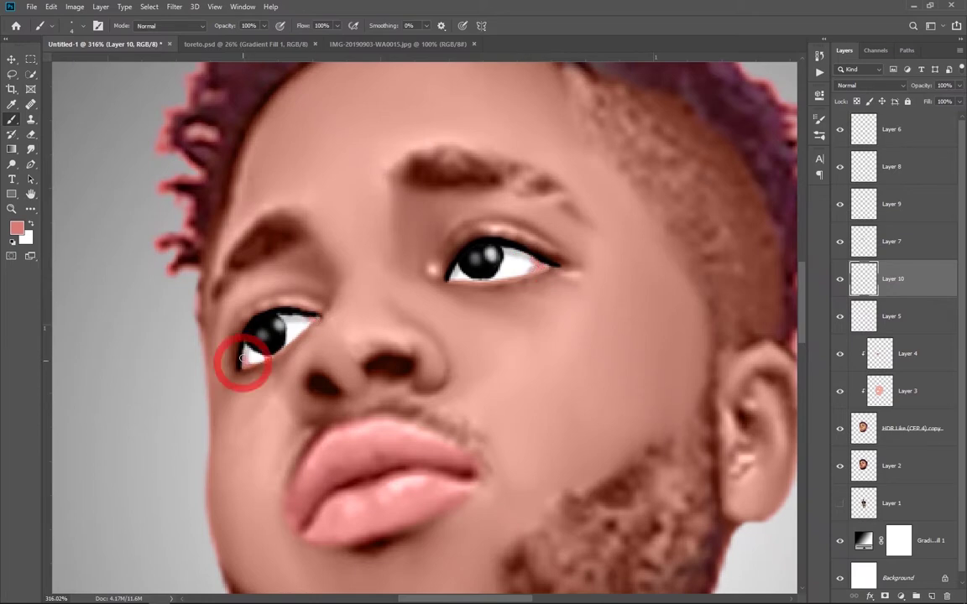
pyautogui.click(482, 243)
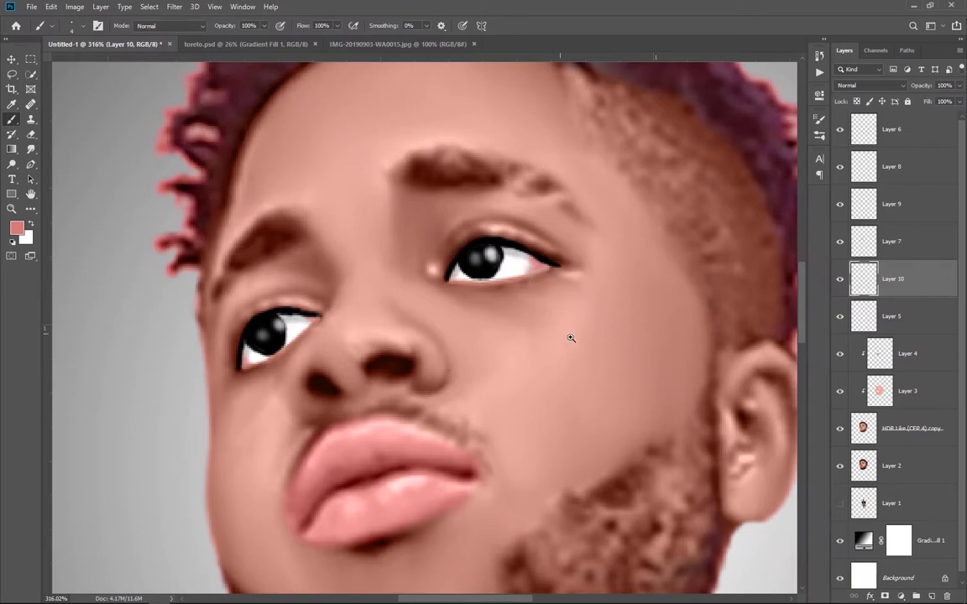
pyautogui.moveTo(514, 304)
pyautogui.mouseDown()
pyautogui.moveTo(436, 354)
pyautogui.moveTo(470, 344)
pyautogui.mouseUp()
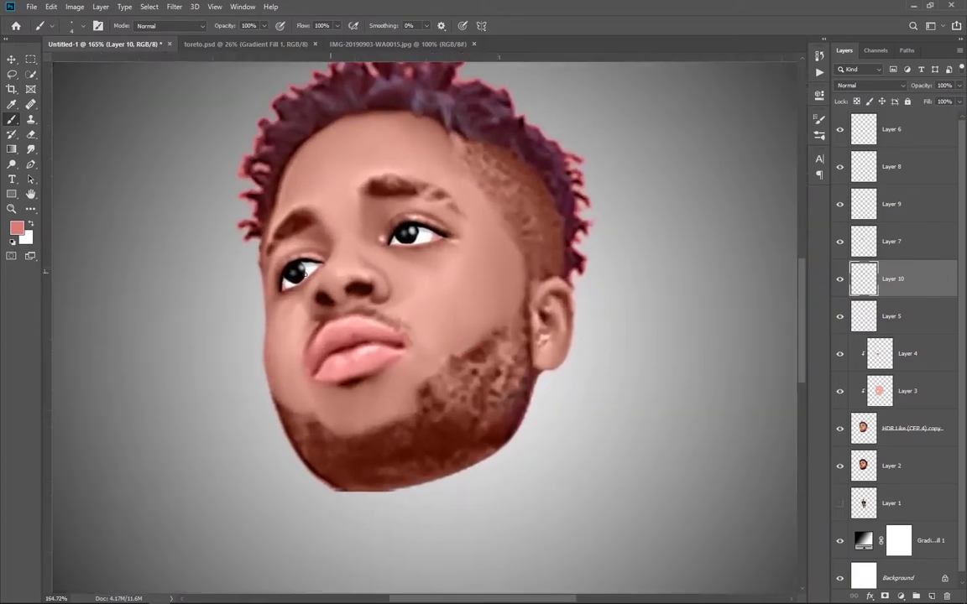
# - Smudge the whites and corners of both eyes with Sample All Layers on
pyautogui.press('o')
pyautogui.click(32, 150)
pyautogui.moveTo(442, 280); pyautogui.dragTo(458, 280)
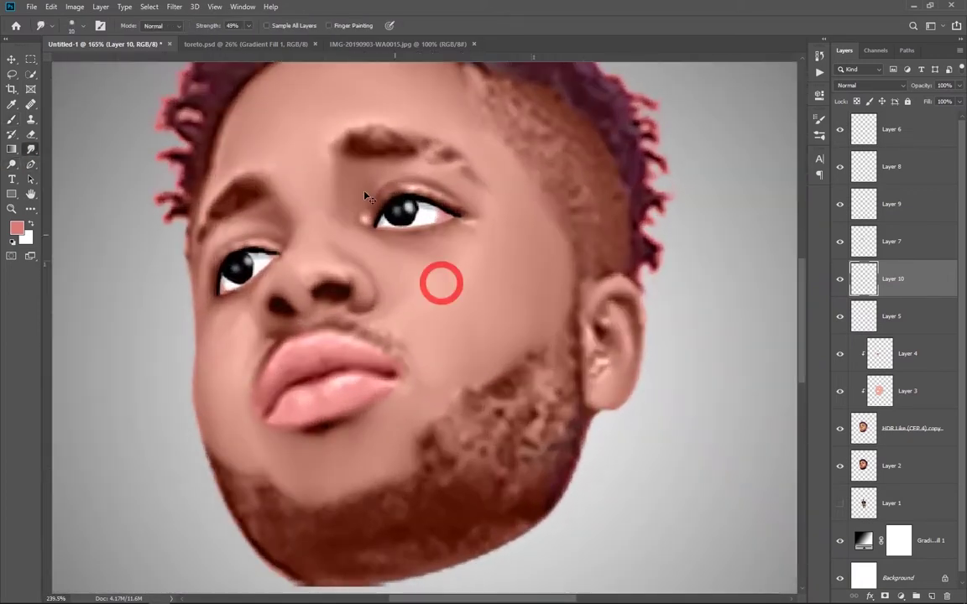
pyautogui.click(435, 213)
pyautogui.click(426, 210)
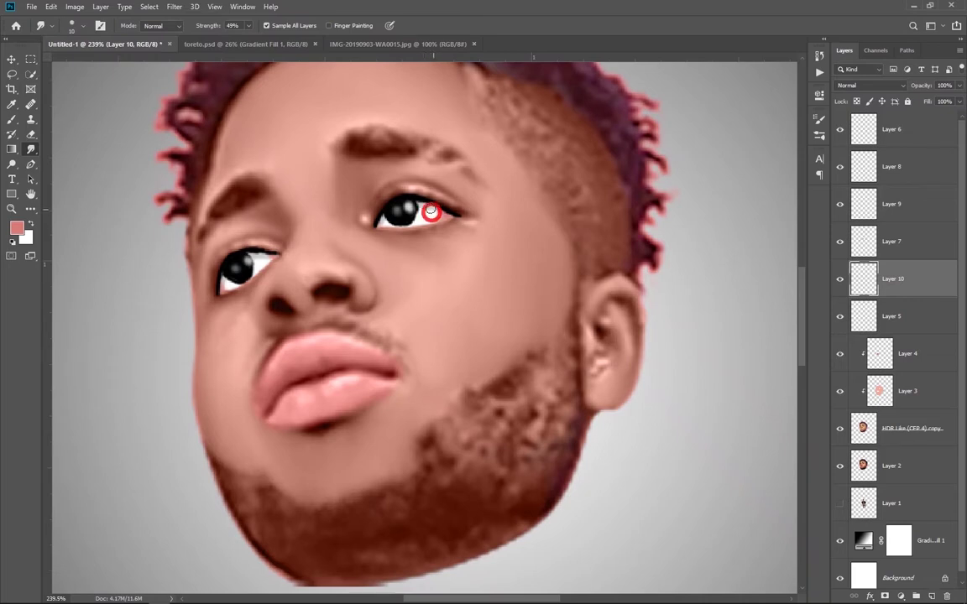
pyautogui.moveTo(435, 216)
pyautogui.mouseDown()
pyautogui.moveTo(420, 209)
pyautogui.moveTo(428, 209)
pyautogui.mouseUp()
pyautogui.moveTo(268, 256); pyautogui.dragTo(210, 256)
# - Merge the eye-painting layers, Layer 5 upward, into a single layer
pyautogui.scroll(-3, 429, 349)
pyautogui.scroll(1, 428, 349)
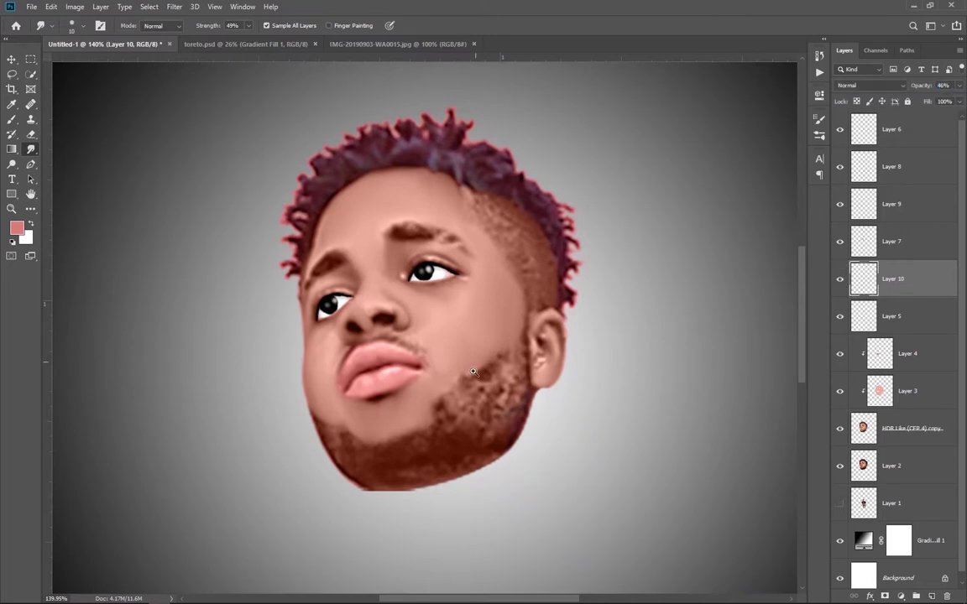
pyautogui.scroll(2, 458, 367)
pyautogui.hotkey('alt', '[')
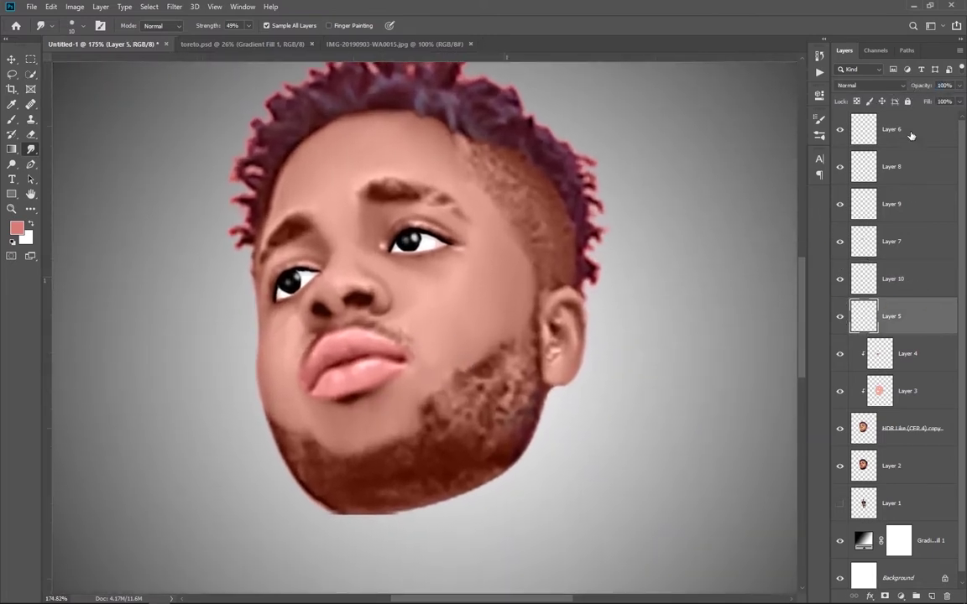
pyautogui.hotkey('ctrl', 'e')
# - Select the HDR Like copy layer and set up the Dodge brush at 50% exposure
pyautogui.scroll(1, 398, 422)
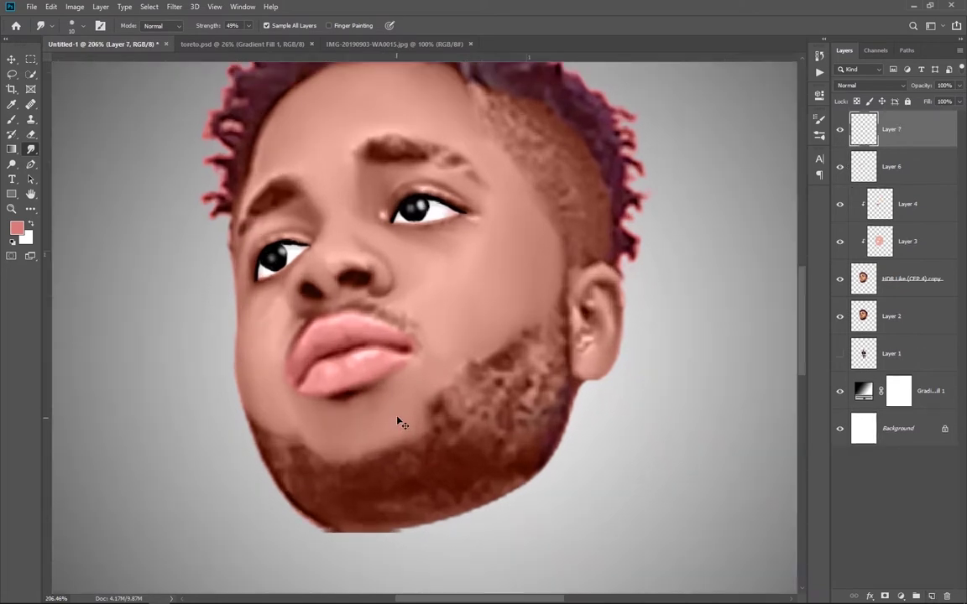
pyautogui.hotkey('ctrl', 'e')
pyautogui.click(911, 241)
pyautogui.rightClick(12, 164)
pyautogui.click(42, 160)
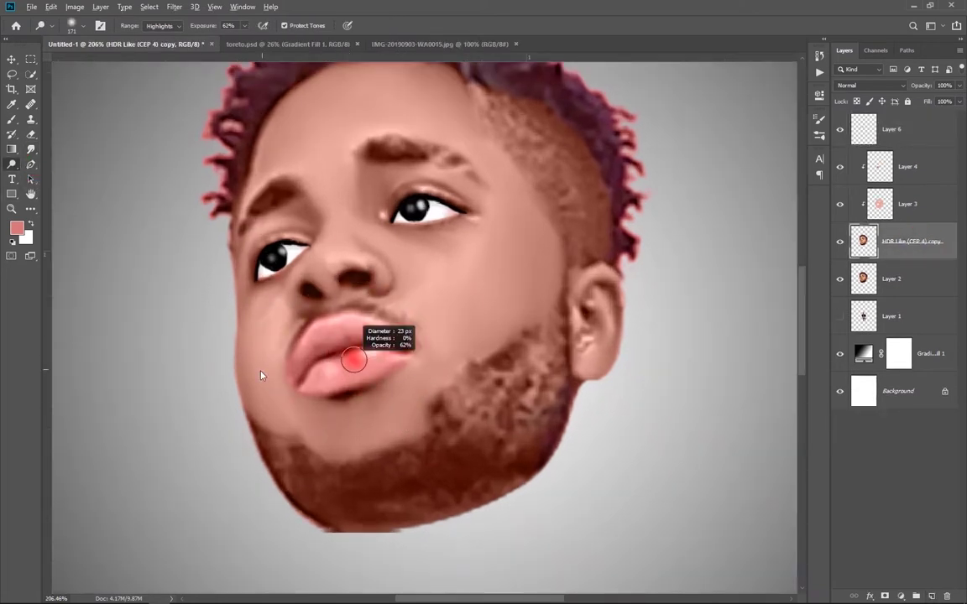
pyautogui.scroll(3, 366, 335)
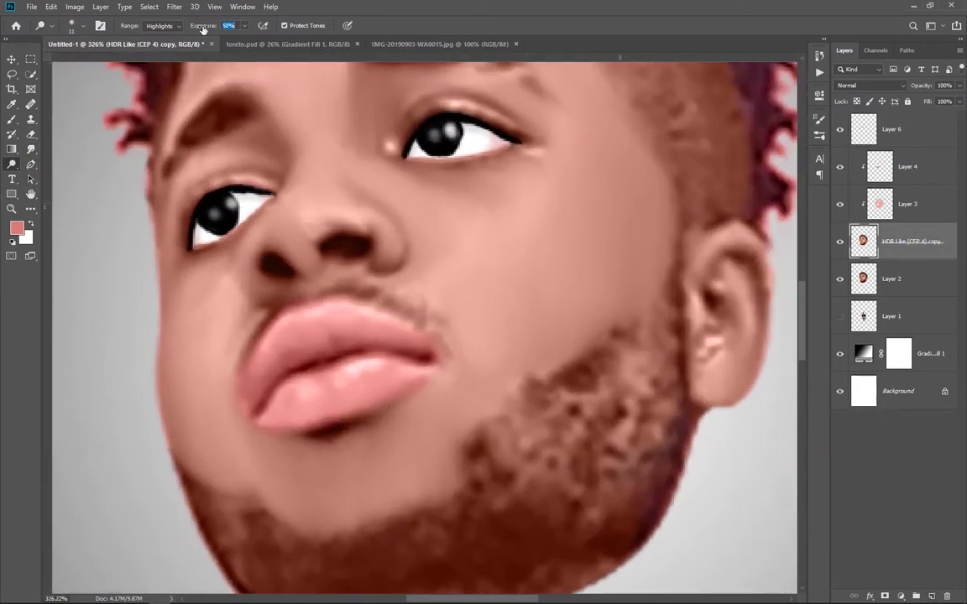
pyautogui.press('Return')
# - Dodge highlights onto the lower lip, switching the Range to Midtones
pyautogui.click(361, 370)
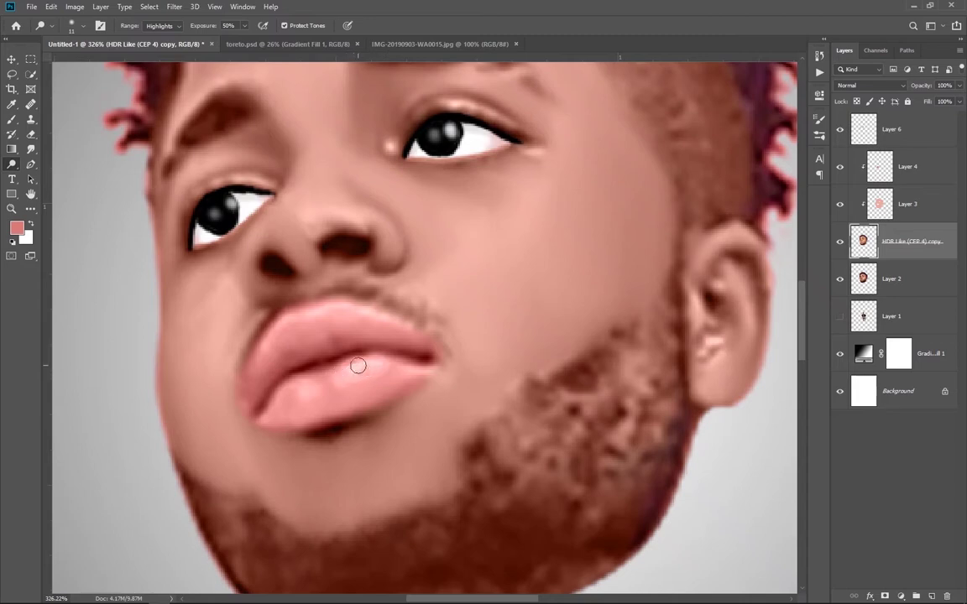
pyautogui.click(349, 371)
pyautogui.click(304, 390)
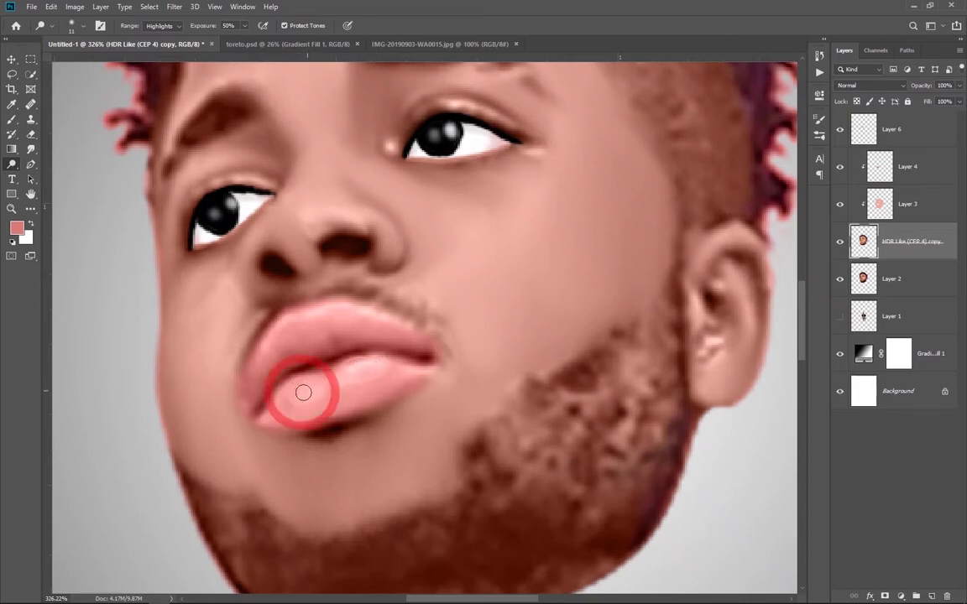
pyautogui.click(373, 362)
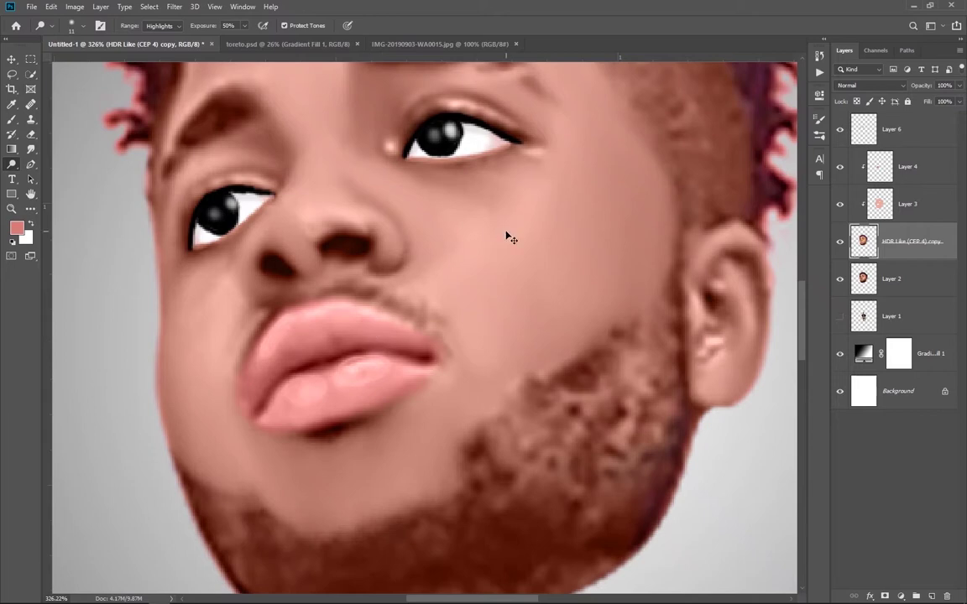
pyautogui.click(161, 25)
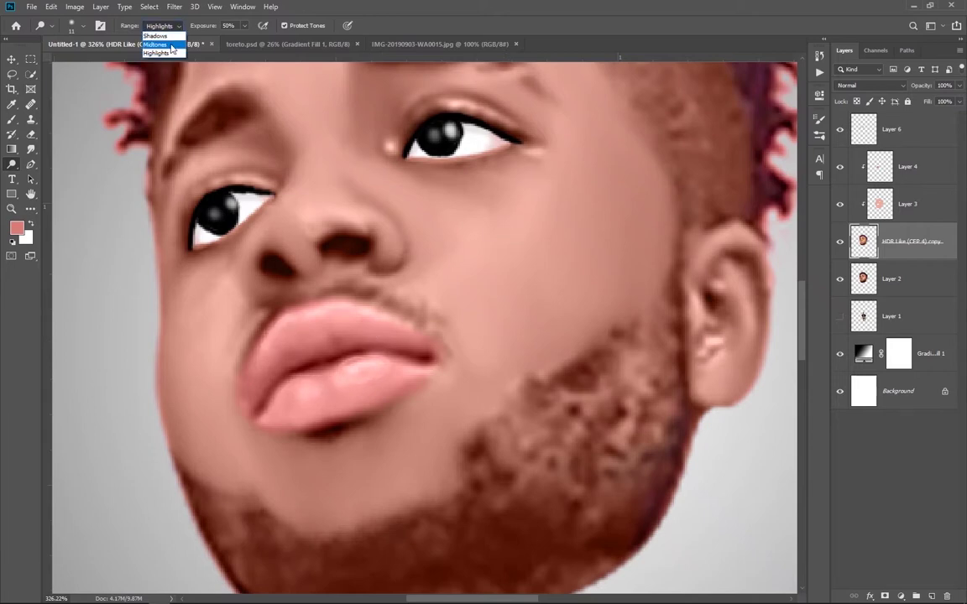
pyautogui.click(162, 40)
pyautogui.moveTo(357, 370); pyautogui.dragTo(386, 365)
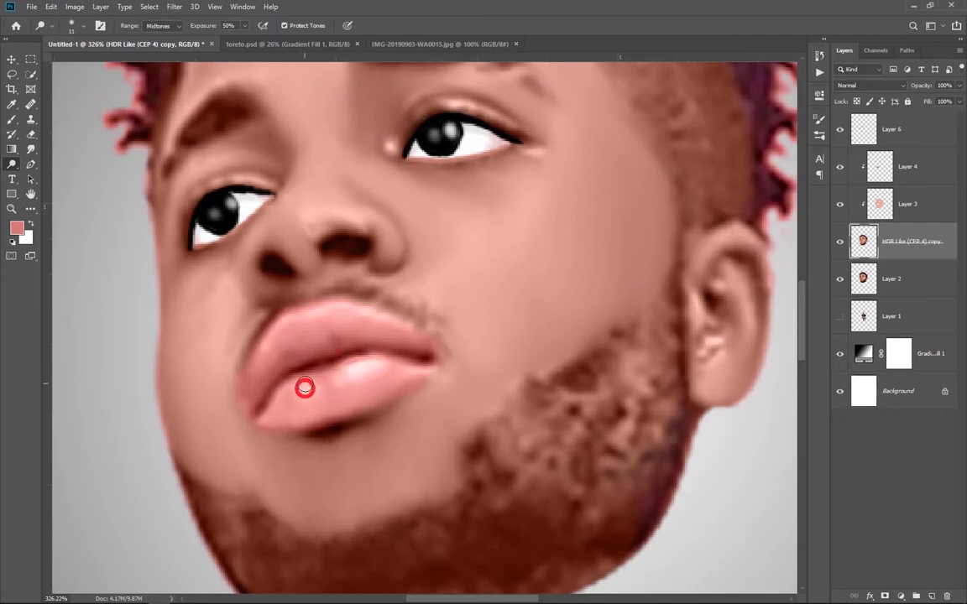
pyautogui.moveTo(356, 368); pyautogui.dragTo(312, 388)
# - Brighten the left part of the upper lip, then fit the image and reselect HDR Like copy
pyautogui.click(275, 336)
pyautogui.moveTo(275, 337); pyautogui.dragTo(296, 315)
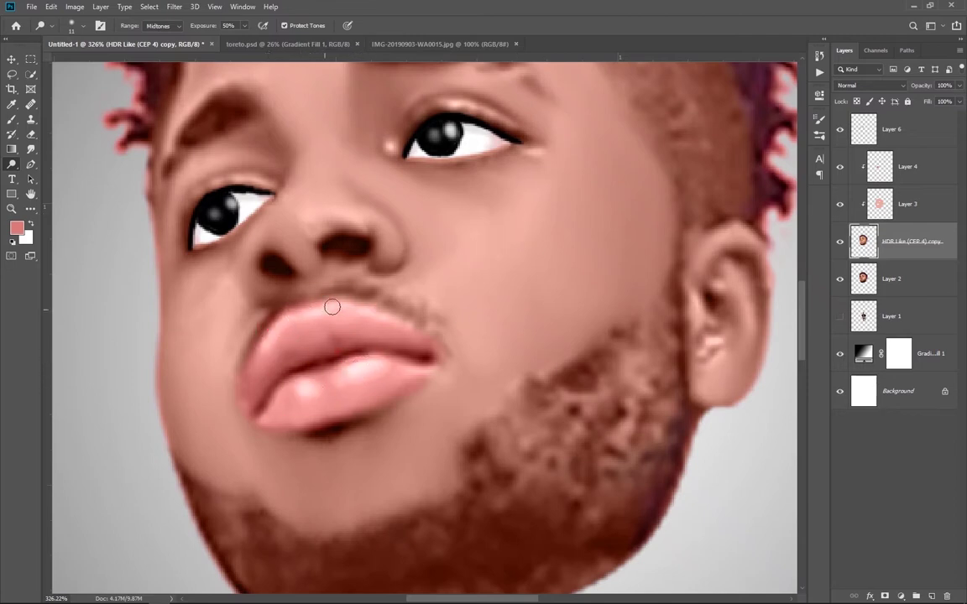
pyautogui.hotkey('ctrl', '-')
pyautogui.keyDown('ctrl'); pyautogui.click(457, 350); pyautogui.keyUp('ctrl')
pyautogui.hotkey('ctrl', '-')
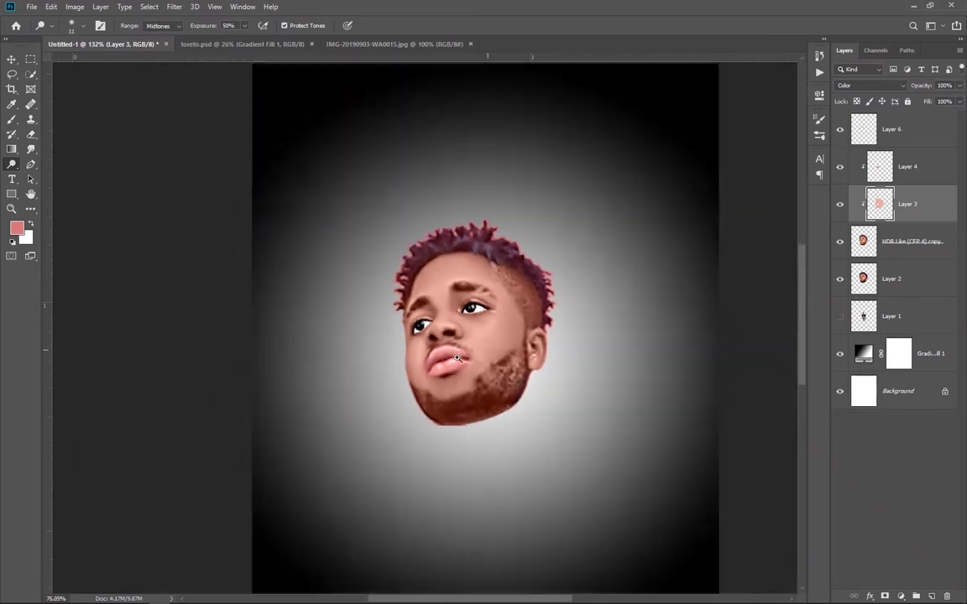
pyautogui.hotkey('ctrl', '0')
pyautogui.scroll(3, 417, 356)
pyautogui.keyDown('ctrl'); pyautogui.click(406, 251); pyautogui.keyUp('ctrl')
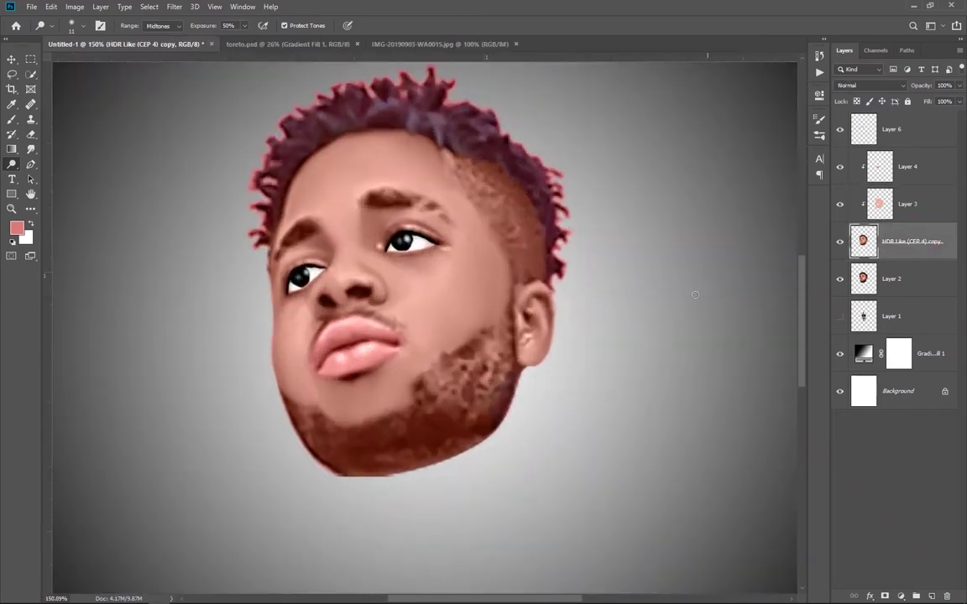
pyautogui.scroll(3, 276, 357)
# - Add a new empty layer and set the Brush foreground colour to dark red
pyautogui.hotkey('ctrl', 'shift', 'alt', 'n')
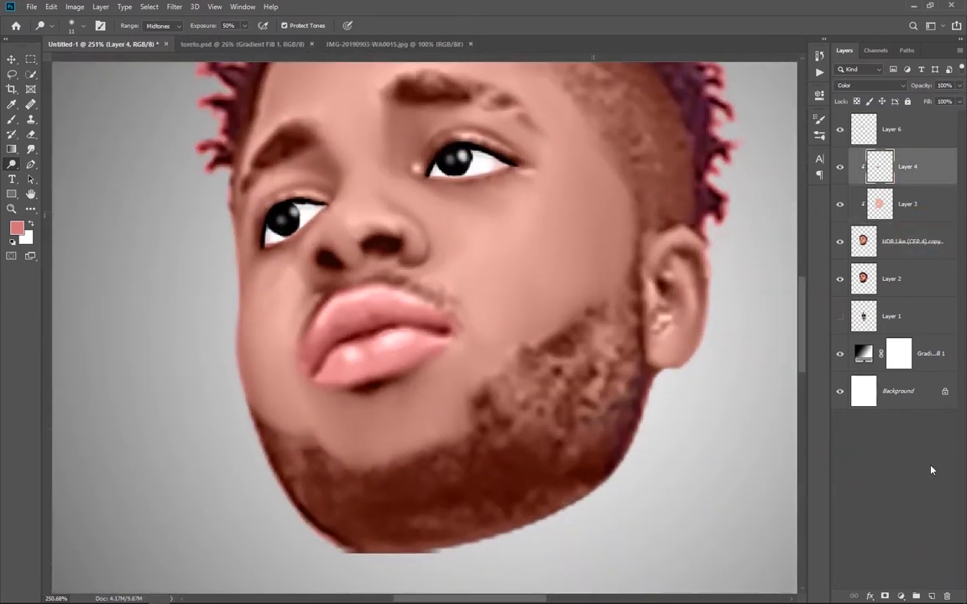
pyautogui.press('b')
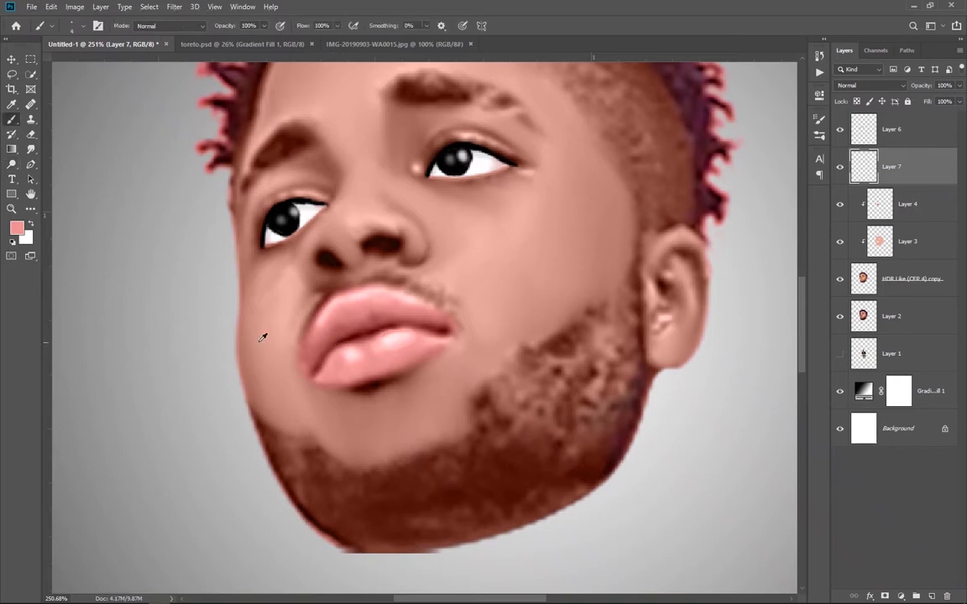
pyautogui.click(16, 227)
pyautogui.moveTo(525, 129); pyautogui.dragTo(549, 169)
pyautogui.click(705, 132)
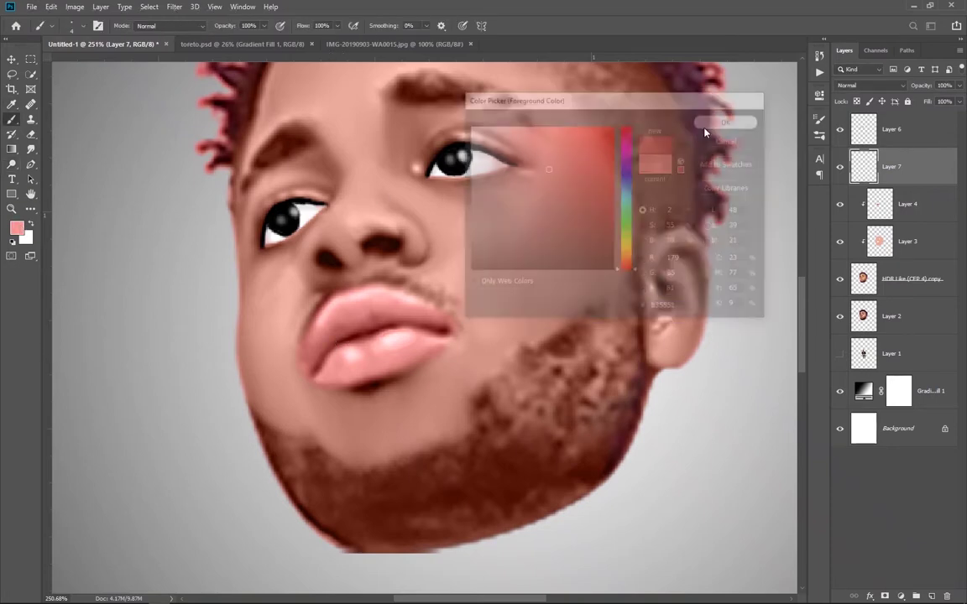
pyautogui.scroll(2, 506, 222)
pyautogui.rightClick(462, 210)
pyautogui.press('Escape')
pyautogui.scroll(1, 404, 347)
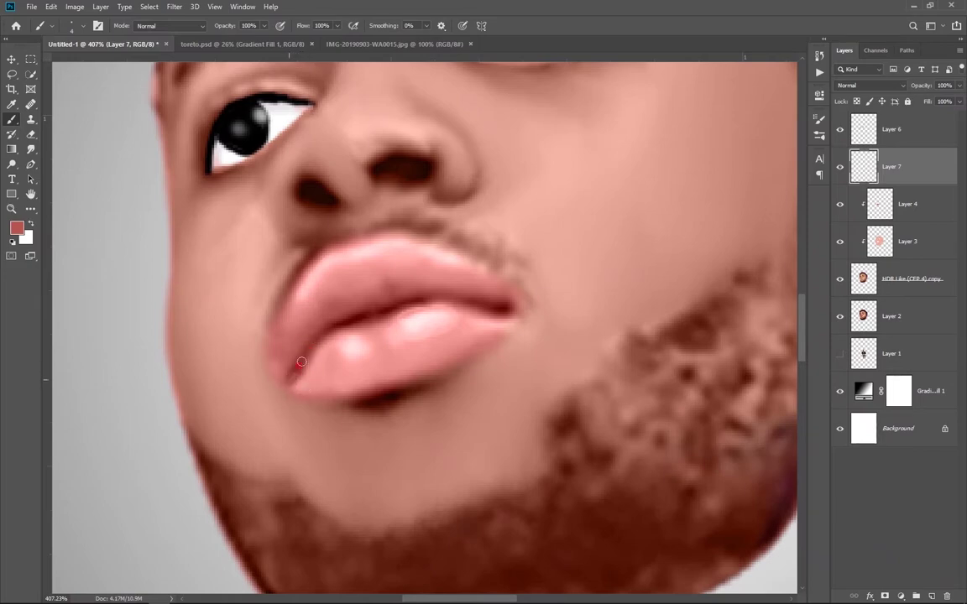
# - Paint a dark red (681917) line along the crease between the lips
pyautogui.moveTo(310, 348); pyautogui.dragTo(387, 310)
pyautogui.hotkey('ctrl', 'z')
pyautogui.click(16, 227)
pyautogui.press('Return')
pyautogui.moveTo(286, 380); pyautogui.dragTo(307, 345)
pyautogui.hotkey('ctrl', 'z')
pyautogui.moveTo(286, 380)
pyautogui.mouseDown()
pyautogui.moveTo(345, 324)
pyautogui.moveTo(382, 311)
pyautogui.mouseUp()
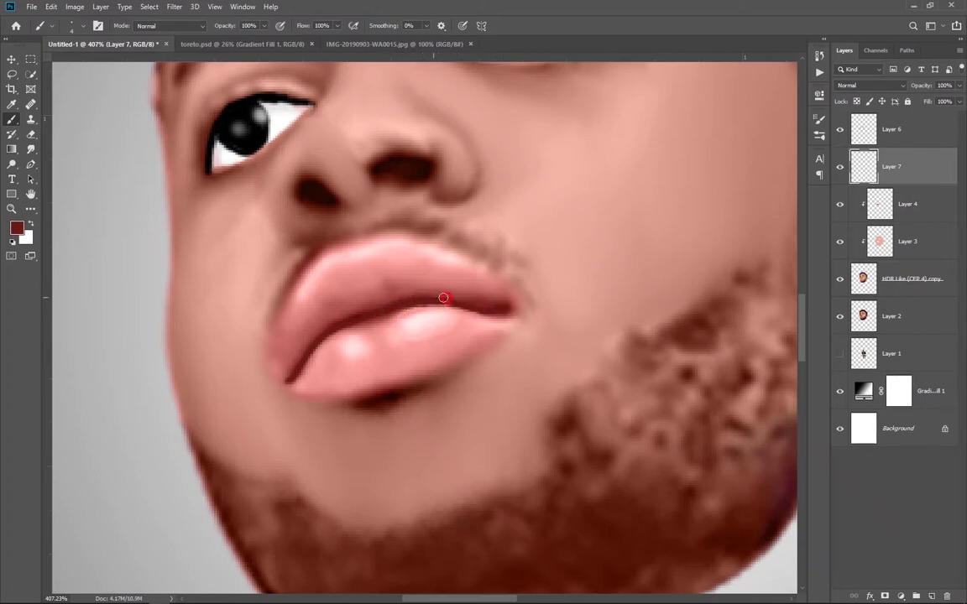
pyautogui.scroll(-5, 292, 375)
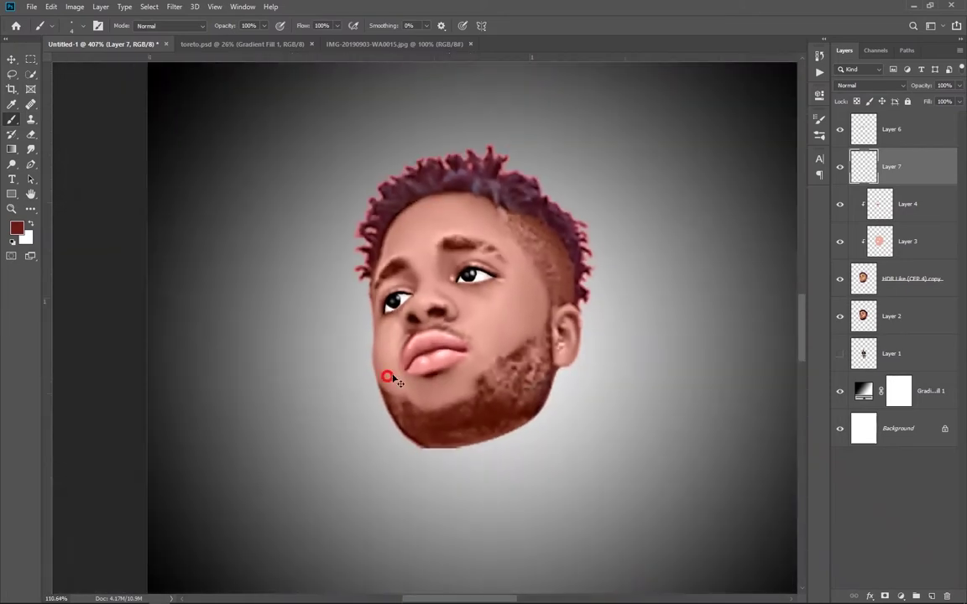
pyautogui.scroll(2, 479, 367)
pyautogui.scroll(2, 341, 401)
pyautogui.scroll(1, 354, 340)
# - Add Layer 8 and set the Brush to a darker red for the lip lines
pyautogui.click(16, 227)
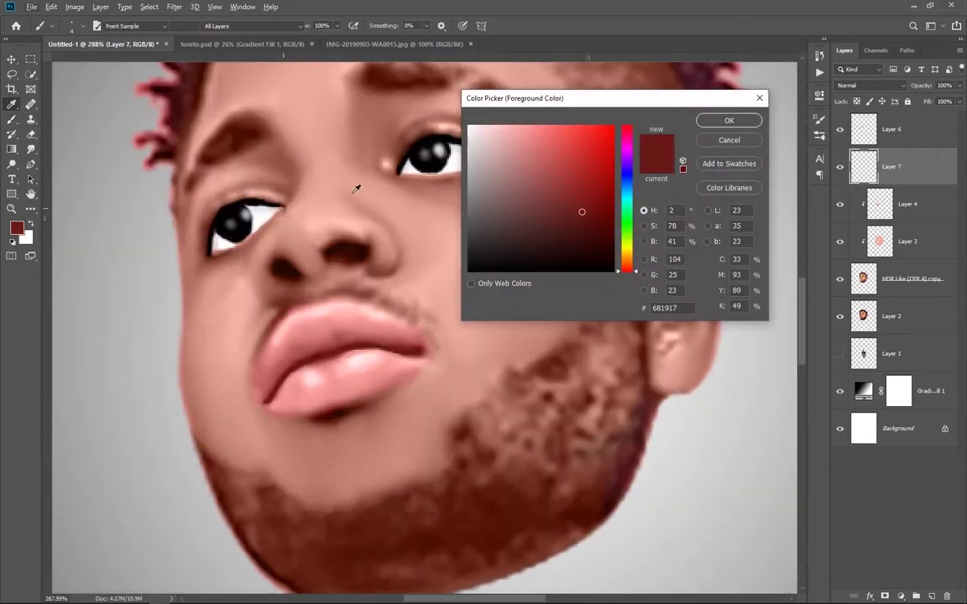
pyautogui.click(538, 168)
pyautogui.press('Return')
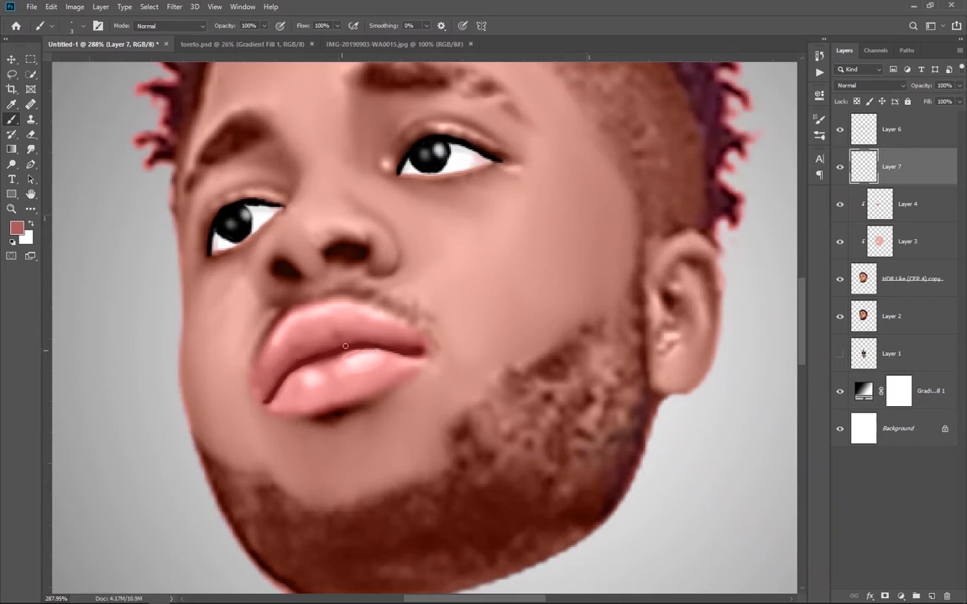
pyautogui.click(930, 594)
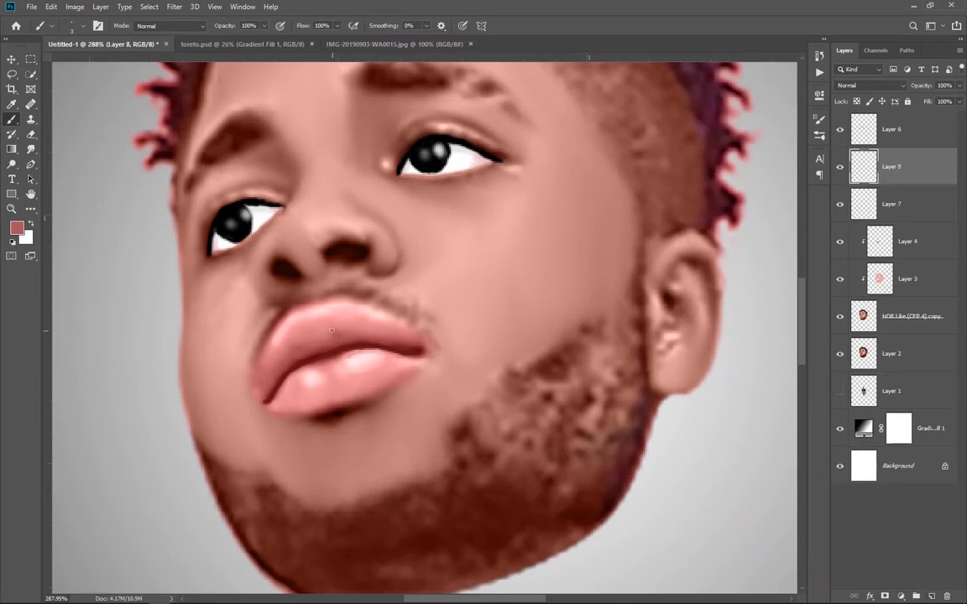
pyautogui.click(16, 227)
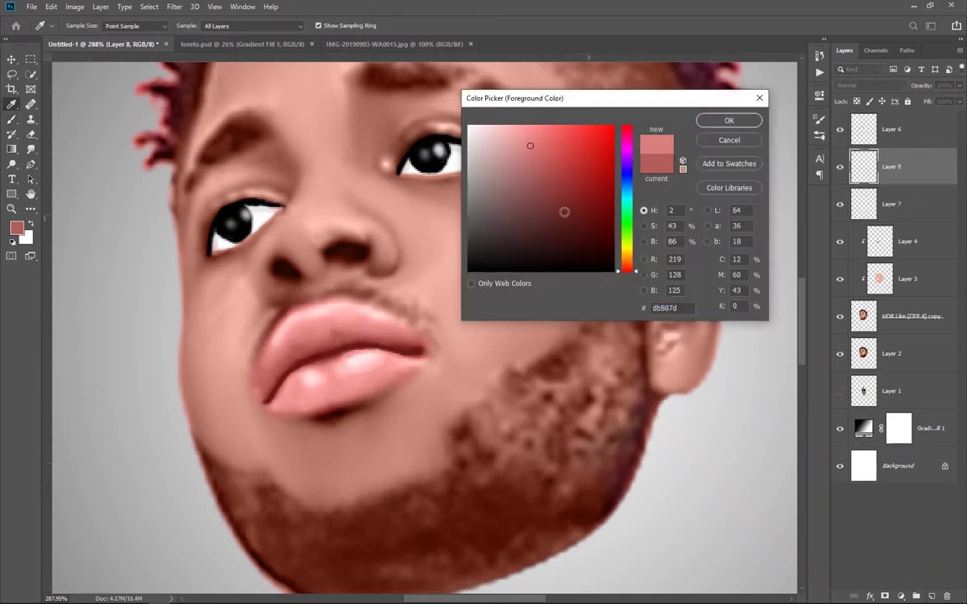
pyautogui.moveTo(563, 209); pyautogui.dragTo(547, 173)
pyautogui.click(705, 123)
pyautogui.press('b')
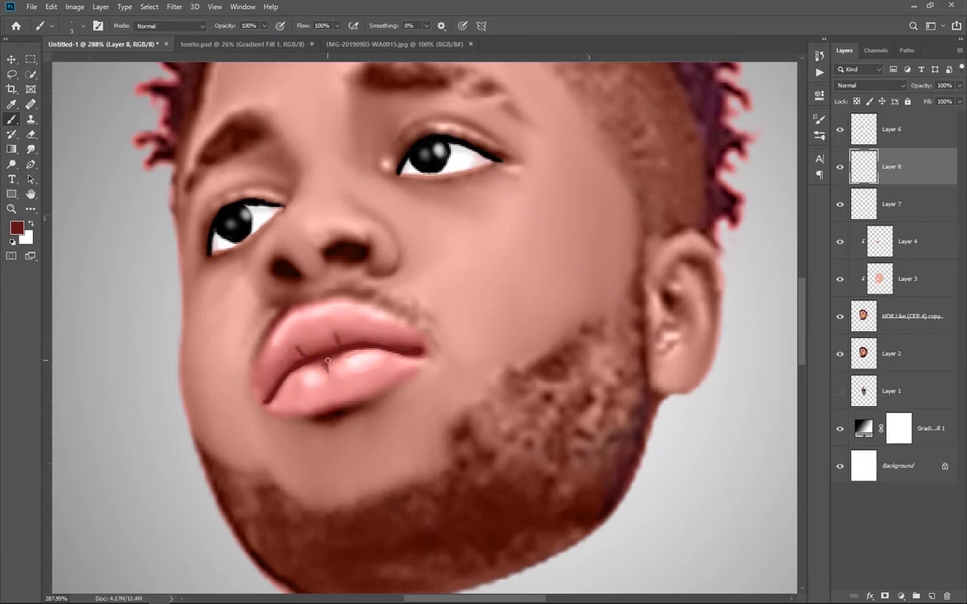
pyautogui.scroll(-5, 409, 412)
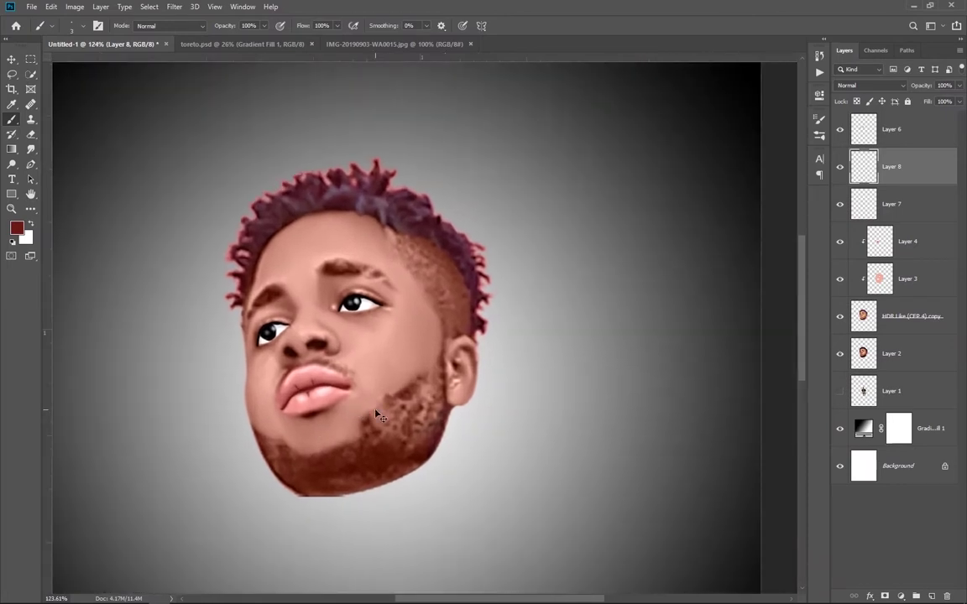
pyautogui.scroll(2, 370, 370)
# - Delete Layers 8 and 7, then add a new Layer 7 clipped beneath Layer 6
pyautogui.hotkey('ctrl', 'e')
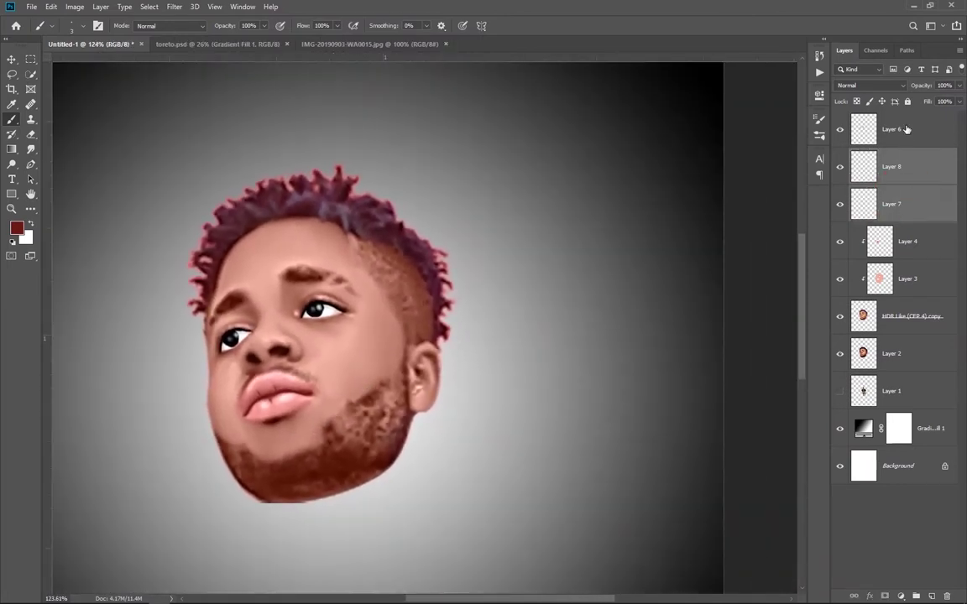
pyautogui.hotkey('ctrl', 'e')
pyautogui.scroll(1, 376, 316)
pyautogui.hotkey('ctrl', 'shift', 'alt', 'n')
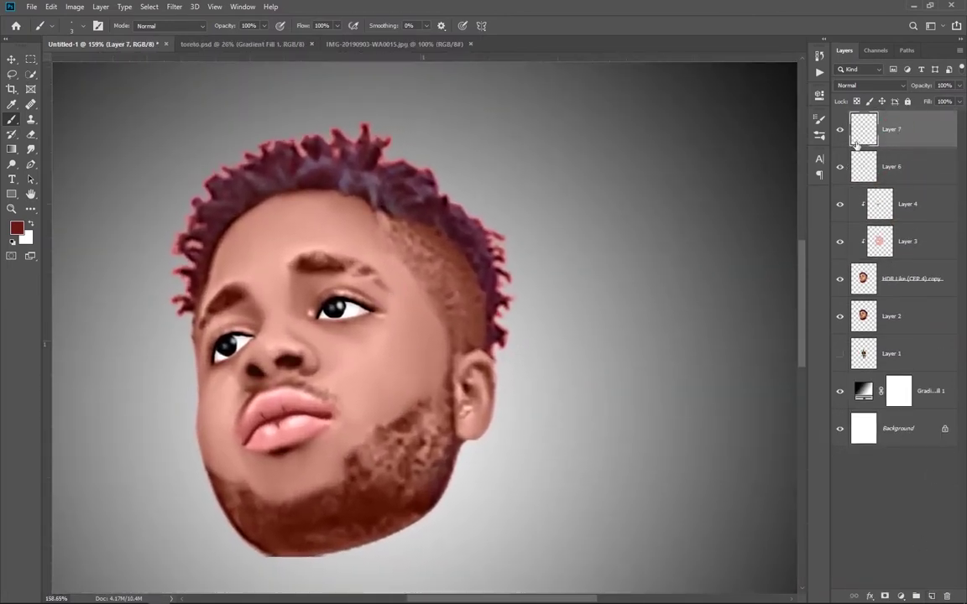
pyautogui.moveTo(922, 126); pyautogui.dragTo(940, 182)
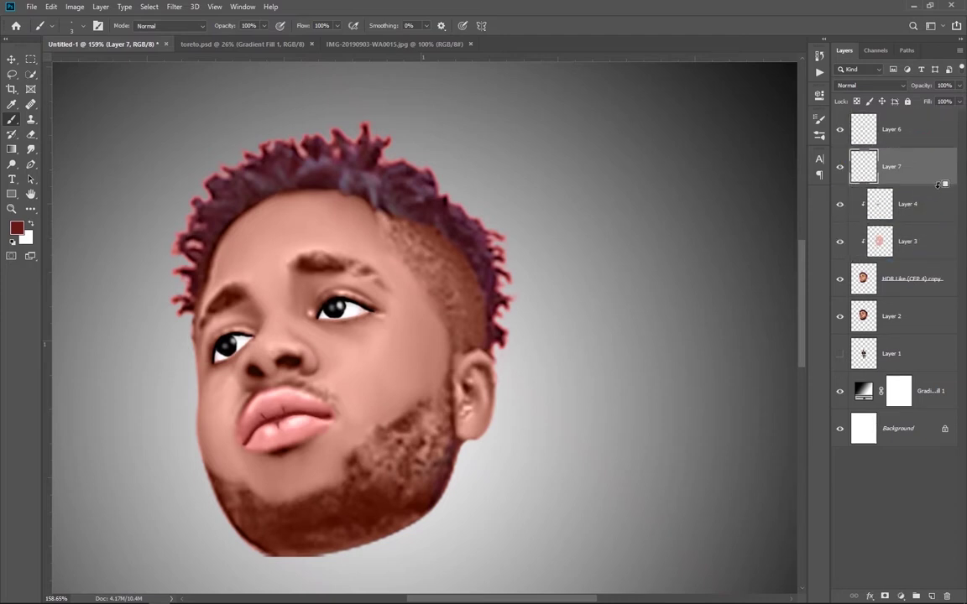
pyautogui.click(915, 166)
pyautogui.scroll(2, 177, 314)
# - Paint black over the reddish hair edges and crown with a soft round brush
pyautogui.press('d')
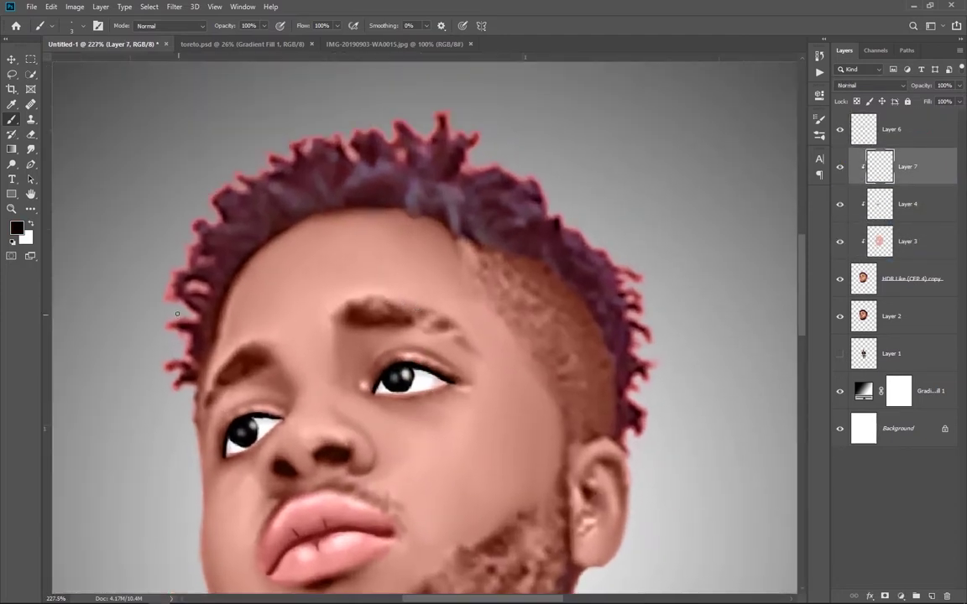
pyautogui.rightClick(240, 233)
pyautogui.scroll(2, 356, 352)
pyautogui.doubleClick(356, 351)
pyautogui.moveTo(186, 339)
pyautogui.mouseDown()
pyautogui.moveTo(166, 368)
pyautogui.moveTo(167, 326)
pyautogui.moveTo(190, 349)
pyautogui.moveTo(167, 332)
pyautogui.moveTo(190, 284)
pyautogui.moveTo(201, 291)
pyautogui.moveTo(200, 339)
pyautogui.moveTo(214, 300)
pyautogui.moveTo(198, 208)
pyautogui.moveTo(179, 188)
pyautogui.moveTo(237, 151)
pyautogui.moveTo(210, 342)
pyautogui.moveTo(281, 160)
pyautogui.moveTo(356, 140)
pyautogui.moveTo(449, 155)
pyautogui.moveTo(410, 140)
pyautogui.moveTo(340, 172)
pyautogui.moveTo(330, 197)
pyautogui.moveTo(416, 193)
pyautogui.moveTo(550, 241)
pyautogui.moveTo(453, 125)
pyautogui.mouseUp()
pyautogui.press(']')
pyautogui.press(']')
pyautogui.moveTo(590, 203); pyautogui.dragTo(597, 222)
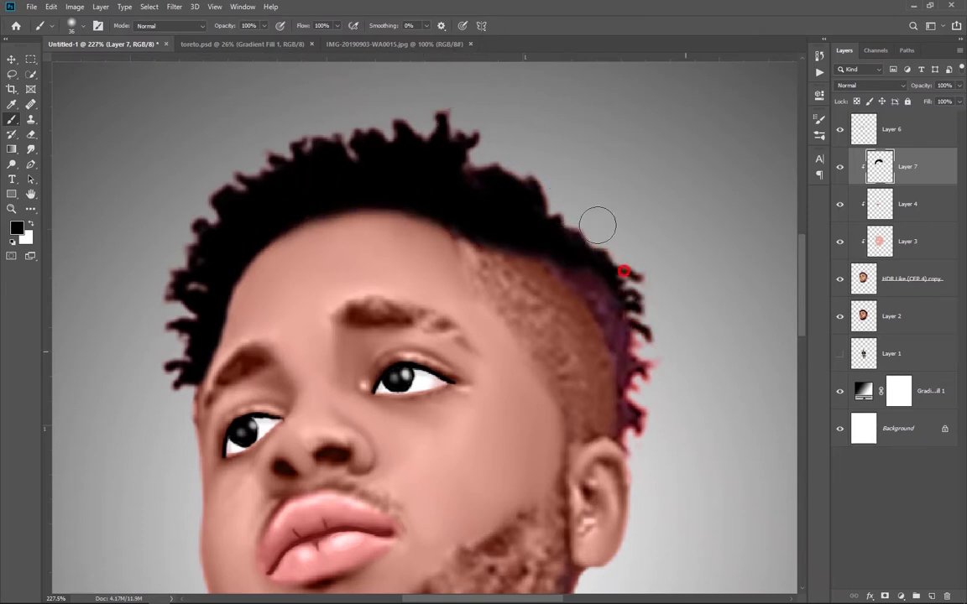
pyautogui.moveTo(670, 361)
pyautogui.mouseDown()
pyautogui.moveTo(570, 292)
pyautogui.moveTo(537, 212)
pyautogui.mouseUp()
pyautogui.moveTo(468, 140)
pyautogui.mouseDown()
pyautogui.moveTo(504, 205)
pyautogui.moveTo(511, 295)
pyautogui.moveTo(501, 206)
pyautogui.moveTo(508, 233)
pyautogui.mouseUp()
# - Make white the paint colour and add a new empty clipped layer above
pyautogui.moveTo(425, 119); pyautogui.dragTo(529, 184)
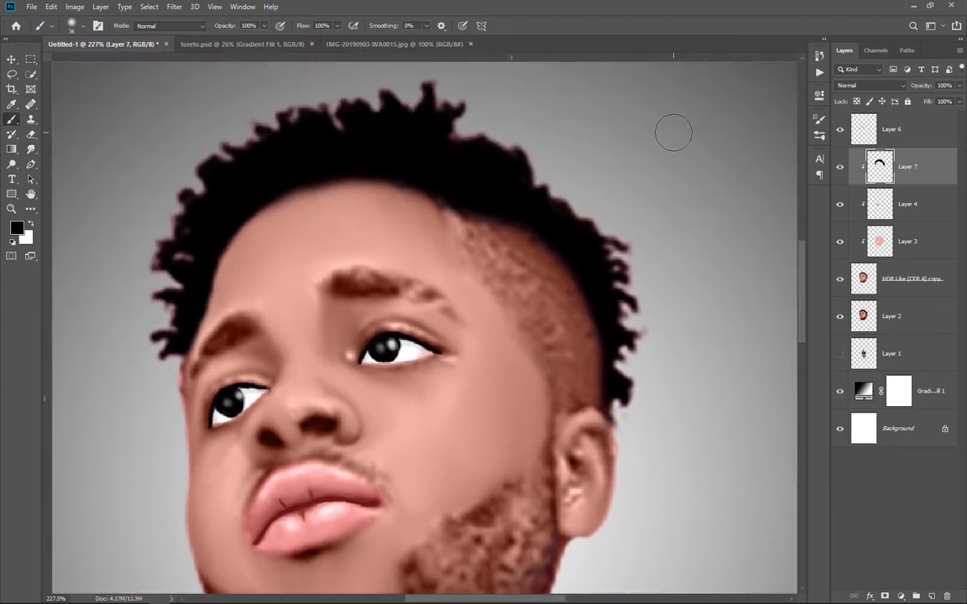
pyautogui.scroll(-3, 483, 267)
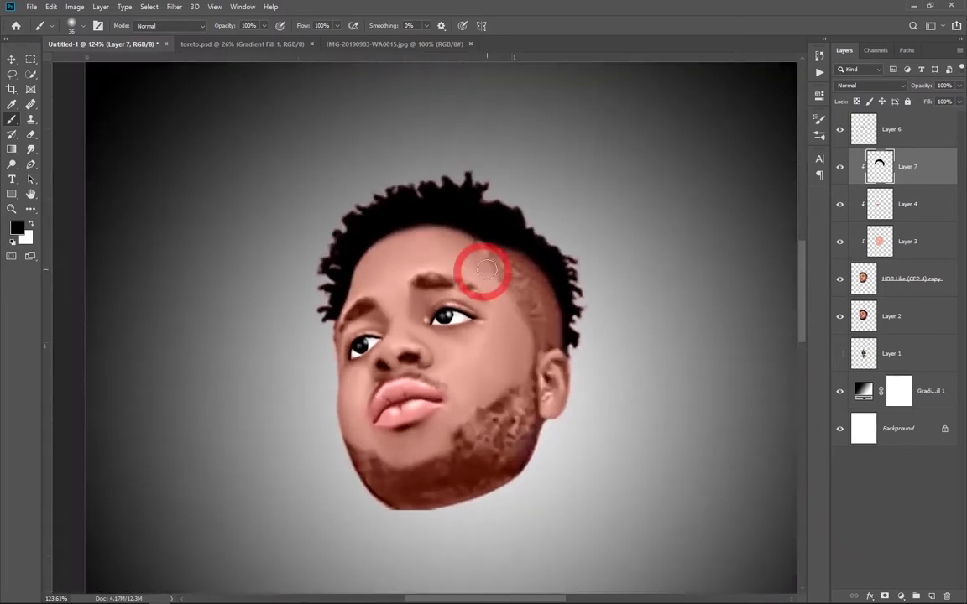
pyautogui.scroll(2, 473, 246)
pyautogui.scroll(2, 560, 304)
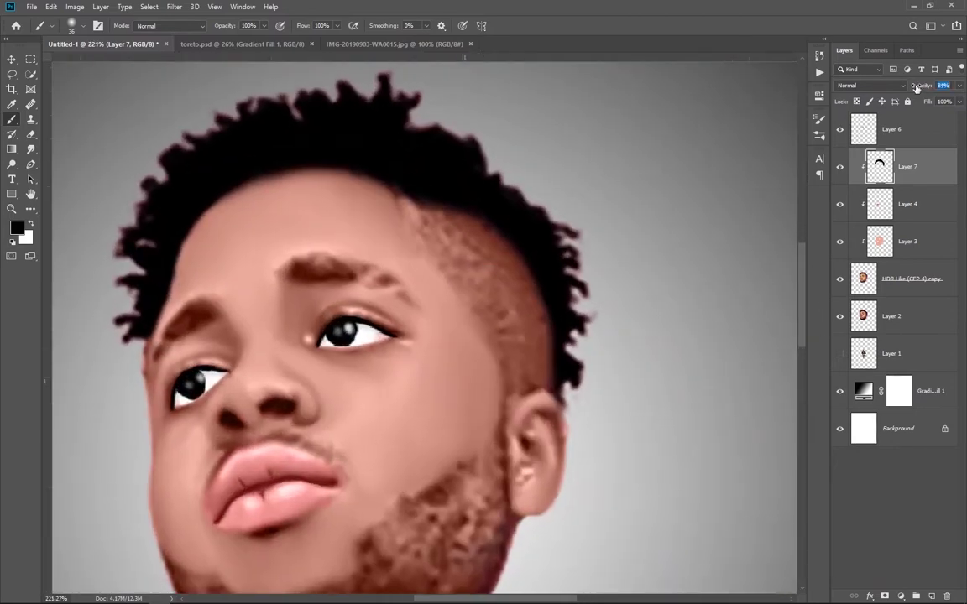
pyautogui.click(26, 237)
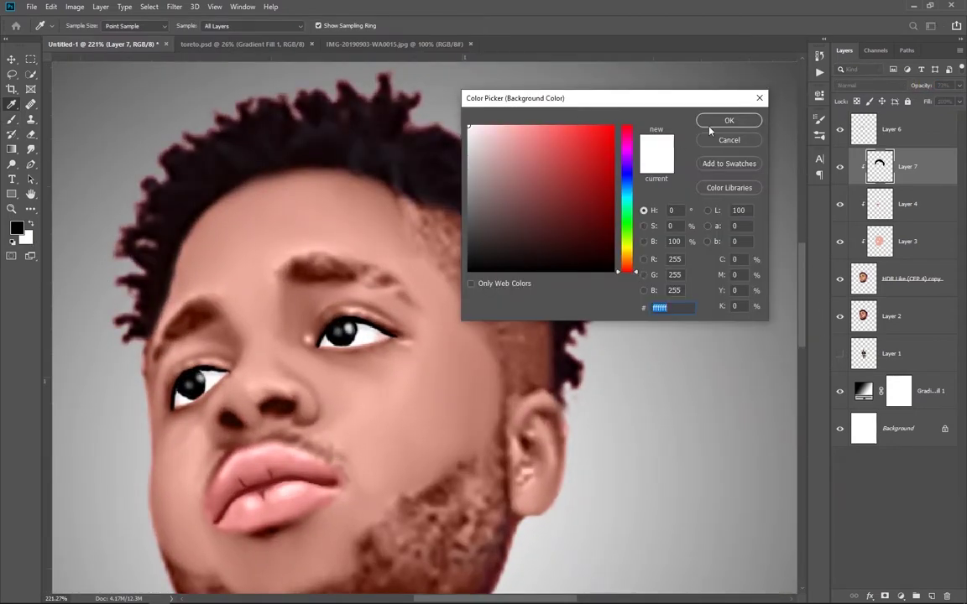
pyautogui.click(729, 121)
pyautogui.press('x')
pyautogui.press('b')
pyautogui.hotkey('ctrl', 'shift', 'alt', 'n')
pyautogui.hotkey('ctrl', 'alt', 'g')
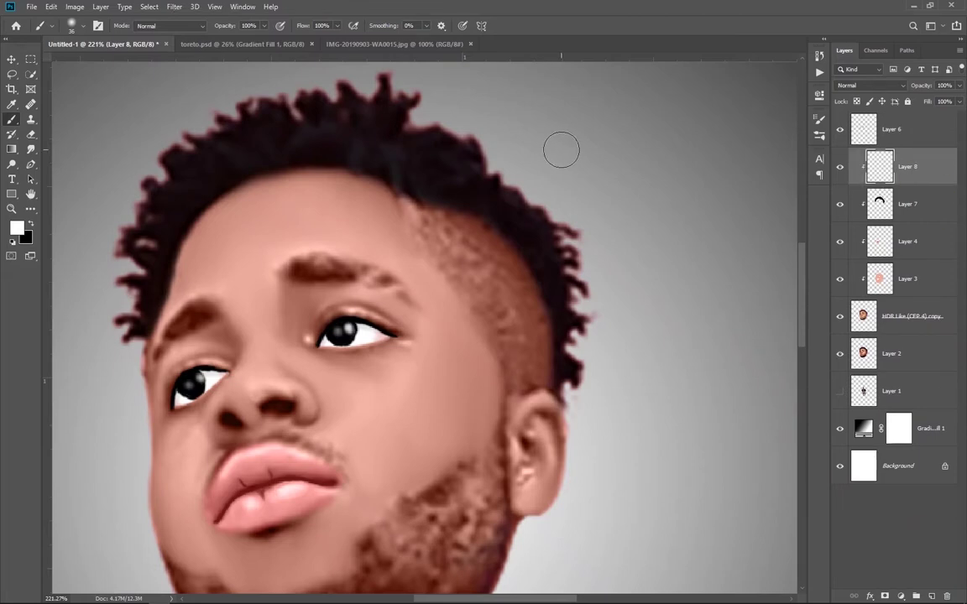
# - Choose hair brush 1 (by Aomori) and dab light strands around the crown
pyautogui.rightClick(560, 150)
pyautogui.scroll(-10, 669, 319)
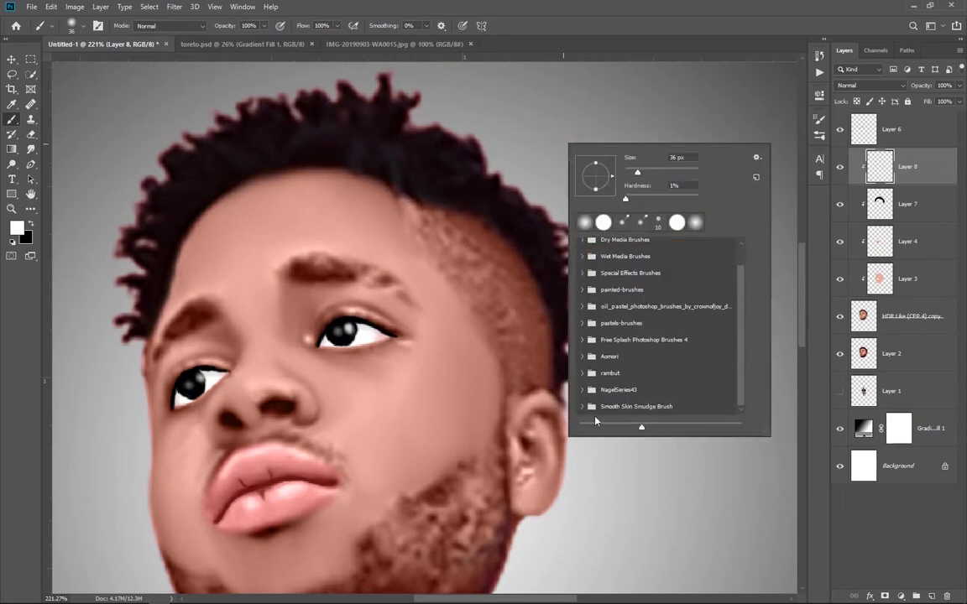
pyautogui.click(609, 356)
pyautogui.scroll(-3, 743, 335)
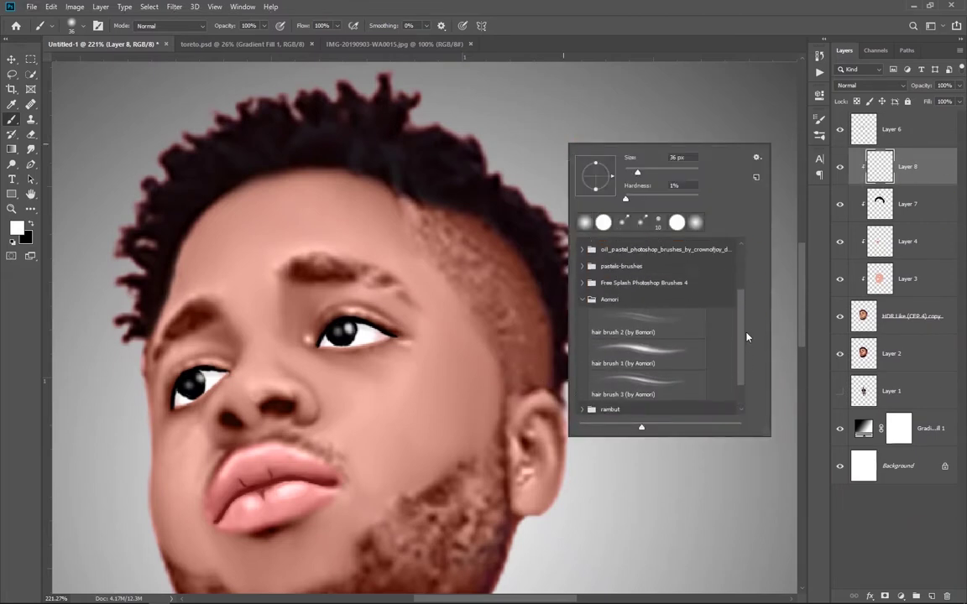
pyautogui.click(646, 364)
pyautogui.click(686, 23)
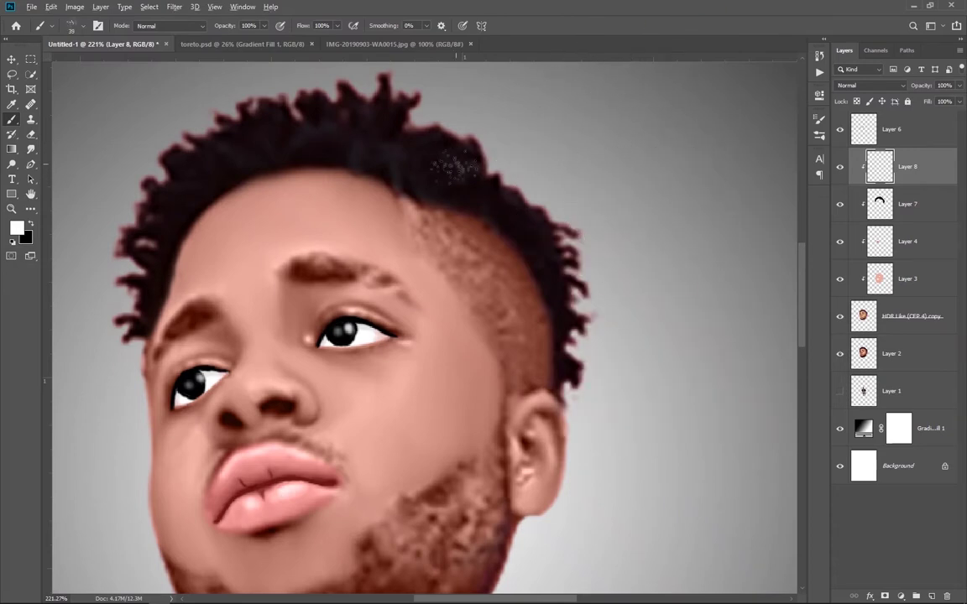
pyautogui.click(443, 160)
pyautogui.click(390, 153)
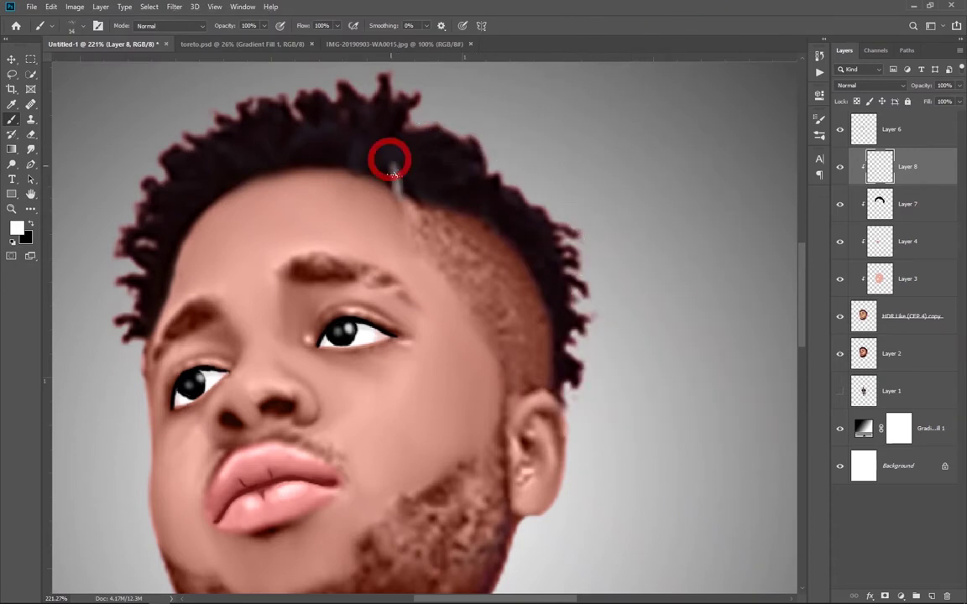
pyautogui.click(362, 128)
# - Paint more light strands along the hairline and the top-right hair
pyautogui.moveTo(296, 141); pyautogui.dragTo(317, 108)
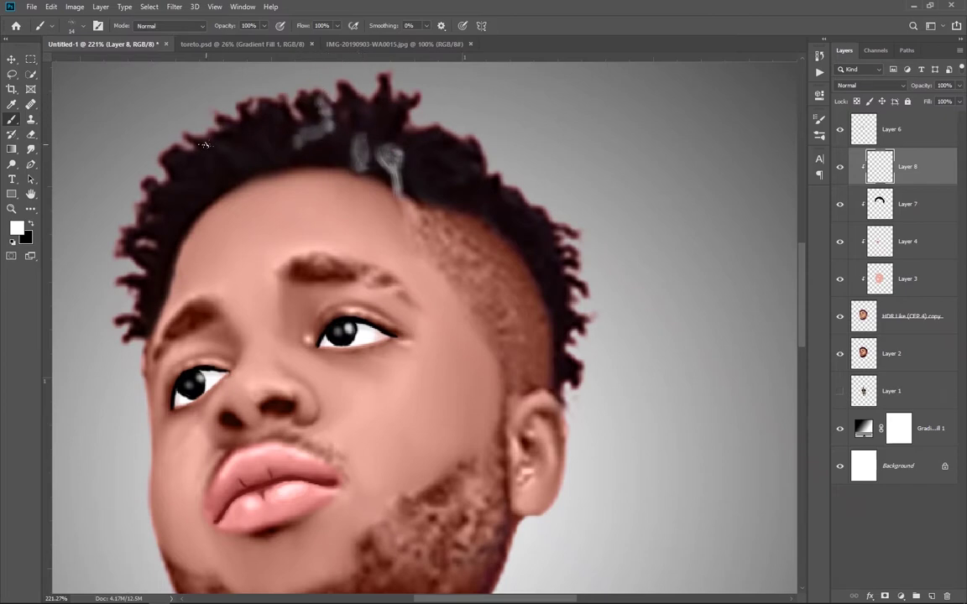
pyautogui.moveTo(204, 144); pyautogui.dragTo(252, 138)
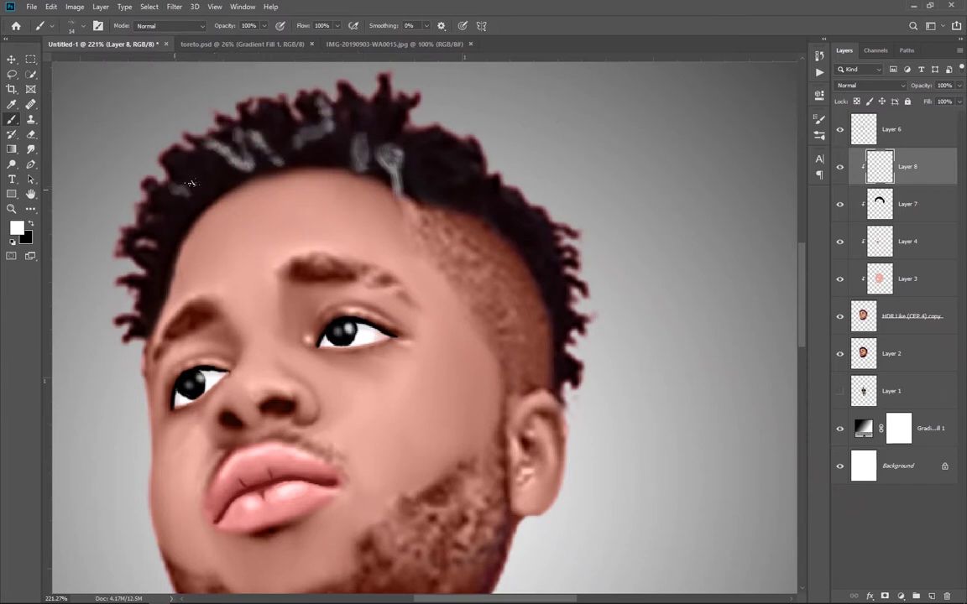
pyautogui.moveTo(191, 183)
pyautogui.mouseDown()
pyautogui.moveTo(167, 143)
pyautogui.moveTo(206, 158)
pyautogui.moveTo(143, 186)
pyautogui.moveTo(178, 203)
pyautogui.moveTo(134, 220)
pyautogui.moveTo(126, 248)
pyautogui.moveTo(121, 268)
pyautogui.moveTo(143, 323)
pyautogui.mouseUp()
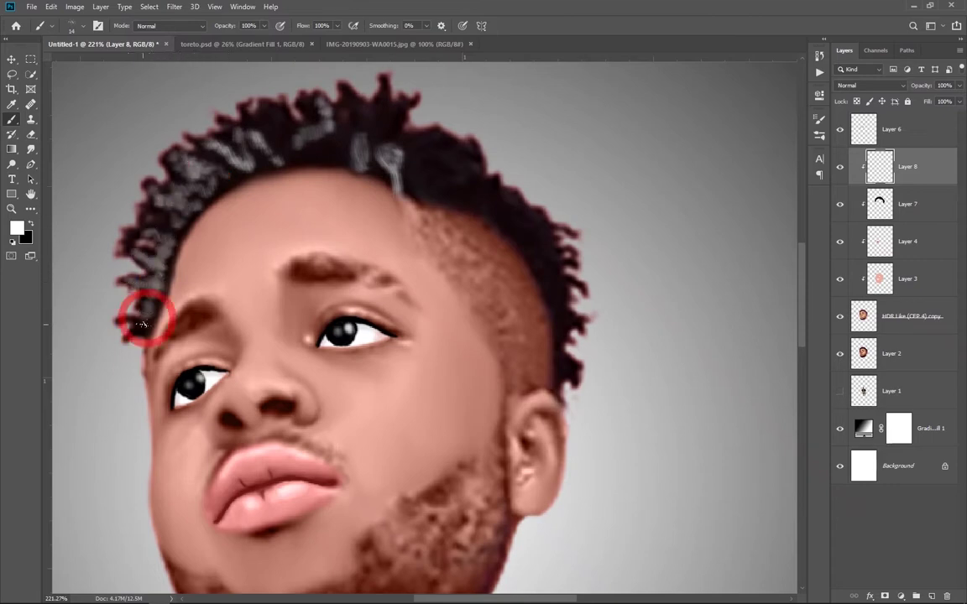
pyautogui.moveTo(407, 172); pyautogui.dragTo(401, 128)
pyautogui.moveTo(432, 161); pyautogui.dragTo(421, 126)
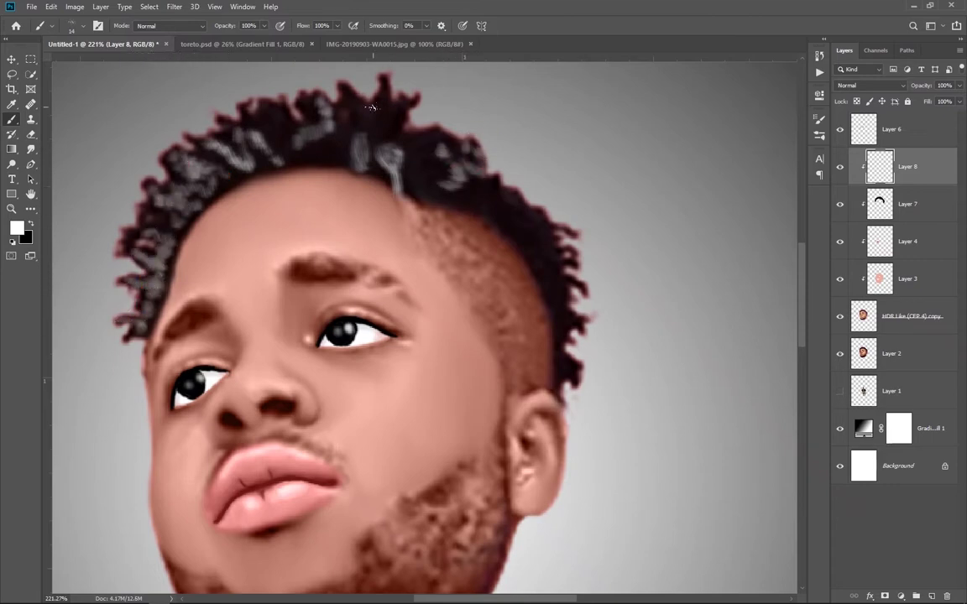
pyautogui.moveTo(324, 155); pyautogui.dragTo(281, 127)
pyautogui.moveTo(508, 193); pyautogui.dragTo(509, 197)
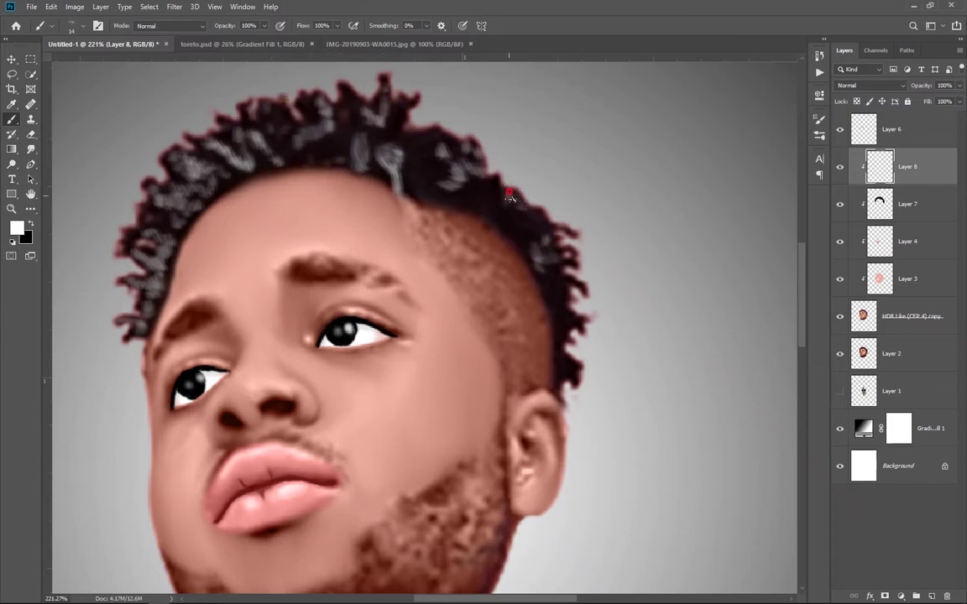
# - Raise the opacity of the black hair Layer 7
pyautogui.click(911, 201)
pyautogui.moveTo(926, 92); pyautogui.dragTo(948, 92)
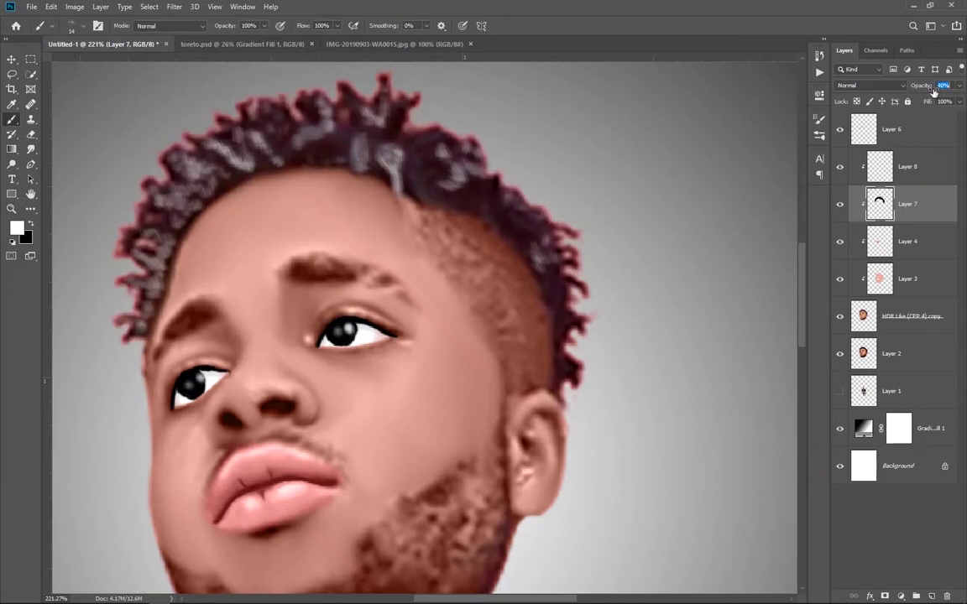
pyautogui.click(906, 166)
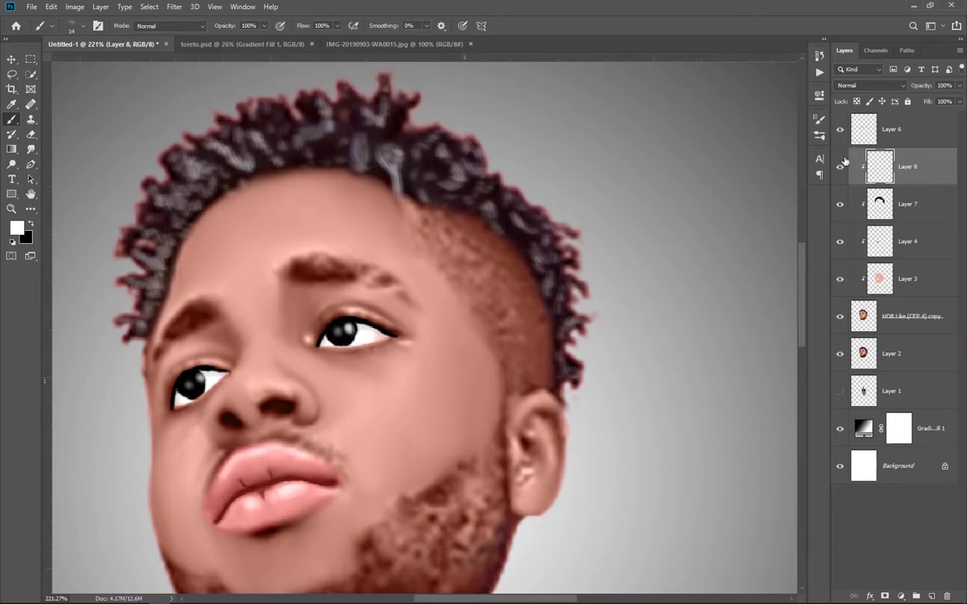
pyautogui.click(911, 204)
# - Make Layer 8 active and pick hair brush 2 (by Aomori)
pyautogui.scroll(1, 502, 346)
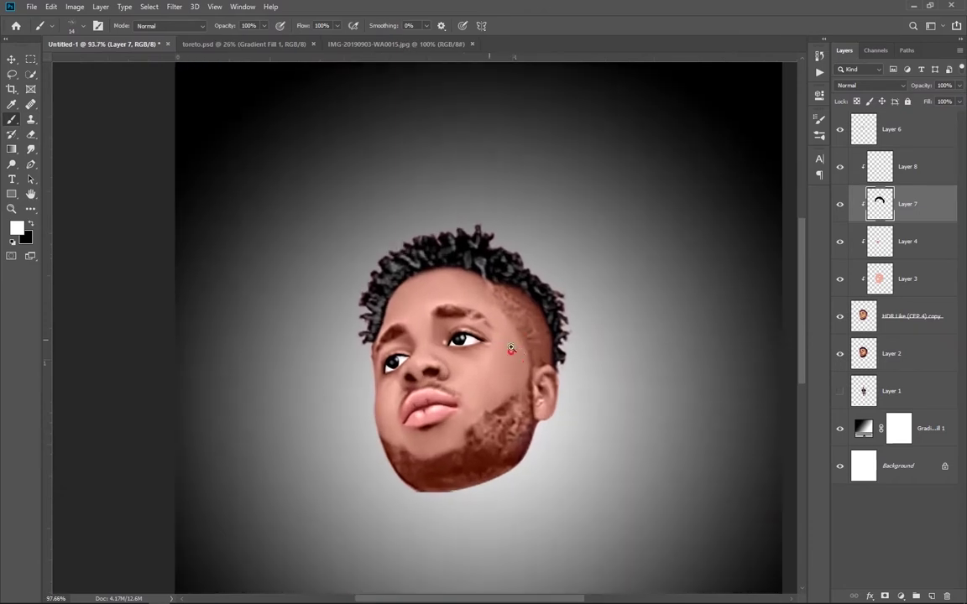
pyautogui.hotkey('alt', ']')
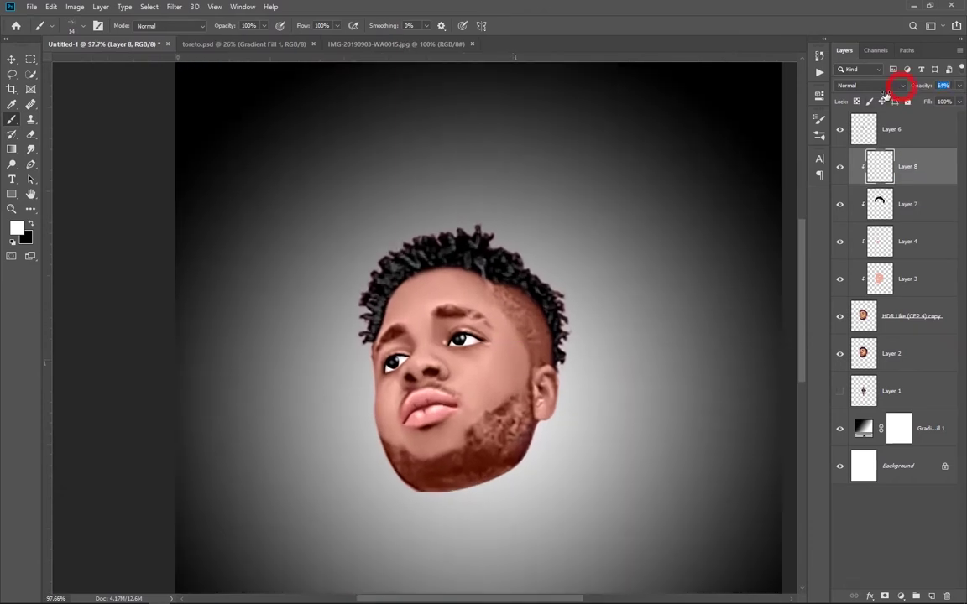
pyautogui.scroll(6, 495, 302)
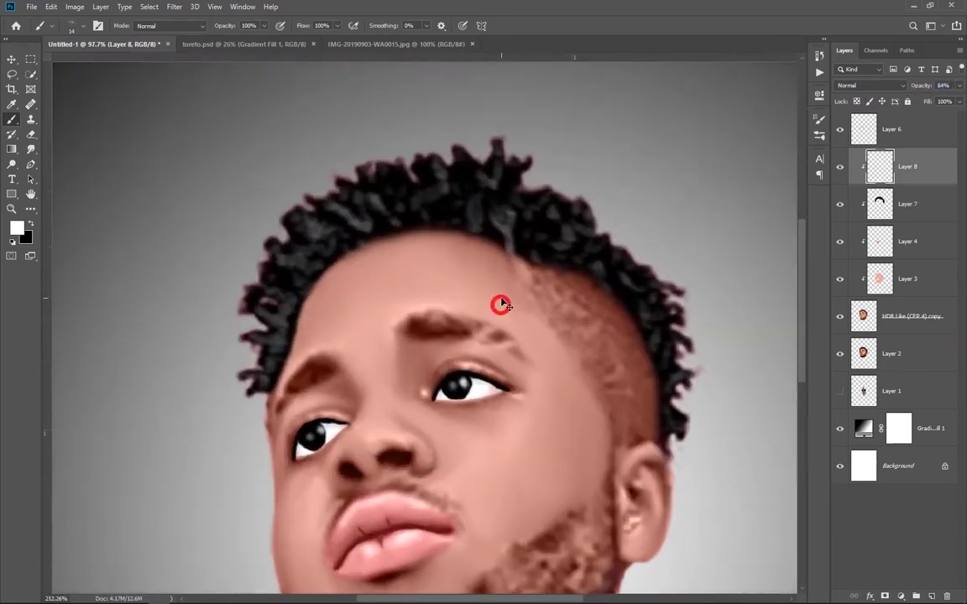
pyautogui.rightClick(749, 331)
pyautogui.click(750, 332)
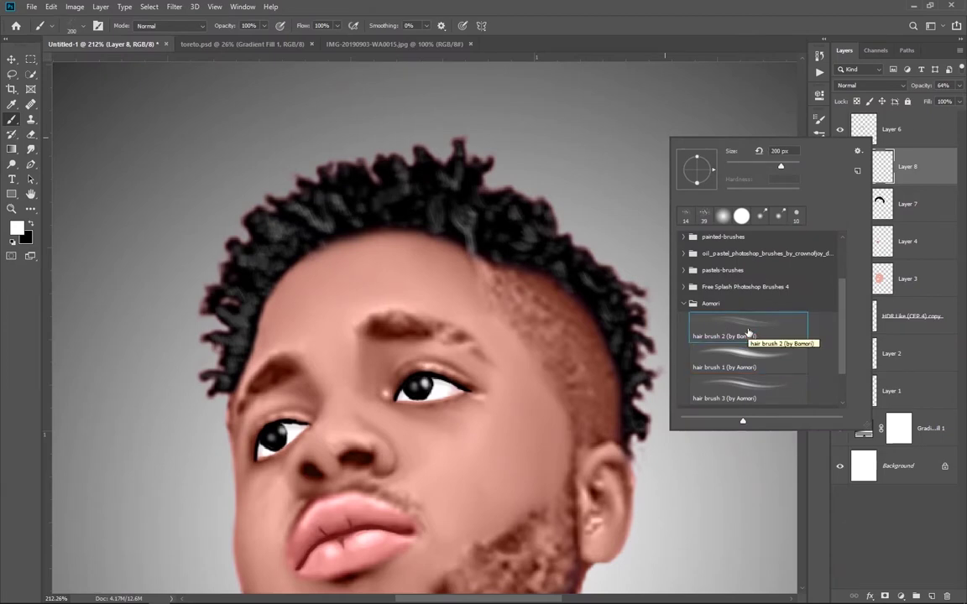
pyautogui.click(336, 198)
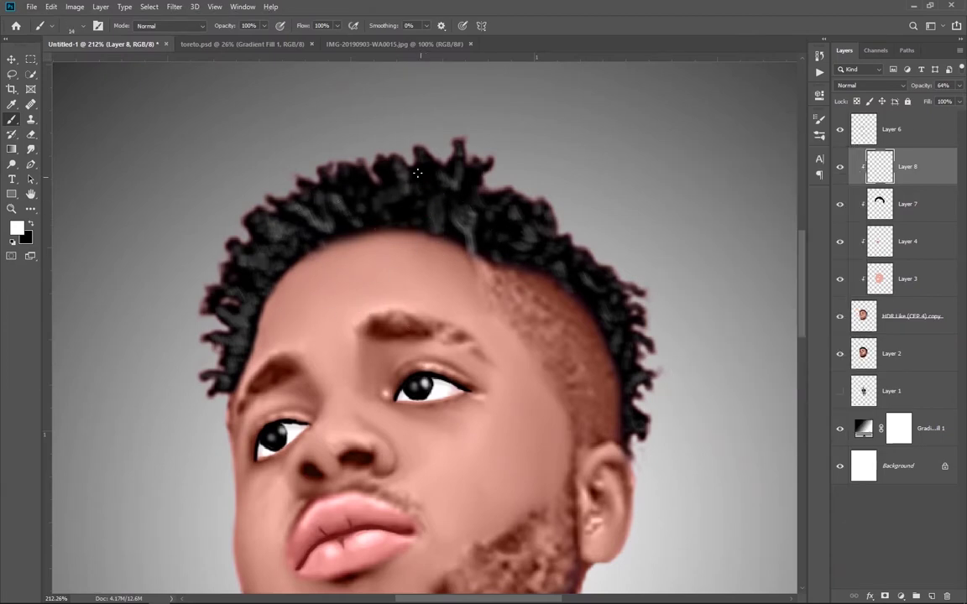
# - Paint faint strand texture across the crown and right side of the hair
pyautogui.moveTo(390, 200); pyautogui.dragTo(423, 168)
pyautogui.click(474, 176)
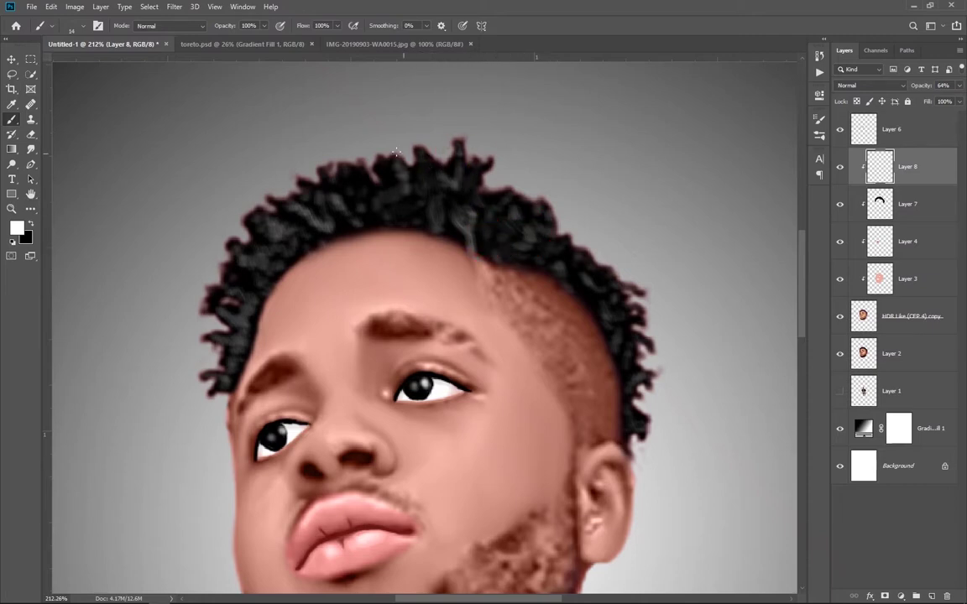
pyautogui.moveTo(337, 182); pyautogui.dragTo(319, 236)
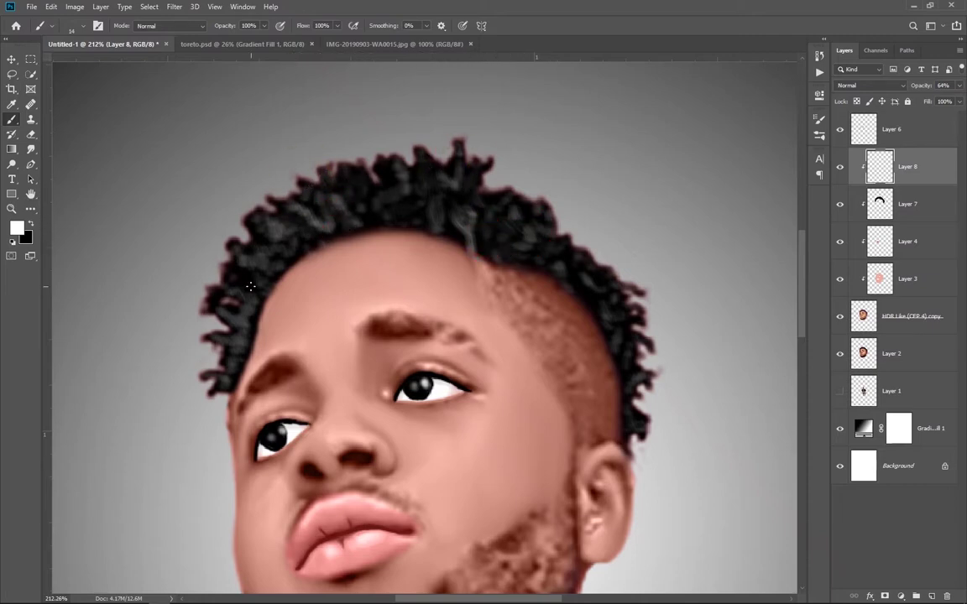
pyautogui.click(362, 201)
pyautogui.click(576, 253)
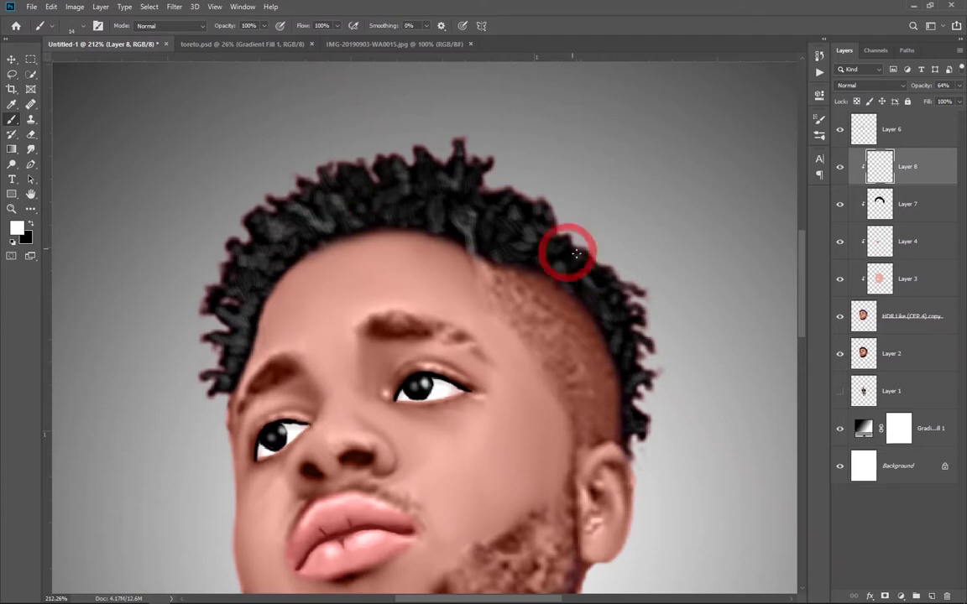
pyautogui.scroll(-3, 540, 314)
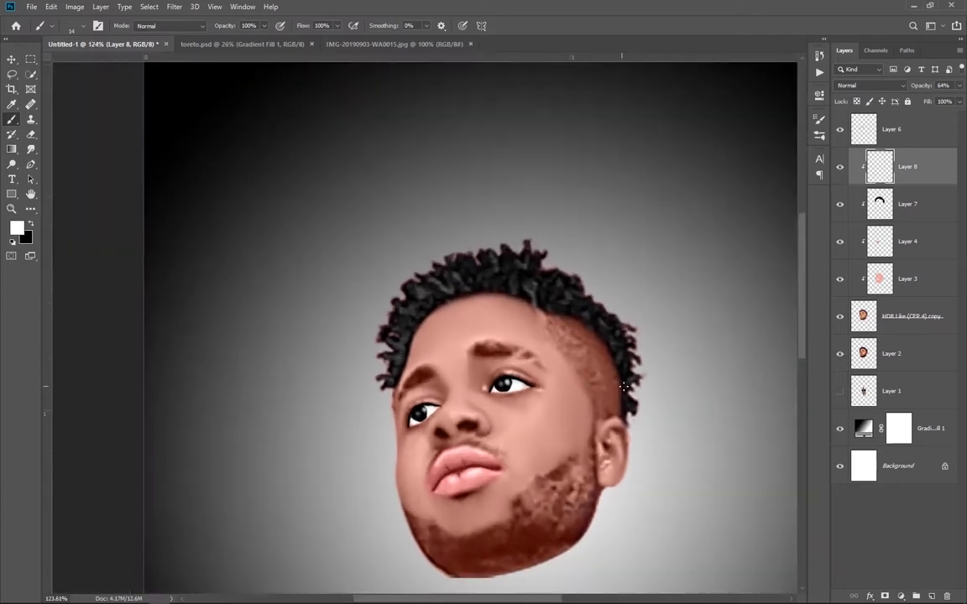
pyautogui.scroll(2, 621, 154)
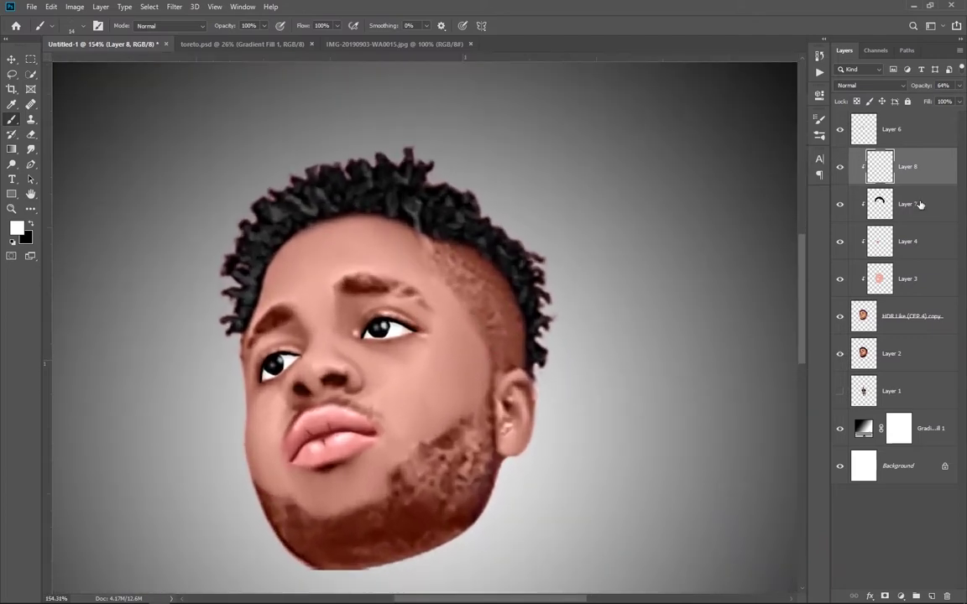
# - Add new Layer 9 and set a 1-pixel Hard Round brush painting in black
pyautogui.click(932, 596)
pyautogui.rightClick(621, 209)
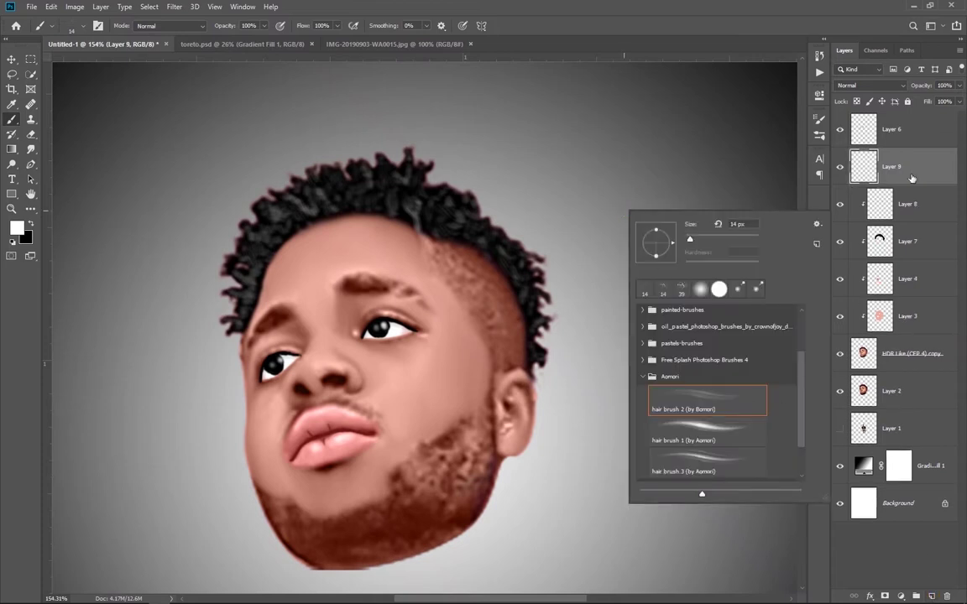
pyautogui.press('Return')
pyautogui.rightClick(681, 285)
pyautogui.scroll(1, 735, 363)
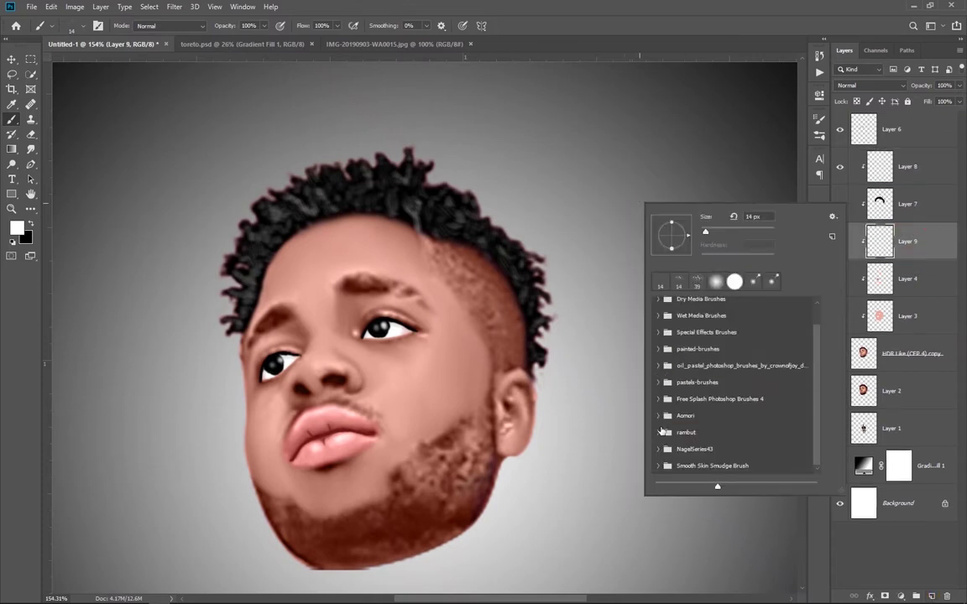
pyautogui.scroll(-3, 735, 363)
pyautogui.click(736, 363)
pyautogui.press('Return')
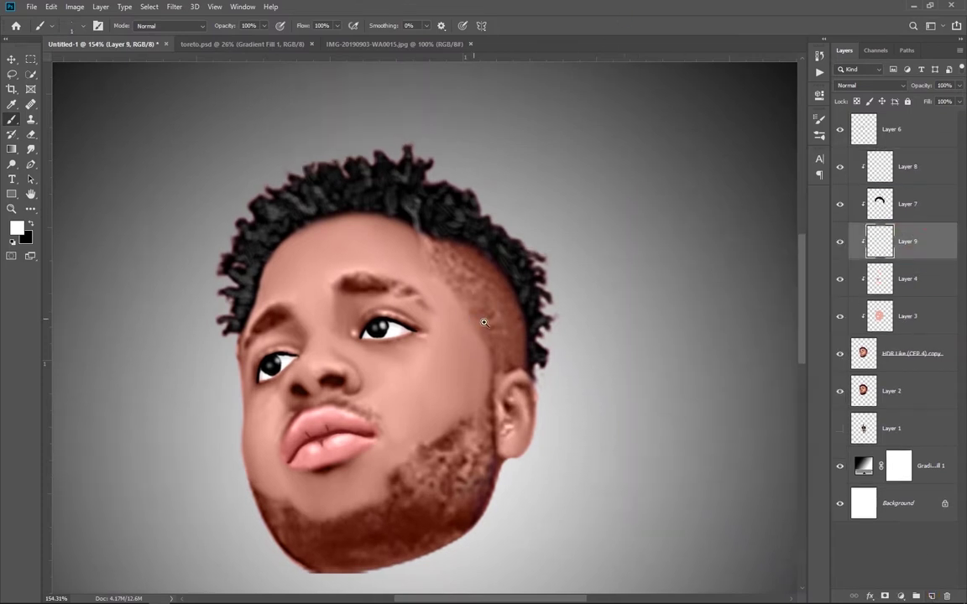
pyautogui.scroll(2, 468, 317)
pyautogui.click(31, 224)
# - Undo a test stroke on the temple and switch to the NagelSeries43-Fur01 fur brush
pyautogui.scroll(2, 476, 258)
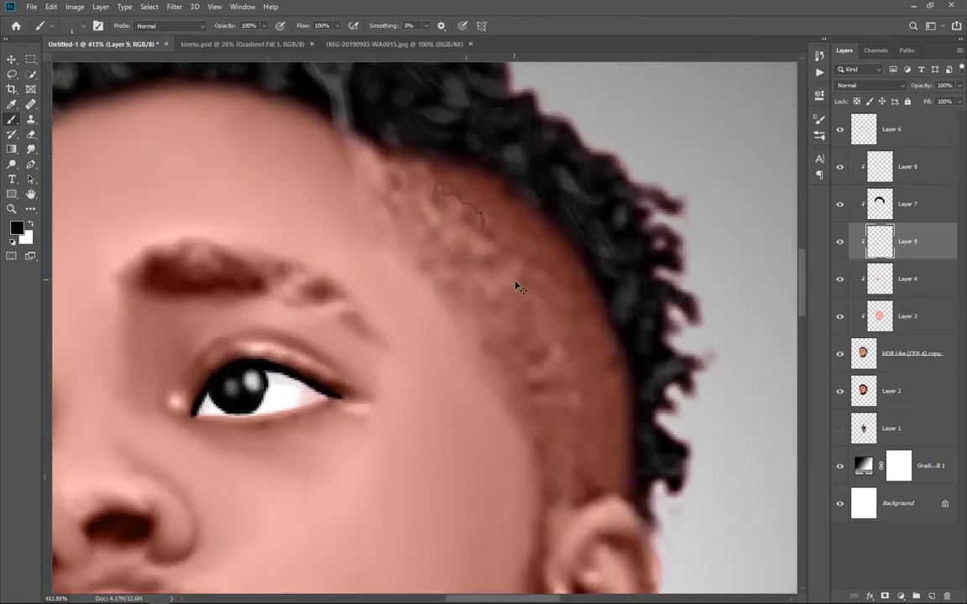
pyautogui.scroll(-3, 517, 280)
pyautogui.moveTo(468, 238); pyautogui.dragTo(483, 248)
pyautogui.hotkey('ctrl', 'z')
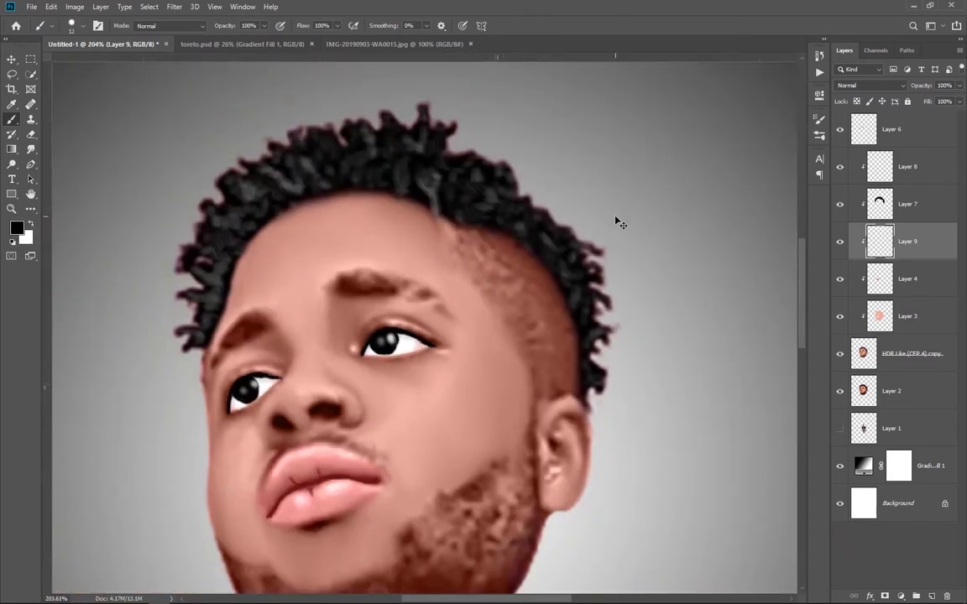
pyautogui.rightClick(621, 216)
pyautogui.scroll(5, 799, 327)
pyautogui.scroll(-5, 799, 327)
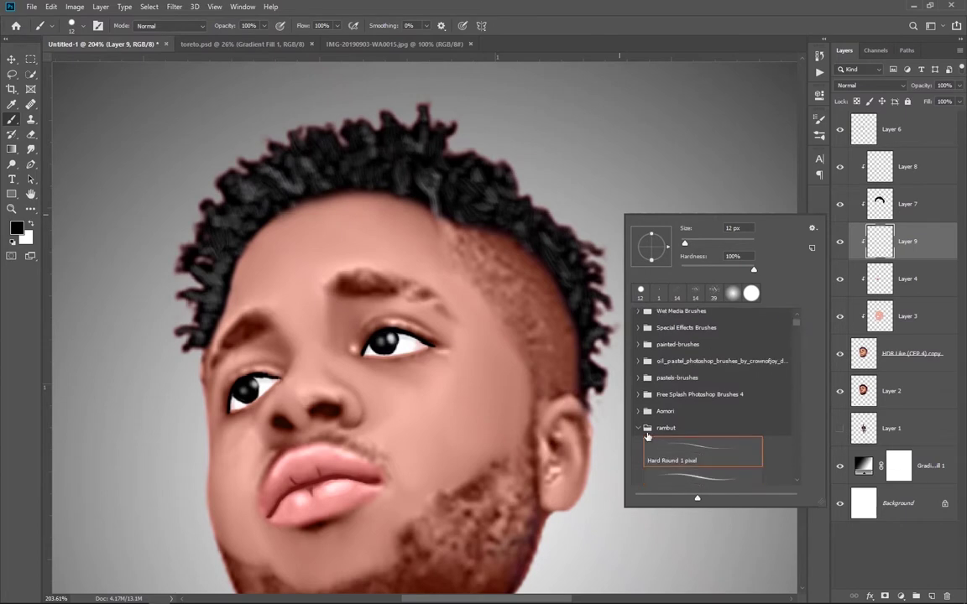
pyautogui.click(674, 453)
pyautogui.scroll(-3, 717, 378)
pyautogui.click(701, 353)
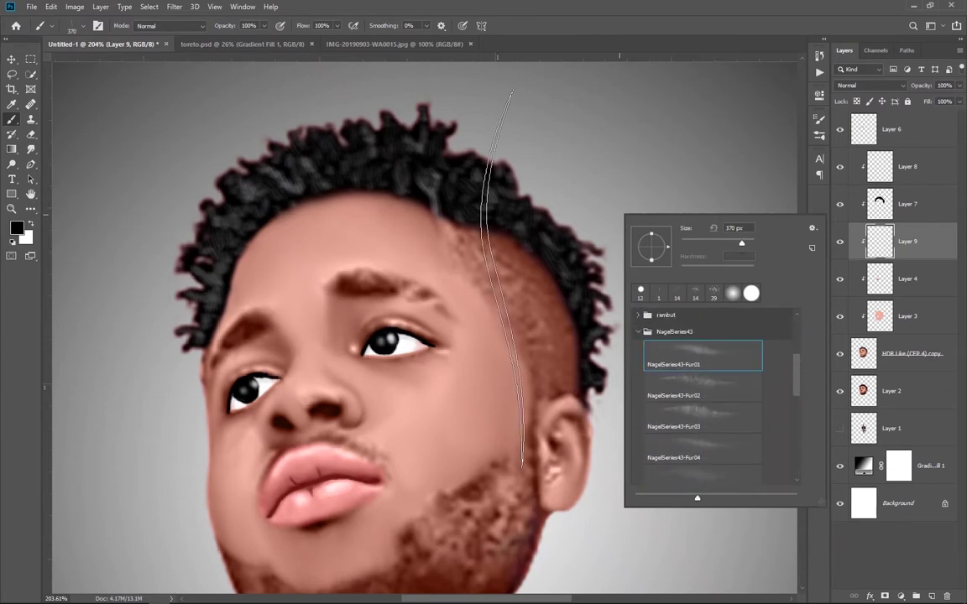
pyautogui.click(299, 270)
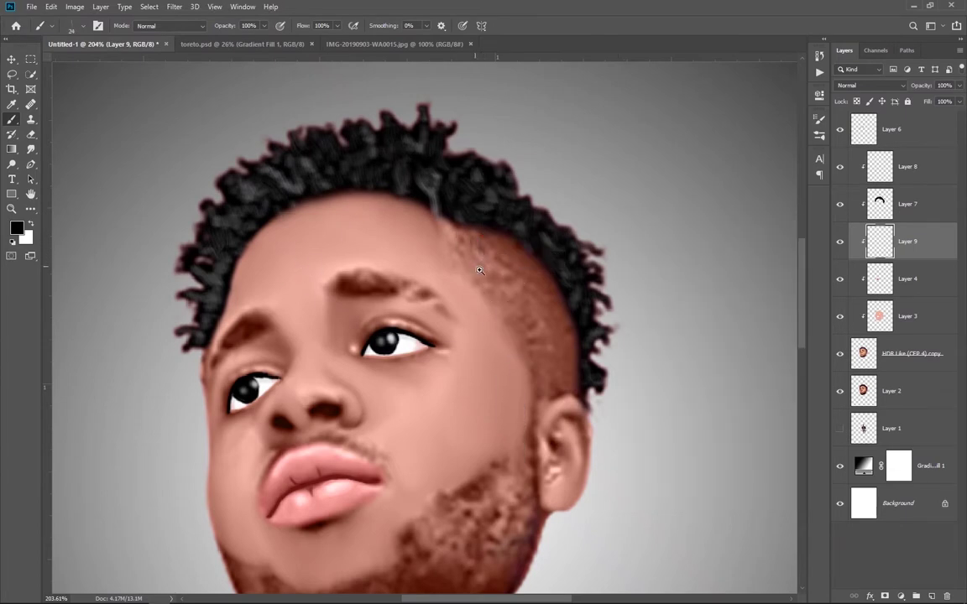
# - Paint dark fur strands along the temple hairline on Layer 9
pyautogui.scroll(2, 475, 216)
pyautogui.moveTo(460, 220); pyautogui.dragTo(528, 266)
pyautogui.moveTo(460, 220); pyautogui.dragTo(486, 291)
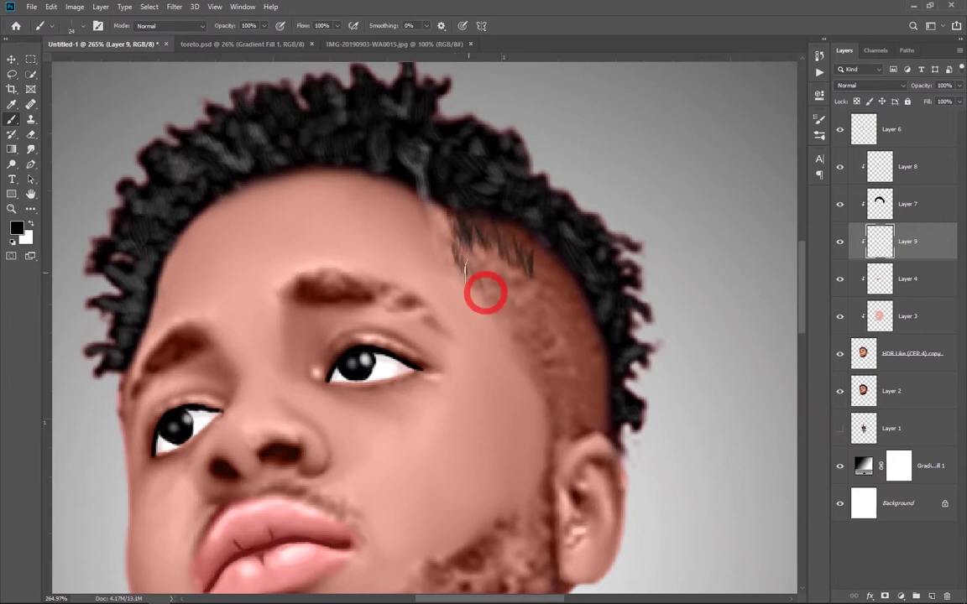
pyautogui.moveTo(470, 252)
pyautogui.mouseDown()
pyautogui.moveTo(544, 356)
pyautogui.moveTo(495, 294)
pyautogui.mouseUp()
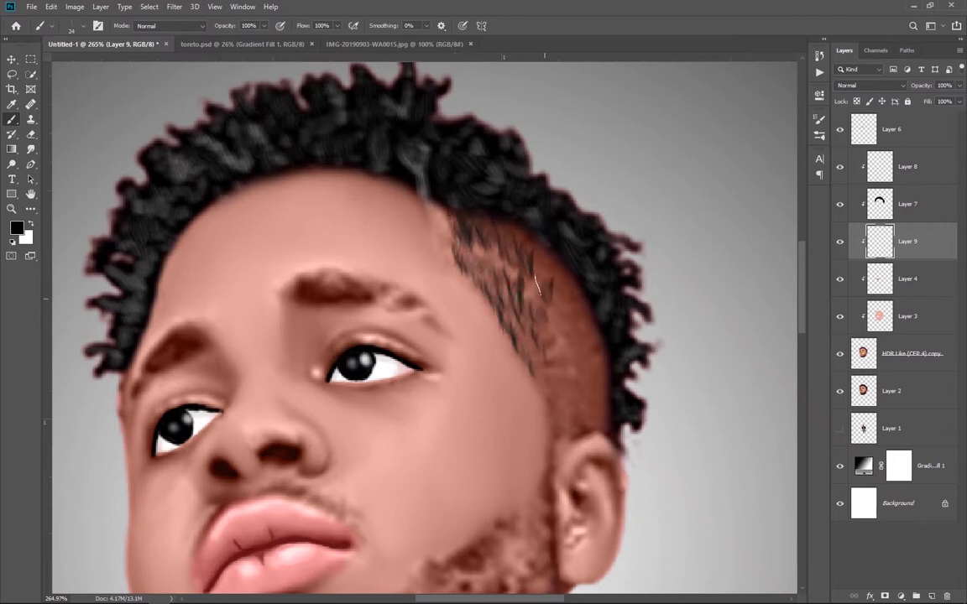
pyautogui.moveTo(430, 191)
pyautogui.mouseDown()
pyautogui.moveTo(487, 273)
pyautogui.moveTo(461, 262)
pyautogui.mouseUp()
pyautogui.moveTo(470, 210)
pyautogui.mouseDown()
pyautogui.moveTo(518, 279)
pyautogui.moveTo(508, 260)
pyautogui.mouseUp()
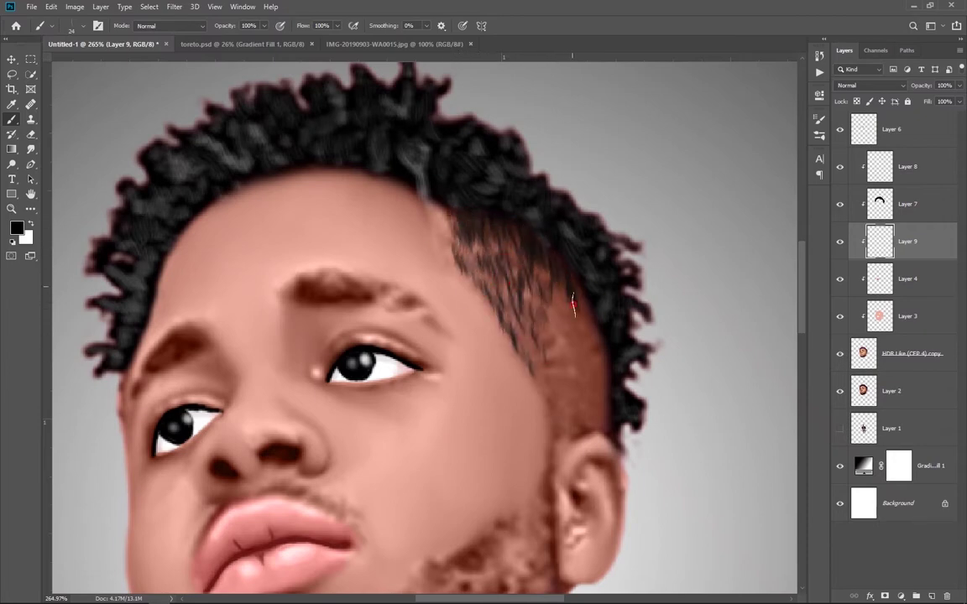
pyautogui.moveTo(401, 181)
pyautogui.mouseDown()
pyautogui.moveTo(421, 225)
pyautogui.moveTo(415, 235)
pyautogui.moveTo(464, 262)
pyautogui.moveTo(485, 336)
pyautogui.moveTo(527, 386)
pyautogui.mouseUp()
# - Paint hair strands down the sideburn toward the ear
pyautogui.moveTo(491, 331); pyautogui.dragTo(520, 373)
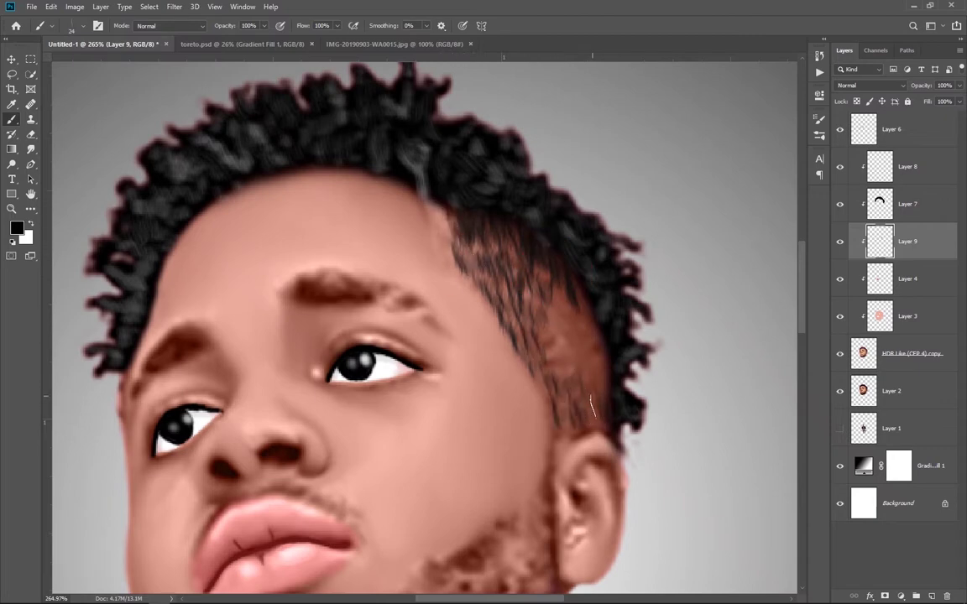
pyautogui.moveTo(486, 294)
pyautogui.mouseDown()
pyautogui.moveTo(508, 344)
pyautogui.moveTo(550, 369)
pyautogui.moveTo(520, 336)
pyautogui.mouseUp()
pyautogui.moveTo(513, 287); pyautogui.dragTo(546, 351)
pyautogui.moveTo(516, 265); pyautogui.dragTo(542, 321)
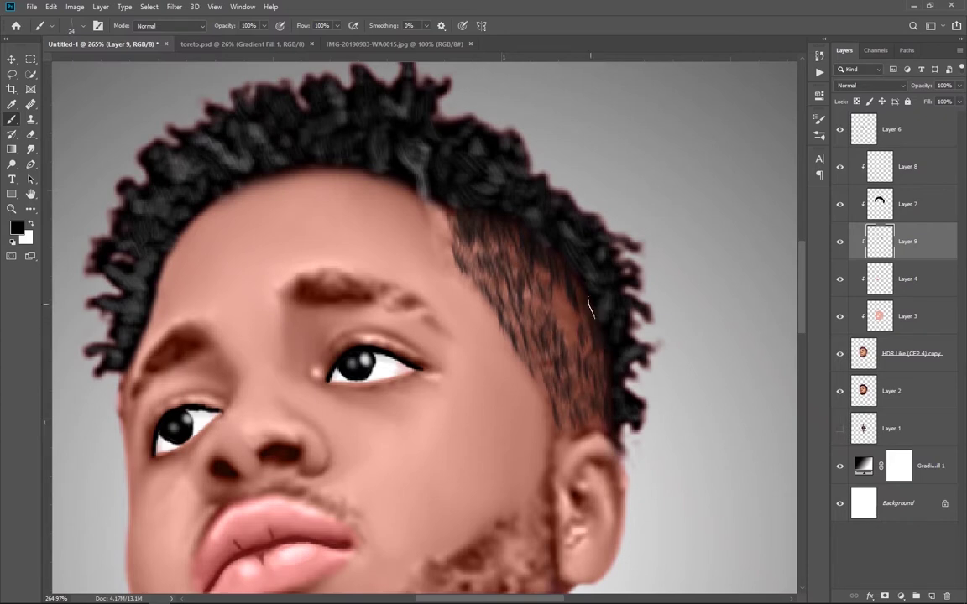
pyautogui.moveTo(497, 231); pyautogui.dragTo(512, 277)
pyautogui.moveTo(515, 251); pyautogui.dragTo(535, 289)
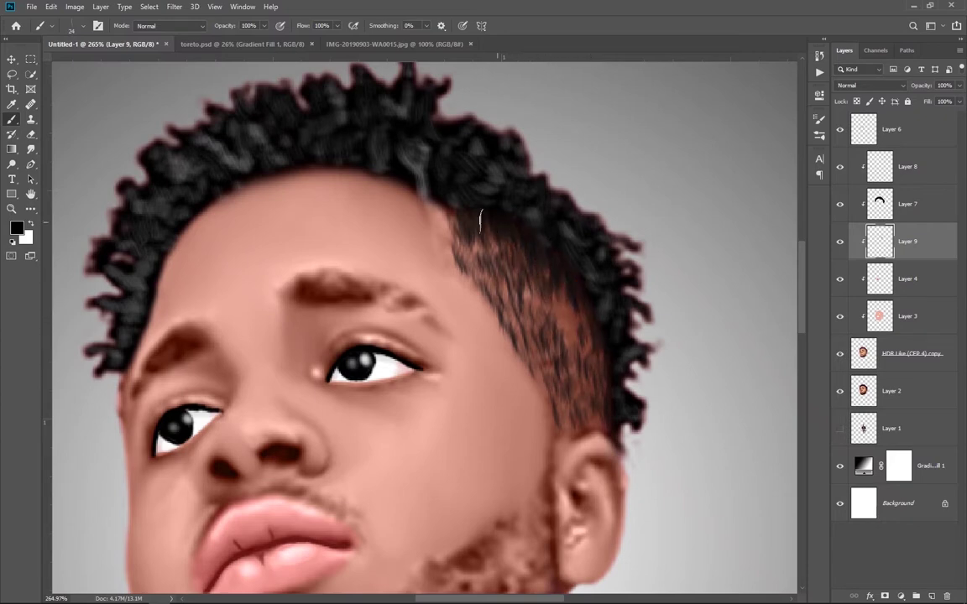
pyautogui.moveTo(514, 260)
pyautogui.mouseDown()
pyautogui.moveTo(525, 317)
pyautogui.moveTo(568, 397)
pyautogui.mouseUp()
pyautogui.moveTo(514, 329); pyautogui.dragTo(504, 379)
# - Fill gaps in the temple hair with extra strands, then bring the lower face into view
pyautogui.moveTo(516, 303); pyautogui.dragTo(535, 357)
pyautogui.moveTo(475, 317); pyautogui.dragTo(498, 382)
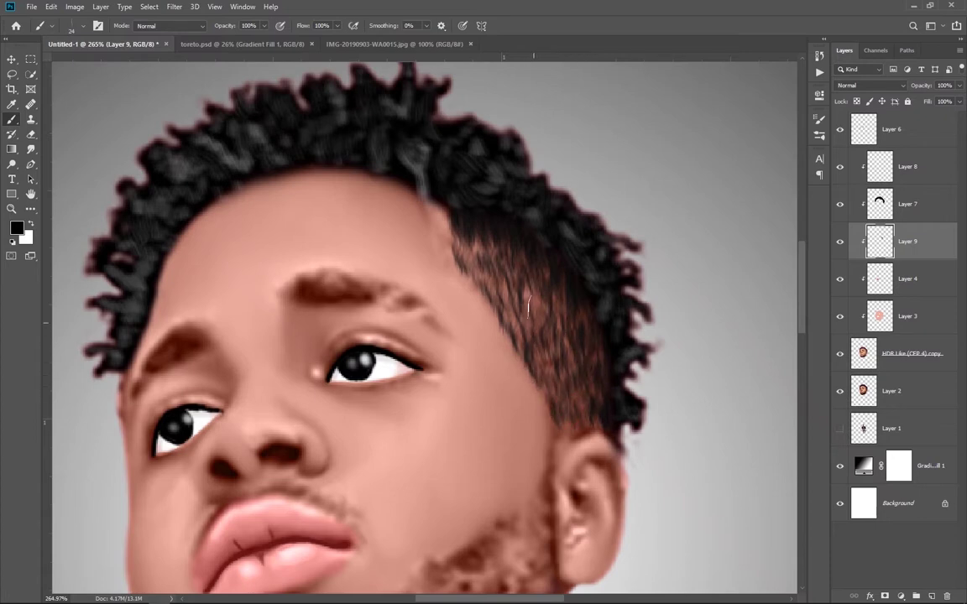
pyautogui.moveTo(460, 246)
pyautogui.mouseDown()
pyautogui.moveTo(504, 289)
pyautogui.moveTo(510, 243)
pyautogui.mouseUp()
pyautogui.moveTo(460, 220); pyautogui.dragTo(475, 264)
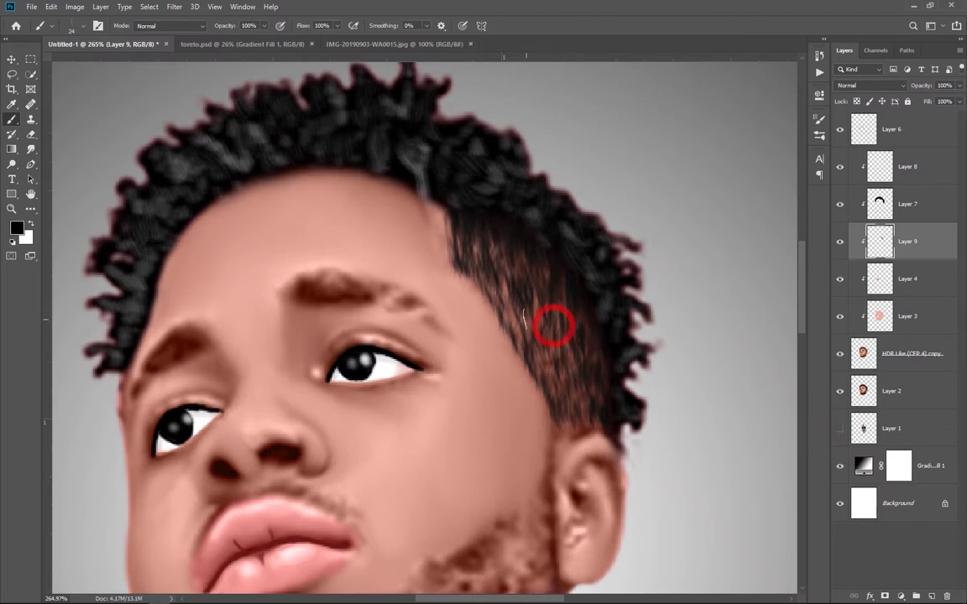
pyautogui.moveTo(554, 324); pyautogui.dragTo(570, 313)
pyautogui.moveTo(540, 335); pyautogui.dragTo(507, 242)
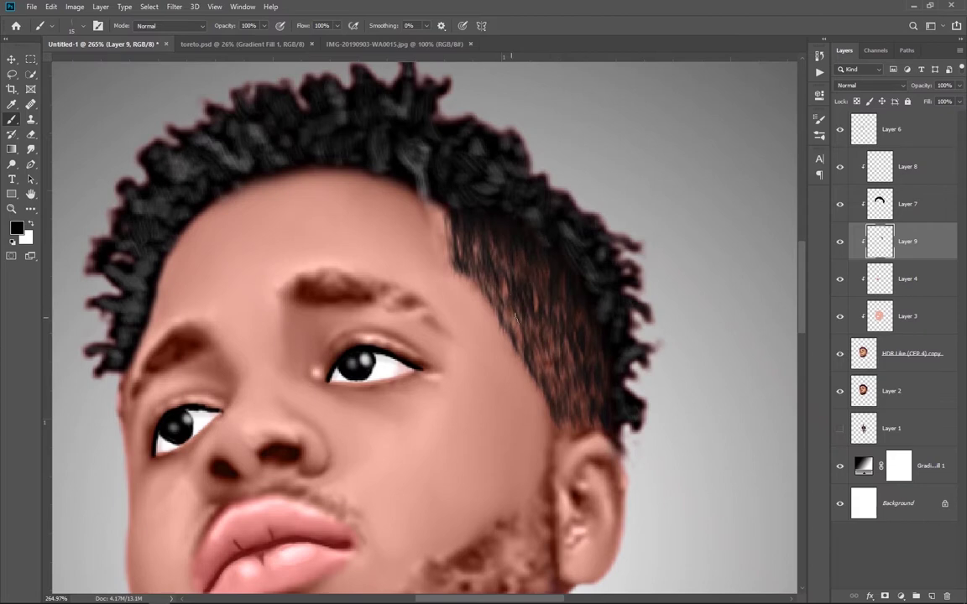
pyautogui.moveTo(604, 393); pyautogui.dragTo(571, 314)
pyautogui.moveTo(529, 341); pyautogui.dragTo(558, 339)
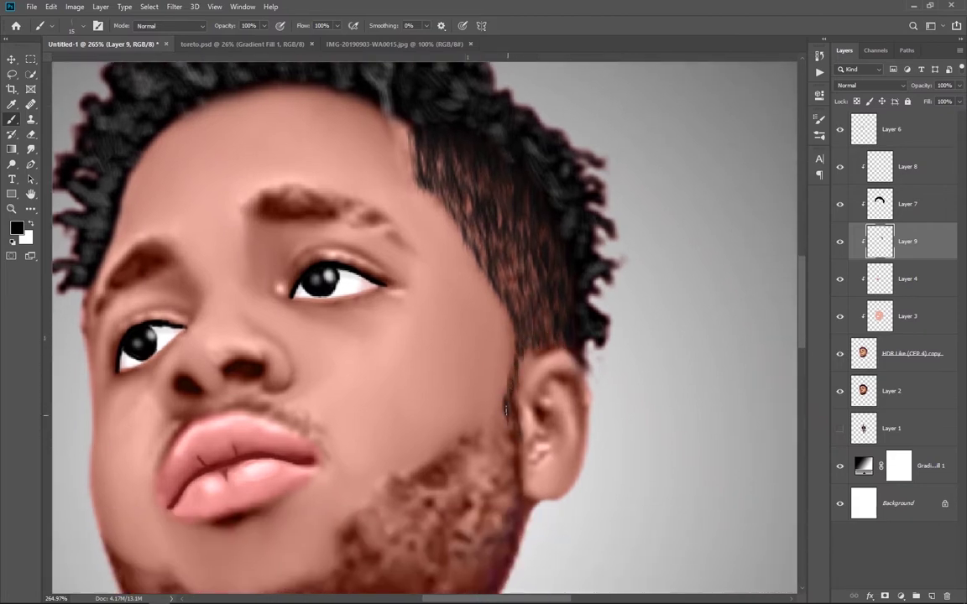
# - Paint one more strand along the temple hairline
pyautogui.scroll(-5, 504, 377)
pyautogui.scroll(4, 495, 319)
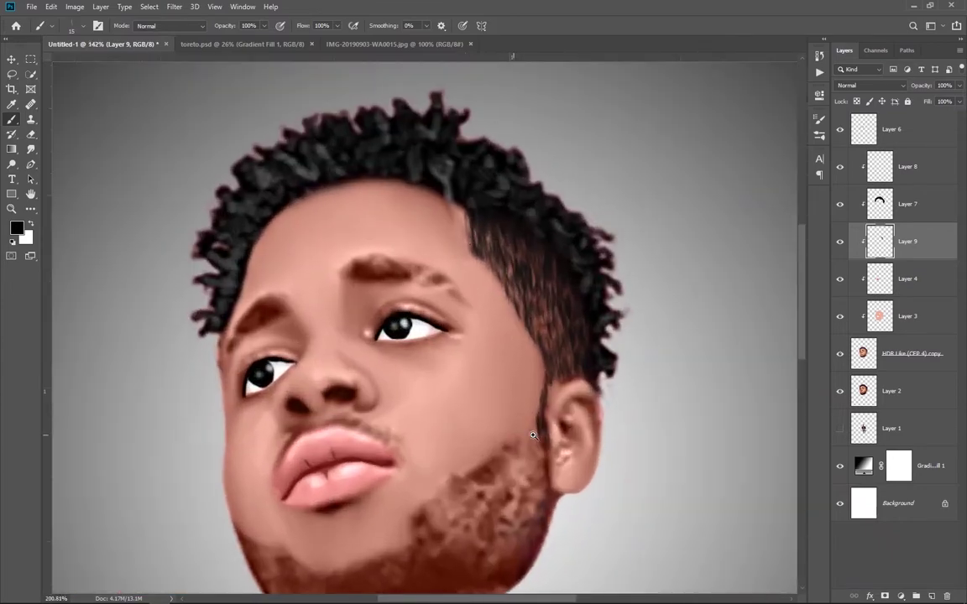
pyautogui.scroll(2, 484, 247)
pyautogui.moveTo(484, 246); pyautogui.dragTo(522, 269)
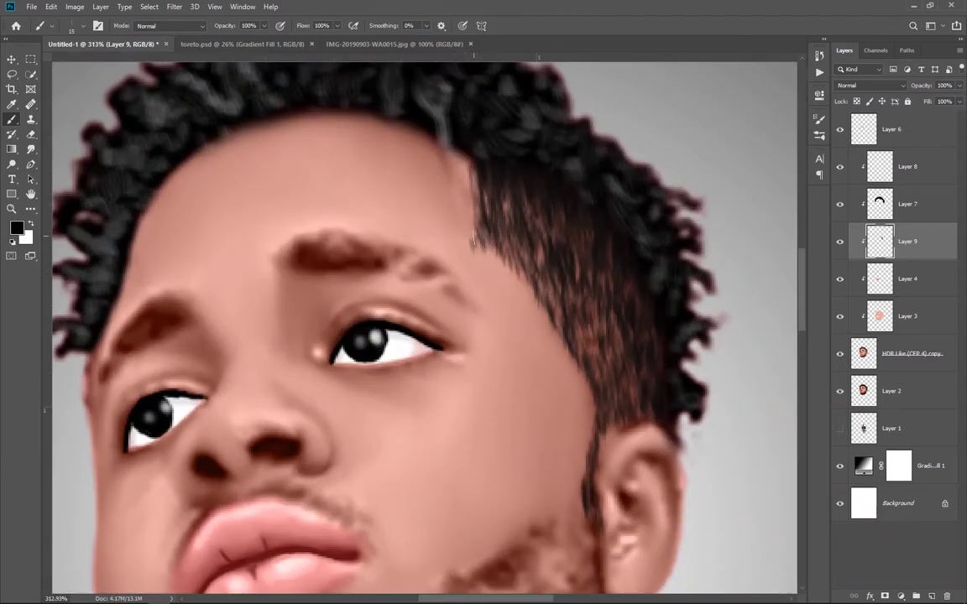
# - Switch to a different textured brush preset and darken the beard along the right jaw
pyautogui.scroll(-4, 501, 299)
pyautogui.scroll(1, 498, 330)
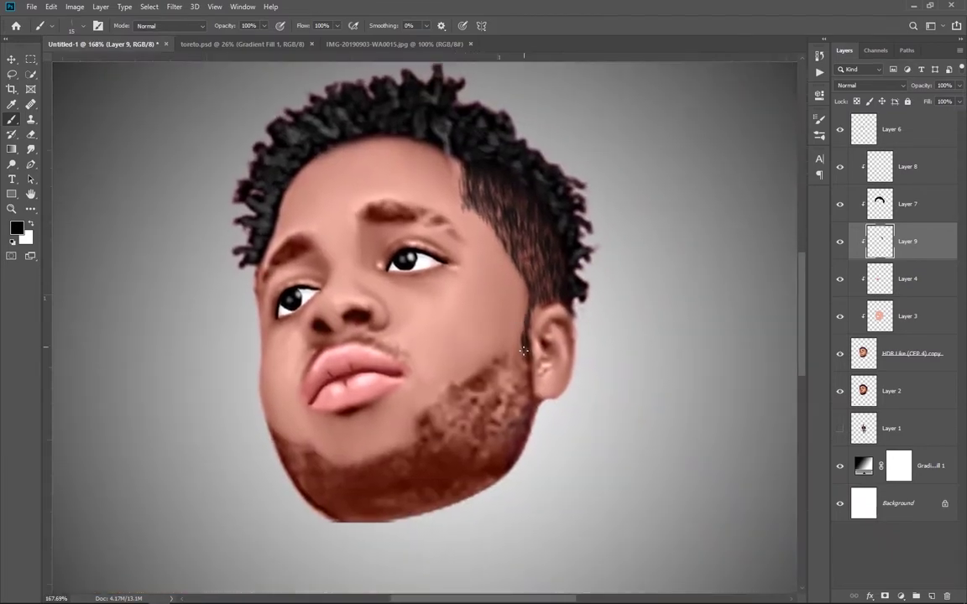
pyautogui.scroll(2, 546, 377)
pyautogui.rightClick(586, 399)
pyautogui.click(659, 357)
pyautogui.press('Return')
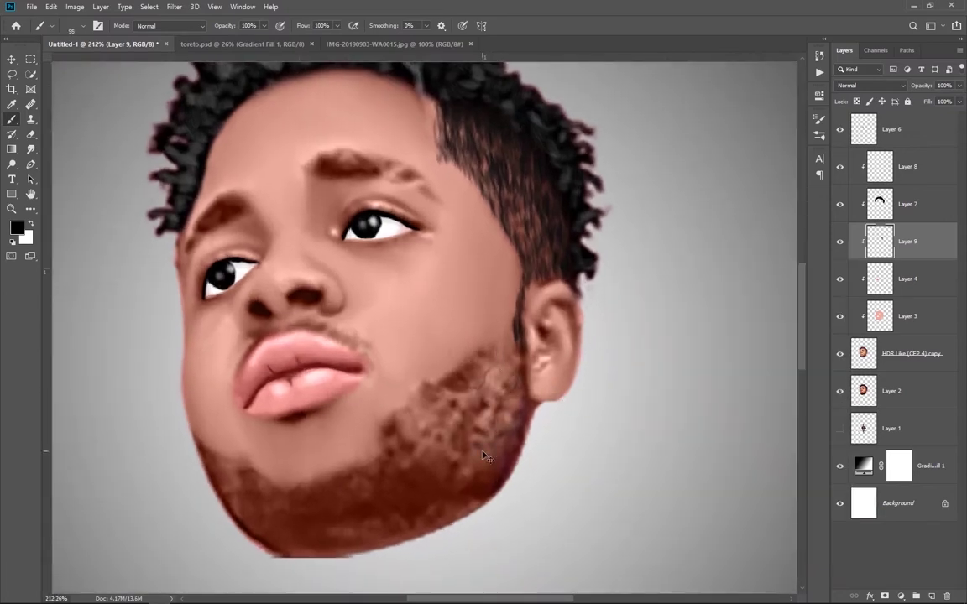
pyautogui.click(668, 226)
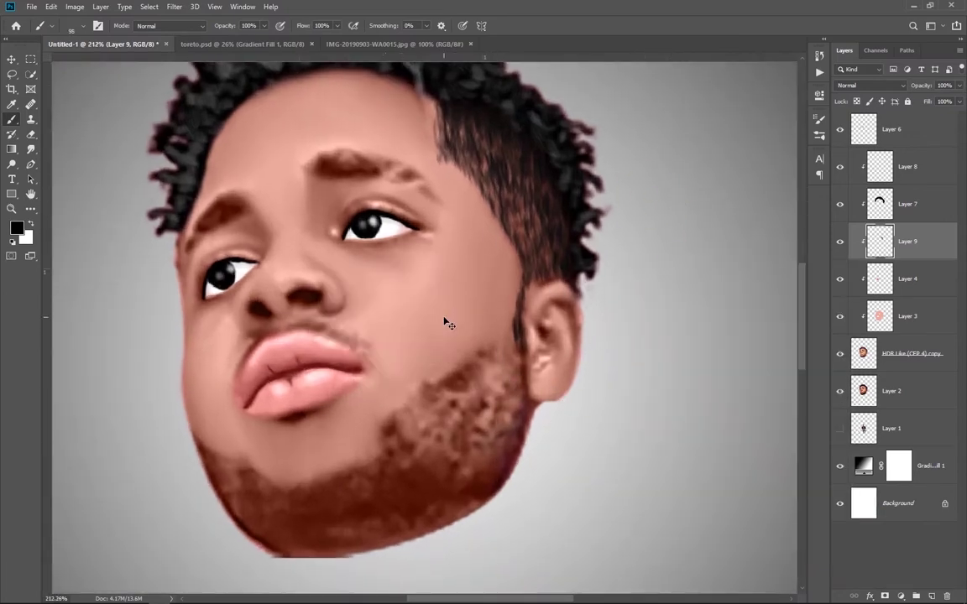
pyautogui.moveTo(453, 370)
pyautogui.mouseDown()
pyautogui.moveTo(394, 411)
pyautogui.moveTo(464, 479)
pyautogui.mouseUp()
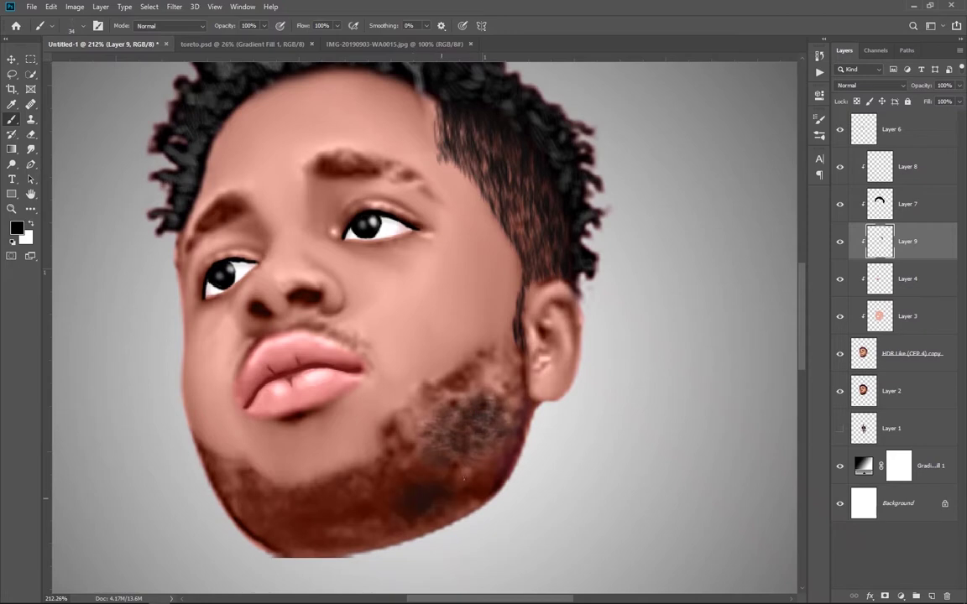
# - Darken stubble below the ear, across the lower jaw with a larger brush, and on the chin
pyautogui.moveTo(504, 445); pyautogui.dragTo(479, 386)
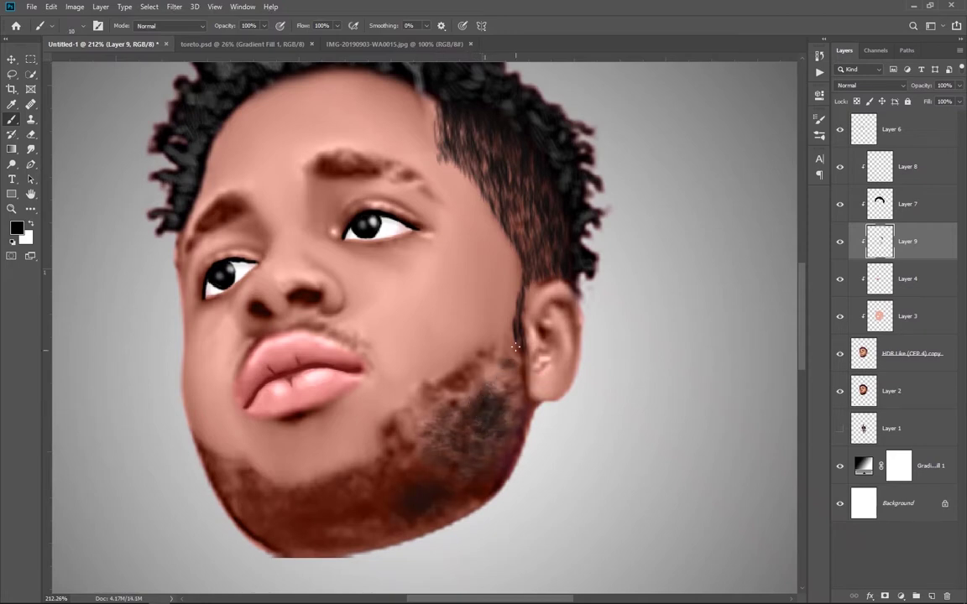
pyautogui.moveTo(504, 335)
pyautogui.mouseDown()
pyautogui.moveTo(530, 407)
pyautogui.moveTo(403, 360)
pyautogui.moveTo(395, 369)
pyautogui.mouseUp()
pyautogui.press(']')
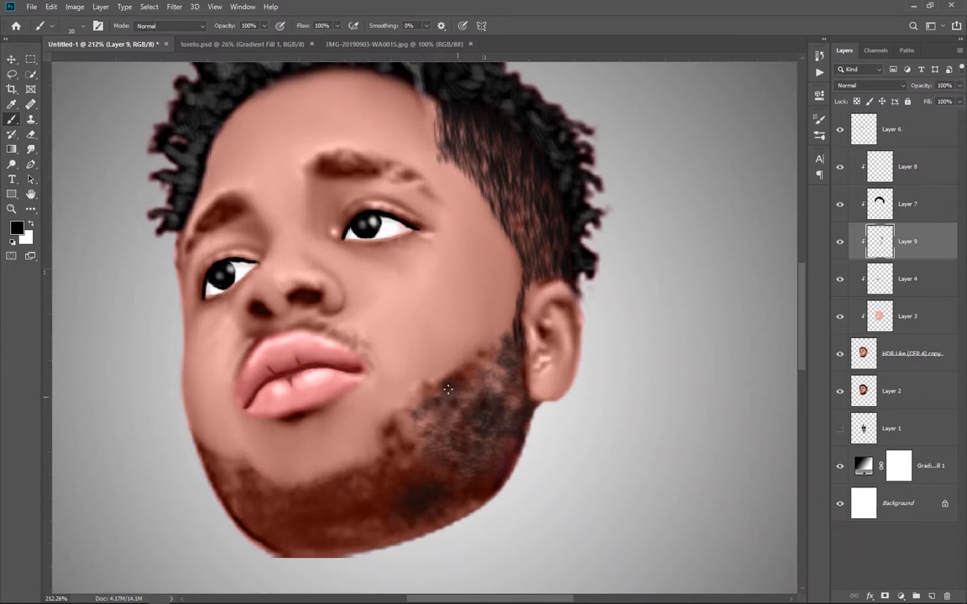
pyautogui.moveTo(447, 388)
pyautogui.mouseDown()
pyautogui.moveTo(432, 332)
pyautogui.moveTo(369, 399)
pyautogui.moveTo(400, 457)
pyautogui.moveTo(485, 475)
pyautogui.moveTo(457, 416)
pyautogui.moveTo(398, 465)
pyautogui.moveTo(356, 546)
pyautogui.moveTo(335, 437)
pyautogui.moveTo(397, 492)
pyautogui.moveTo(327, 462)
pyautogui.moveTo(263, 488)
pyautogui.mouseUp()
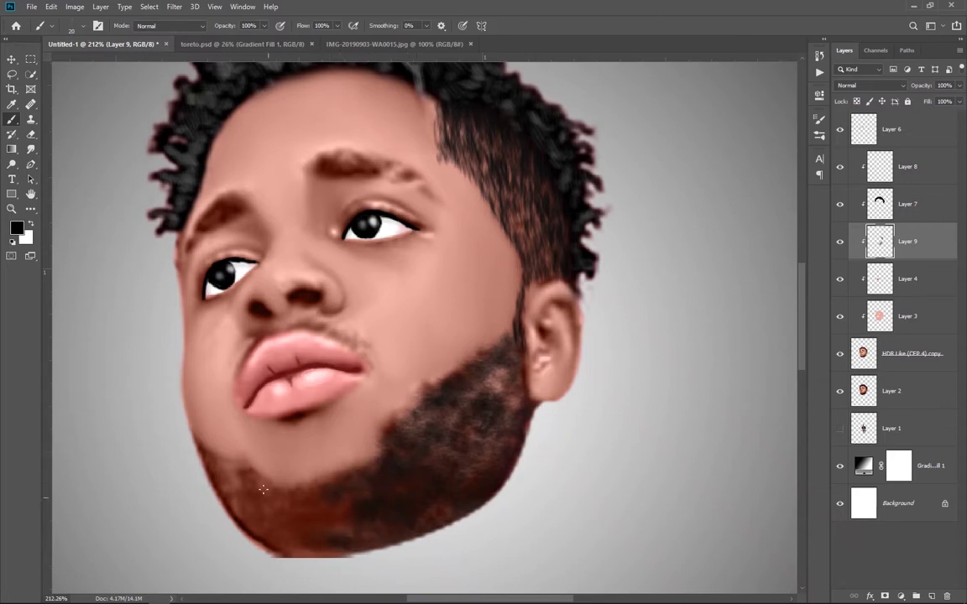
pyautogui.moveTo(306, 542)
pyautogui.mouseDown()
pyautogui.moveTo(198, 428)
pyautogui.moveTo(288, 507)
pyautogui.moveTo(243, 441)
pyautogui.moveTo(319, 496)
pyautogui.moveTo(453, 507)
pyautogui.moveTo(324, 485)
pyautogui.mouseUp()
pyautogui.scroll(-2, 520, 478)
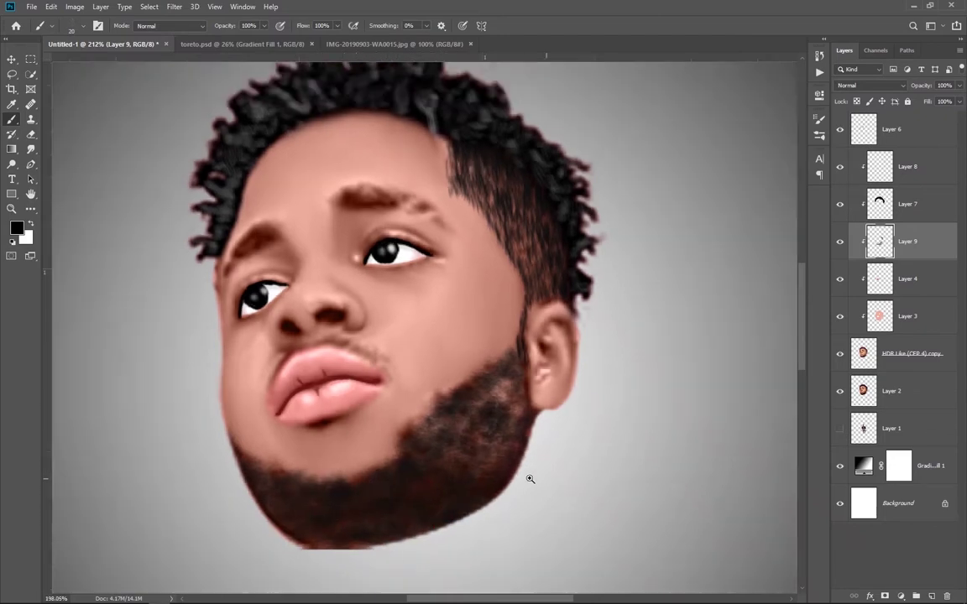
# - Choose another NagelSeries43 fur brush and resize it to about 29 px
pyautogui.rightClick(626, 326)
pyautogui.click(803, 483)
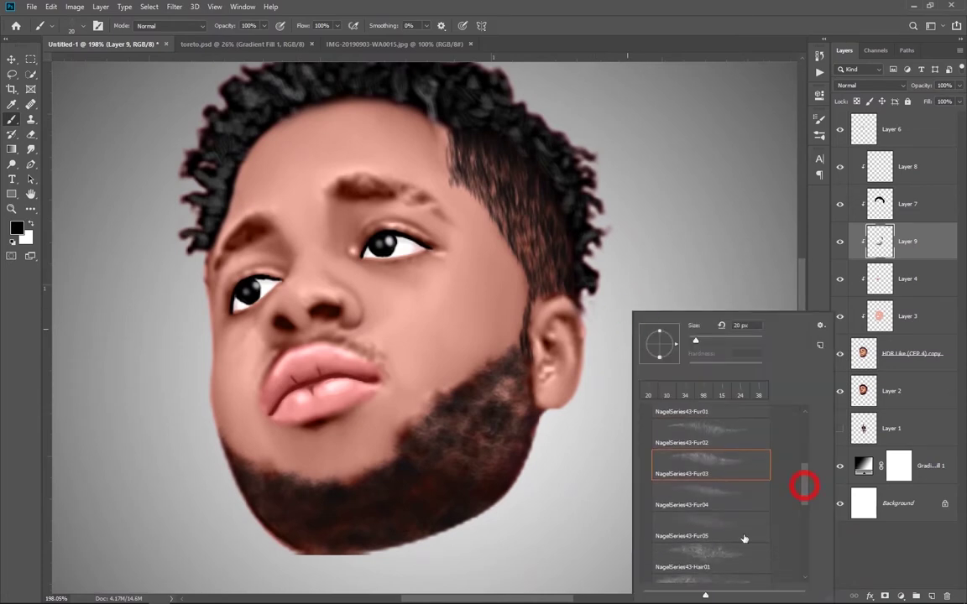
pyautogui.click(712, 525)
pyautogui.press('Return')
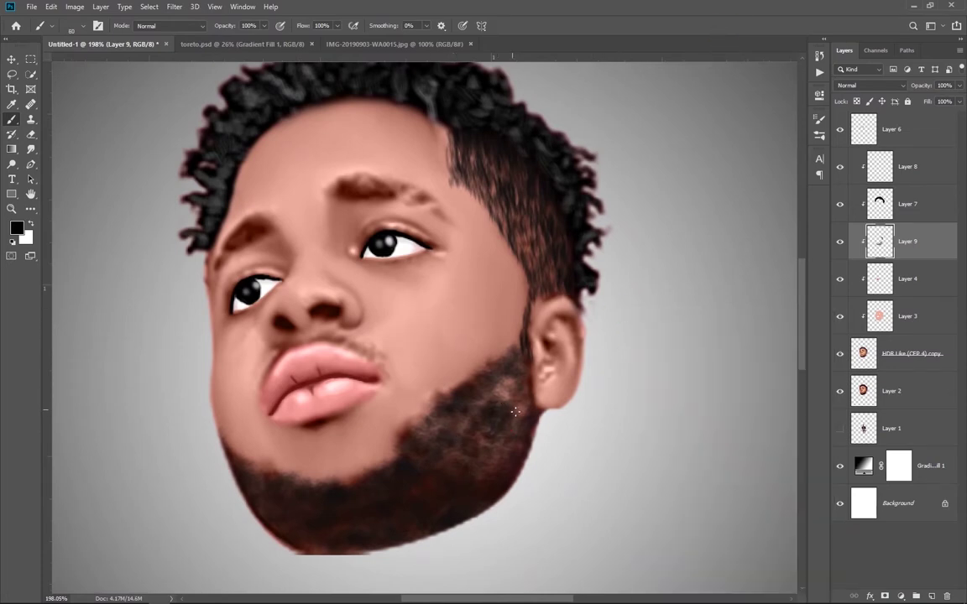
pyautogui.moveTo(501, 433); pyautogui.dragTo(510, 401)
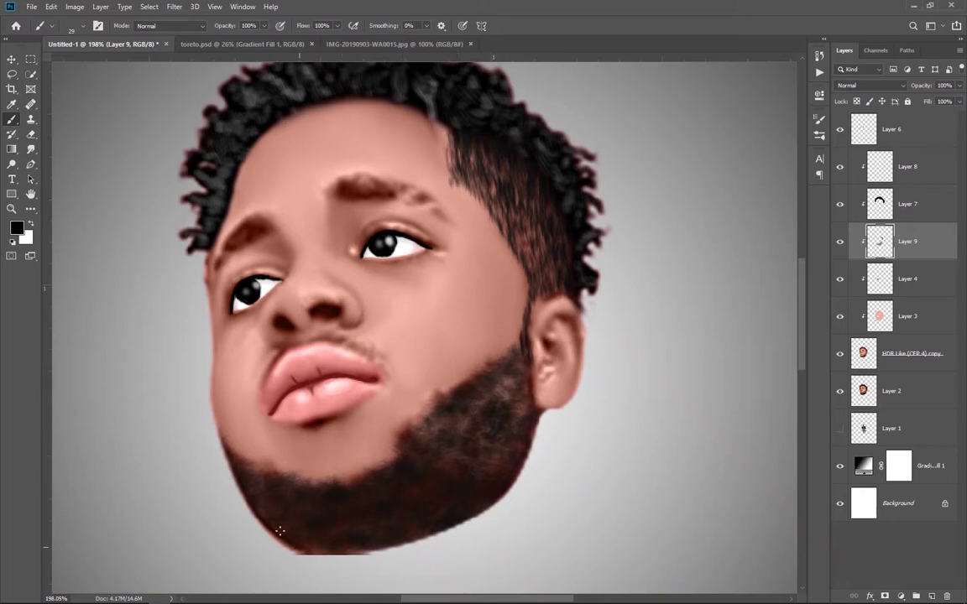
# - Switch to a fur hair preset at about 37 px, paint beard texture near the jaw, then set 48 px at 99% opacity
pyautogui.rightClick(690, 365)
pyautogui.scroll(1, 755, 470)
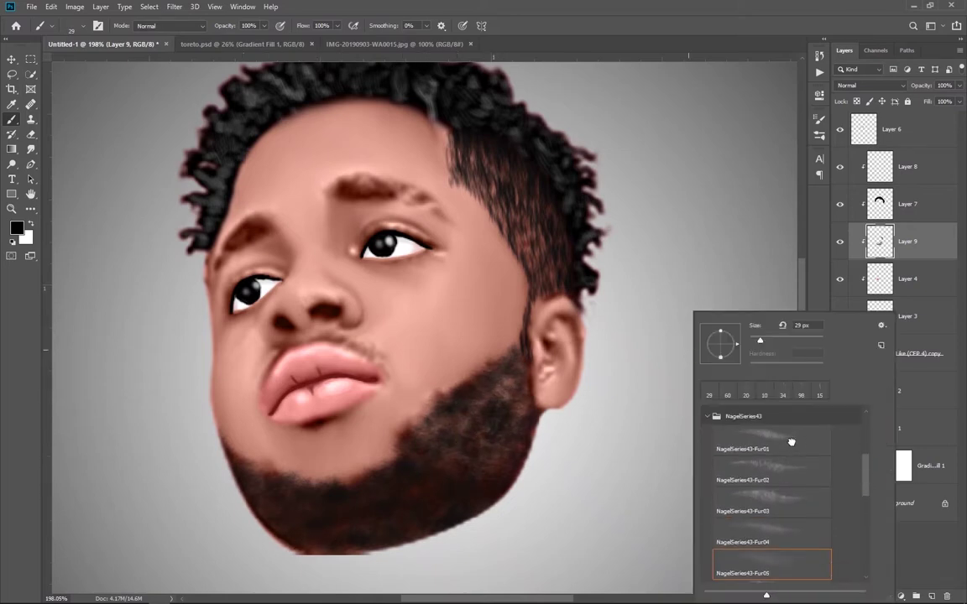
pyautogui.click(772, 491)
pyautogui.press('Return')
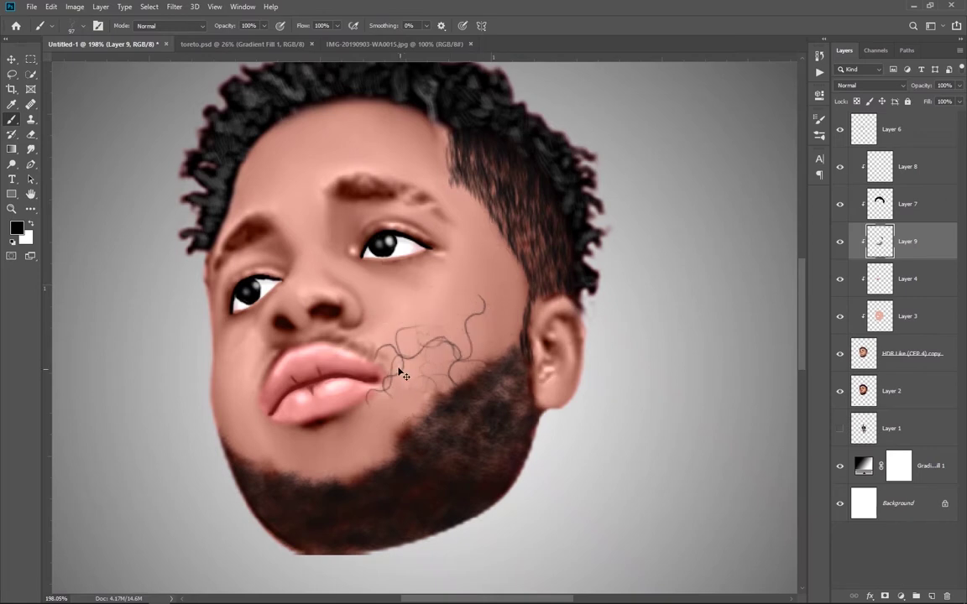
pyautogui.moveTo(420, 402); pyautogui.dragTo(395, 403)
pyautogui.moveTo(450, 464)
pyautogui.mouseDown()
pyautogui.moveTo(506, 427)
pyautogui.moveTo(479, 416)
pyautogui.mouseUp()
pyautogui.moveTo(467, 472)
pyautogui.mouseDown()
pyautogui.moveTo(474, 478)
pyautogui.moveTo(420, 445)
pyautogui.mouseUp()
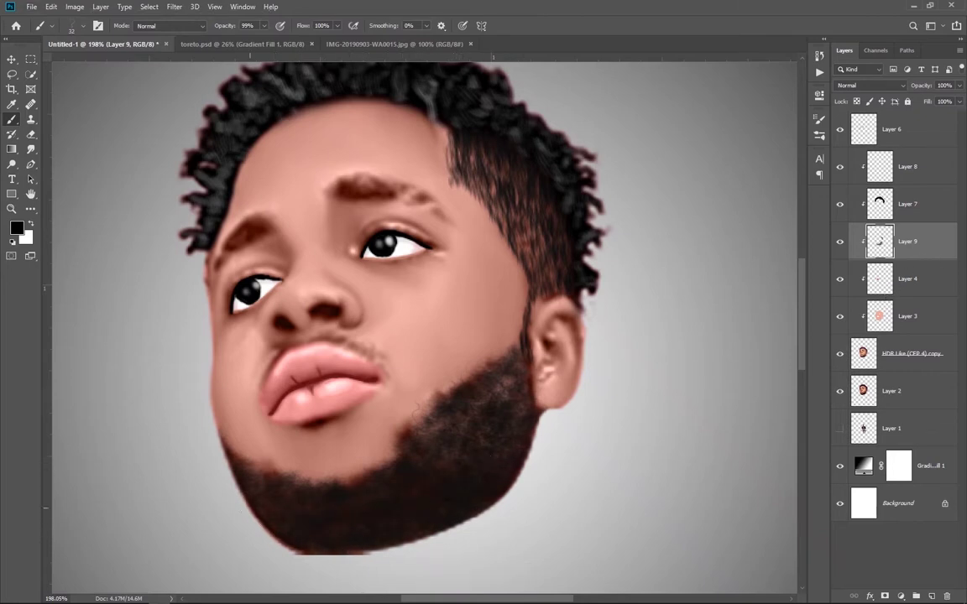
# - Make the brush smaller and pick a Nagel hair brush from the presets
pyautogui.click(200, 465)
pyautogui.press('[')
pyautogui.press('[')
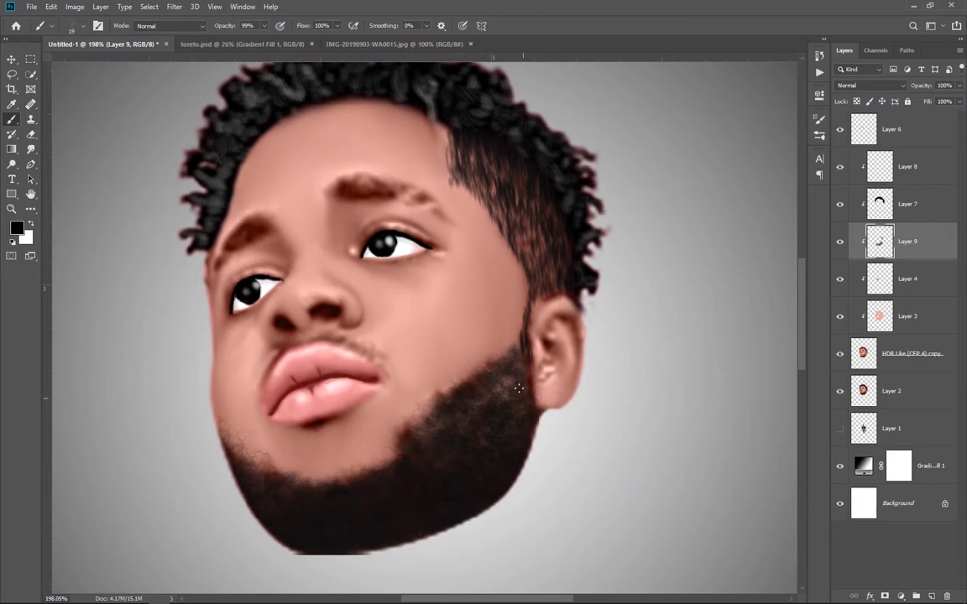
pyautogui.click(518, 355)
pyautogui.rightClick(646, 357)
pyautogui.moveTo(829, 502)
pyautogui.mouseDown()
pyautogui.moveTo(831, 431)
pyautogui.moveTo(831, 491)
pyautogui.moveTo(824, 454)
pyautogui.mouseUp()
pyautogui.scroll(-5, 756, 470)
pyautogui.click(722, 453)
pyautogui.click(298, 317)
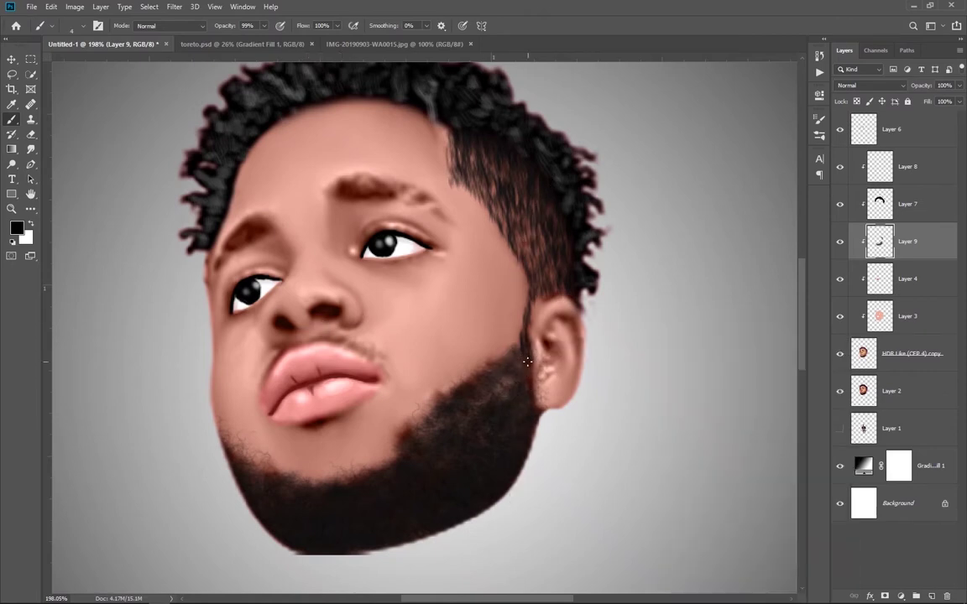
# - Zoom in near the ear, paint a strand down the jaw edge, resize brush to ~30 px, reset colour to black
pyautogui.click(491, 394)
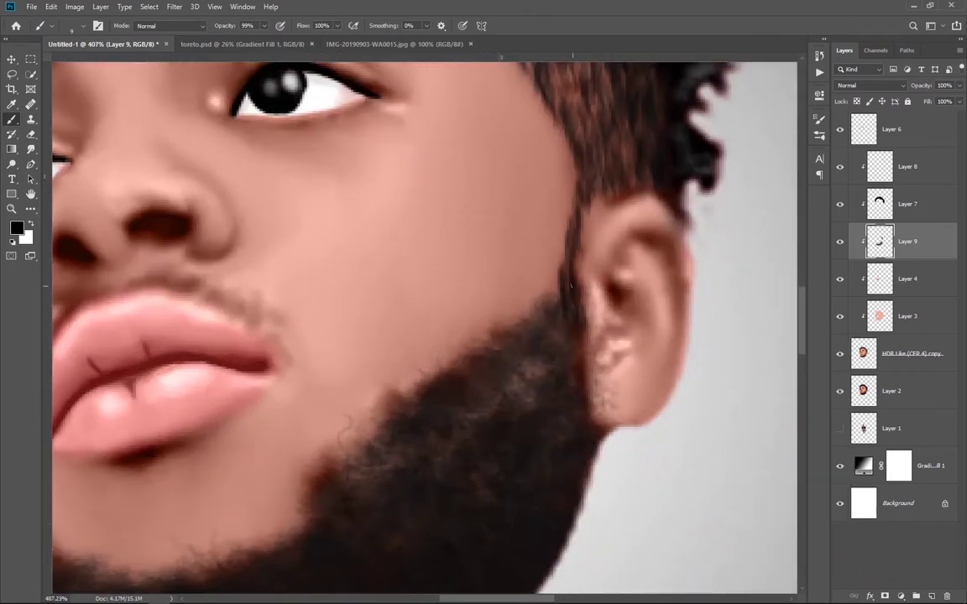
pyautogui.moveTo(574, 358)
pyautogui.mouseDown()
pyautogui.moveTo(574, 336)
pyautogui.moveTo(548, 336)
pyautogui.mouseUp()
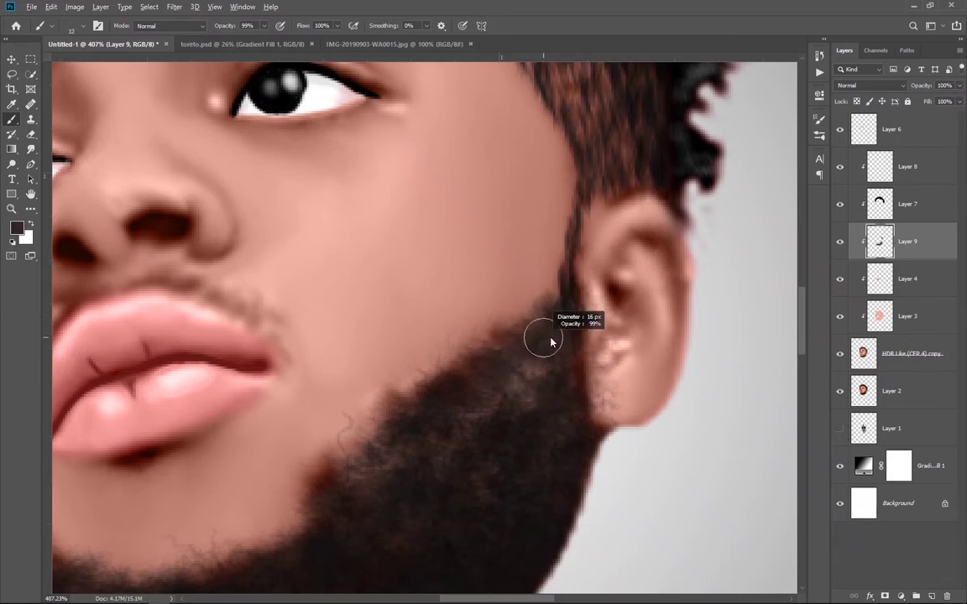
pyautogui.moveTo(407, 298); pyautogui.dragTo(397, 349)
pyautogui.press('d')
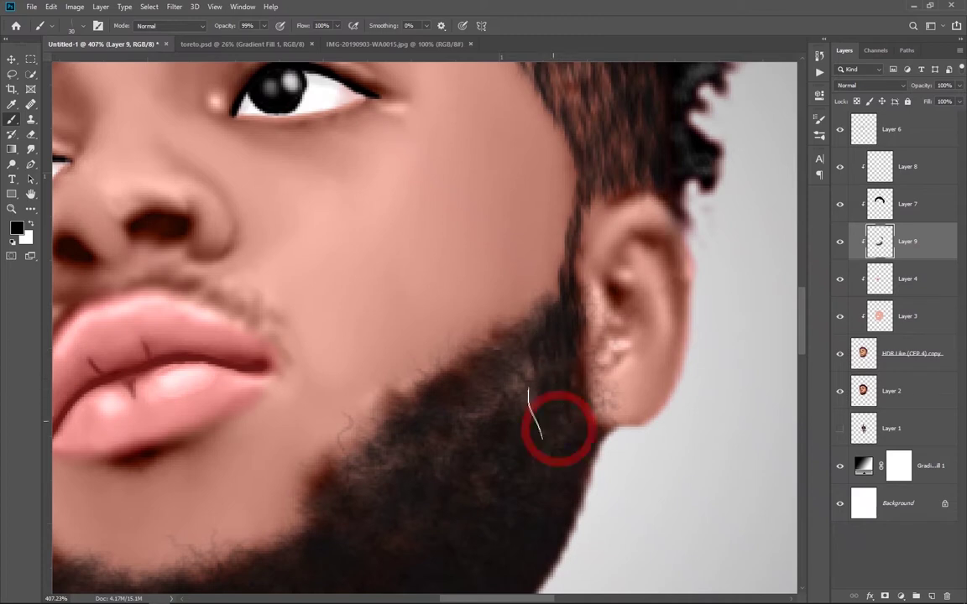
pyautogui.scroll(-3, 550, 420)
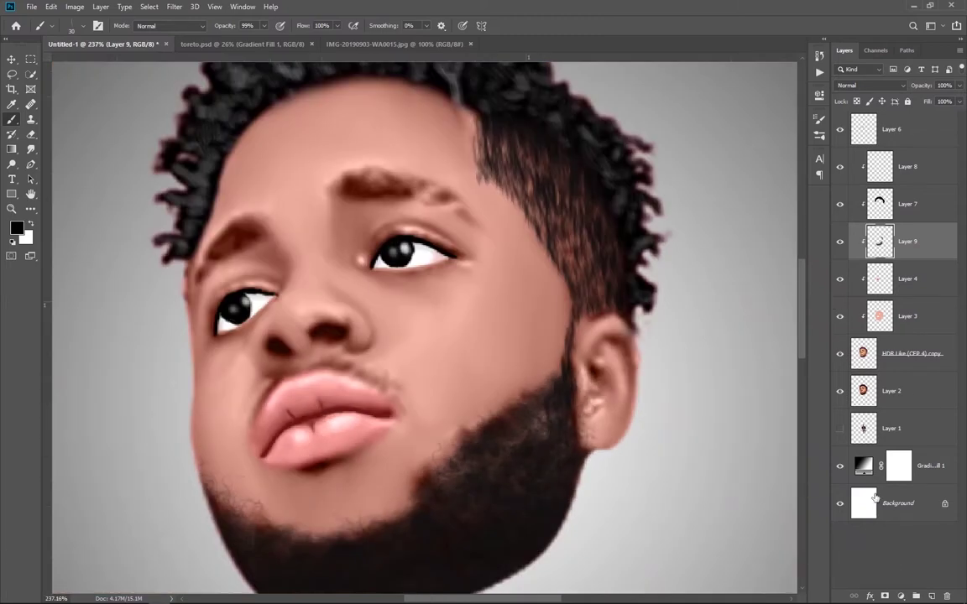
# - On new Layer 10, paint goatee hairs down the chin centre and small hairs on the left jaw
pyautogui.hotkey('ctrl', 'shift', 'alt', 'n')
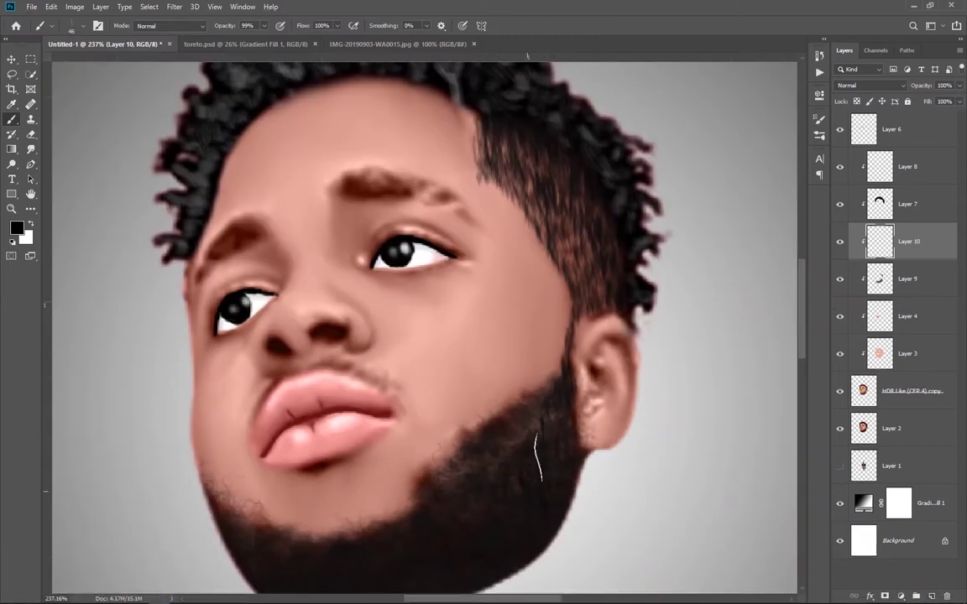
pyautogui.scroll(-3, 504, 478)
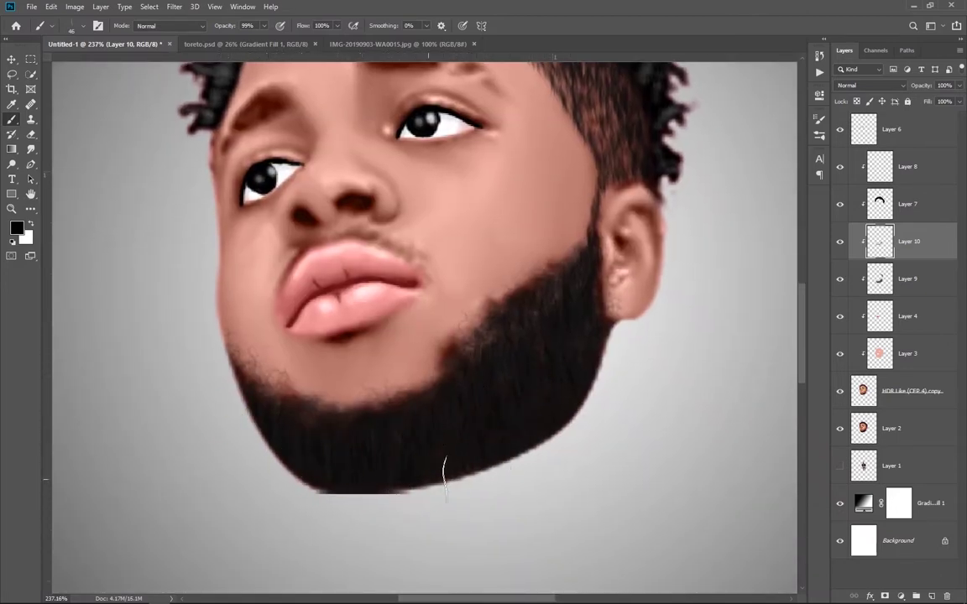
pyautogui.moveTo(340, 394)
pyautogui.mouseDown()
pyautogui.moveTo(349, 374)
pyautogui.moveTo(369, 378)
pyautogui.mouseUp()
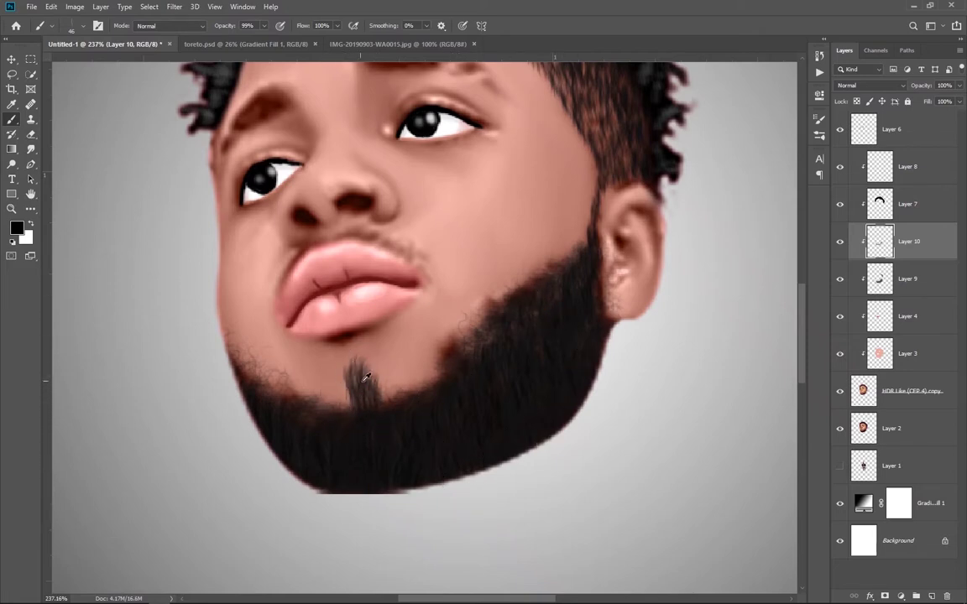
pyautogui.press('[')
pyautogui.press('[')
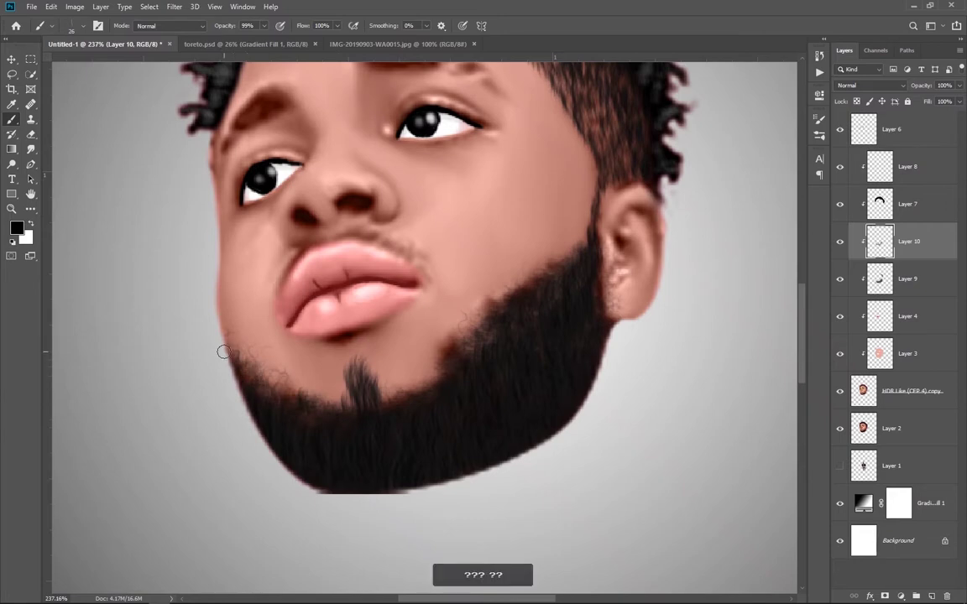
pyautogui.click(226, 352)
pyautogui.moveTo(226, 352); pyautogui.dragTo(239, 335)
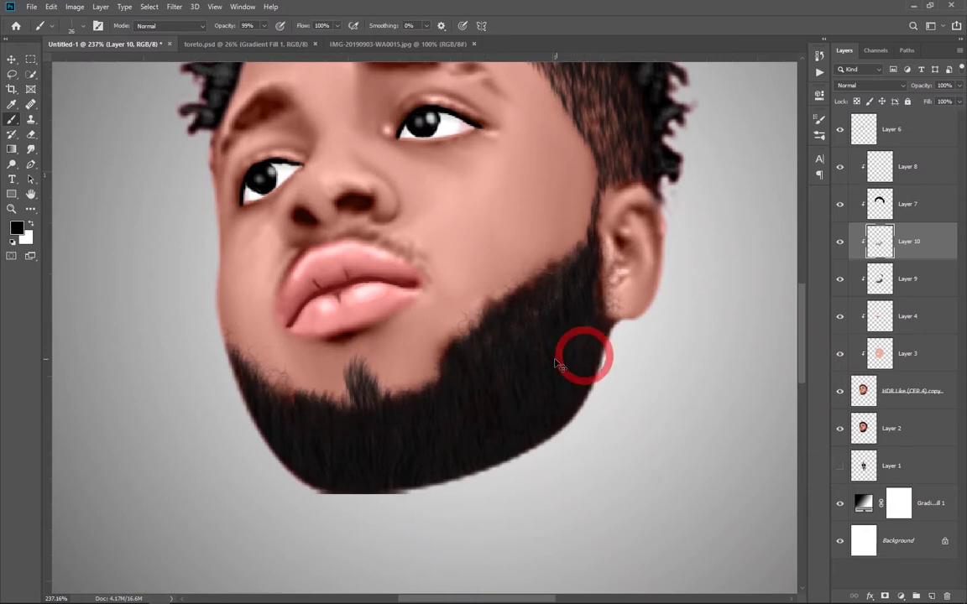
# - Paint short hair strands on both sides of the goatee
pyautogui.scroll(-3, 566, 371)
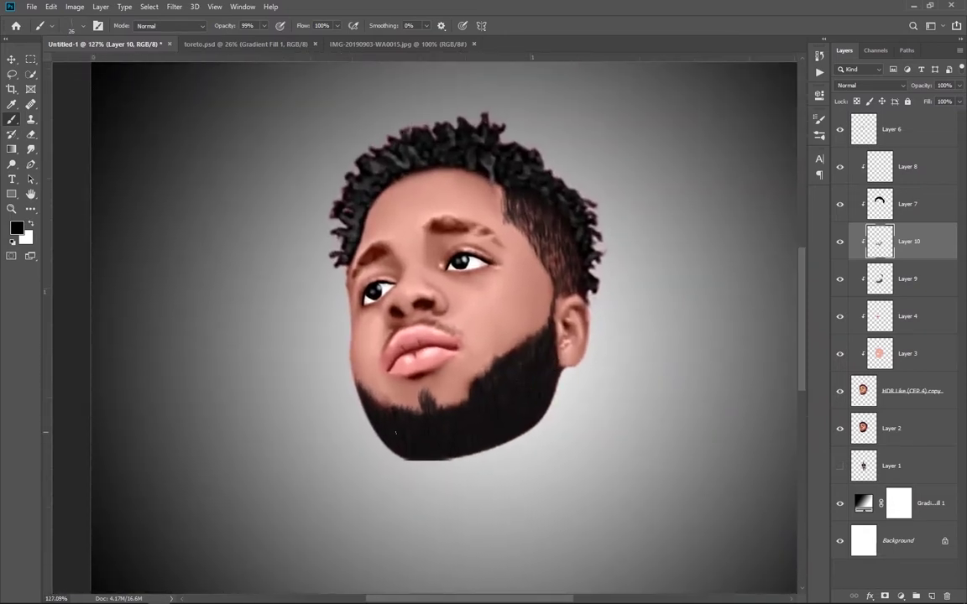
pyautogui.scroll(2, 446, 438)
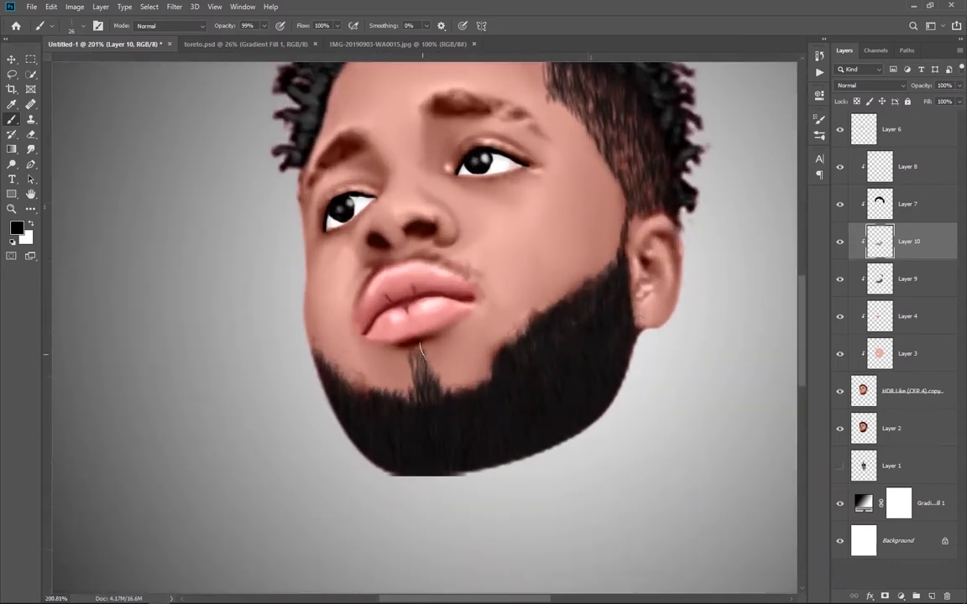
pyautogui.scroll(1, 414, 396)
pyautogui.scroll(1, 434, 420)
pyautogui.scroll(1, 458, 380)
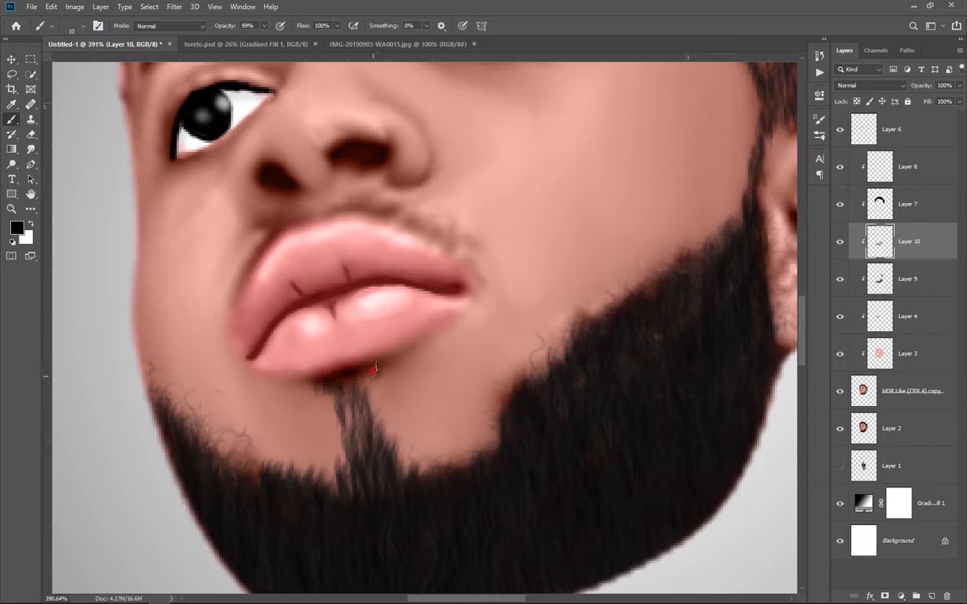
pyautogui.click(346, 376)
pyautogui.moveTo(285, 438)
pyautogui.mouseDown()
pyautogui.moveTo(277, 418)
pyautogui.moveTo(304, 391)
pyautogui.mouseUp()
pyautogui.moveTo(376, 421); pyautogui.dragTo(357, 403)
pyautogui.moveTo(410, 421); pyautogui.dragTo(377, 401)
pyautogui.moveTo(447, 407)
pyautogui.mouseDown()
pyautogui.moveTo(434, 372)
pyautogui.moveTo(420, 386)
pyautogui.mouseUp()
pyautogui.moveTo(401, 419); pyautogui.dragTo(347, 394)
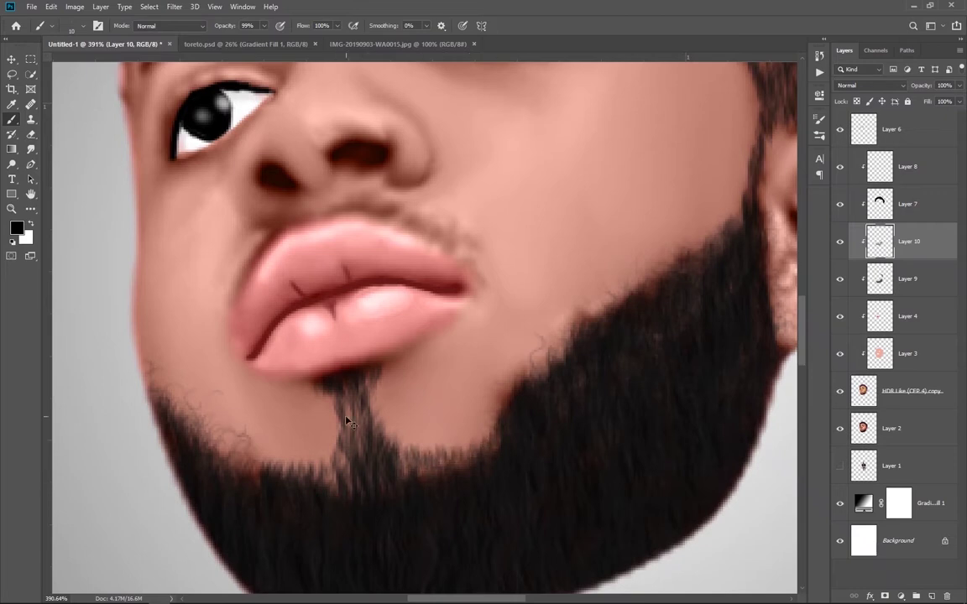
pyautogui.scroll(-4, 346, 420)
pyautogui.scroll(-1, 347, 419)
# - Smudge the beard's right and chin edges on the HDR Like (CEP 4) copy layer, then reselect Layer 9
pyautogui.click(917, 394)
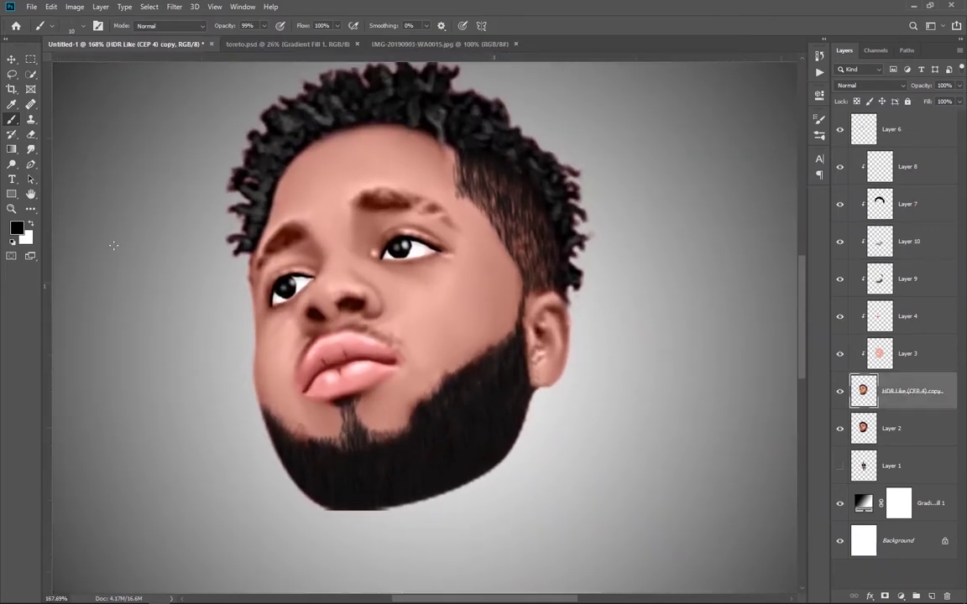
pyautogui.press('r')
pyautogui.moveTo(418, 408)
pyautogui.mouseDown()
pyautogui.moveTo(501, 377)
pyautogui.moveTo(420, 447)
pyautogui.moveTo(507, 355)
pyautogui.mouseUp()
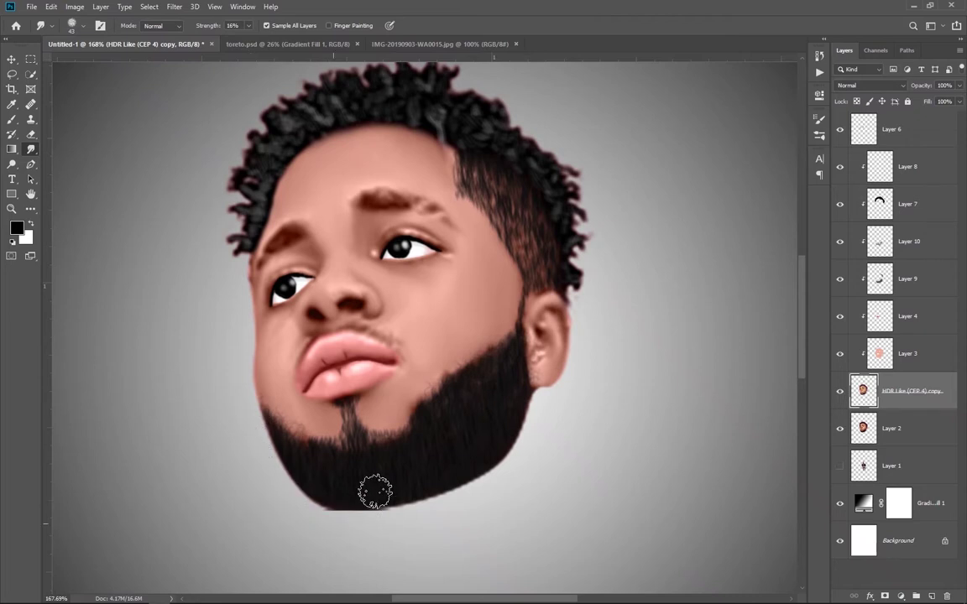
pyautogui.moveTo(375, 492)
pyautogui.mouseDown()
pyautogui.moveTo(501, 404)
pyautogui.moveTo(307, 479)
pyautogui.moveTo(285, 475)
pyautogui.moveTo(509, 397)
pyautogui.moveTo(425, 457)
pyautogui.moveTo(363, 465)
pyautogui.moveTo(365, 521)
pyautogui.mouseUp()
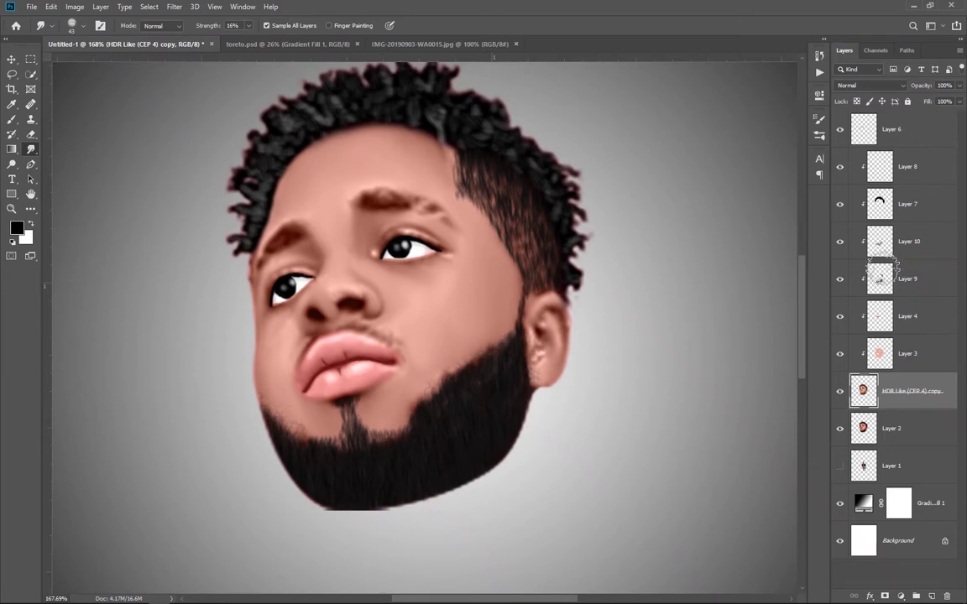
pyautogui.click(880, 271)
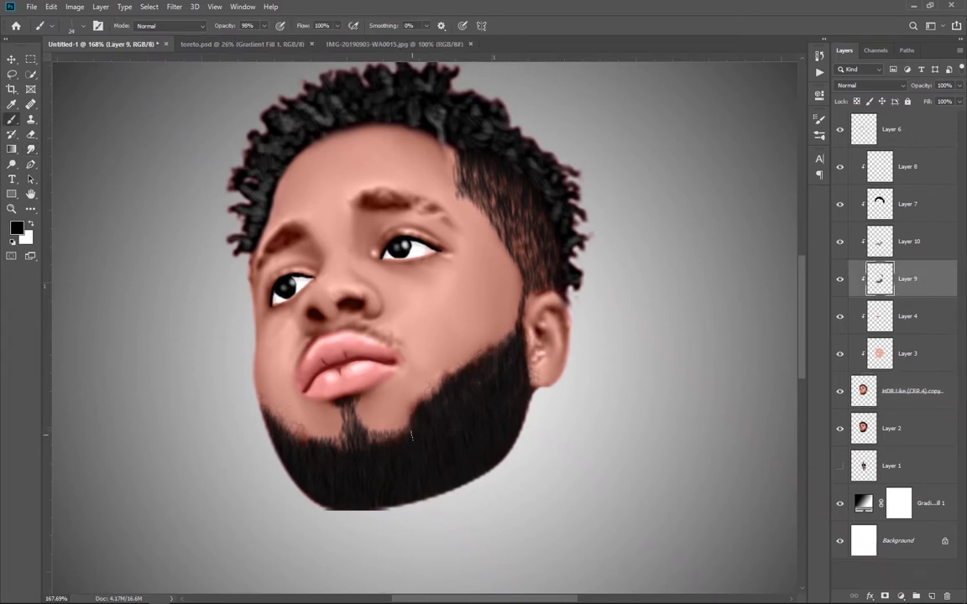
# - Zoom in and out on the beard, then add new Layer 11 above Layer 9
pyautogui.scroll(3, 412, 435)
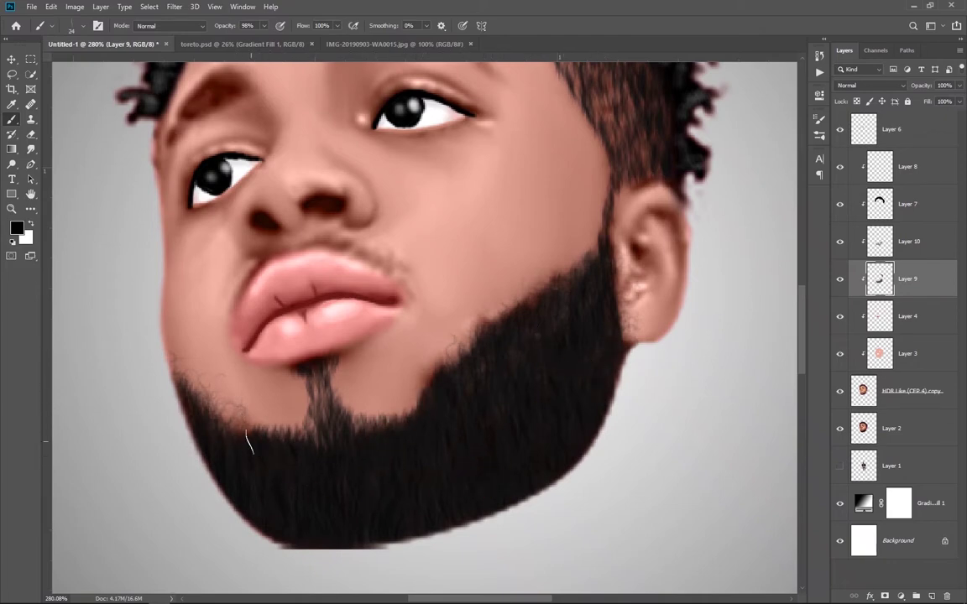
pyautogui.scroll(-3, 503, 445)
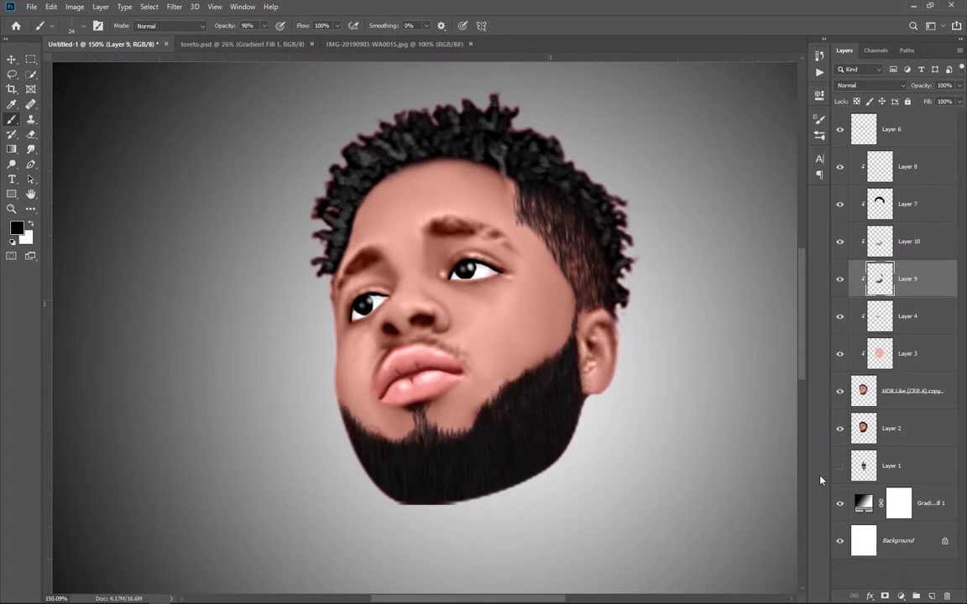
pyautogui.hotkey('ctrl', 'shift', 'alt', 'n')
# - Paint light grey #d4d4d4 highlights on the beard and lower Layer 11 to 48% opacity
pyautogui.press('x')
pyautogui.click(17, 227)
pyautogui.click(469, 141)
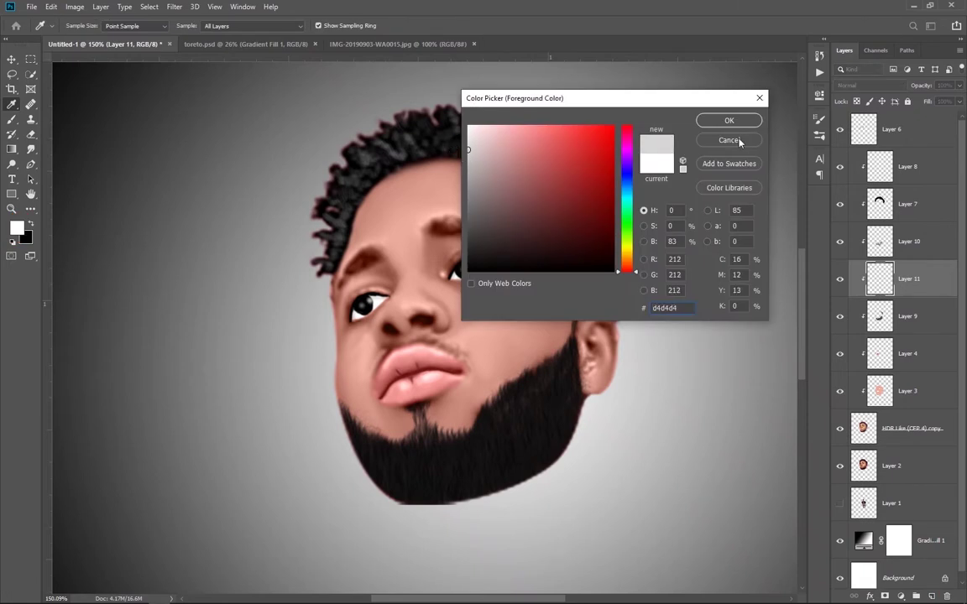
pyautogui.click(728, 120)
pyautogui.press('b')
pyautogui.moveTo(544, 418); pyautogui.dragTo(523, 443)
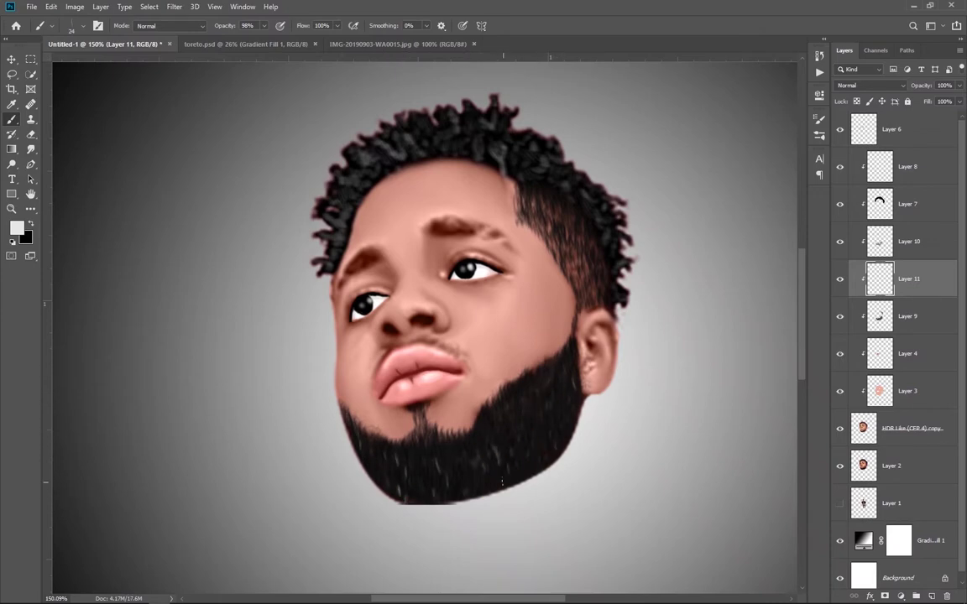
pyautogui.click(531, 421)
pyautogui.moveTo(920, 84); pyautogui.dragTo(896, 89)
pyautogui.scroll(2, 588, 59)
pyautogui.click(864, 429)
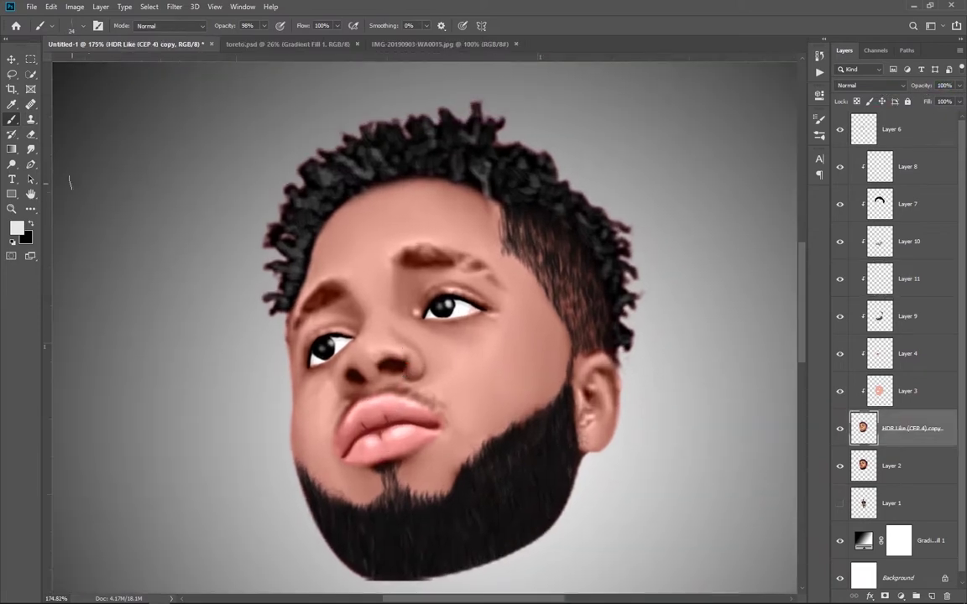
# - Smudge the left eyebrow slightly outward with a smaller brush, then add a new empty layer
pyautogui.click(30, 149)
pyautogui.moveTo(412, 255); pyautogui.dragTo(399, 260)
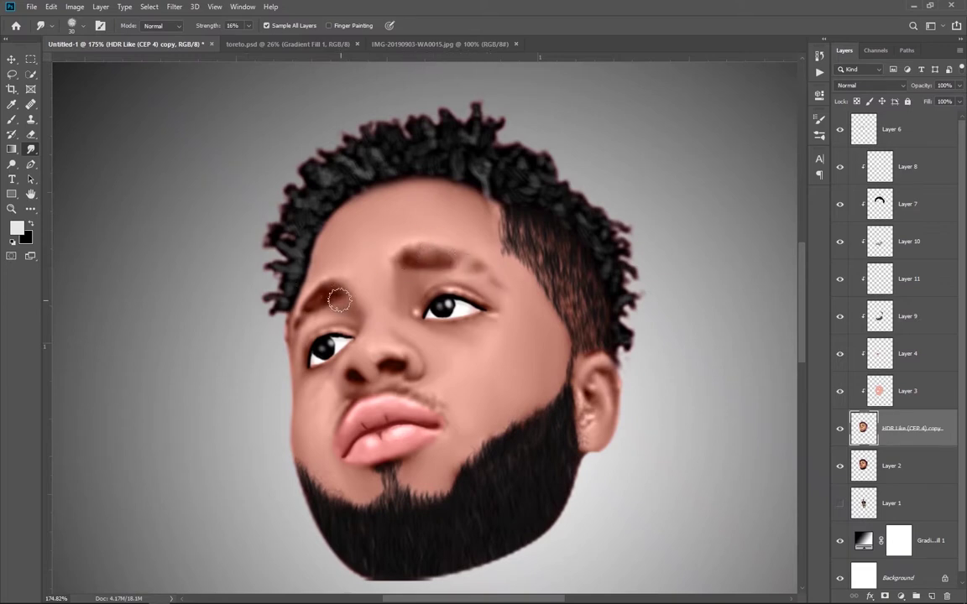
pyautogui.press('[')
pyautogui.press('[')
pyautogui.press('[')
pyautogui.hotkey('ctrl', 'shift', 'alt', 'n')
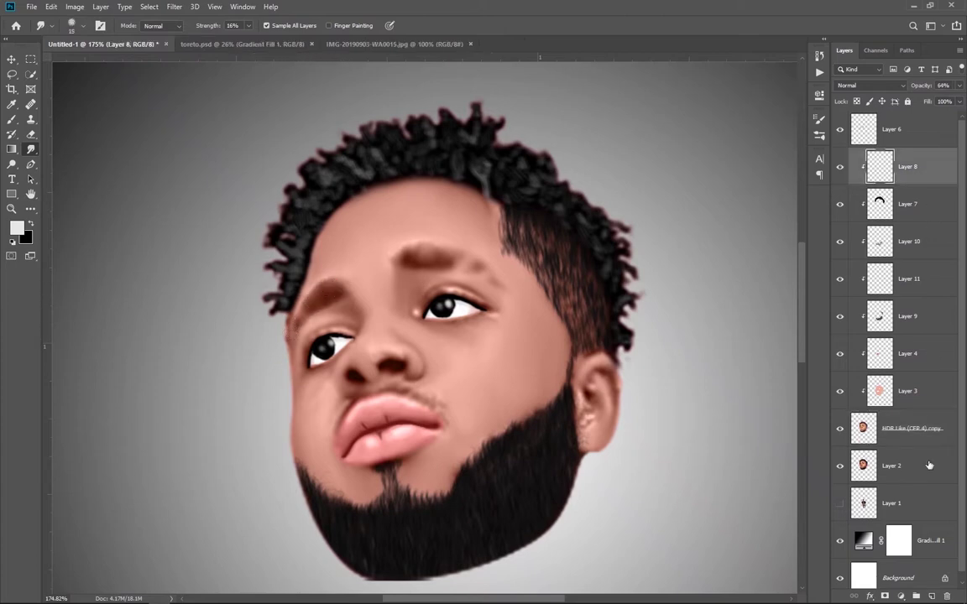
# - Set up a small black brush and darken the left eyebrow
pyautogui.press('b')
pyautogui.rightClick(646, 176)
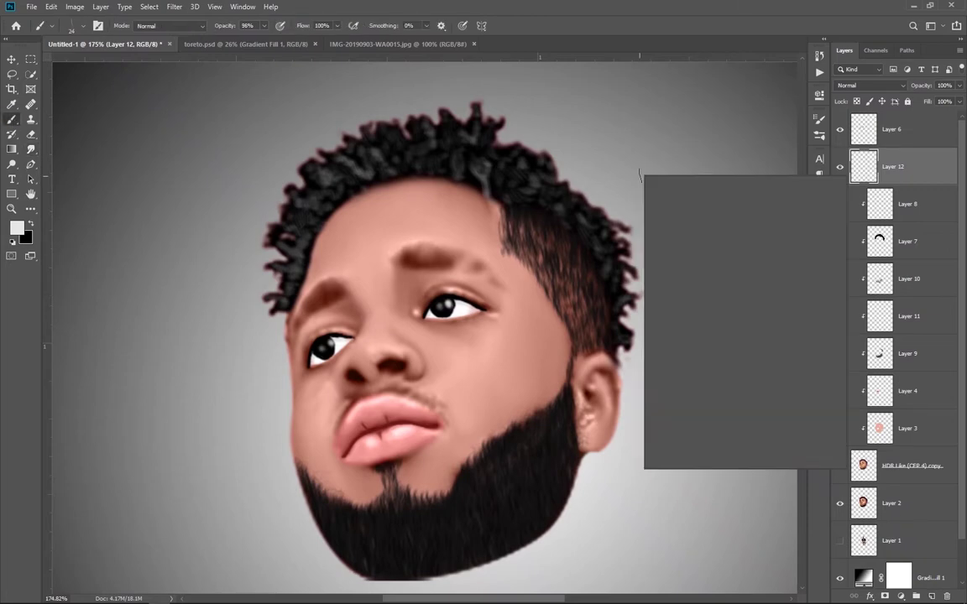
pyautogui.doubleClick(712, 401)
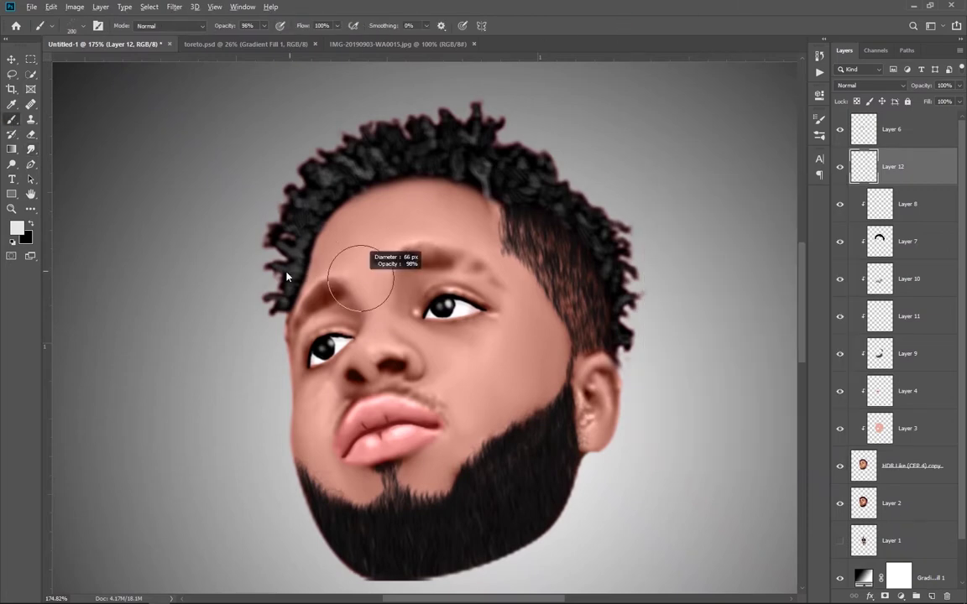
pyautogui.press('x')
pyautogui.press('0')
pyautogui.scroll(3, 348, 292)
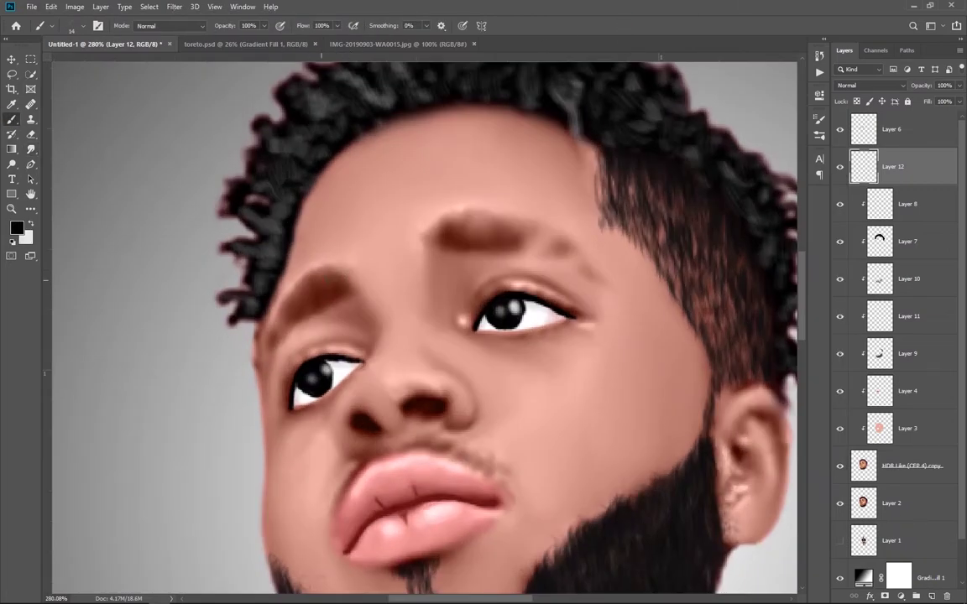
pyautogui.moveTo(341, 285); pyautogui.dragTo(312, 274)
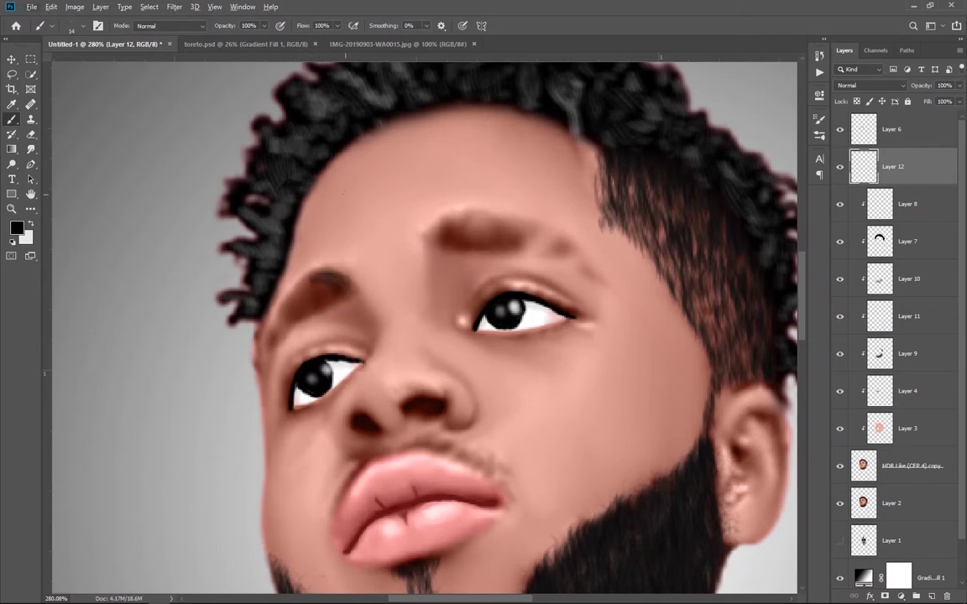
# - Switch brush presets to darken the left eyebrow's middle and extend its outer end
pyautogui.rightClick(348, 194)
pyautogui.scroll(-2, 420, 352)
pyautogui.doubleClick(431, 404)
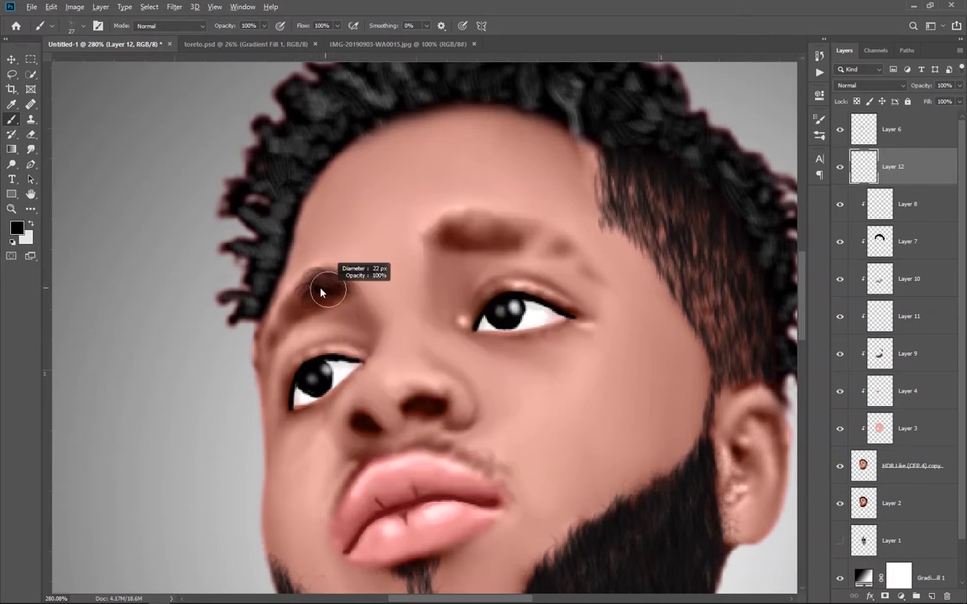
pyautogui.moveTo(321, 292); pyautogui.dragTo(340, 283)
pyautogui.rightClick(344, 243)
pyautogui.doubleClick(419, 403)
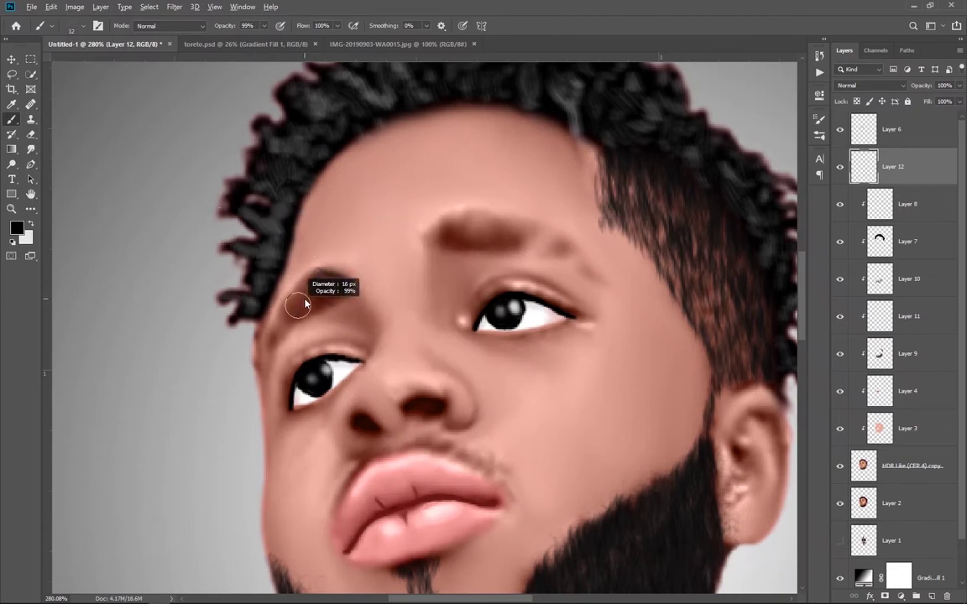
pyautogui.moveTo(282, 294)
pyautogui.mouseDown()
pyautogui.moveTo(331, 290)
pyautogui.moveTo(265, 273)
pyautogui.moveTo(312, 250)
pyautogui.mouseUp()
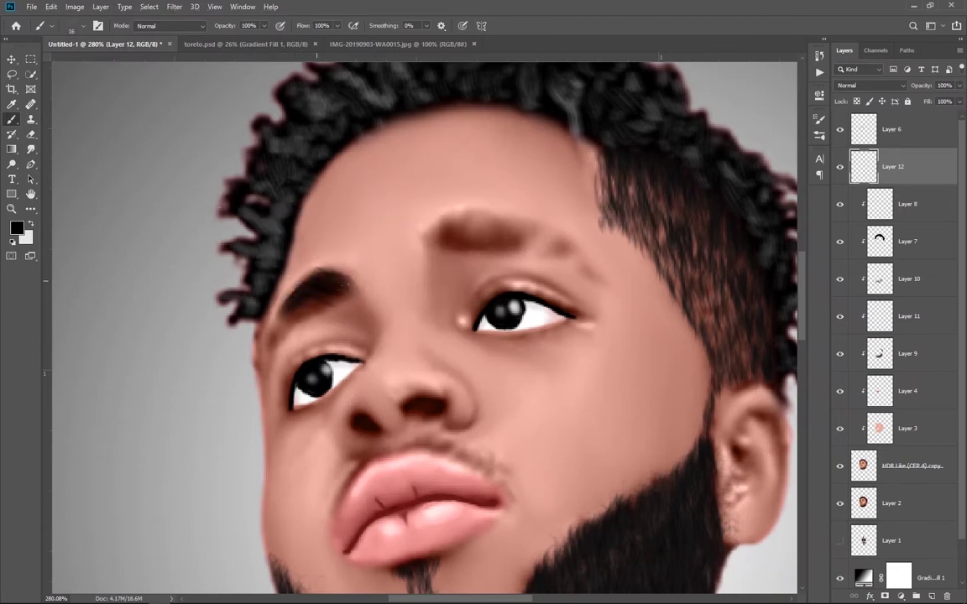
pyautogui.moveTo(272, 282)
pyautogui.mouseDown()
pyautogui.moveTo(238, 315)
pyautogui.moveTo(245, 326)
pyautogui.moveTo(272, 256)
pyautogui.mouseUp()
# - Darken the right eyebrow and reshape its upper edge in black
pyautogui.scroll(-5, 403, 300)
pyautogui.scroll(4, 403, 300)
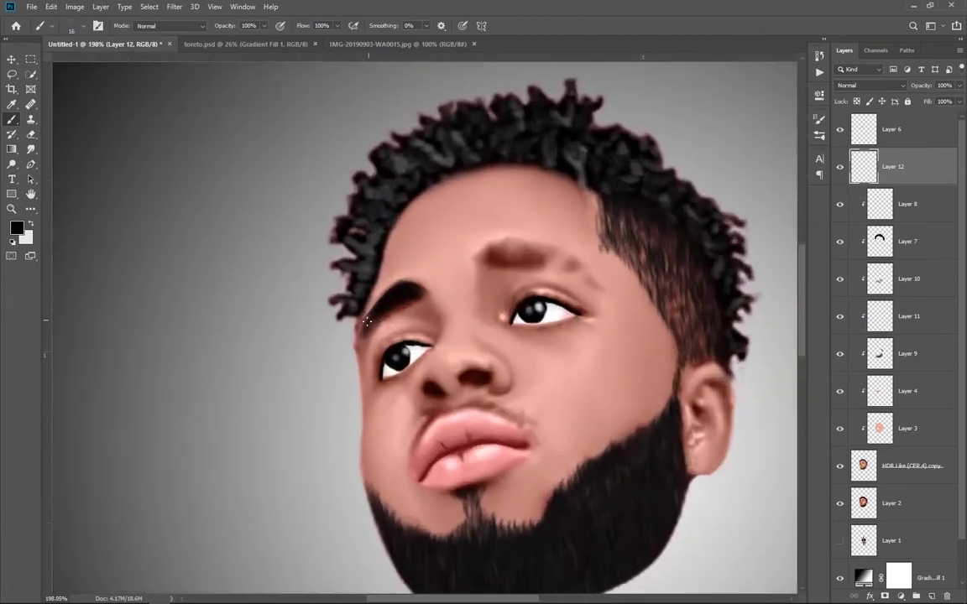
pyautogui.moveTo(424, 295)
pyautogui.mouseDown()
pyautogui.moveTo(344, 323)
pyautogui.moveTo(457, 281)
pyautogui.moveTo(394, 262)
pyautogui.moveTo(475, 284)
pyautogui.moveTo(501, 313)
pyautogui.mouseUp()
pyautogui.moveTo(395, 256)
pyautogui.mouseDown()
pyautogui.moveTo(443, 287)
pyautogui.moveTo(489, 299)
pyautogui.mouseUp()
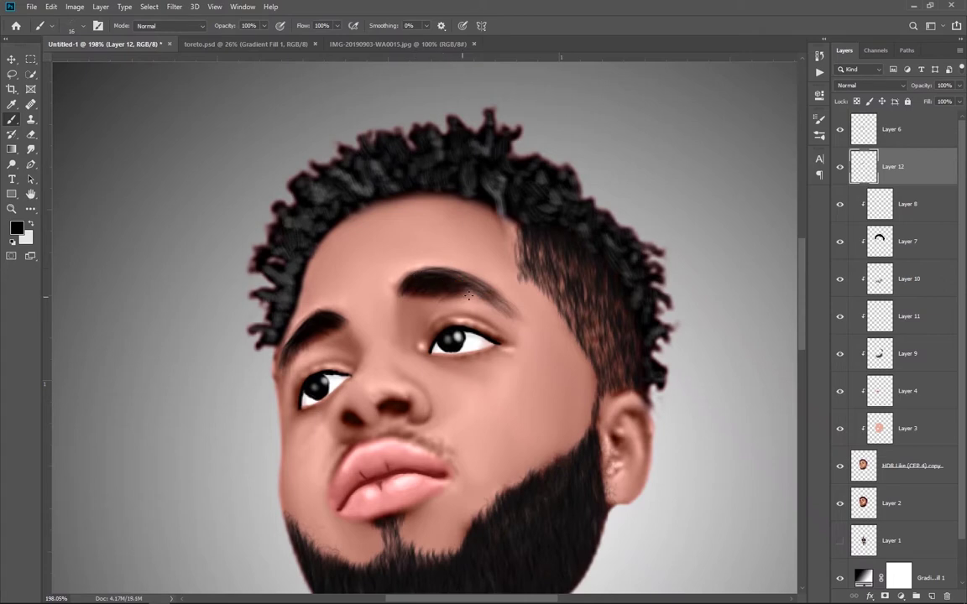
pyautogui.click(443, 280)
pyautogui.scroll(-5, 476, 350)
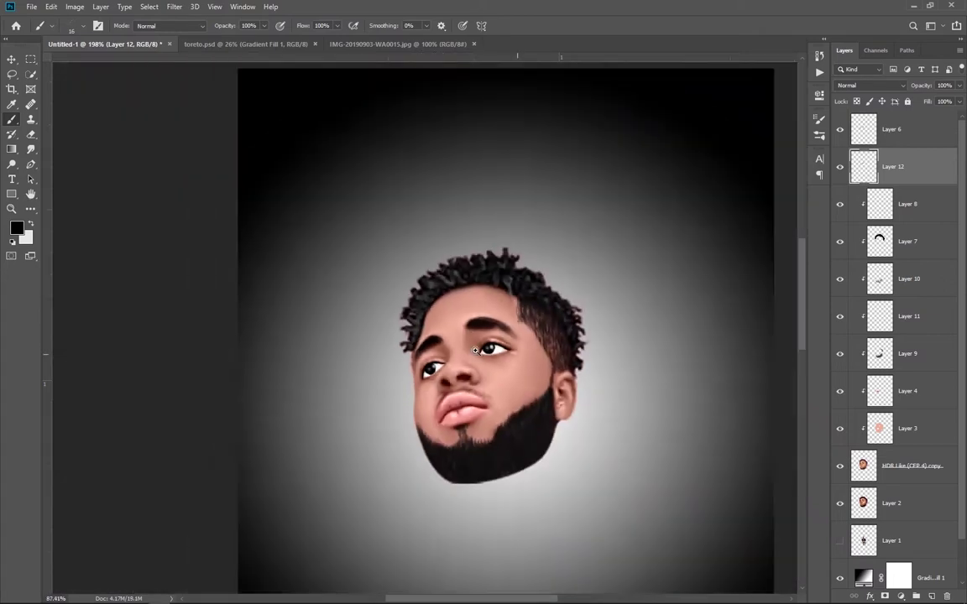
pyautogui.scroll(2, 476, 351)
pyautogui.scroll(2, 470, 340)
pyautogui.click(448, 294)
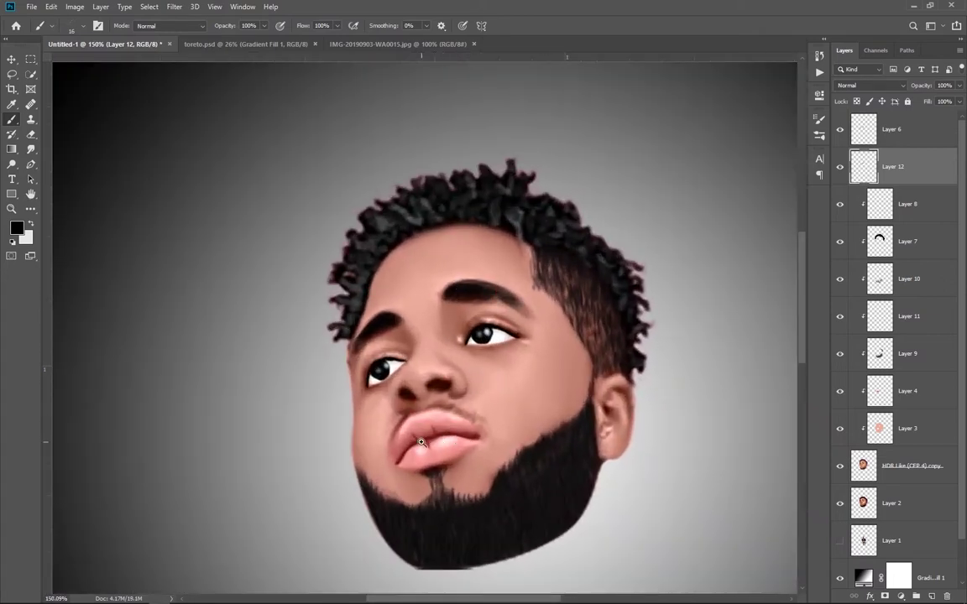
pyautogui.scroll(3, 421, 442)
pyautogui.click(911, 355)
# - Erase stray beard hair over the ear on Layer 9 at full opacity and flow
pyautogui.press('e')
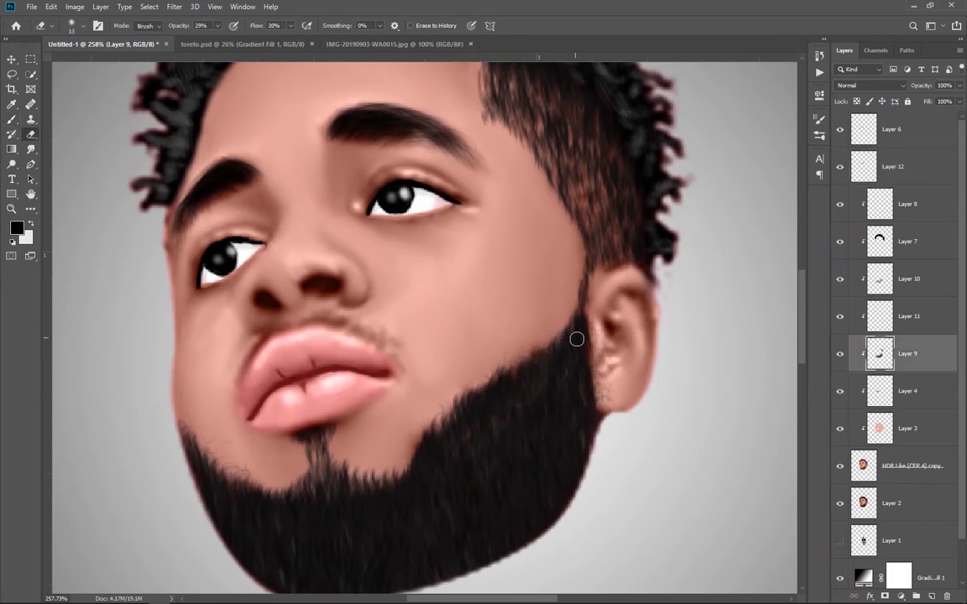
pyautogui.click(604, 367)
pyautogui.click(839, 319)
pyautogui.click(906, 281)
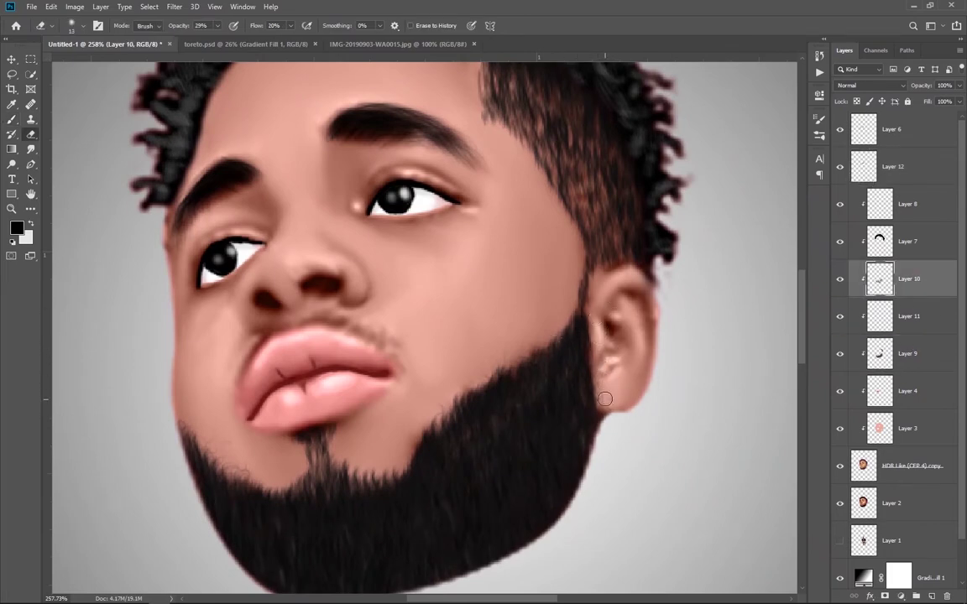
pyautogui.hotkey('alt', '[')
pyautogui.hotkey('alt', '[')
pyautogui.press('0')
pyautogui.hotkey('shift', '0')
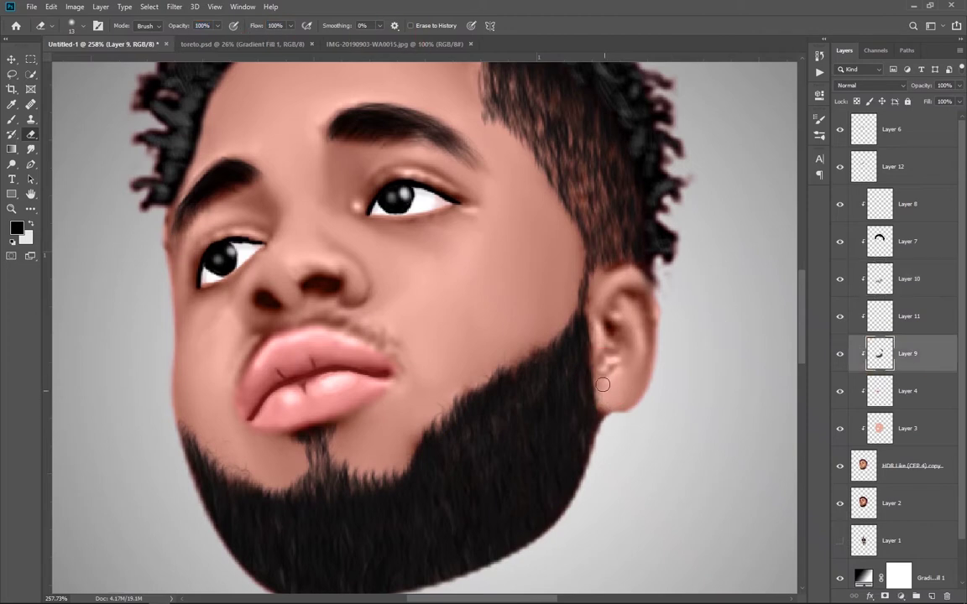
pyautogui.click(908, 279)
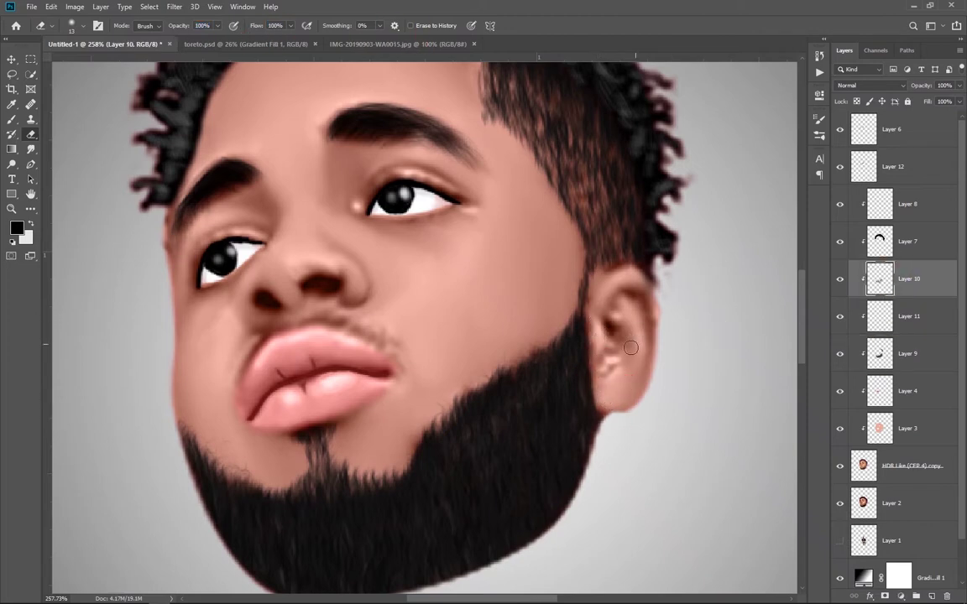
pyautogui.click(847, 204)
pyautogui.press('v')
pyautogui.click(335, 137)
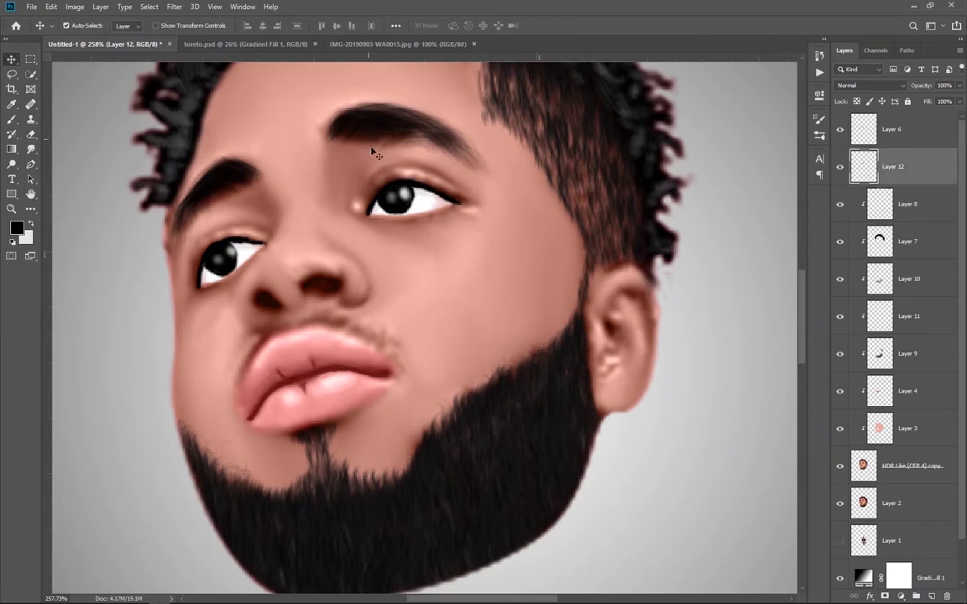
# - Choose the NagelSeries43 Fur01 hair brush at 14 px
pyautogui.press('b')
pyautogui.rightClick(734, 409)
pyautogui.scroll(2, 789, 470)
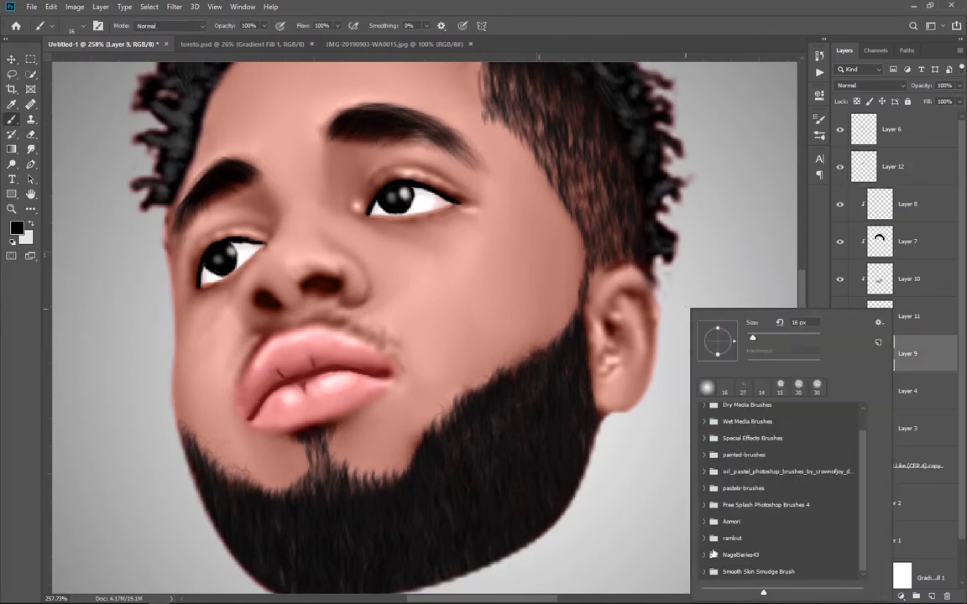
pyautogui.click(704, 555)
pyautogui.doubleClick(769, 564)
pyautogui.rightClick(400, 321)
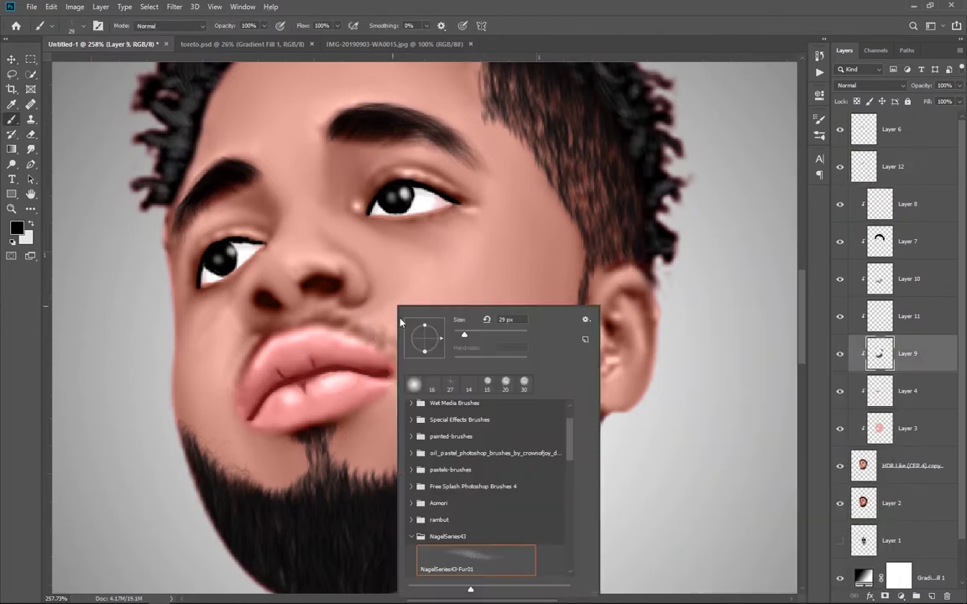
pyautogui.press('Escape')
pyautogui.hotkey('ctrl', 'z')
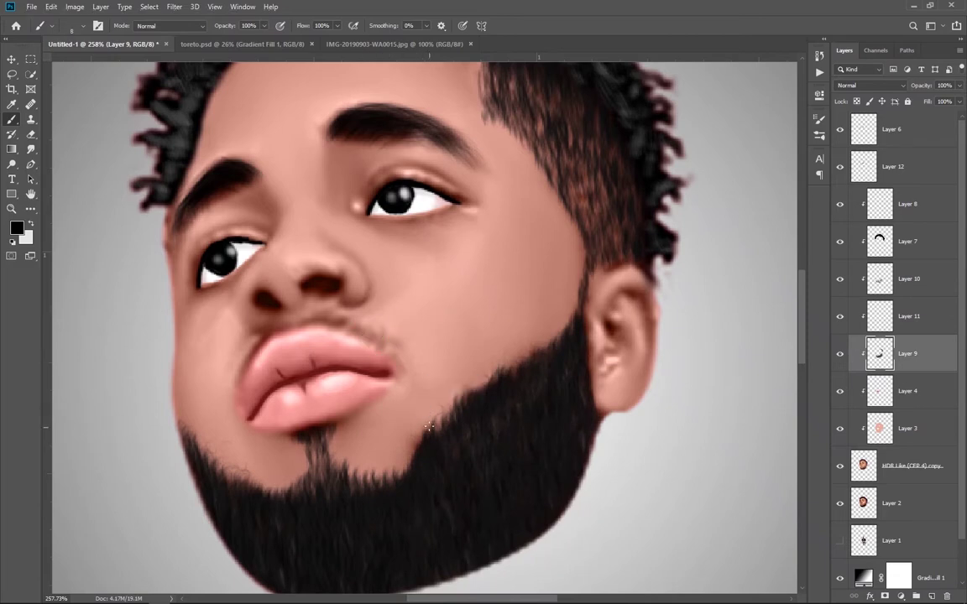
# - Paint thin hair lines from both lip corners down into the beard
pyautogui.moveTo(424, 422)
pyautogui.mouseDown()
pyautogui.moveTo(380, 333)
pyautogui.moveTo(328, 310)
pyautogui.moveTo(306, 319)
pyautogui.mouseUp()
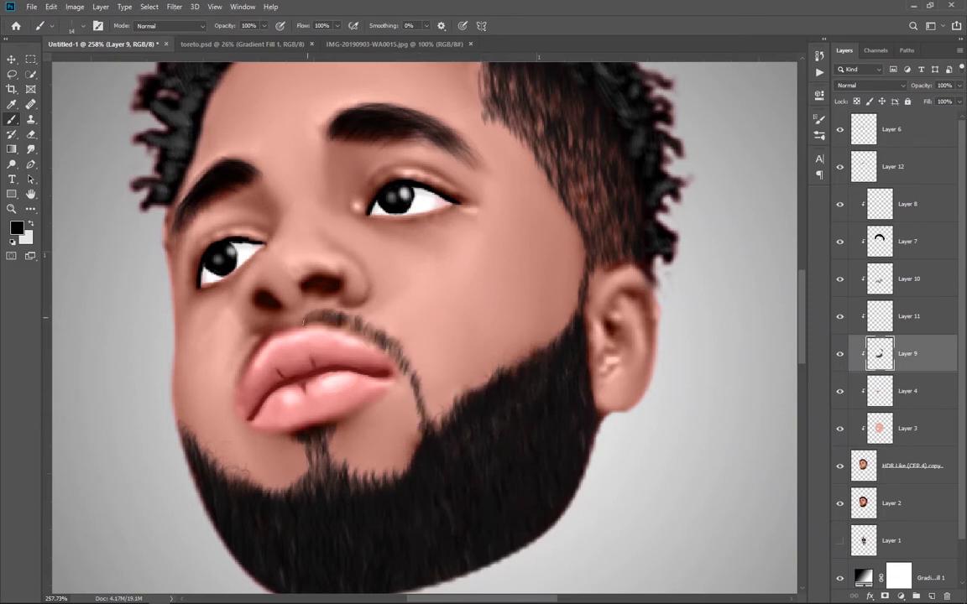
pyautogui.moveTo(250, 292)
pyautogui.mouseDown()
pyautogui.moveTo(214, 340)
pyautogui.moveTo(214, 407)
pyautogui.moveTo(225, 433)
pyautogui.mouseUp()
pyautogui.hotkey('ctrl', 'z')
pyautogui.moveTo(248, 337); pyautogui.dragTo(235, 462)
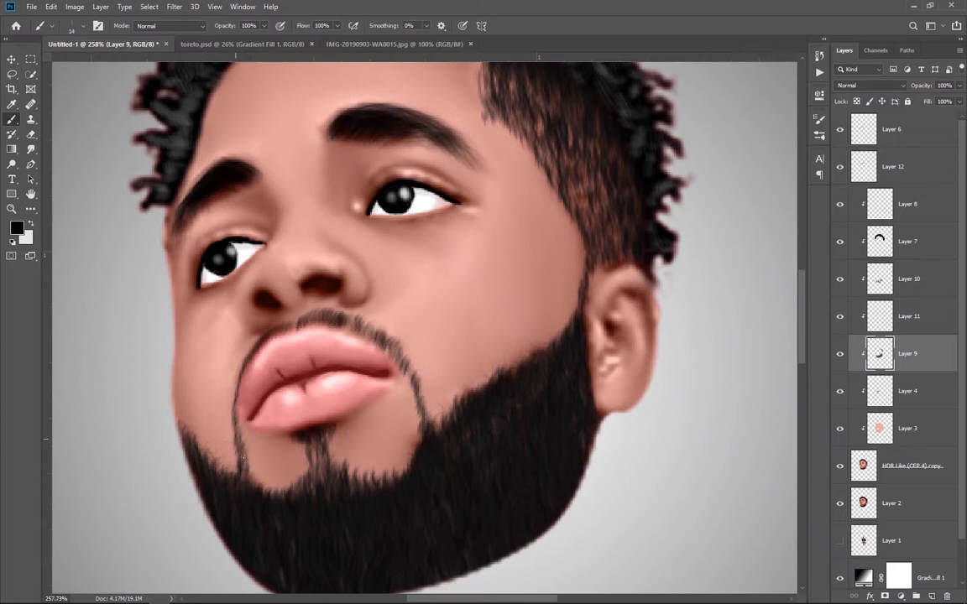
pyautogui.moveTo(235, 420); pyautogui.dragTo(248, 483)
pyautogui.moveTo(382, 346); pyautogui.dragTo(443, 425)
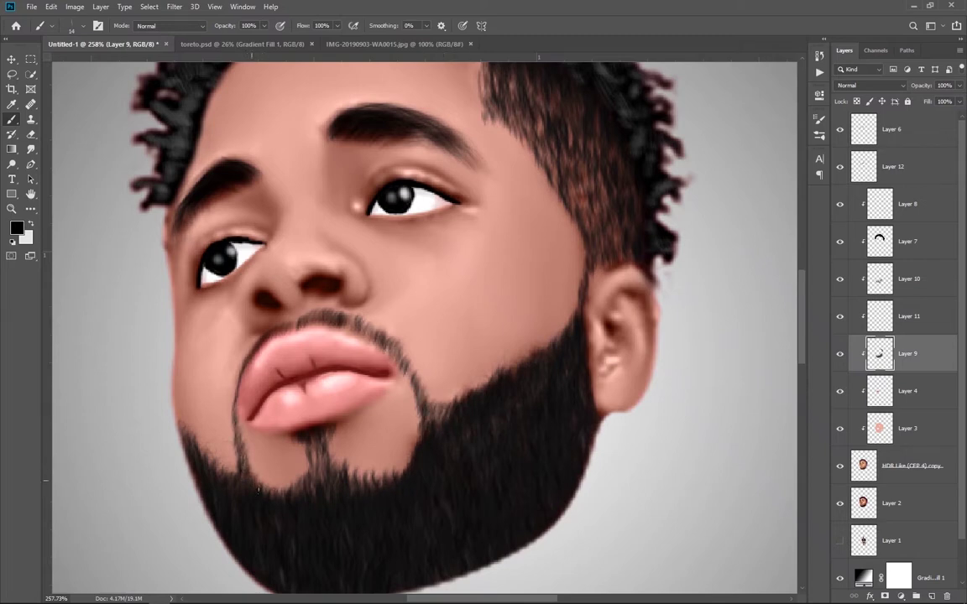
# - Add a new clipped layer below Layer 9 and pick a skin-tone foreground colour
pyautogui.scroll(-5, 346, 512)
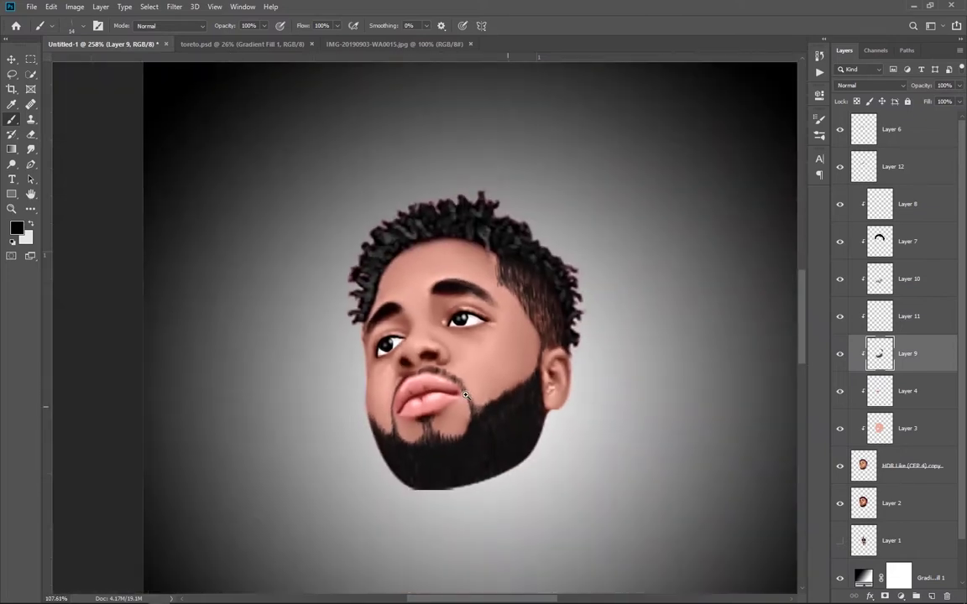
pyautogui.scroll(2, 446, 417)
pyautogui.scroll(2, 446, 417)
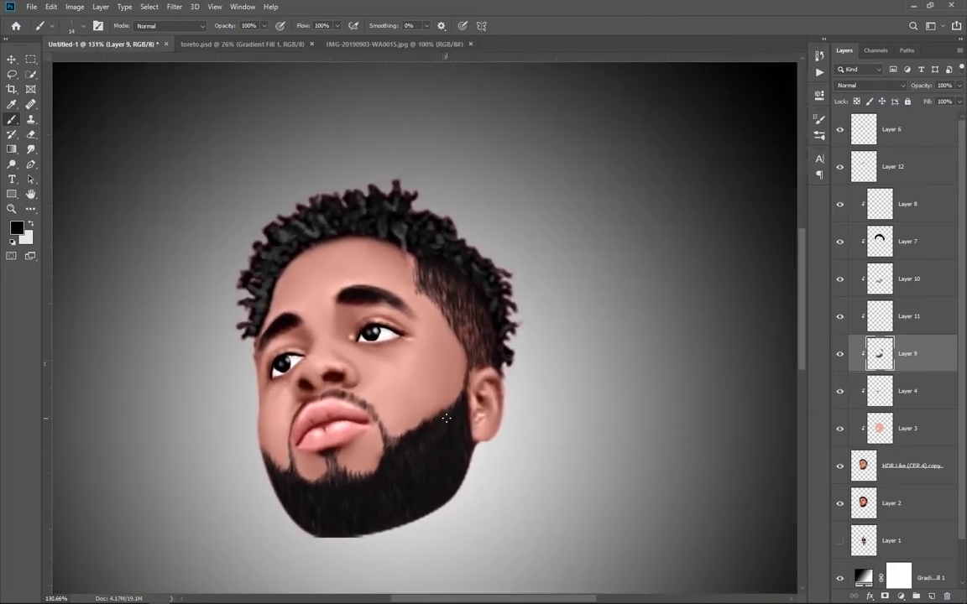
pyautogui.scroll(2, 400, 450)
pyautogui.scroll(1, 341, 352)
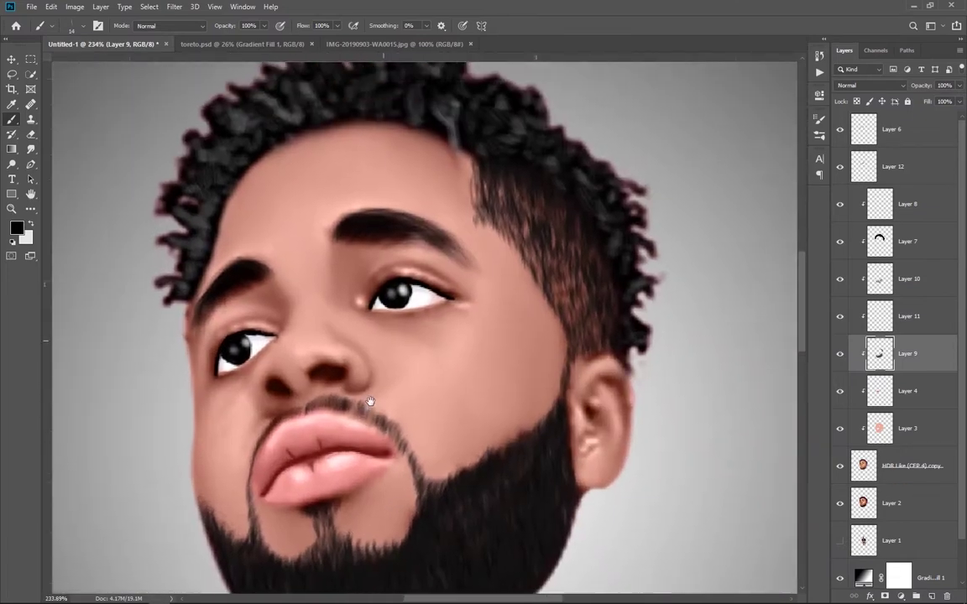
pyautogui.scroll(2, 341, 352)
pyautogui.keyDown('ctrl'); pyautogui.click(915, 596); pyautogui.keyUp('ctrl')
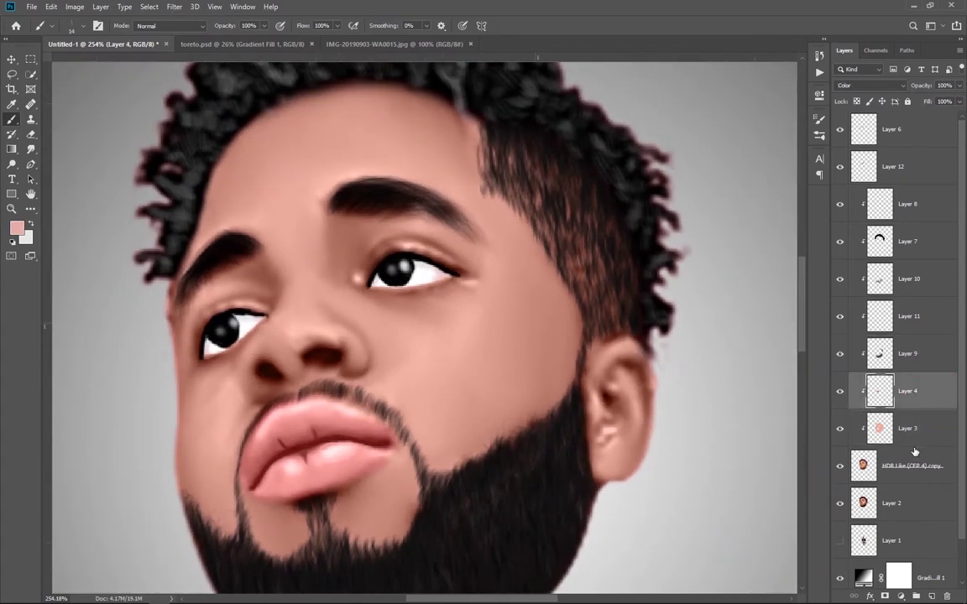
pyautogui.click(16, 227)
pyautogui.click(528, 182)
pyautogui.moveTo(528, 181); pyautogui.dragTo(531, 160)
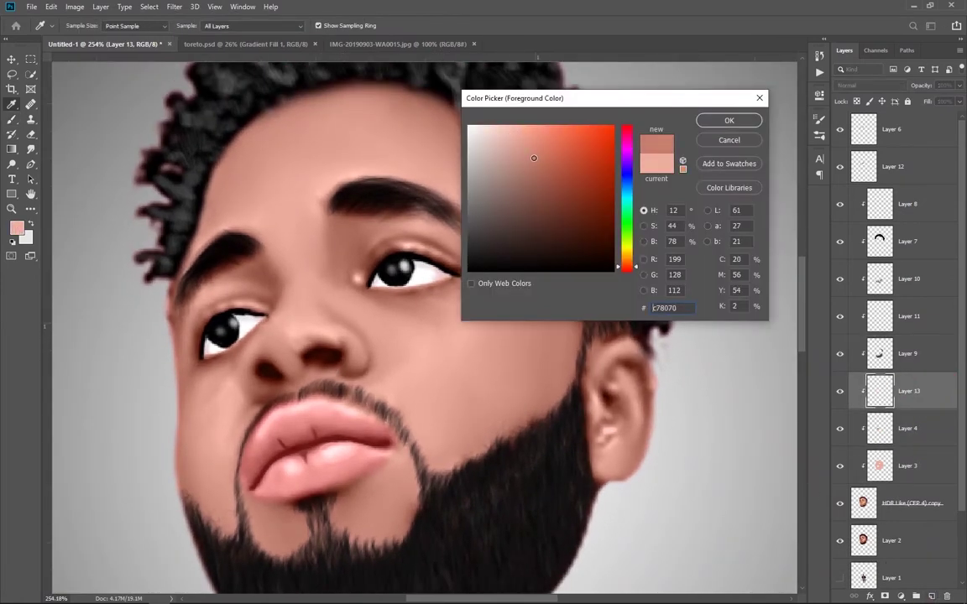
pyautogui.click(729, 120)
# - Pick a General Brushes preset and a darker red-brown painting colour
pyautogui.press('b')
pyautogui.rightClick(829, 445)
pyautogui.scroll(2, 776, 419)
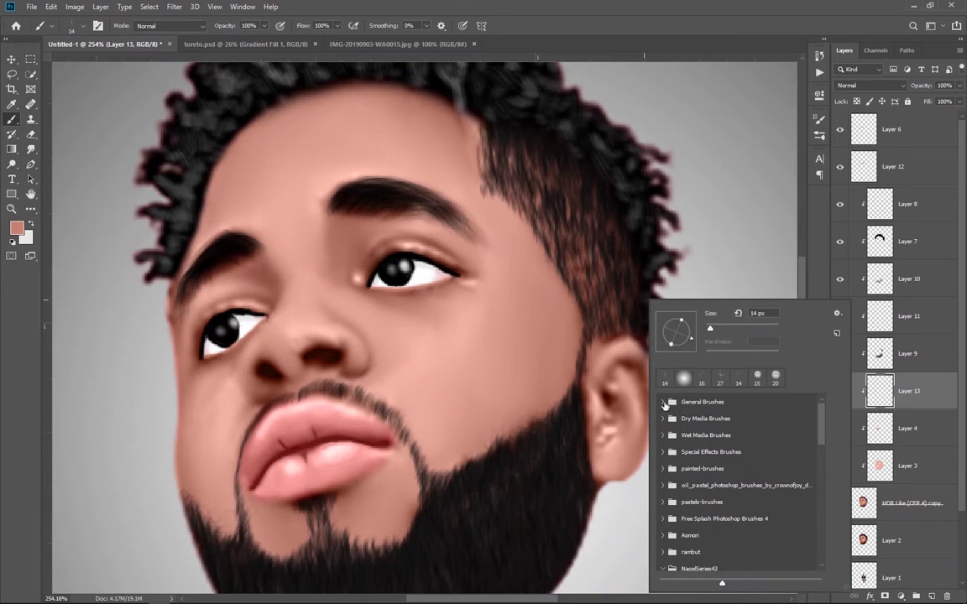
pyautogui.click(663, 404)
pyautogui.scroll(3, 443, 395)
pyautogui.rightClick(384, 294)
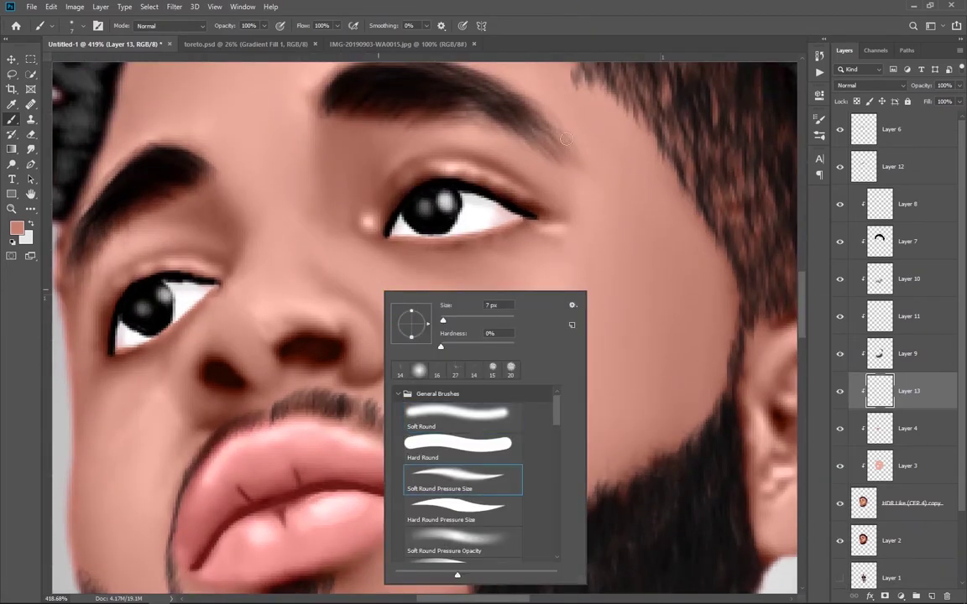
pyautogui.click(566, 139)
pyautogui.click(17, 228)
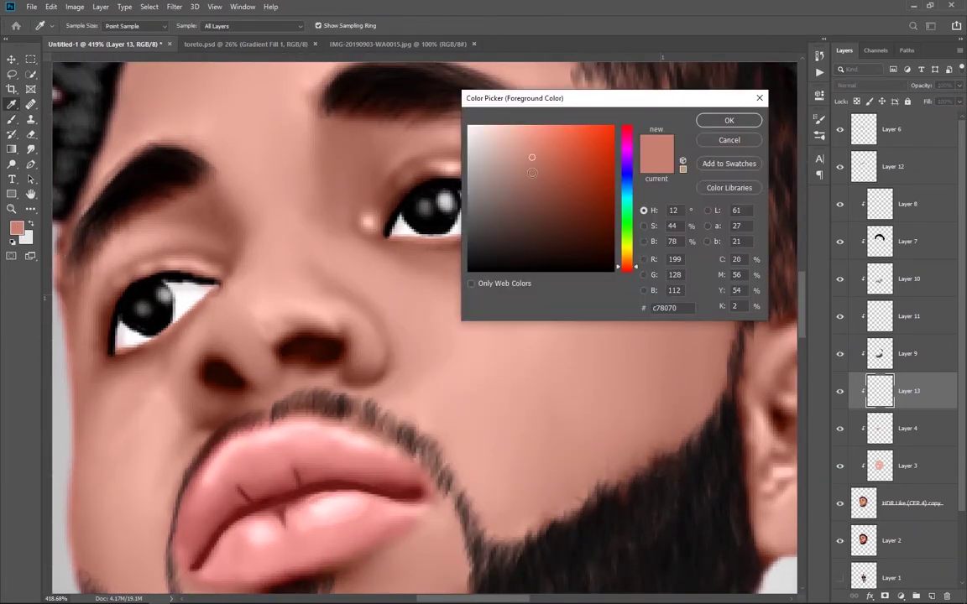
pyautogui.click(559, 229)
pyautogui.press('Return')
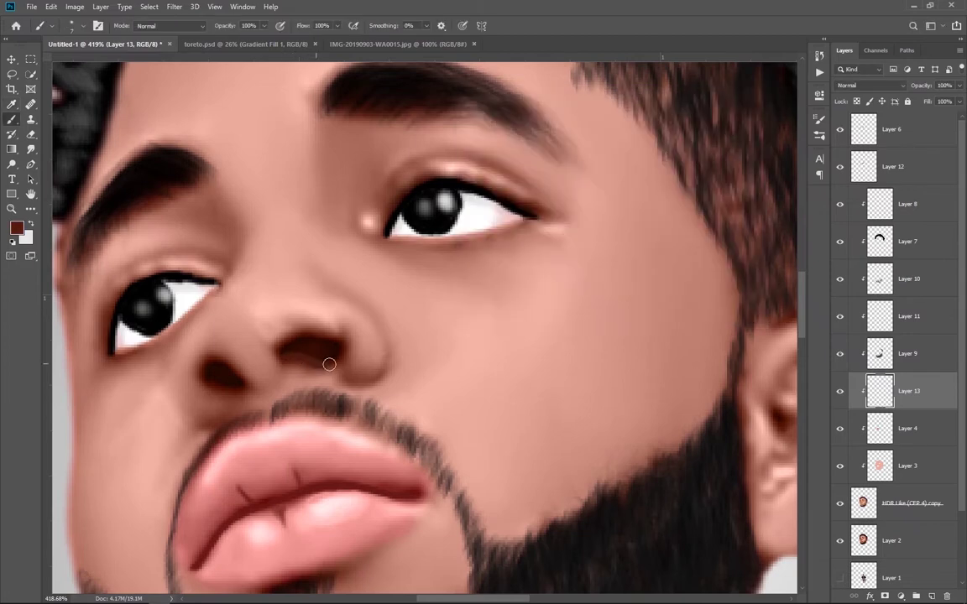
# - Paint both nostrils a darker, rounder red-brown
pyautogui.moveTo(329, 364); pyautogui.dragTo(288, 340)
pyautogui.moveTo(230, 391)
pyautogui.mouseDown()
pyautogui.moveTo(209, 369)
pyautogui.moveTo(224, 372)
pyautogui.mouseUp()
pyautogui.scroll(-5, 223, 371)
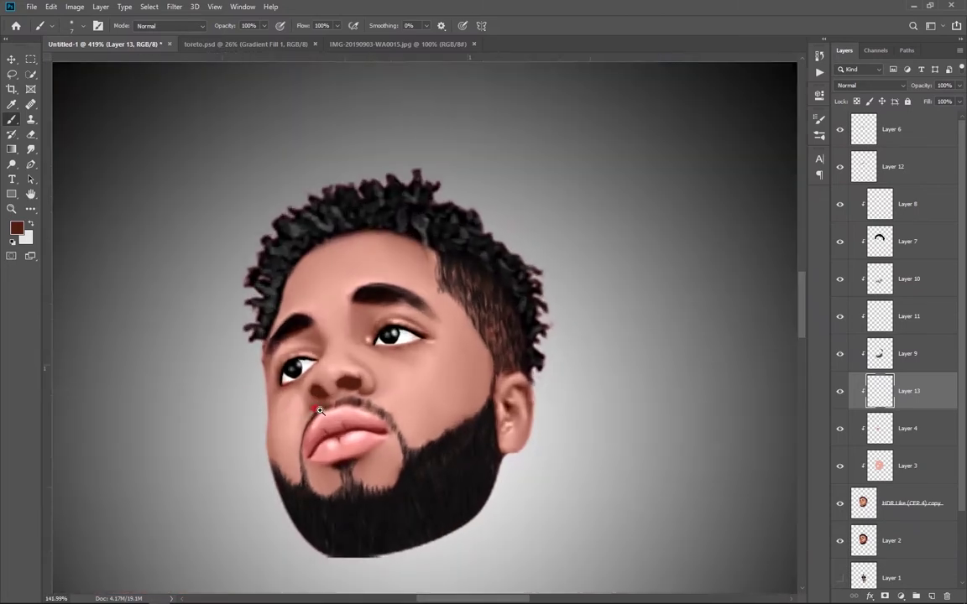
pyautogui.scroll(-1, 286, 355)
pyautogui.scroll(1, 401, 372)
# - Lower the nostril layer's Hue/Saturation lightness, then add a new layer above Layer 12
pyautogui.hotkey('ctrl', 'u')
pyautogui.moveTo(435, 112); pyautogui.dragTo(574, 114)
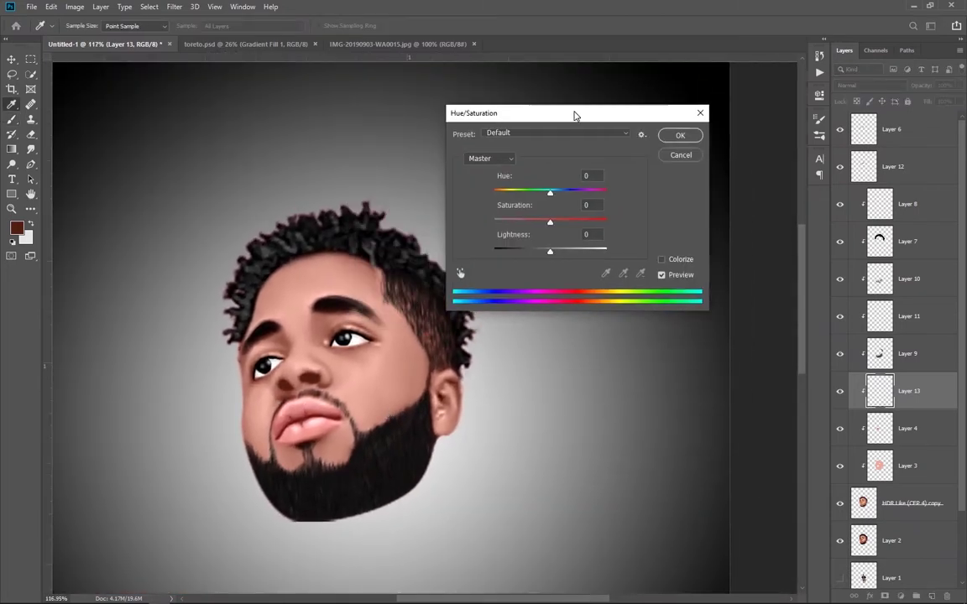
pyautogui.moveTo(548, 250); pyautogui.dragTo(508, 252)
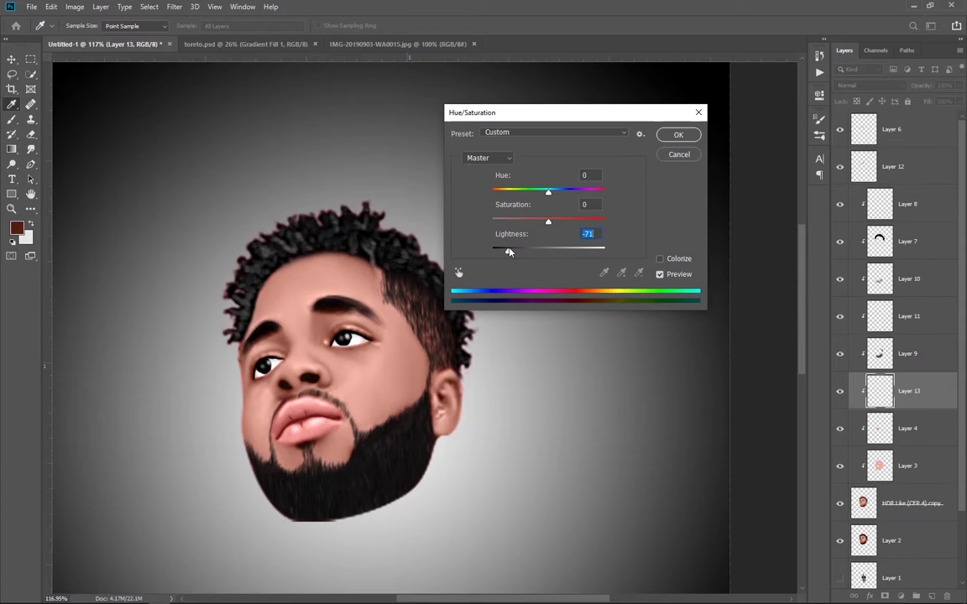
pyautogui.click(678, 155)
pyautogui.click(892, 166)
pyautogui.click(915, 596)
# - Set the foreground colour to the muted reddish brown bb7260
pyautogui.press('b')
pyautogui.scroll(2, 522, 255)
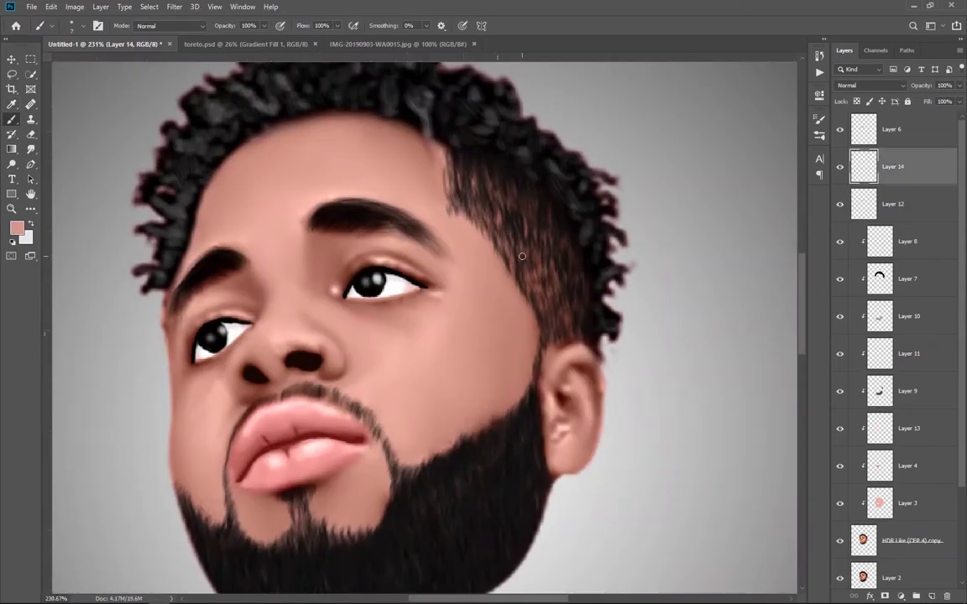
pyautogui.rightClick(522, 256)
pyautogui.press('Escape')
pyautogui.click(17, 228)
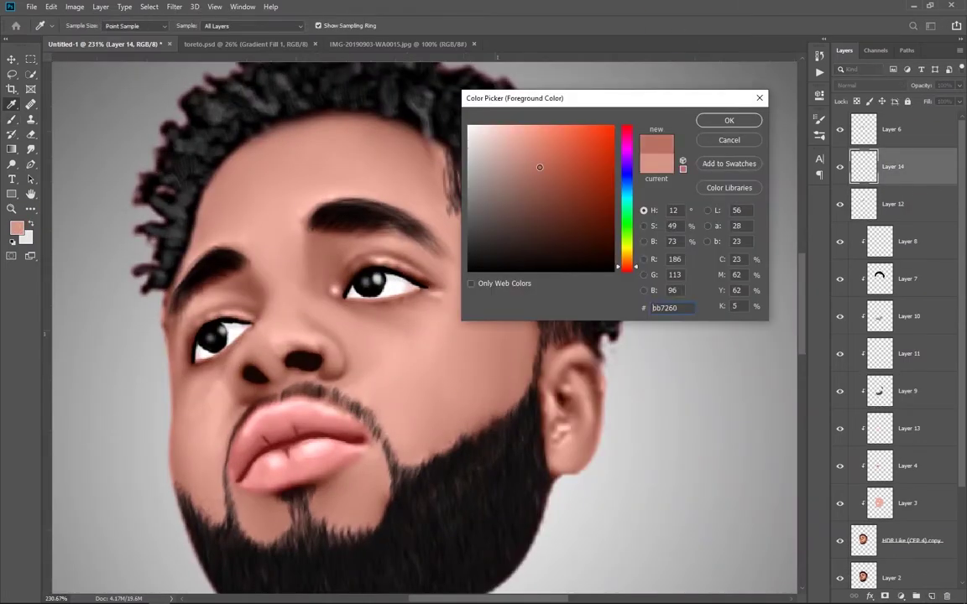
pyautogui.click(546, 173)
pyautogui.click(730, 120)
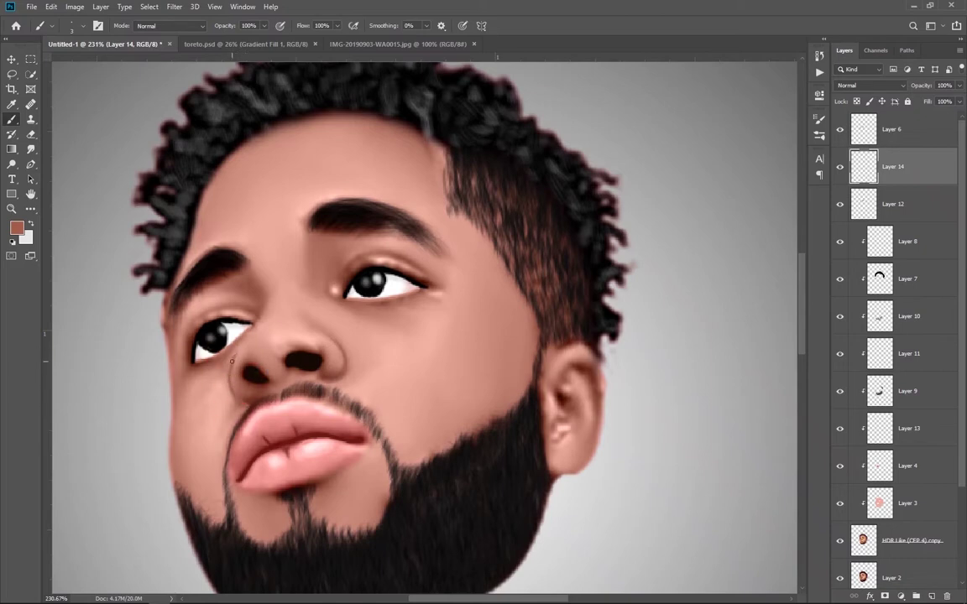
pyautogui.scroll(-5, 394, 403)
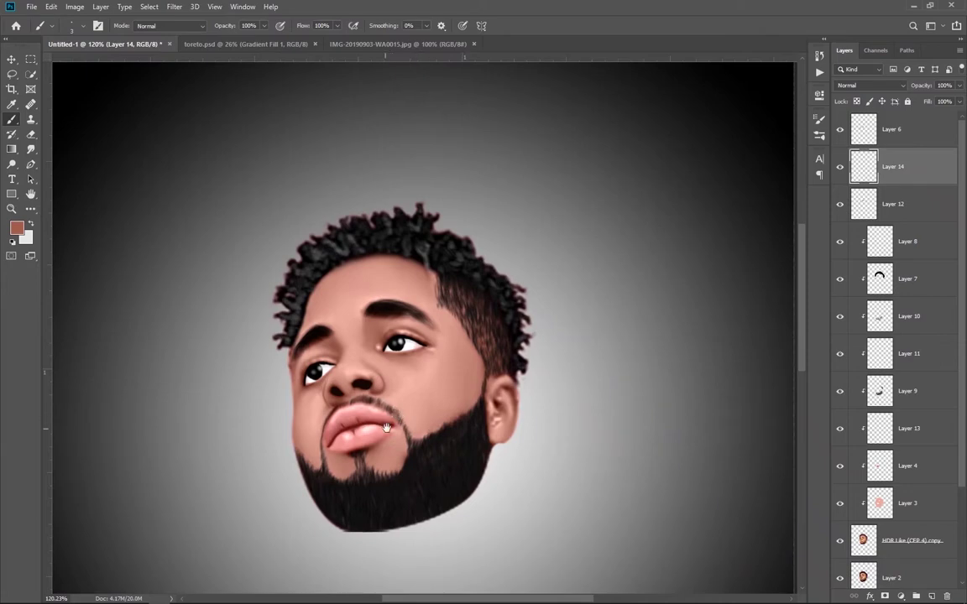
pyautogui.keyDown('ctrl'); pyautogui.click(387, 429); pyautogui.keyUp('ctrl')
# - Repaint the ear shading around the rim and lobe on Layer 10 and Layer 14
pyautogui.scroll(3, 358, 436)
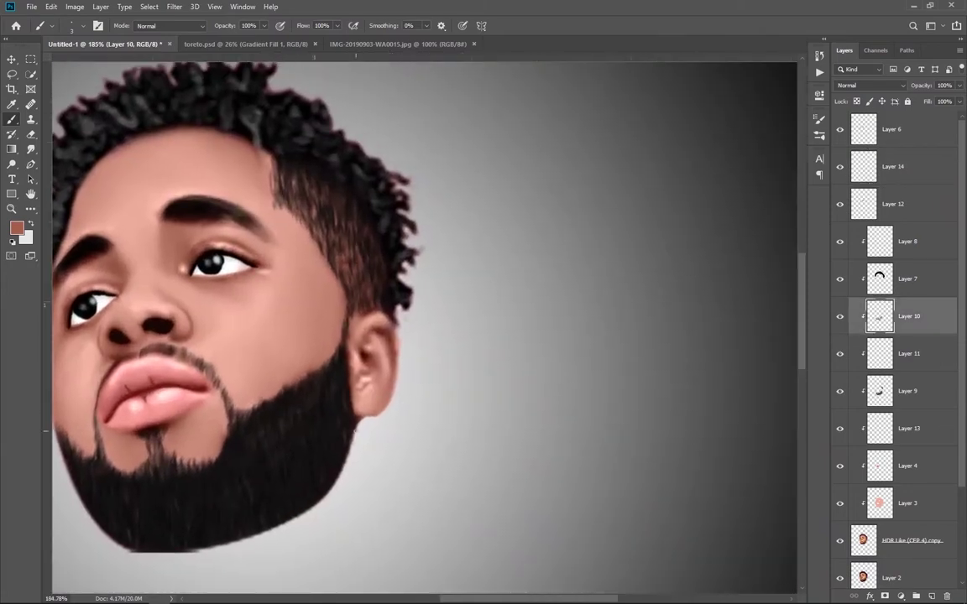
pyautogui.scroll(2, 337, 371)
pyautogui.scroll(1, 370, 376)
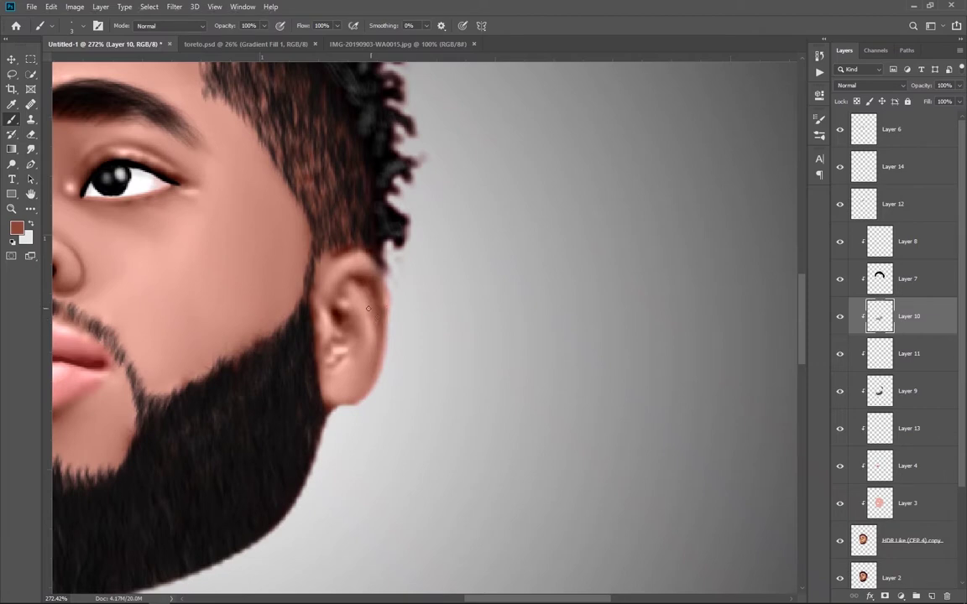
pyautogui.moveTo(367, 302); pyautogui.dragTo(366, 272)
pyautogui.moveTo(377, 339); pyautogui.dragTo(376, 326)
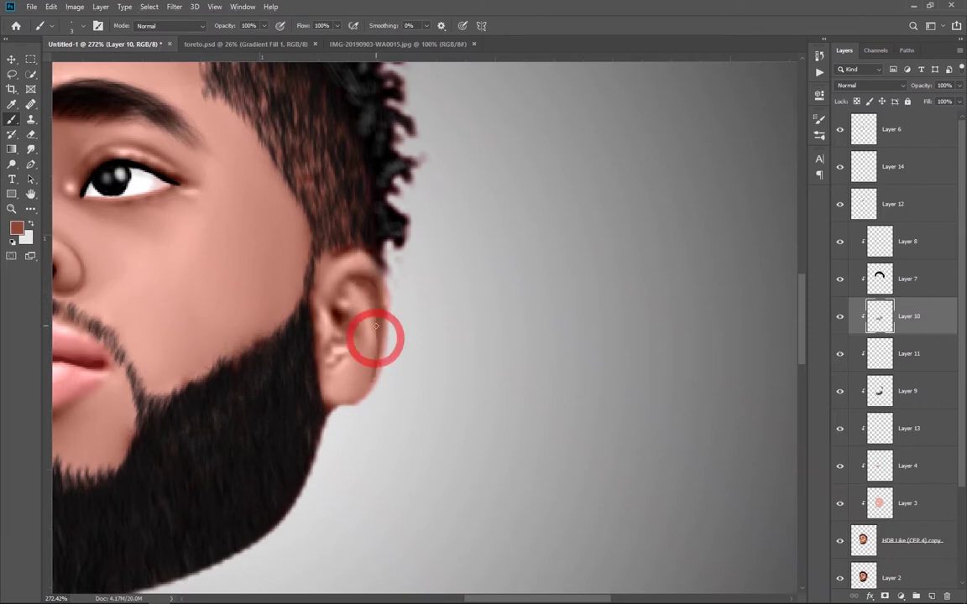
pyautogui.moveTo(341, 287); pyautogui.dragTo(367, 287)
pyautogui.moveTo(371, 347); pyautogui.dragTo(344, 324)
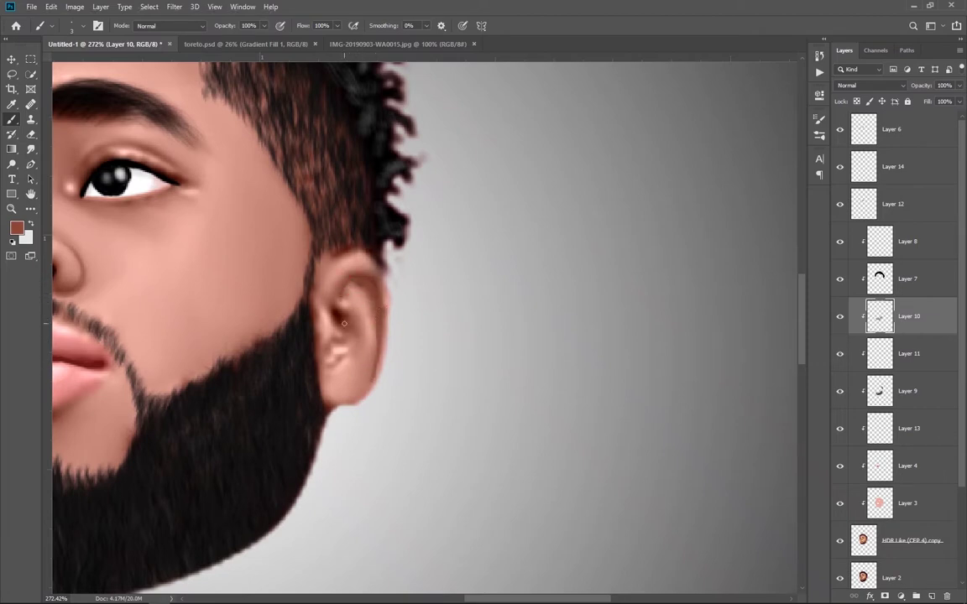
pyautogui.moveTo(356, 400); pyautogui.dragTo(381, 371)
pyautogui.hotkey('alt', ']')
pyautogui.hotkey('alt', ']')
pyautogui.hotkey('alt', ']')
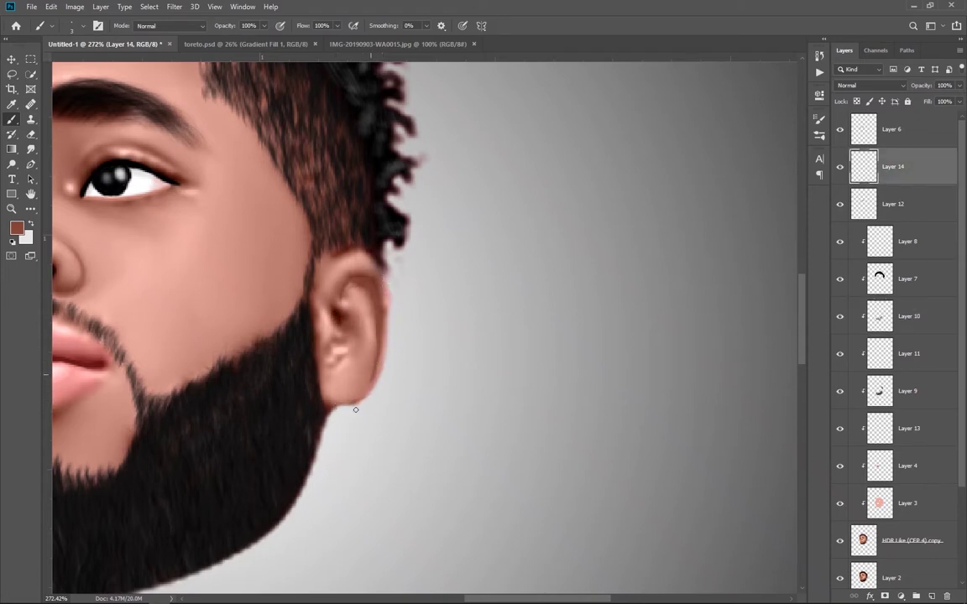
pyautogui.moveTo(385, 351); pyautogui.dragTo(386, 302)
pyautogui.moveTo(384, 341); pyautogui.dragTo(364, 401)
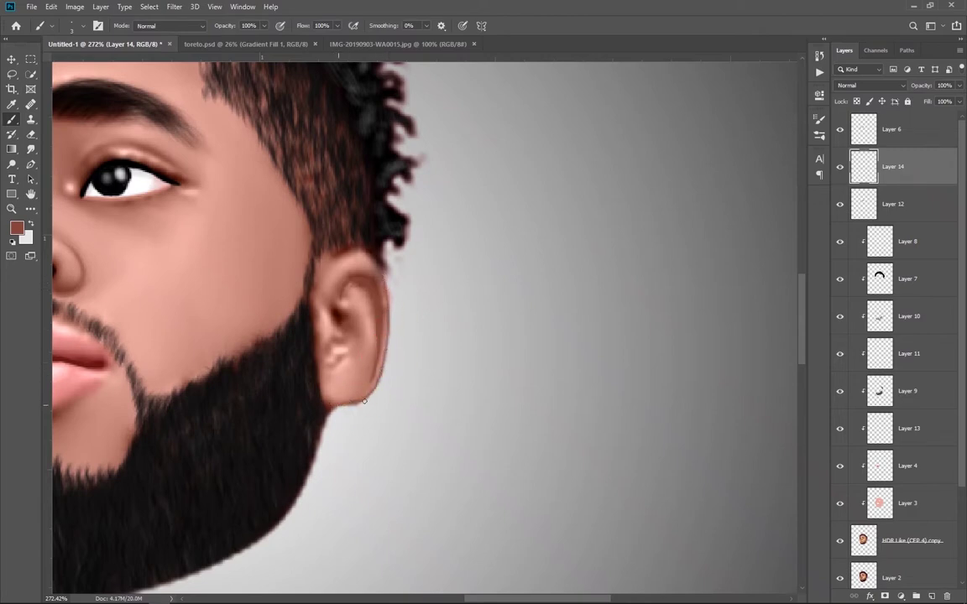
# - Outline the upper ear rim in darker brown and add a lighter lobe highlight
pyautogui.click(16, 227)
pyautogui.click(567, 222)
pyautogui.press('Return')
pyautogui.rightClick(542, 203)
pyautogui.doubleClick(605, 275)
pyautogui.moveTo(377, 299); pyautogui.dragTo(370, 281)
pyautogui.rightClick(535, 296)
pyautogui.press('Escape')
pyautogui.moveTo(318, 256); pyautogui.dragTo(358, 277)
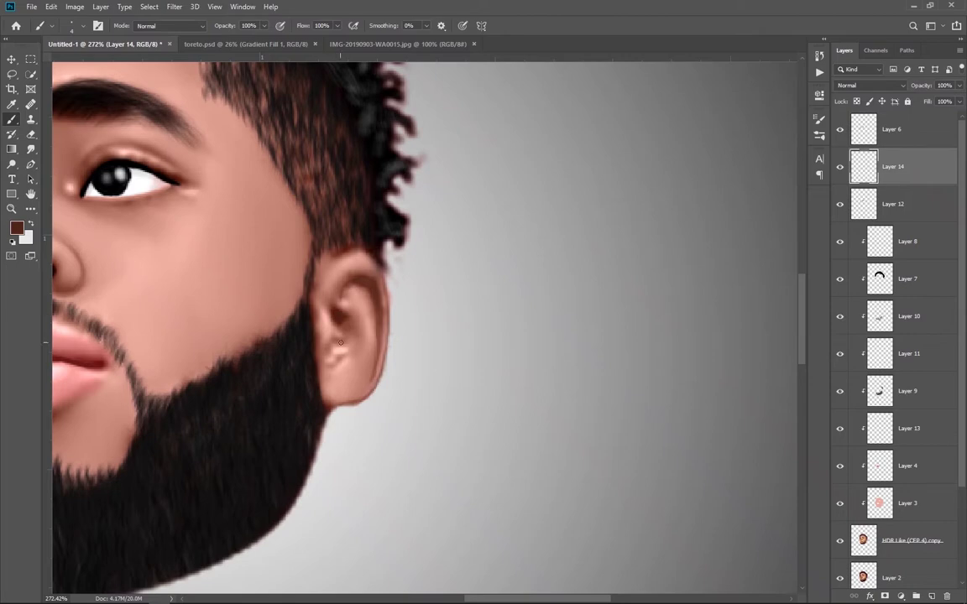
pyautogui.moveTo(338, 342); pyautogui.dragTo(329, 363)
# - Make the HDR Like (CEP 4) copy face layer active with the Dodge tool ready
pyautogui.scroll(-2, 415, 373)
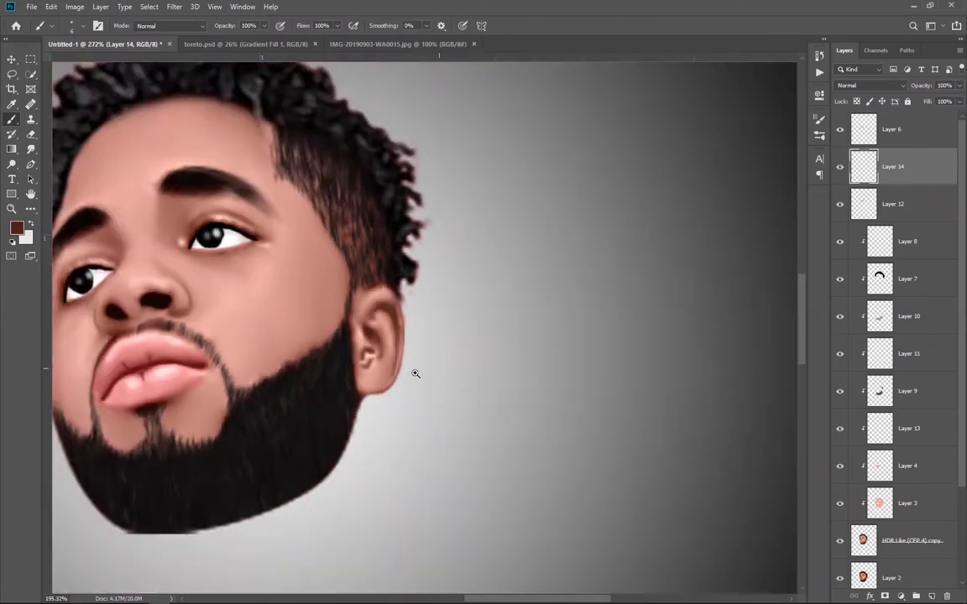
pyautogui.scroll(-2, 414, 373)
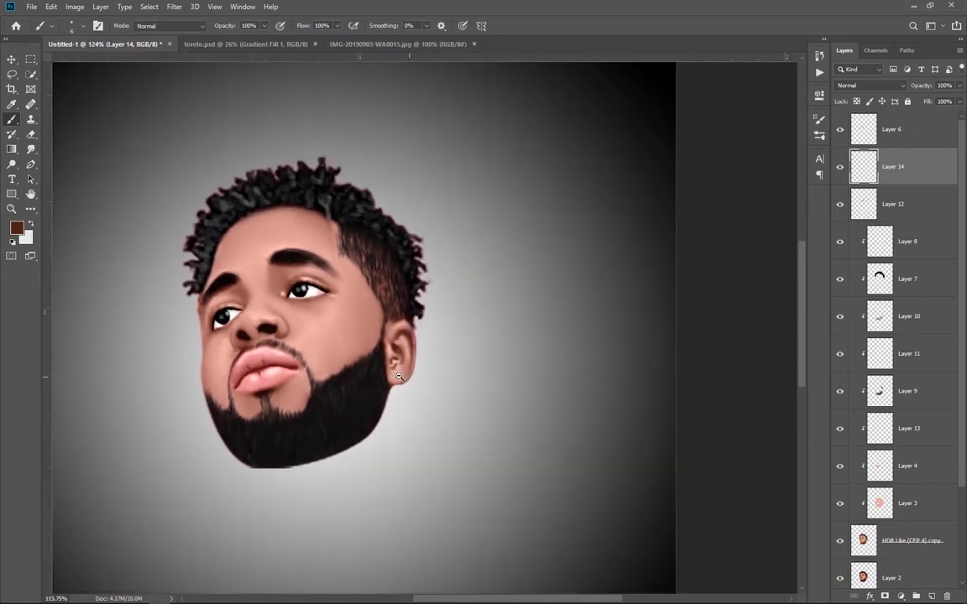
pyautogui.scroll(1, 384, 334)
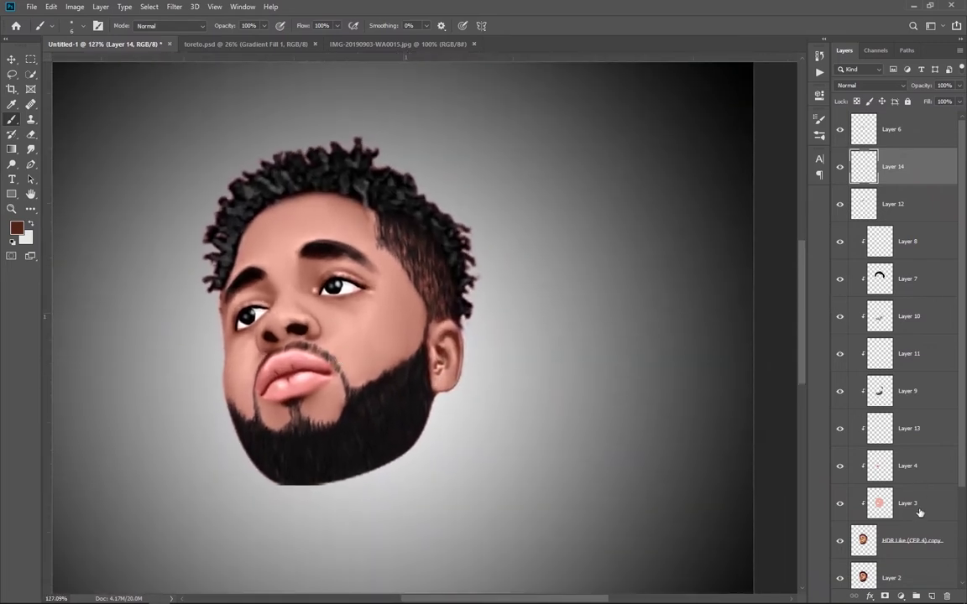
pyautogui.click(914, 539)
pyautogui.press('o')
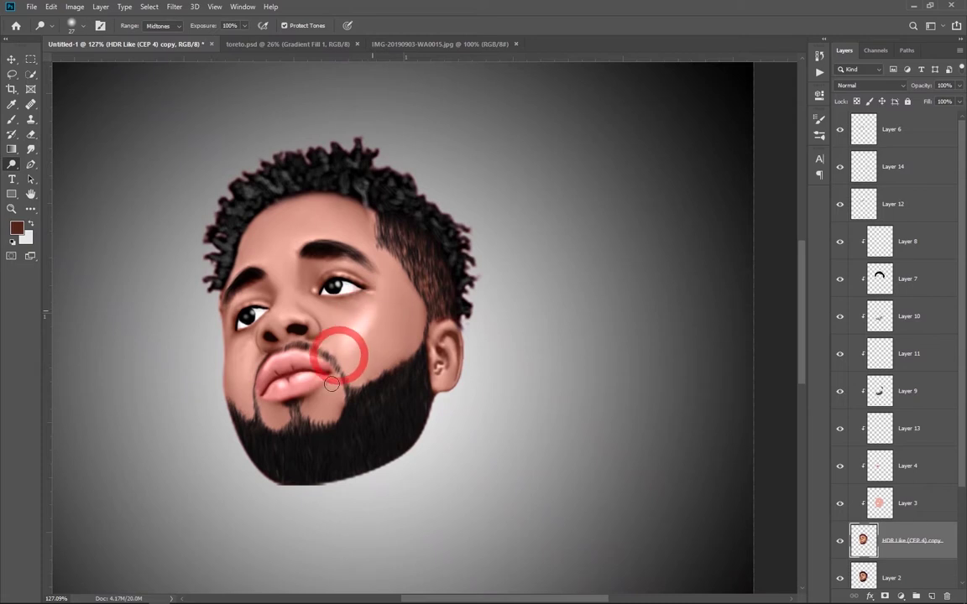
# - Dodge the cheek under the eye, then merge Layer 8 through the HDR face layer
pyautogui.moveTo(370, 312); pyautogui.dragTo(341, 345)
pyautogui.click(906, 241)
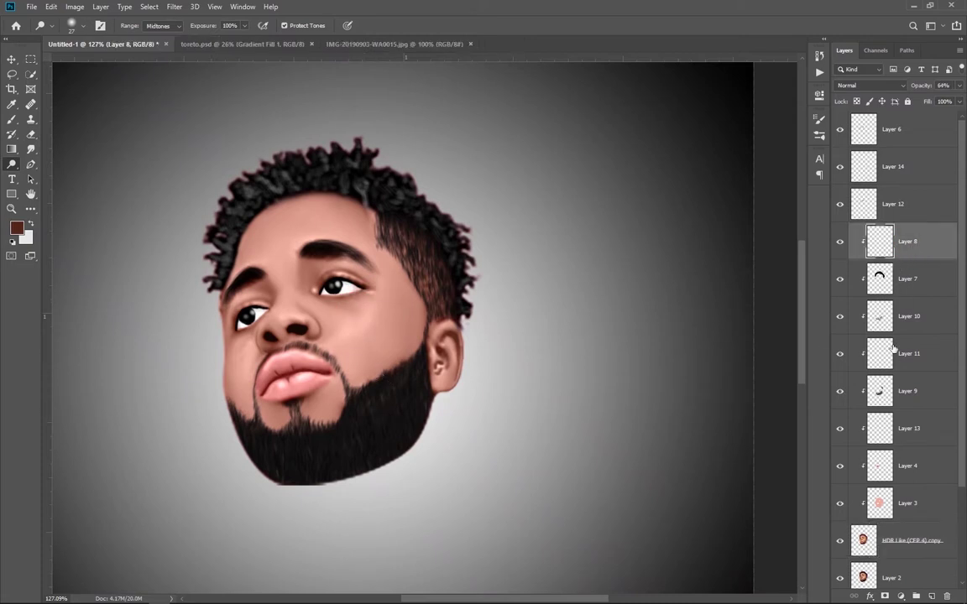
pyautogui.scroll(-1, 911, 378)
pyautogui.keyDown('shift'); pyautogui.click(914, 504); pyautogui.keyUp('shift')
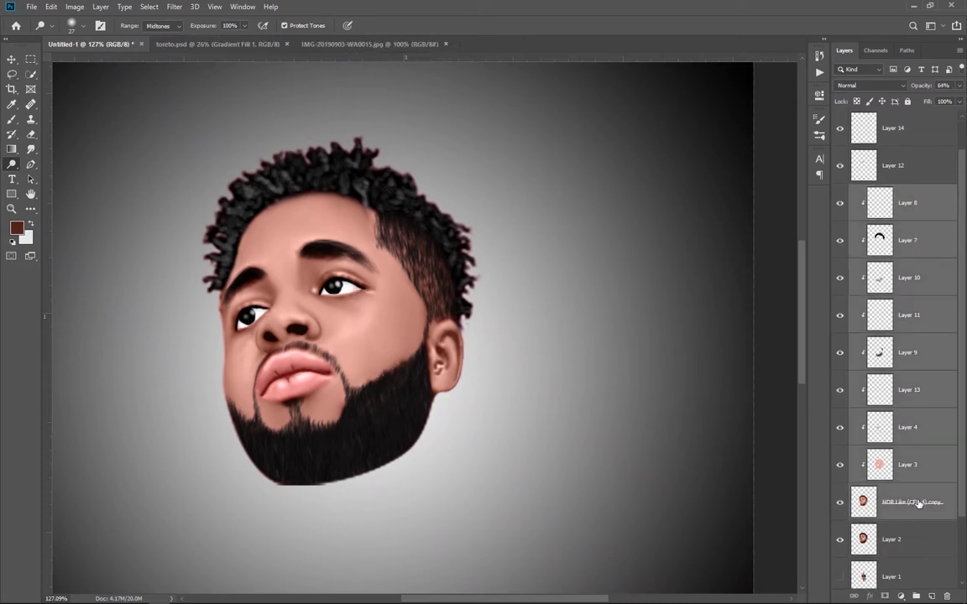
pyautogui.hotkey('ctrl', 'e')
# - Dodge both cheeks and the beard below the lower lip brighter
pyautogui.scroll(1, 361, 327)
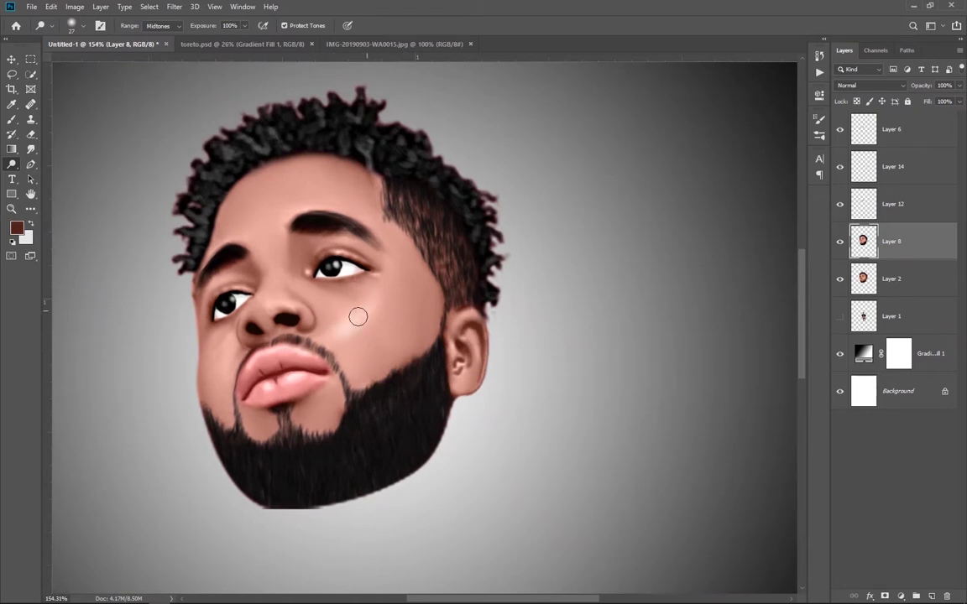
pyautogui.moveTo(357, 317); pyautogui.dragTo(363, 303)
pyautogui.moveTo(216, 360); pyautogui.dragTo(217, 375)
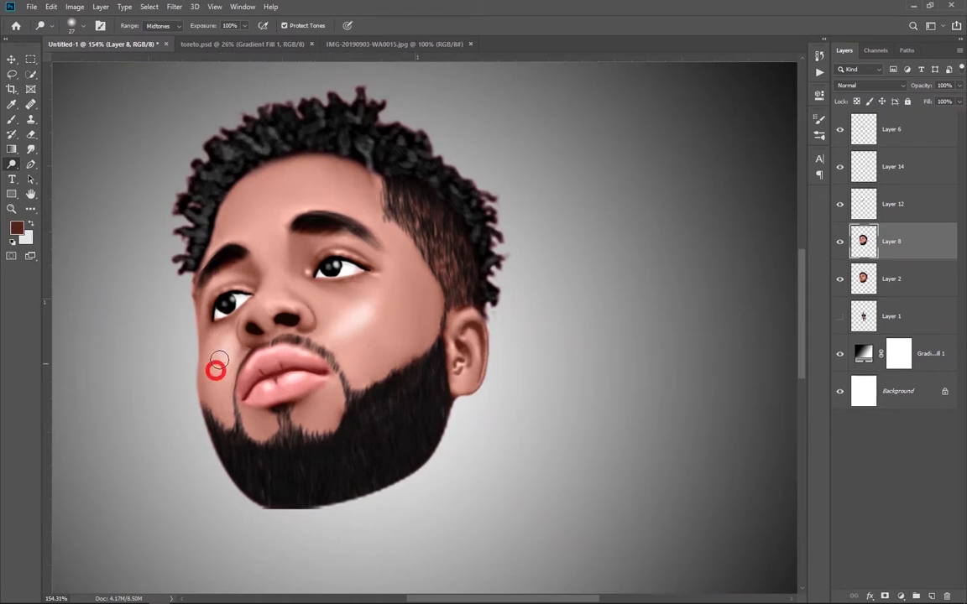
pyautogui.moveTo(317, 295); pyautogui.dragTo(372, 295)
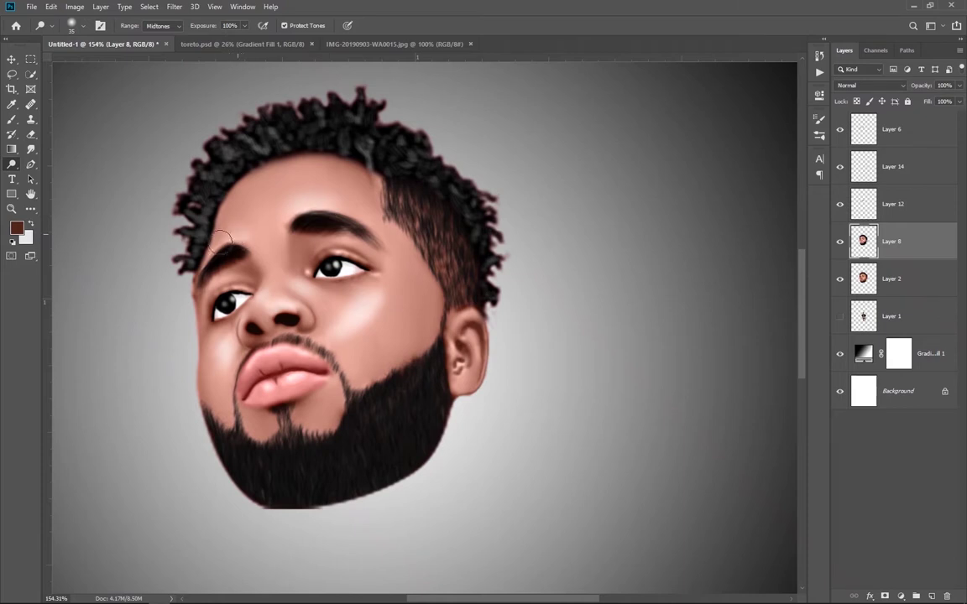
pyautogui.moveTo(268, 422); pyautogui.dragTo(322, 423)
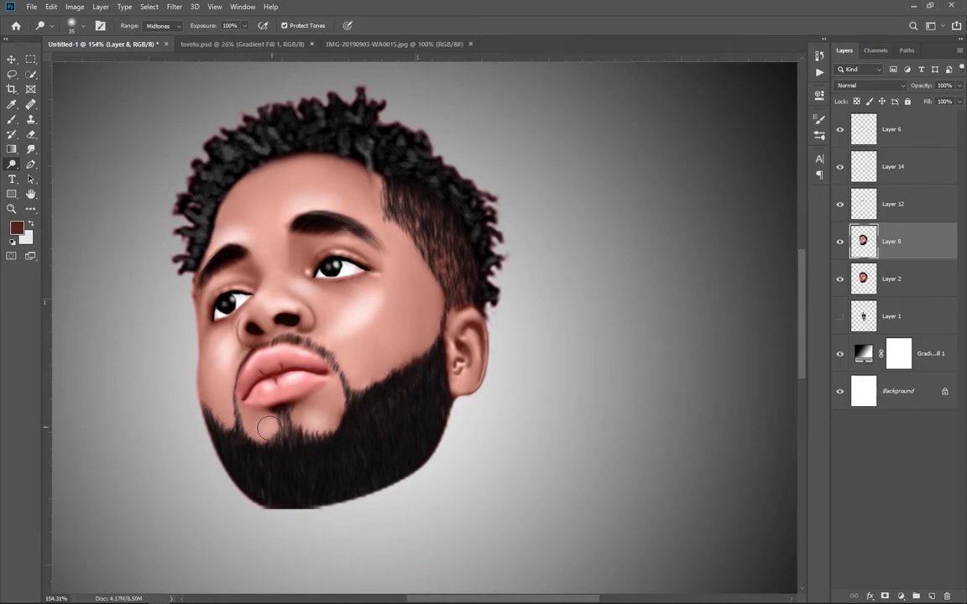
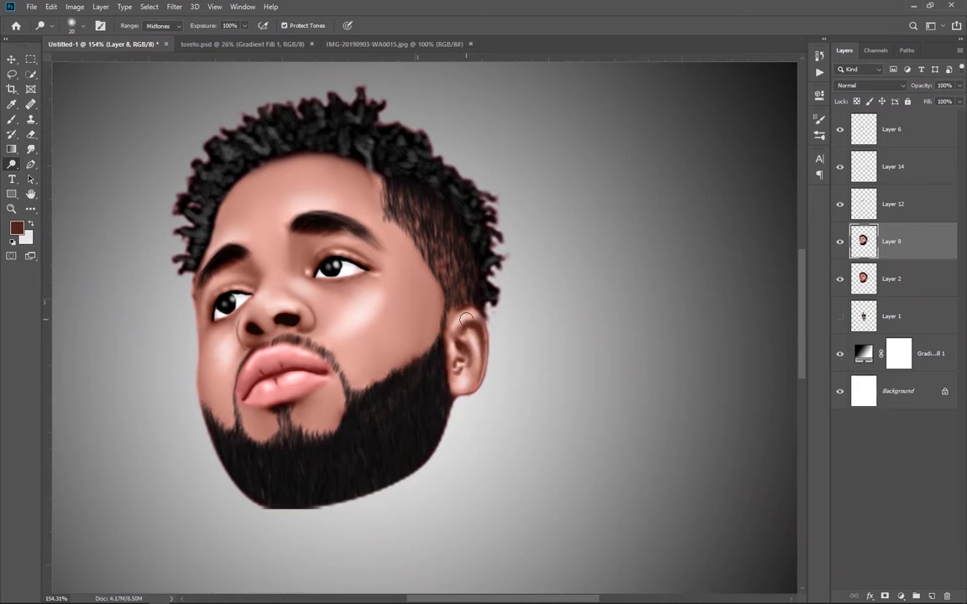
# - Select Layer 12 and lower its opacity to 50%
pyautogui.scroll(-5, 505, 409)
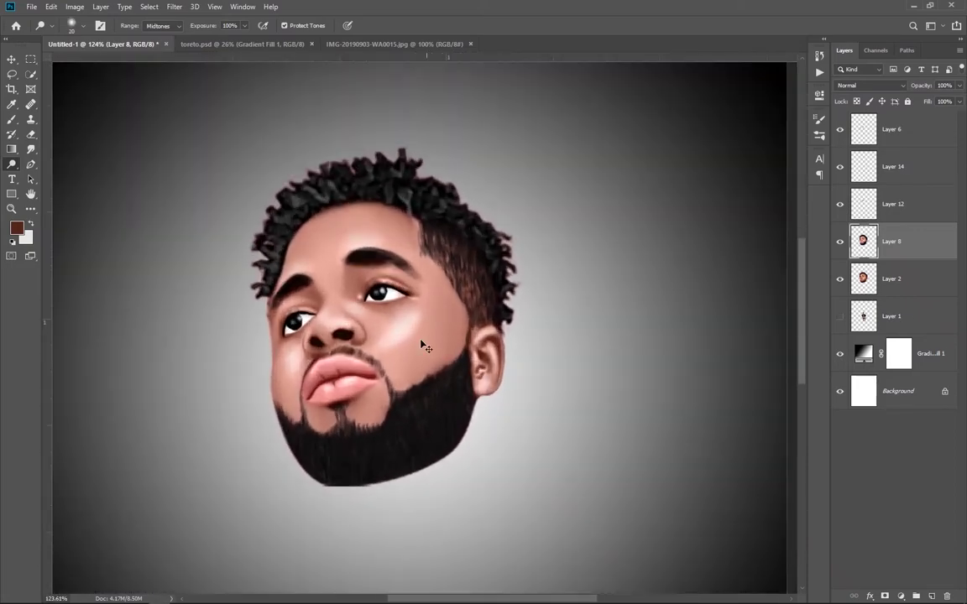
pyautogui.scroll(-2, 449, 374)
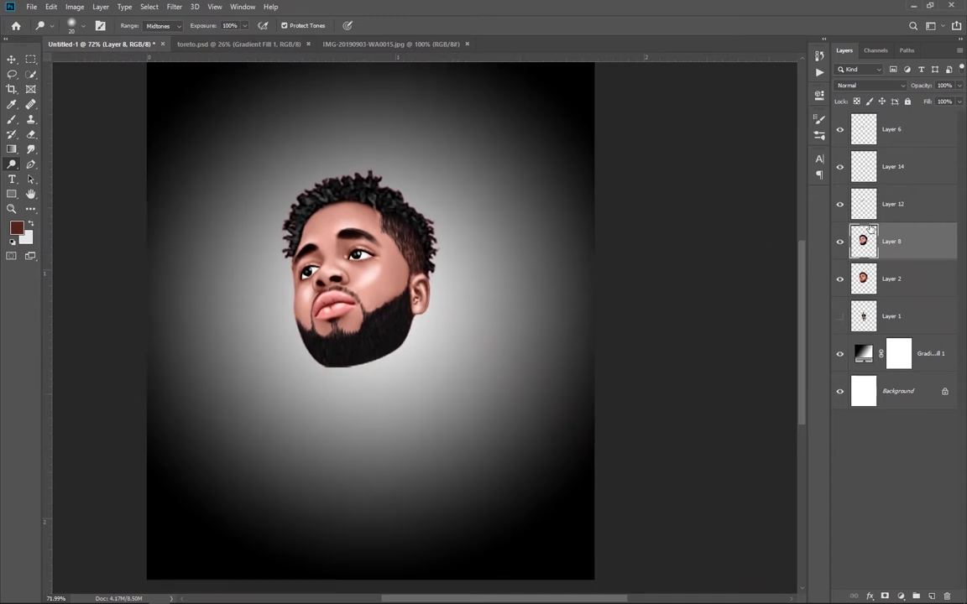
pyautogui.click(894, 205)
pyautogui.hotkey('ctrl', '+')
pyautogui.hotkey('ctrl', '+')
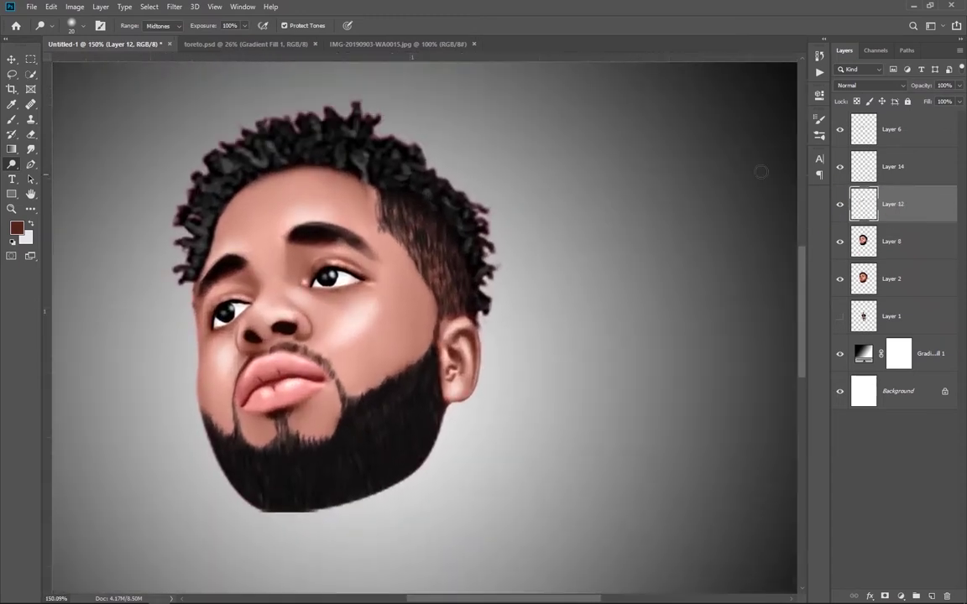
# - Erase a shaved gap through the right eyebrow with a soft pressure-sized eraser
pyautogui.moveTo(919, 85); pyautogui.dragTo(854, 86)
pyautogui.press('e')
pyautogui.rightClick(541, 217)
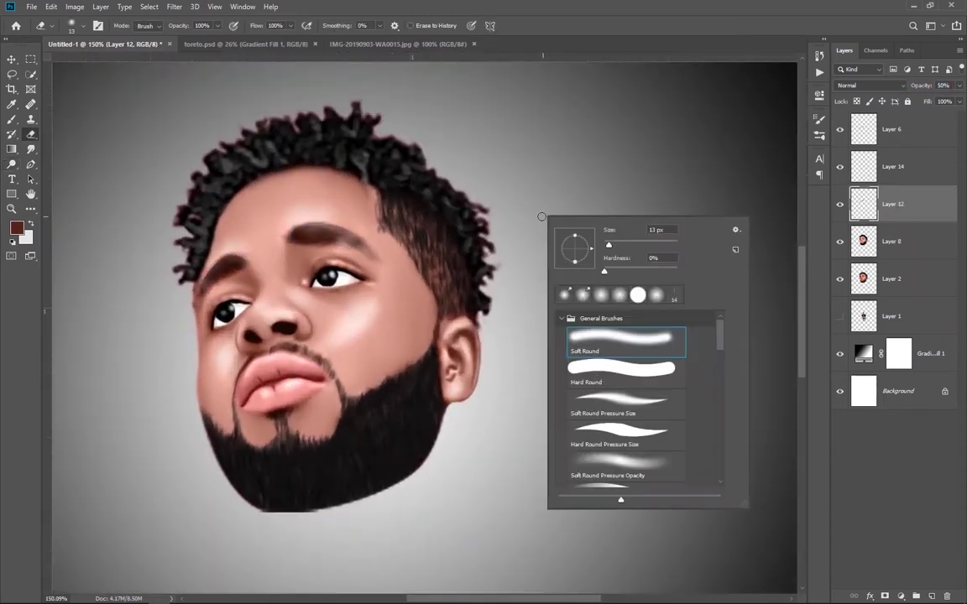
pyautogui.click(619, 402)
pyautogui.scroll(2, 360, 297)
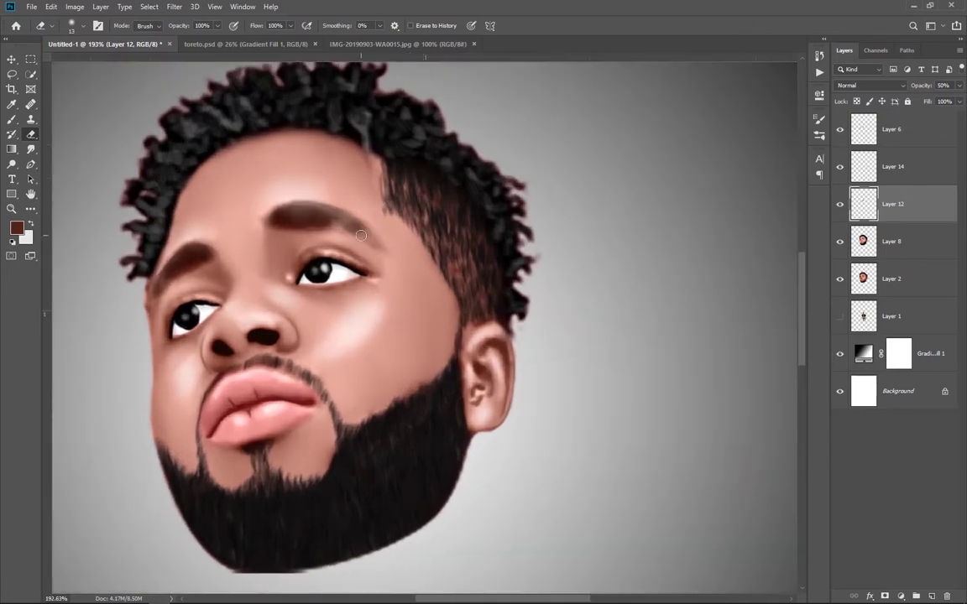
pyautogui.moveTo(367, 227)
pyautogui.mouseDown()
pyautogui.moveTo(349, 211)
pyautogui.moveTo(340, 215)
pyautogui.mouseUp()
# - Adjust the eyebrow layer's opacity and zoom out to review the whole portrait
pyautogui.moveTo(920, 85); pyautogui.dragTo(905, 85)
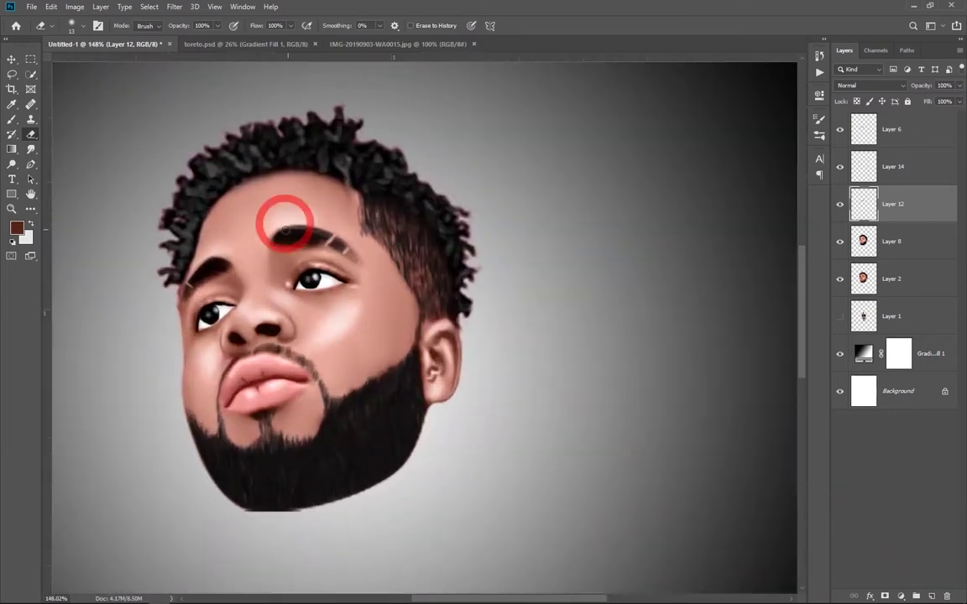
pyautogui.moveTo(311, 225); pyautogui.dragTo(413, 390)
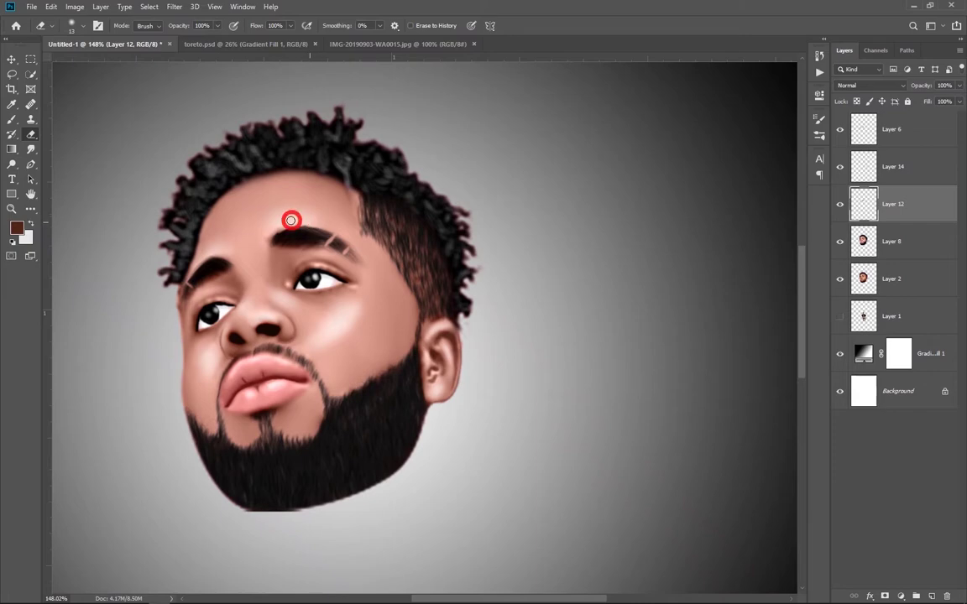
pyautogui.scroll(-3, 413, 389)
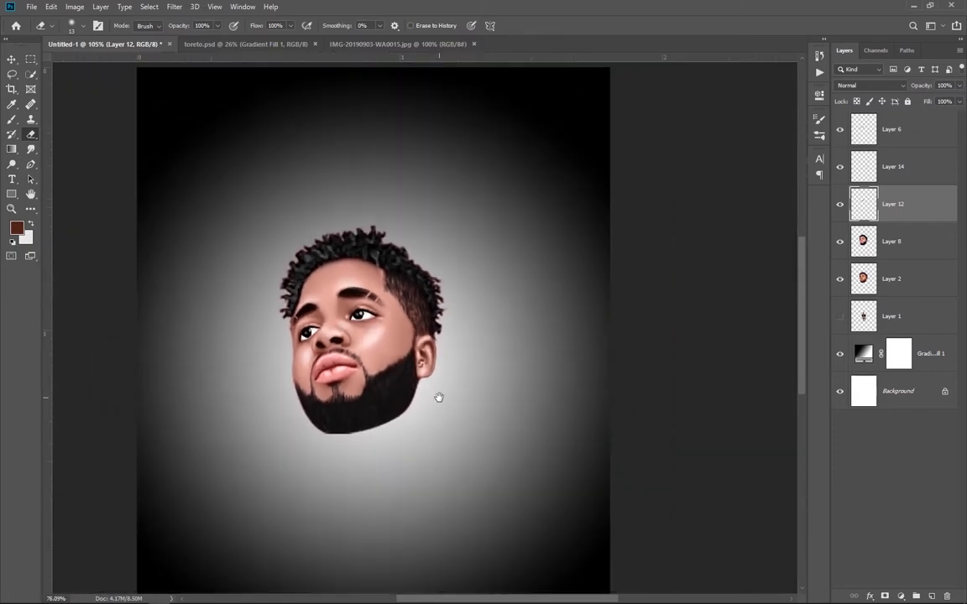
pyautogui.scroll(3, 403, 271)
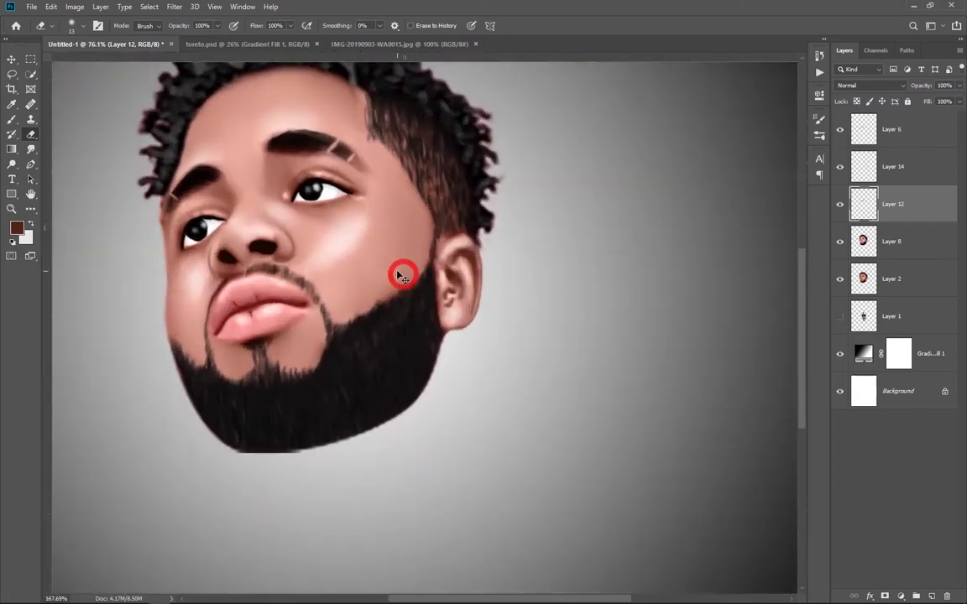
pyautogui.scroll(2, 404, 272)
pyautogui.scroll(-3, 328, 291)
pyautogui.scroll(1, 321, 288)
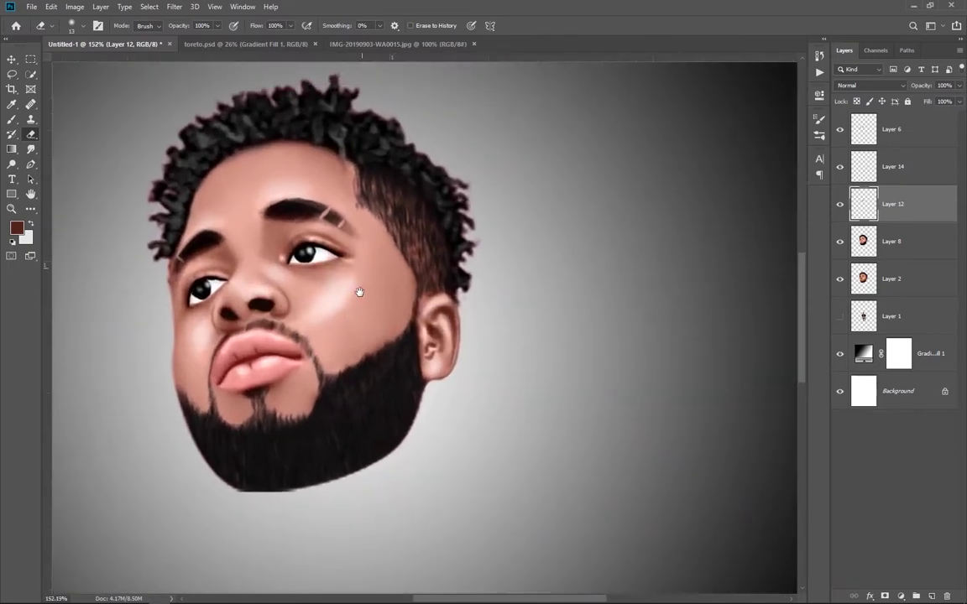
pyautogui.scroll(1, 356, 280)
# - Switch to the Smudge tool with face layer Layer 8 active
pyautogui.hotkey('alt', '[')
pyautogui.click(31, 149)
pyautogui.click(323, 267)
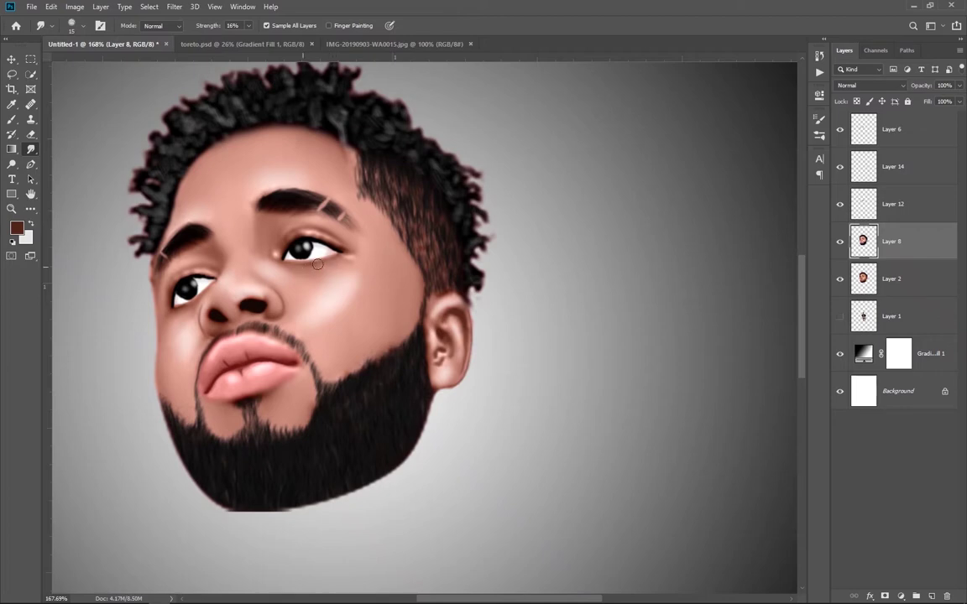
# - Smudge the skin beside and below the right eye on Layer 8 at 16% strength
pyautogui.moveTo(295, 266); pyautogui.dragTo(305, 266)
pyautogui.click(321, 265)
pyautogui.scroll(2, 459, 283)
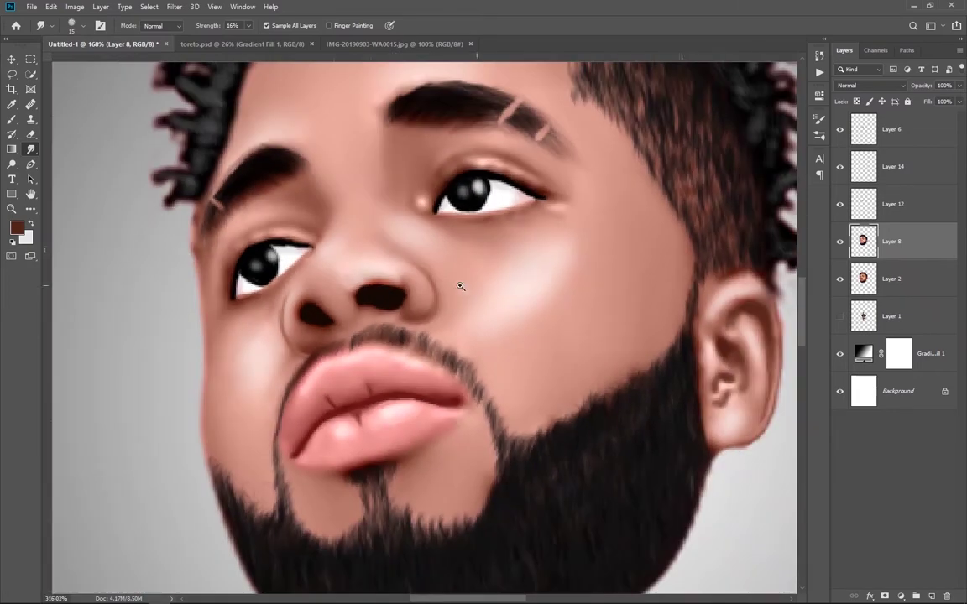
pyautogui.scroll(-5, 459, 283)
pyautogui.scroll(3, 282, 297)
pyautogui.scroll(2, 282, 297)
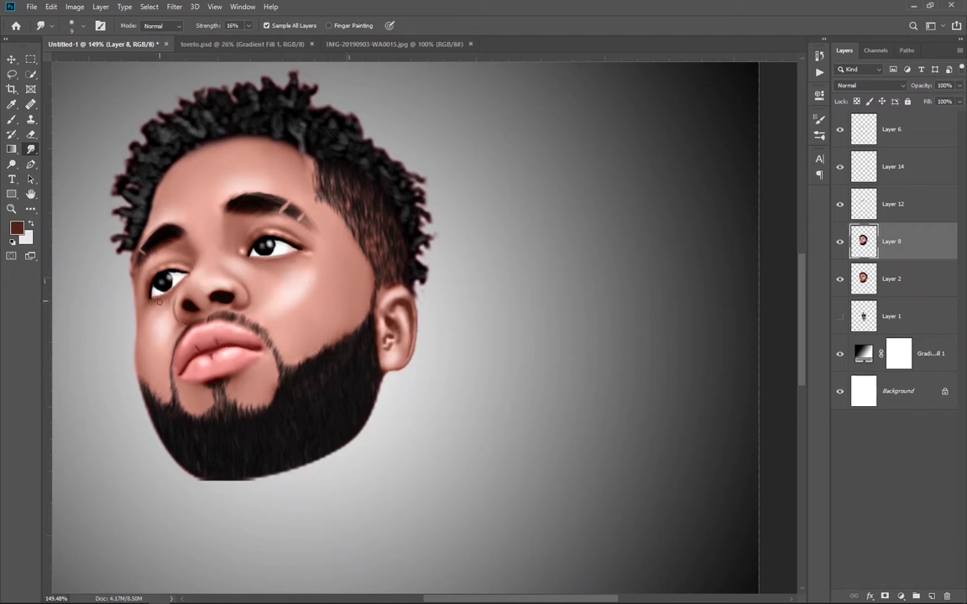
pyautogui.scroll(-3, 241, 230)
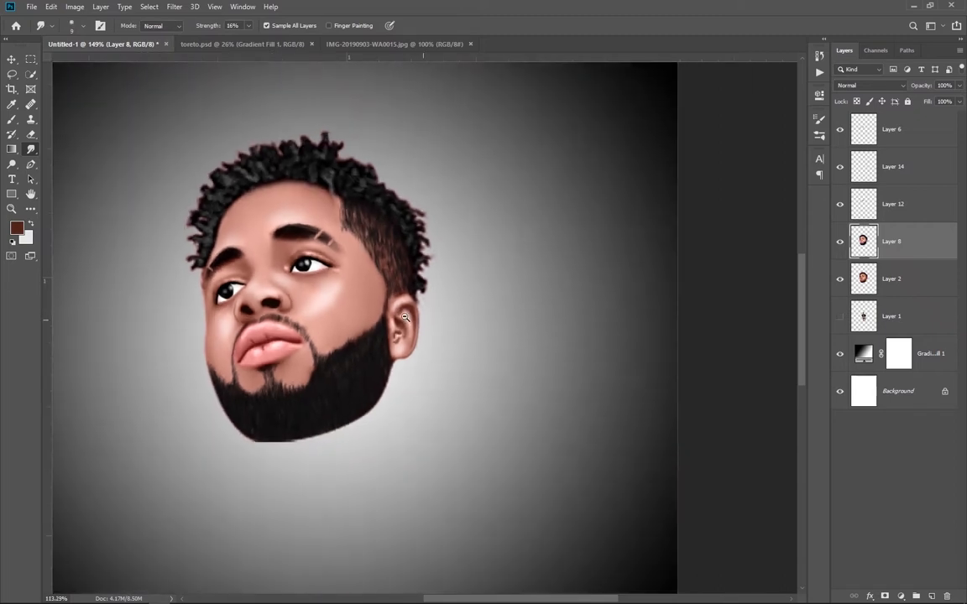
pyautogui.scroll(-2, 335, 294)
pyautogui.scroll(-1, 428, 367)
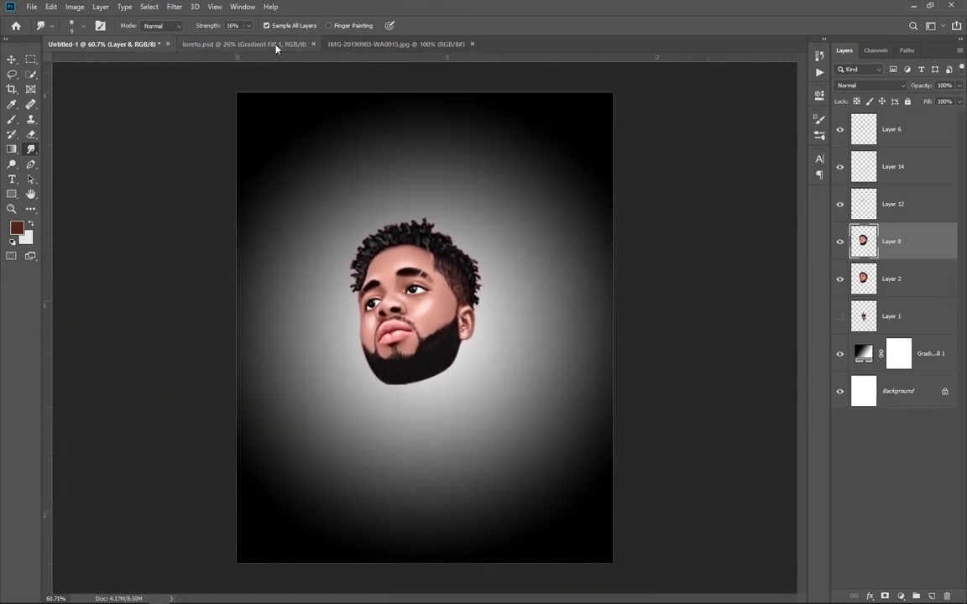
# - Drag the thumbs-up figure from toreto.psd into the portrait and merge the head layers
pyautogui.click(246, 43)
pyautogui.press('v')
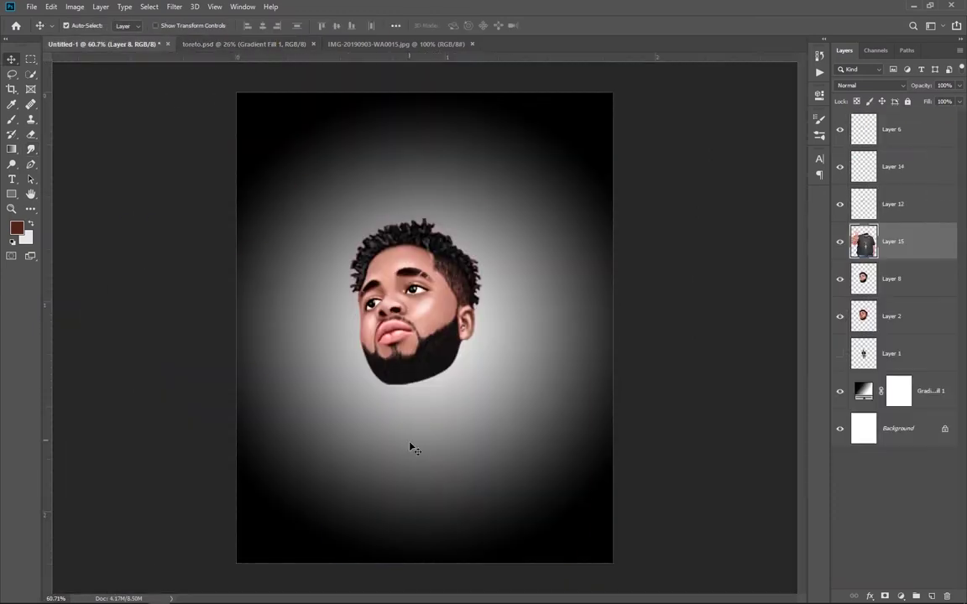
pyautogui.moveTo(128, 50); pyautogui.dragTo(410, 444)
pyautogui.click(919, 242)
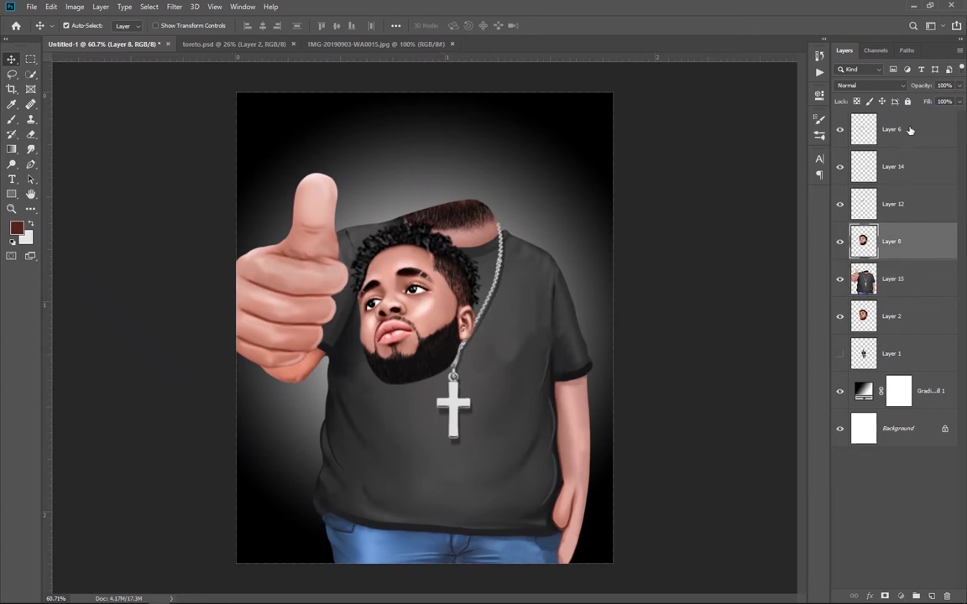
pyautogui.keyDown('shift'); pyautogui.click(915, 130); pyautogui.keyUp('shift')
pyautogui.hotkey('ctrl', 'e')
# - Scale the thumbs-up body to about a third and place it under the head
pyautogui.click(914, 166)
pyautogui.hotkey('ctrl', 't')
pyautogui.moveTo(600, 172); pyautogui.dragTo(470, 339)
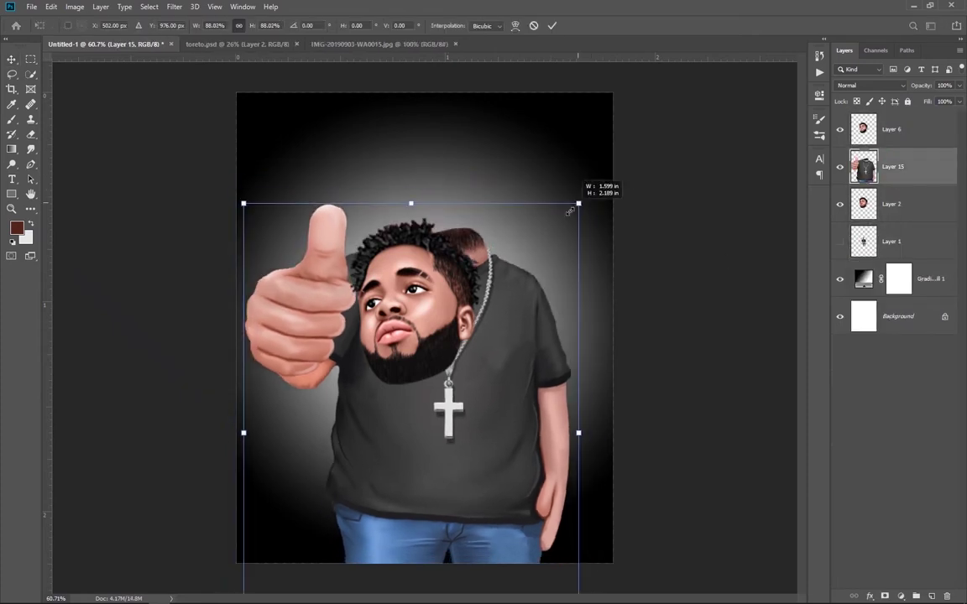
pyautogui.moveTo(449, 415); pyautogui.dragTo(426, 450)
pyautogui.click(552, 26)
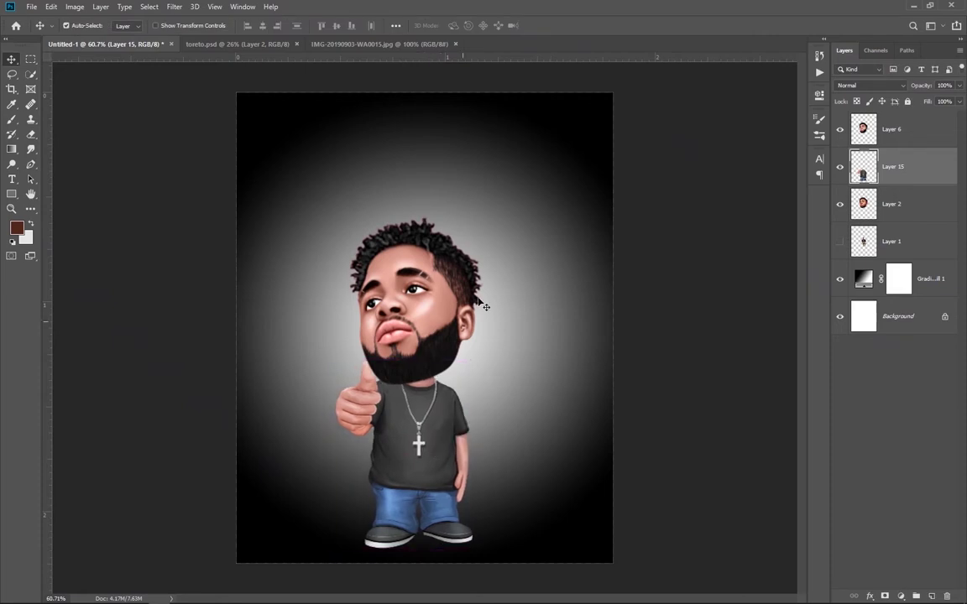
# - Scale the merged head slightly smaller and hide Layer 2
pyautogui.click(899, 128)
pyautogui.hotkey('ctrl', 't')
pyautogui.moveTo(485, 211); pyautogui.dragTo(481, 216)
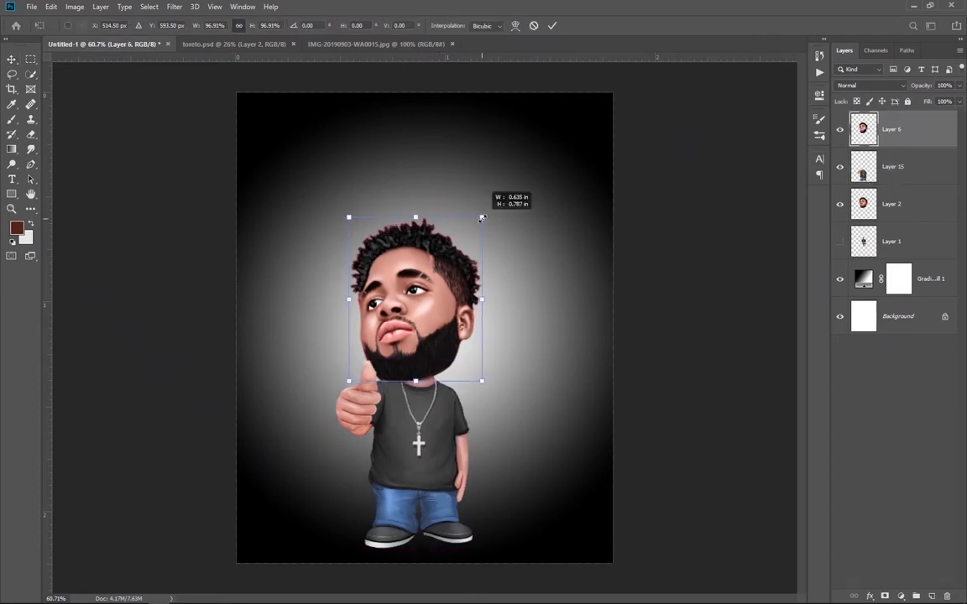
pyautogui.click(840, 204)
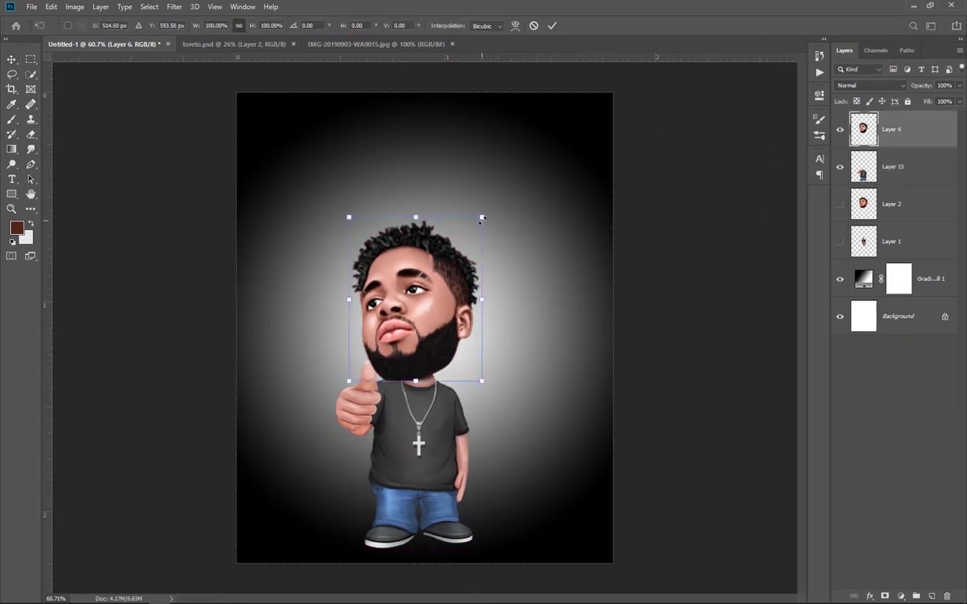
pyautogui.press('Return')
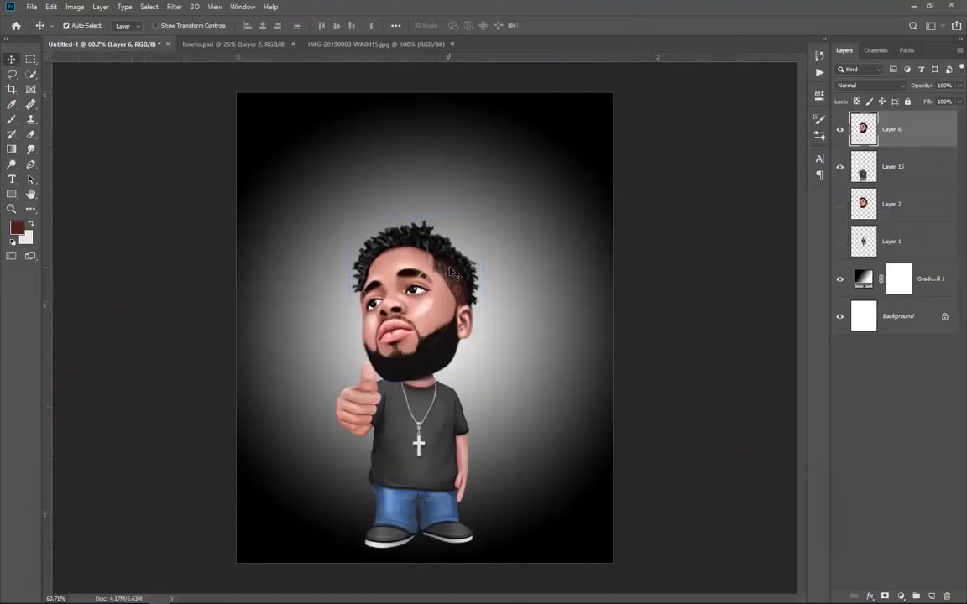
# - Flip the head horizontally and nudge it into place atop the body
pyautogui.hotkey('ctrl', 't')
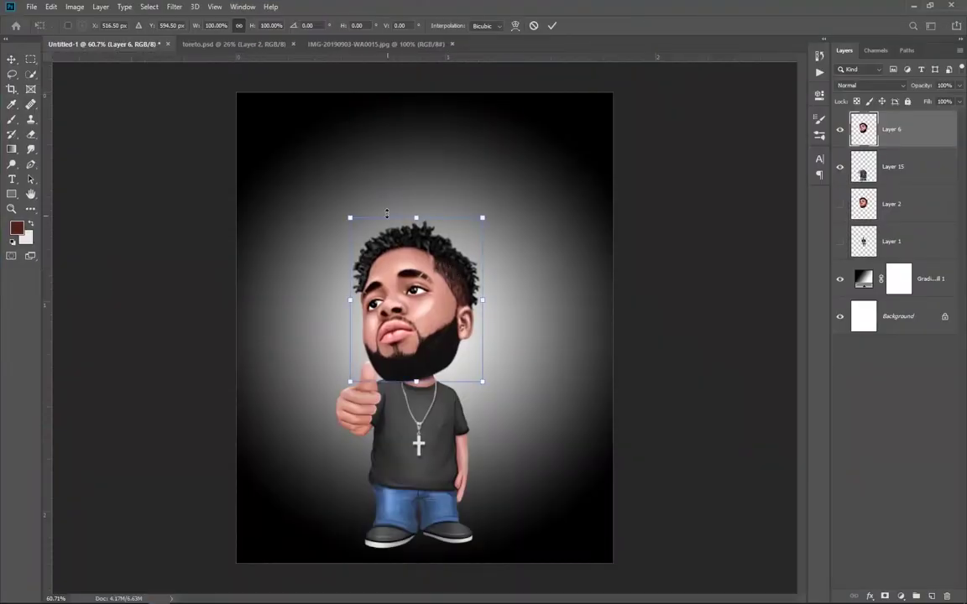
pyautogui.rightClick(443, 313)
pyautogui.click(478, 459)
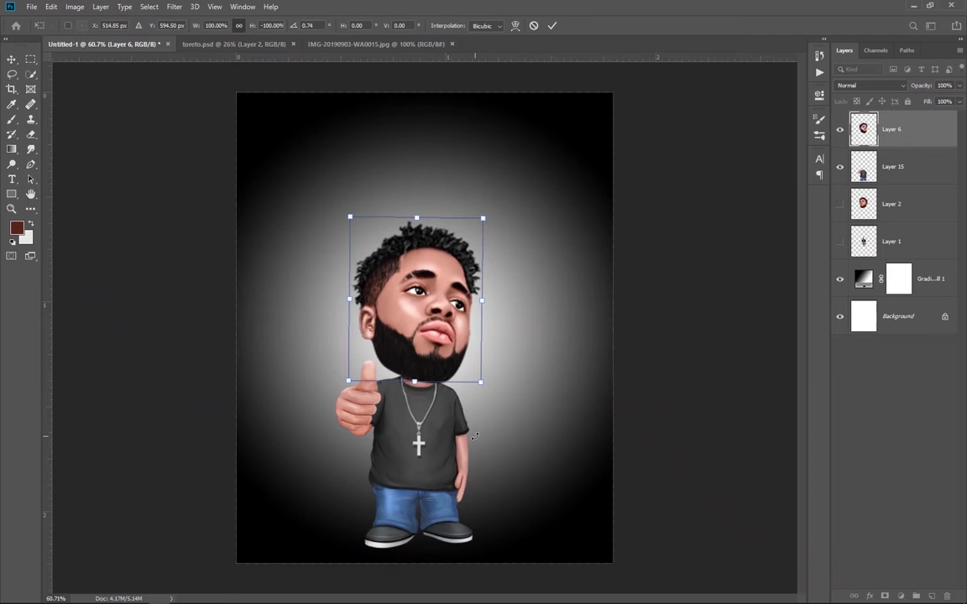
pyautogui.moveTo(475, 435); pyautogui.dragTo(476, 442)
pyautogui.press('Return')
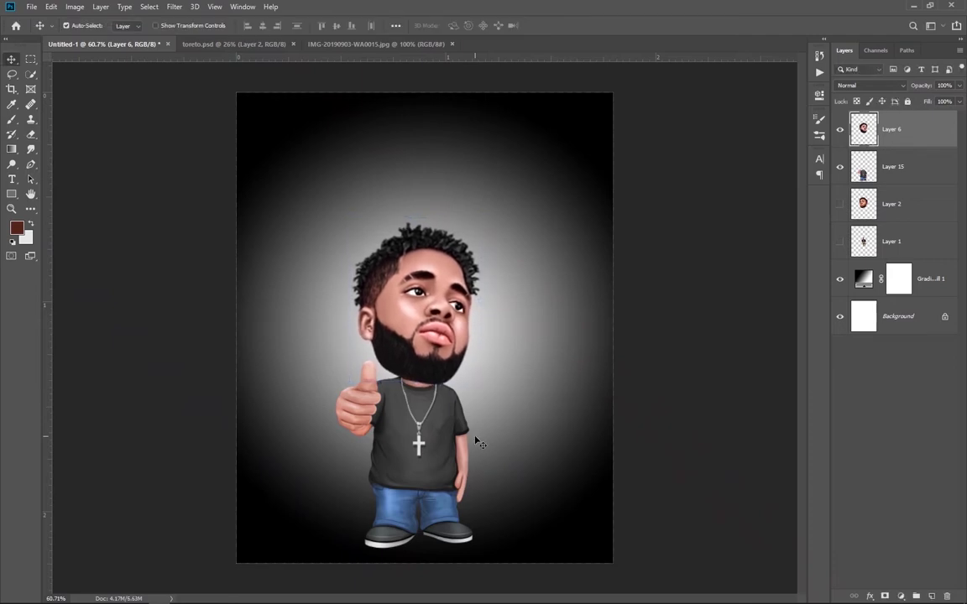
# - Set Smudge on body Layer 15 with Sample All Layers turned off
pyautogui.scroll(5, 476, 441)
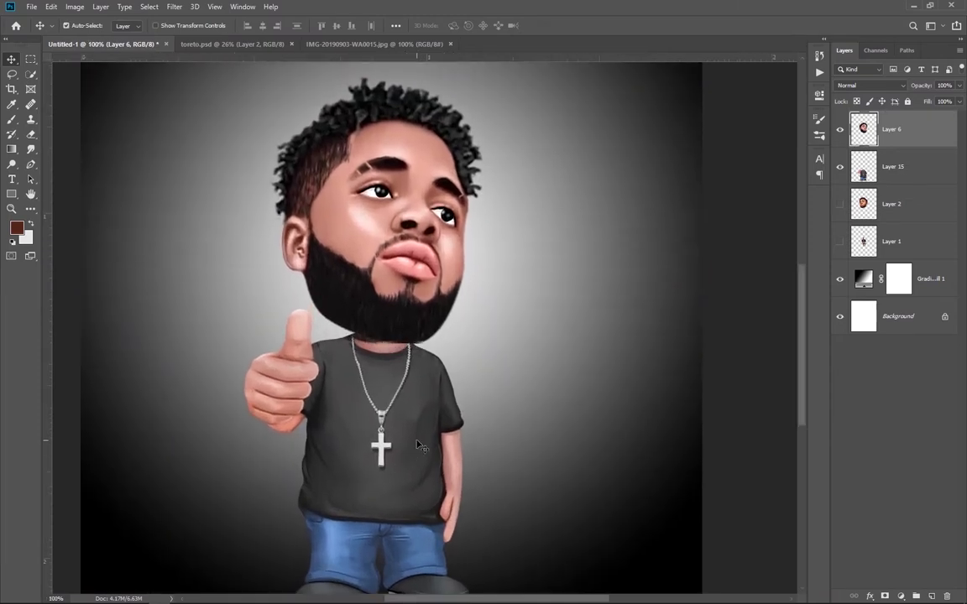
pyautogui.scroll(3, 353, 392)
pyautogui.click(891, 167)
pyautogui.click(30, 149)
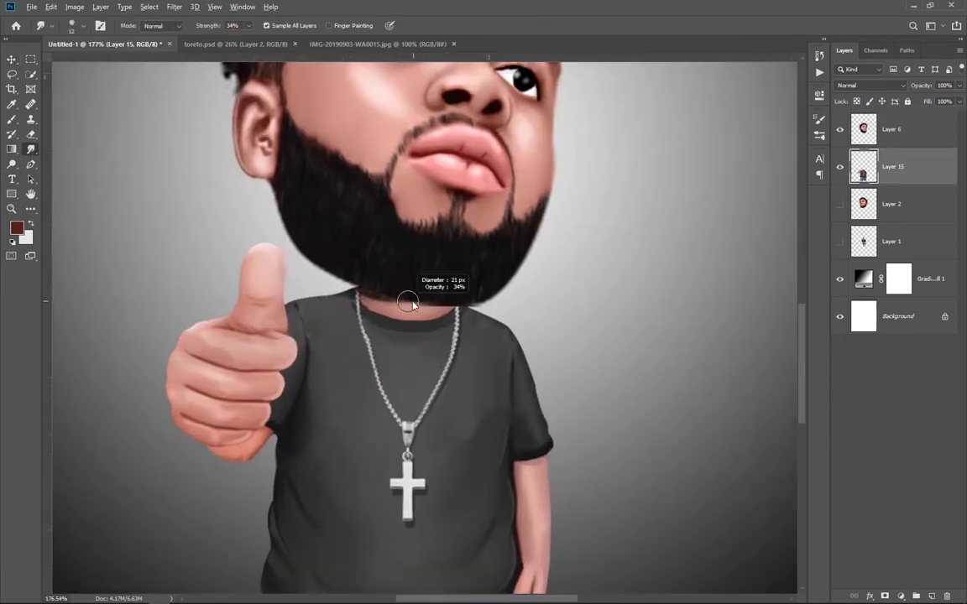
pyautogui.click(266, 25)
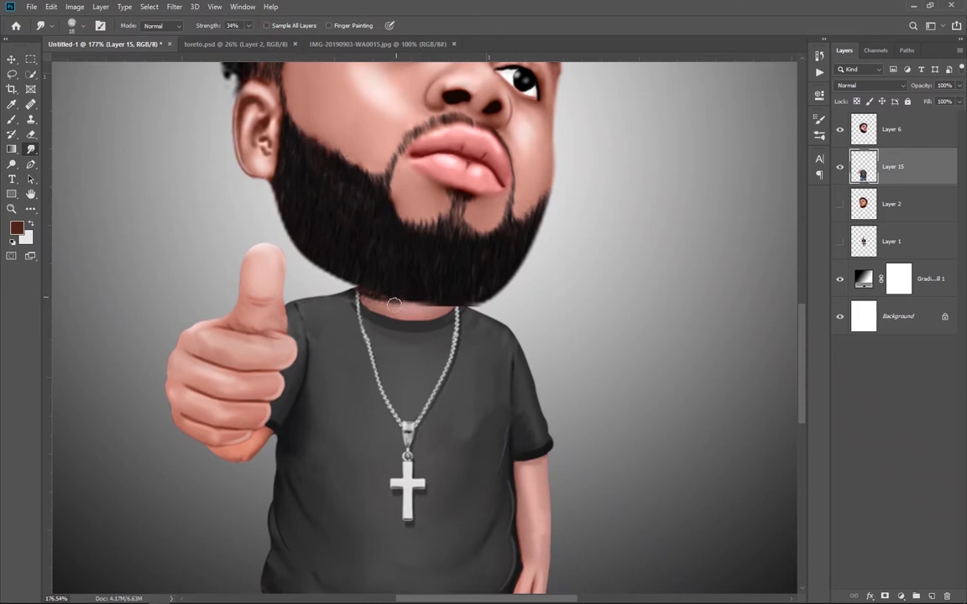
# - Clone-stamp neck skin onto a new layer clipped to the body layer
pyautogui.press('s')
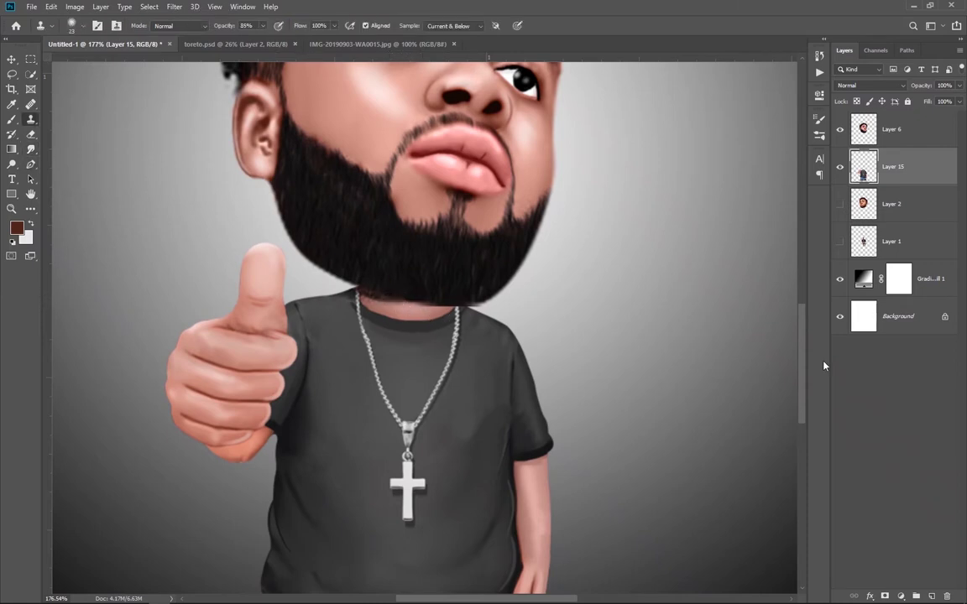
pyautogui.hotkey('ctrl', 'shift', 'alt', 'n')
pyautogui.hotkey('ctrl', 'alt', 'g')
pyautogui.press('[')
pyautogui.press('[')
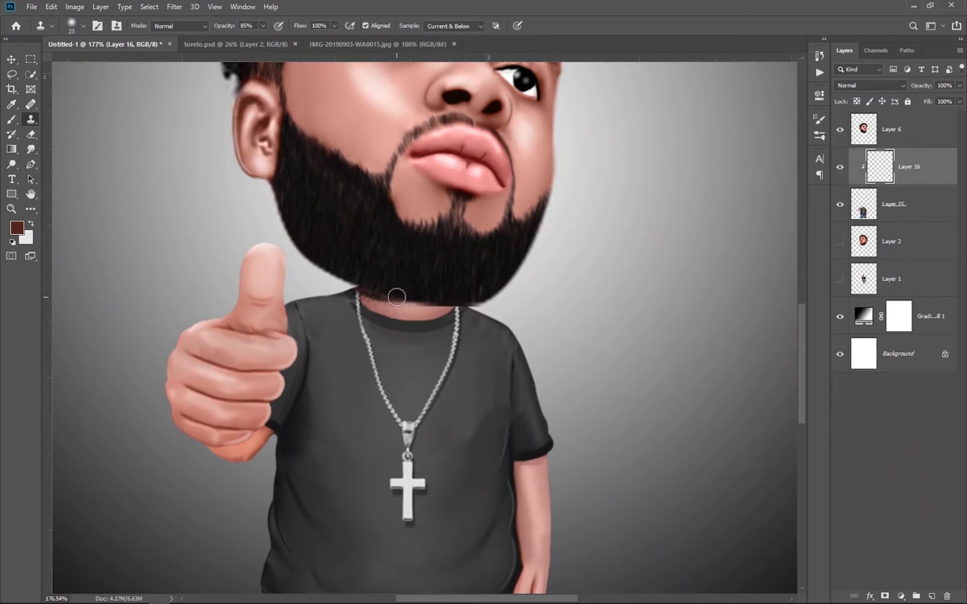
pyautogui.keyDown('alt'); pyautogui.click(387, 299); pyautogui.keyUp('alt')
pyautogui.click(368, 301)
pyautogui.hotkey('ctrl', '0')
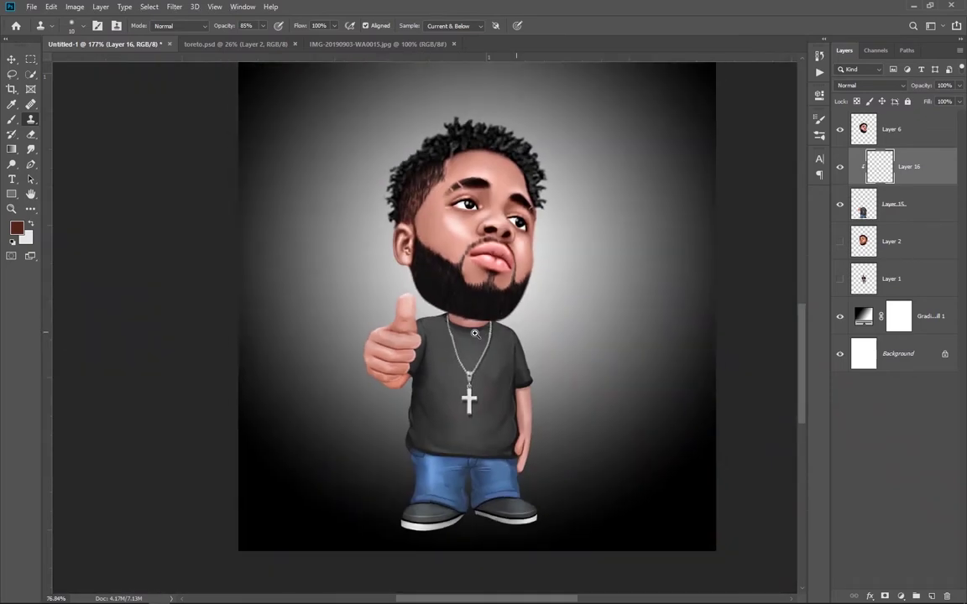
pyautogui.keyDown('ctrl'); pyautogui.click(453, 340); pyautogui.keyUp('ctrl')
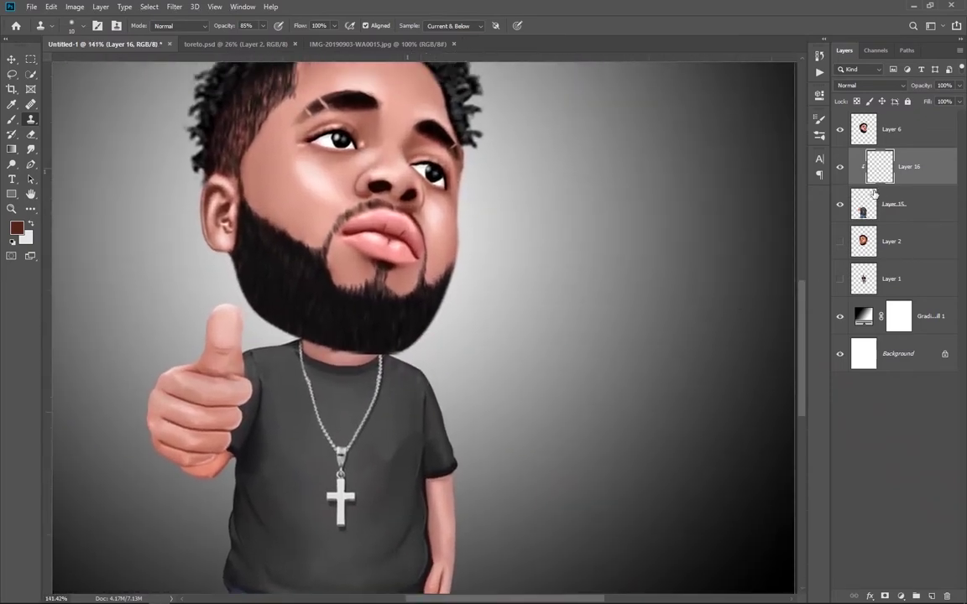
pyautogui.scroll(2, 402, 381)
# - Erase Layer 6's head edge where it overlaps the neck below the beard
pyautogui.press('e')
pyautogui.click(891, 128)
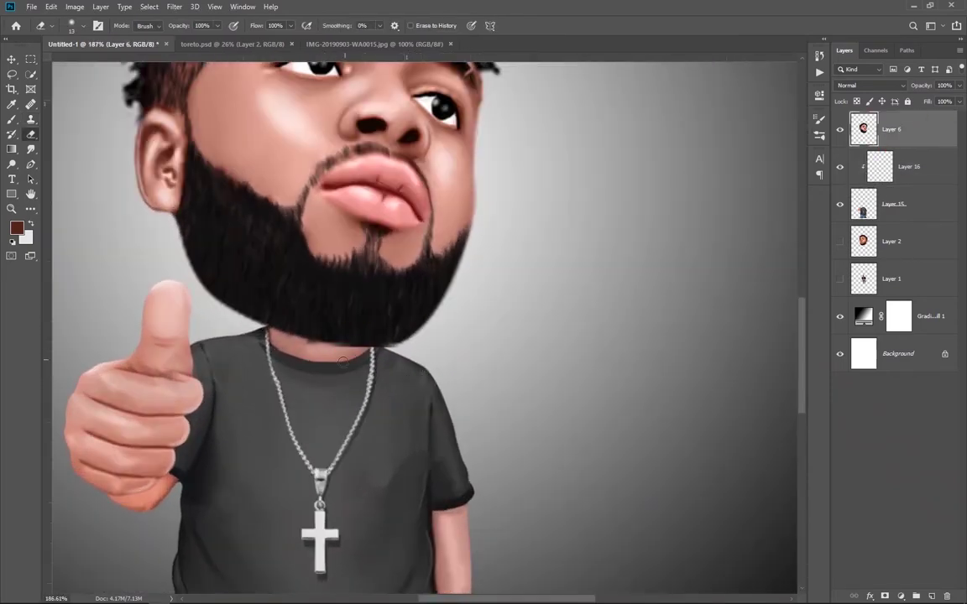
pyautogui.click(360, 345)
pyautogui.click(389, 351)
pyautogui.scroll(-4, 367, 334)
pyautogui.scroll(-1, 483, 371)
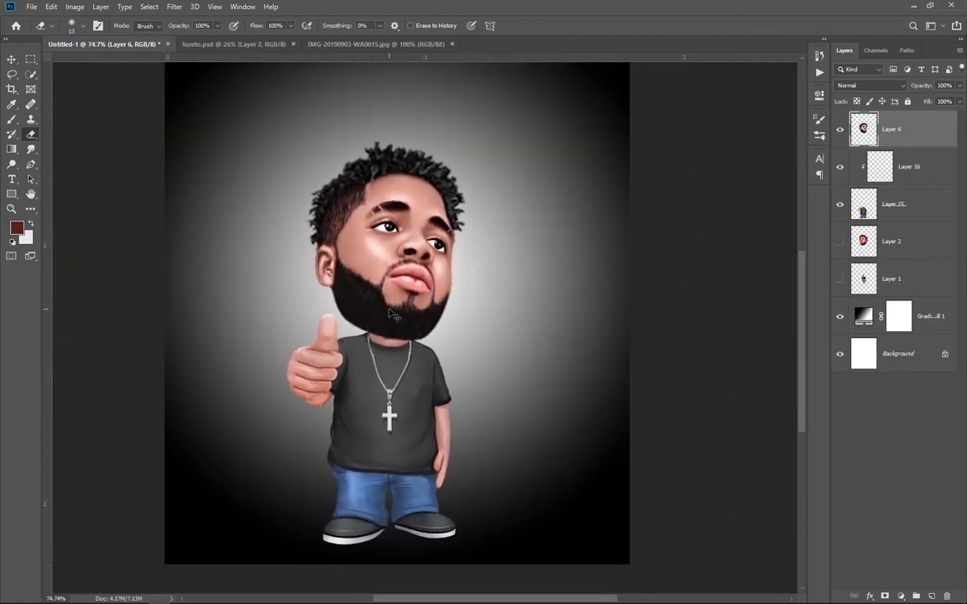
# - Shrink the head to about 95.8% and add a new empty layer above it
pyautogui.hotkey('ctrl', 't')
pyautogui.moveTo(469, 137); pyautogui.dragTo(464, 143)
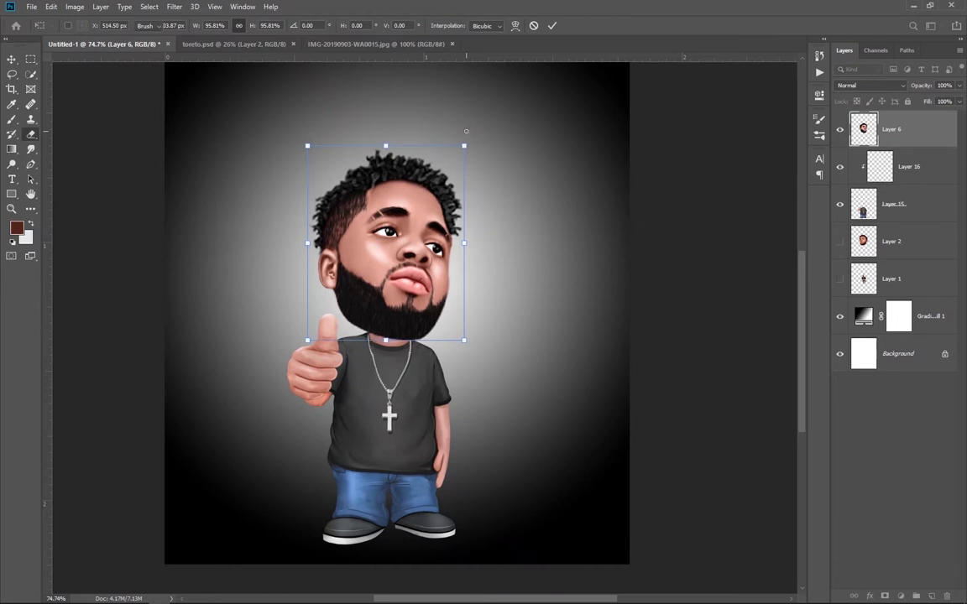
pyautogui.press('Return')
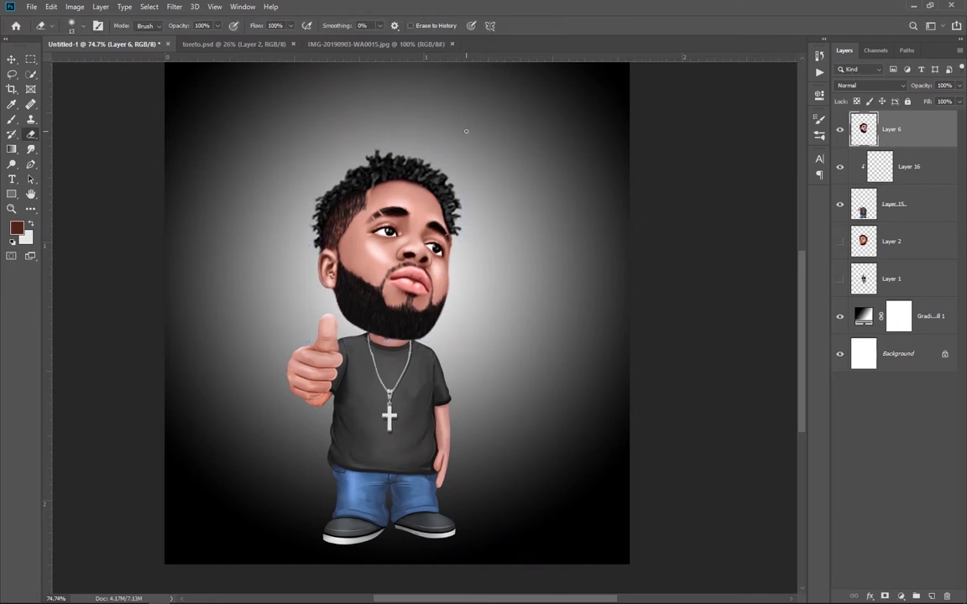
pyautogui.scroll(2, 413, 353)
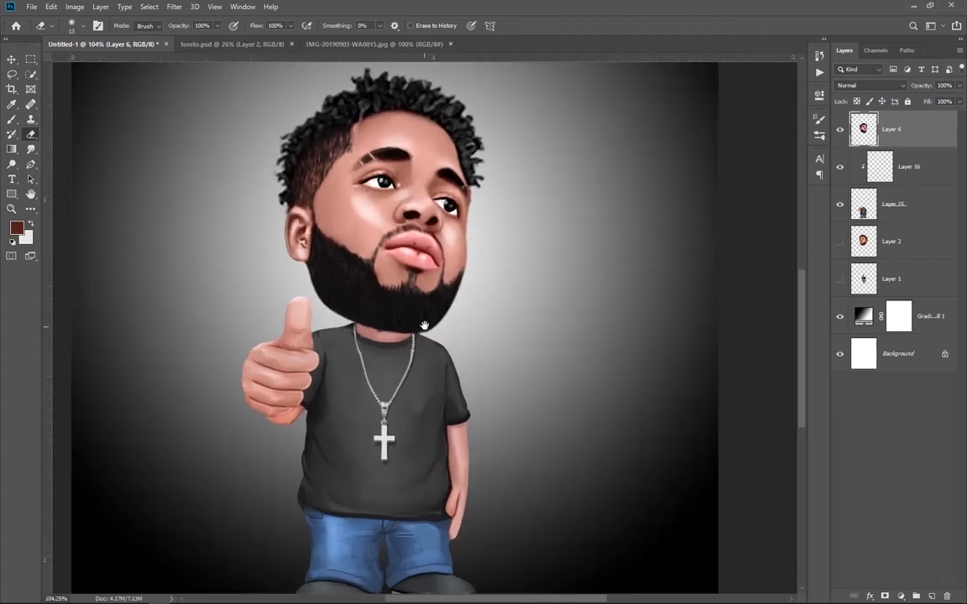
pyautogui.click(932, 596)
pyautogui.rightClick(560, 266)
pyautogui.moveTo(730, 385)
pyautogui.mouseDown()
pyautogui.moveTo(690, 397)
pyautogui.moveTo(733, 411)
pyautogui.mouseUp()
# - Paint black hair strands along the beard's left edge with the NagelSeries43-Fur01 brush
pyautogui.click(638, 408)
pyautogui.press('Return')
pyautogui.scroll(2, 380, 329)
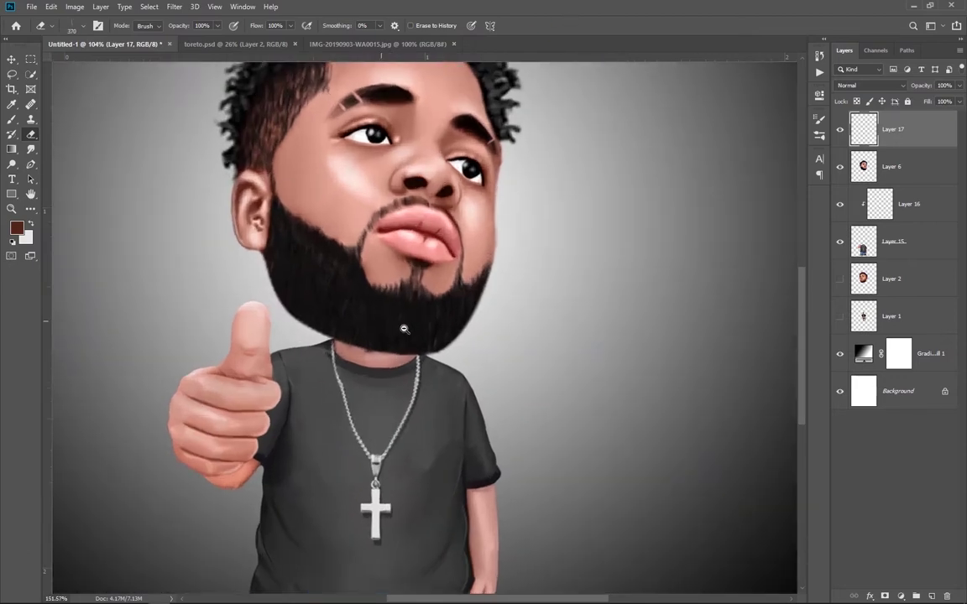
pyautogui.scroll(2, 294, 277)
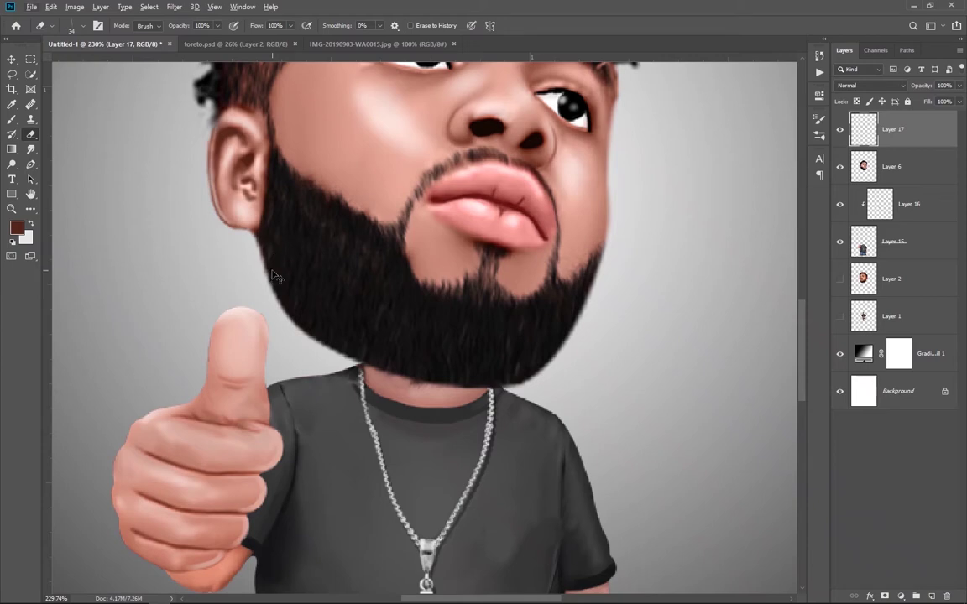
pyautogui.press('b')
pyautogui.rightClick(292, 270)
pyautogui.click(352, 394)
pyautogui.press('Return')
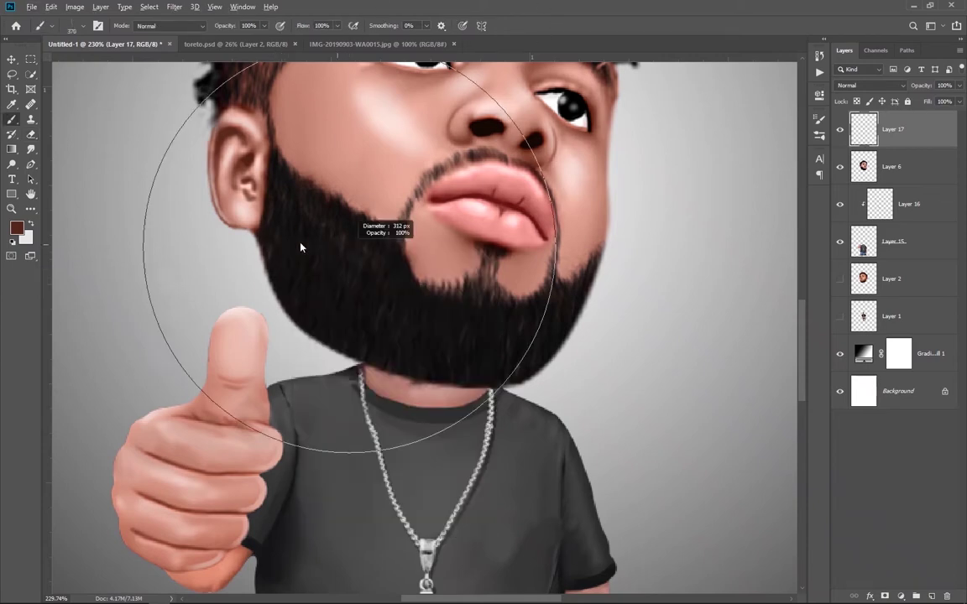
pyautogui.keyDown('alt'); pyautogui.click(262, 281); pyautogui.keyUp('alt')
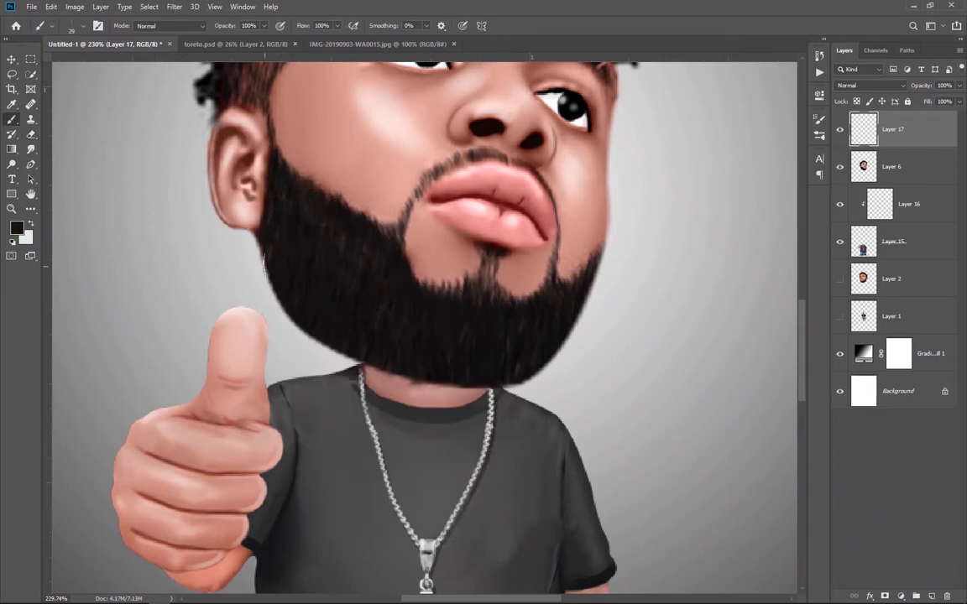
pyautogui.moveTo(264, 265); pyautogui.dragTo(289, 318)
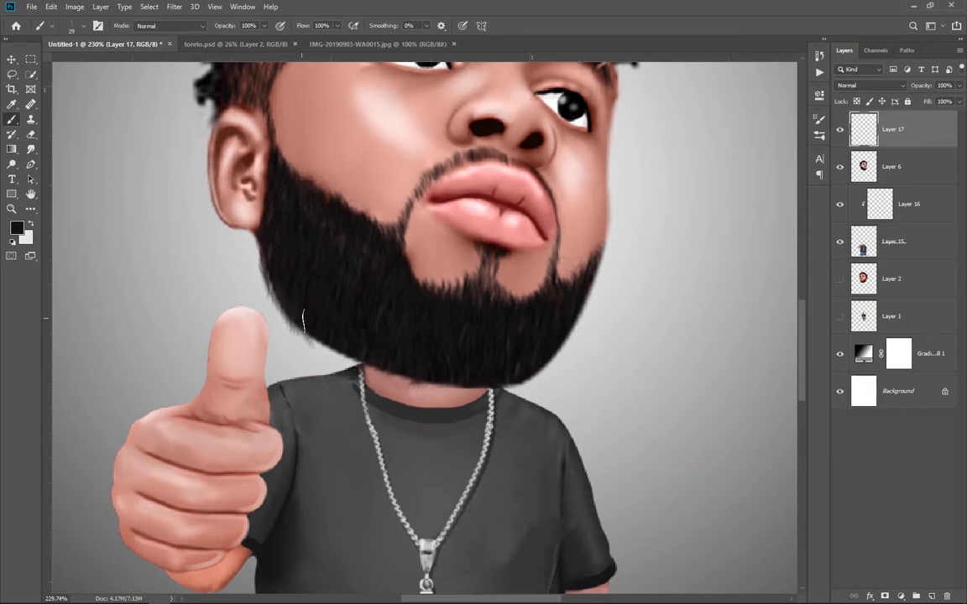
# - Discard the trial hair strands and add a fresh empty layer above the head
pyautogui.hotkey('ctrl', '0')
pyautogui.scroll(3, 451, 367)
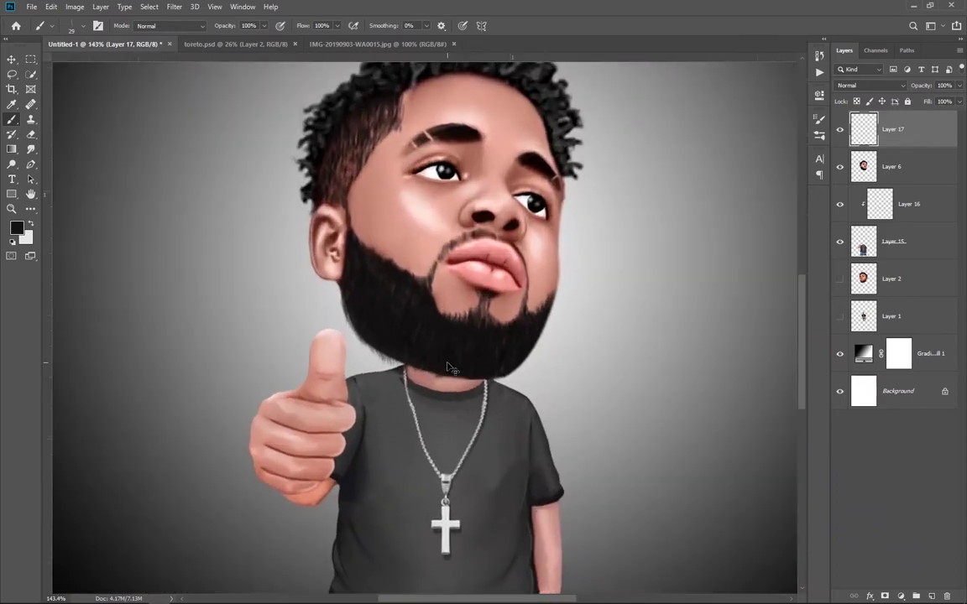
pyautogui.press('Delete')
pyautogui.scroll(3, 450, 368)
pyautogui.rightClick(455, 328)
pyautogui.press('Return')
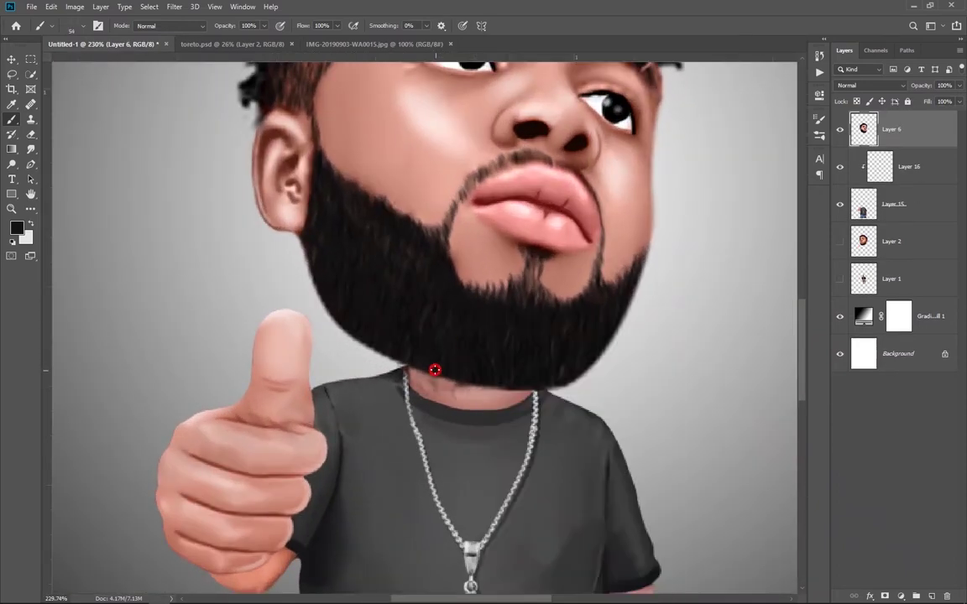
pyautogui.hotkey('ctrl', 'shift', 'n')
pyautogui.press('Return')
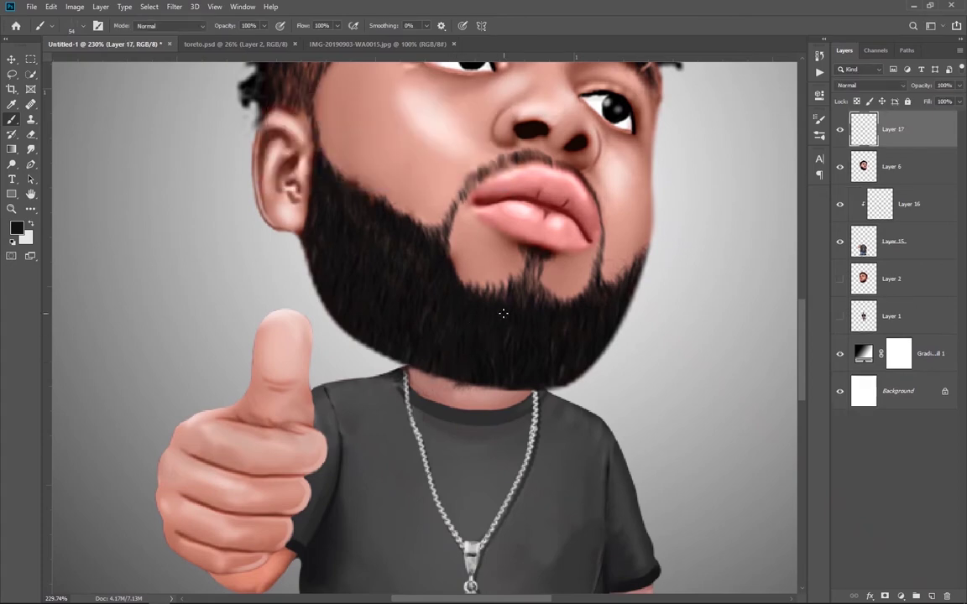
# - Try a different fur brush at a new size, then undo it
pyautogui.rightClick(501, 314)
pyautogui.scroll(1, 676, 501)
pyautogui.click(577, 512)
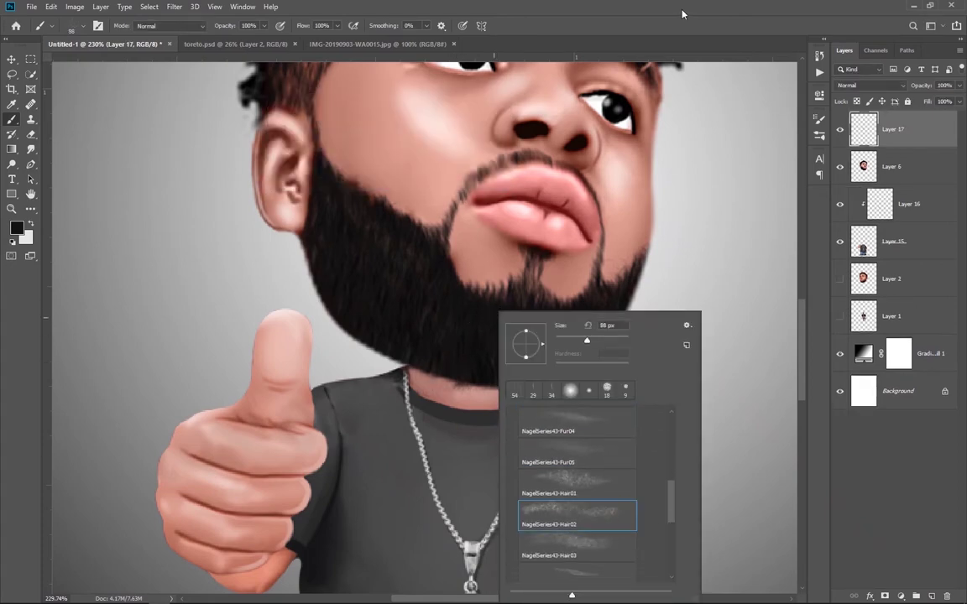
pyautogui.press('Return')
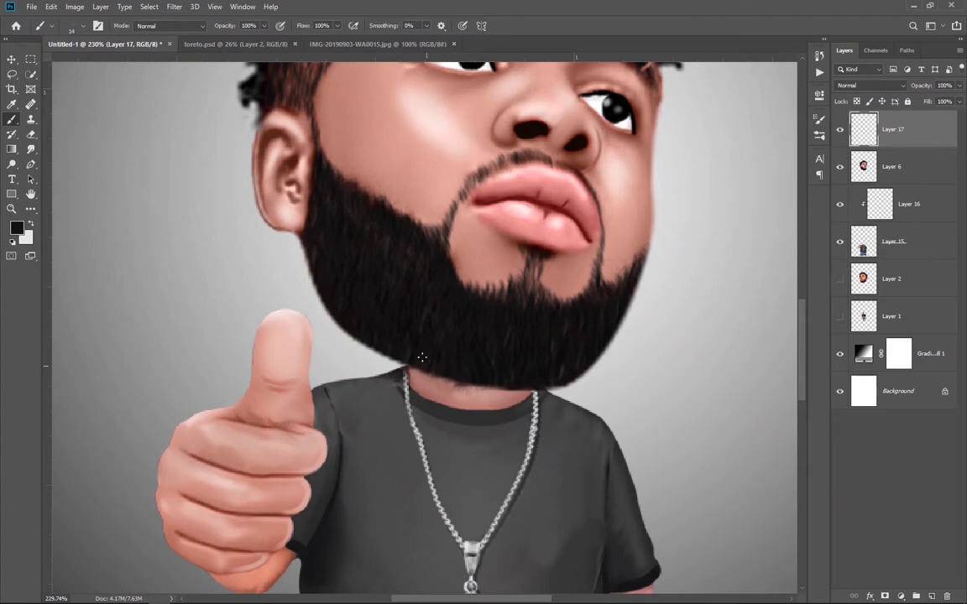
pyautogui.moveTo(422, 358); pyautogui.dragTo(433, 352)
pyautogui.hotkey('ctrl', 'z')
pyautogui.hotkey('ctrl', 'z')
# - Test the NagelSeries43-Stubbly02 brush beside the beard, undo it, and add a new layer
pyautogui.rightClick(420, 304)
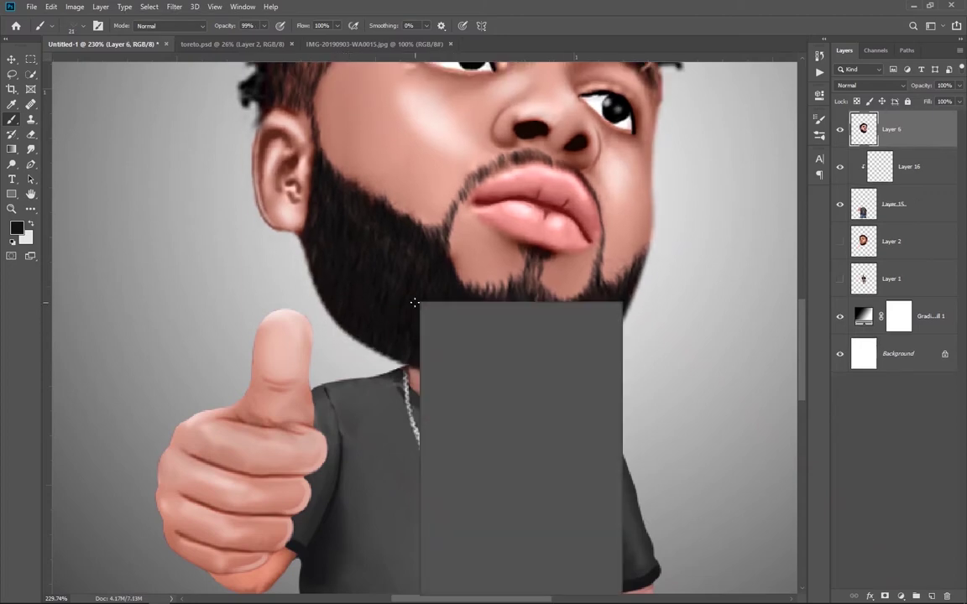
pyautogui.scroll(-1, 495, 470)
pyautogui.click(498, 508)
pyautogui.click(582, 225)
pyautogui.moveTo(680, 269); pyautogui.dragTo(707, 338)
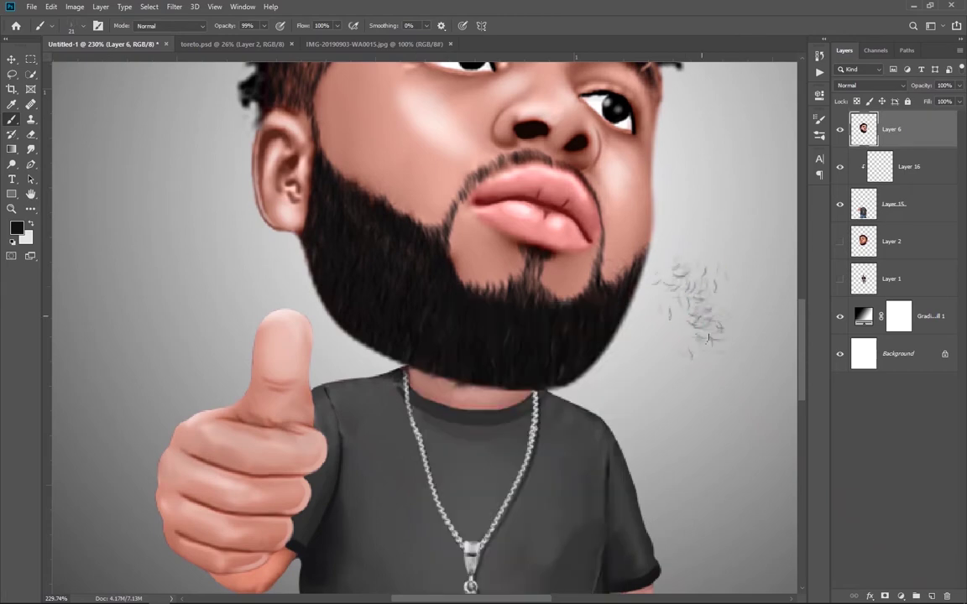
pyautogui.hotkey('ctrl', 'z')
pyautogui.hotkey('ctrl', 'shift', 'n')
pyautogui.press('Return')
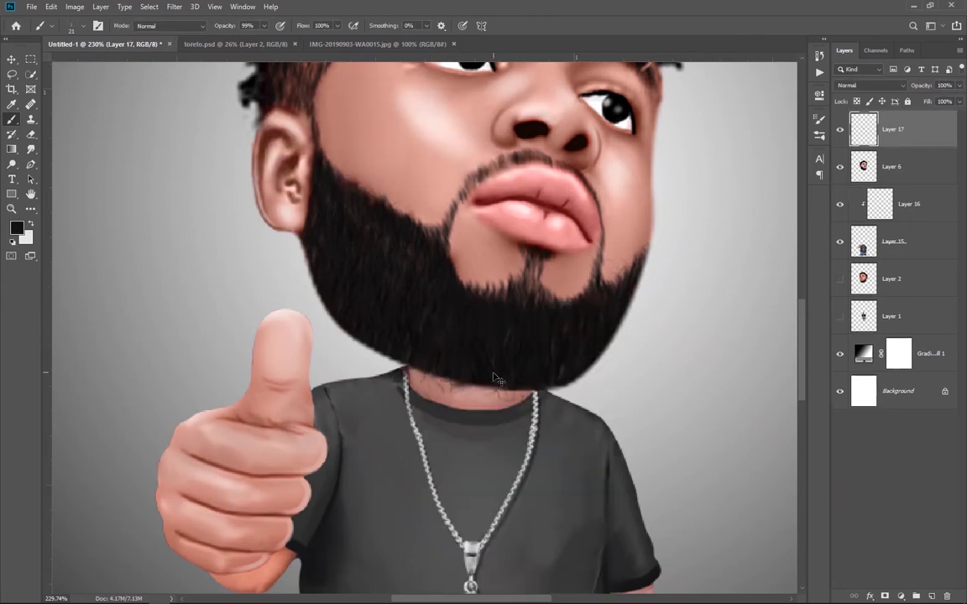
# - Switch to the Hard Round Pressure Size brush with a fine tip of about 3 px
pyautogui.rightClick(648, 312)
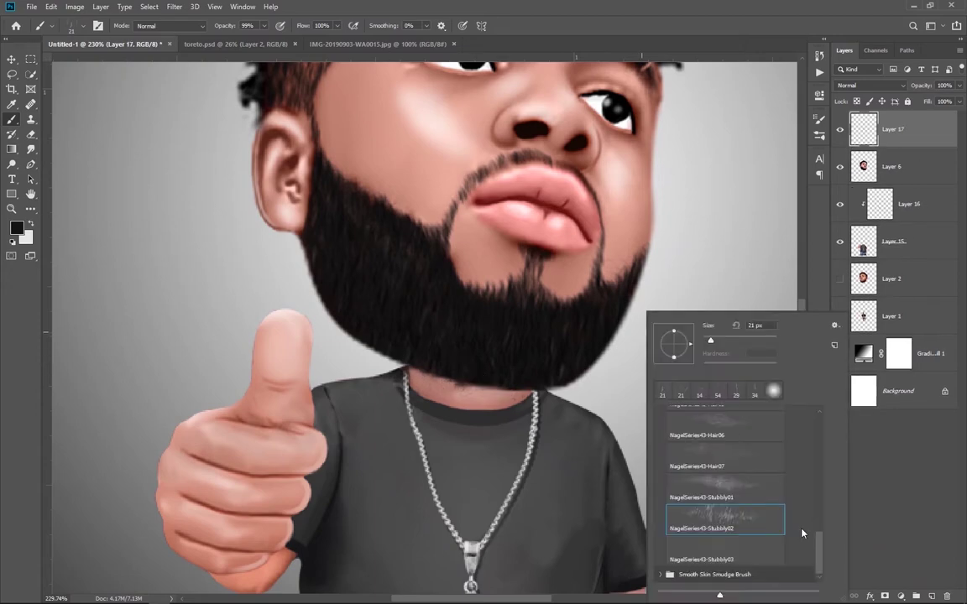
pyautogui.scroll(10, 730, 470)
pyautogui.scroll(5, 730, 470)
pyautogui.scroll(5, 730, 470)
pyautogui.click(660, 413)
pyautogui.click(724, 522)
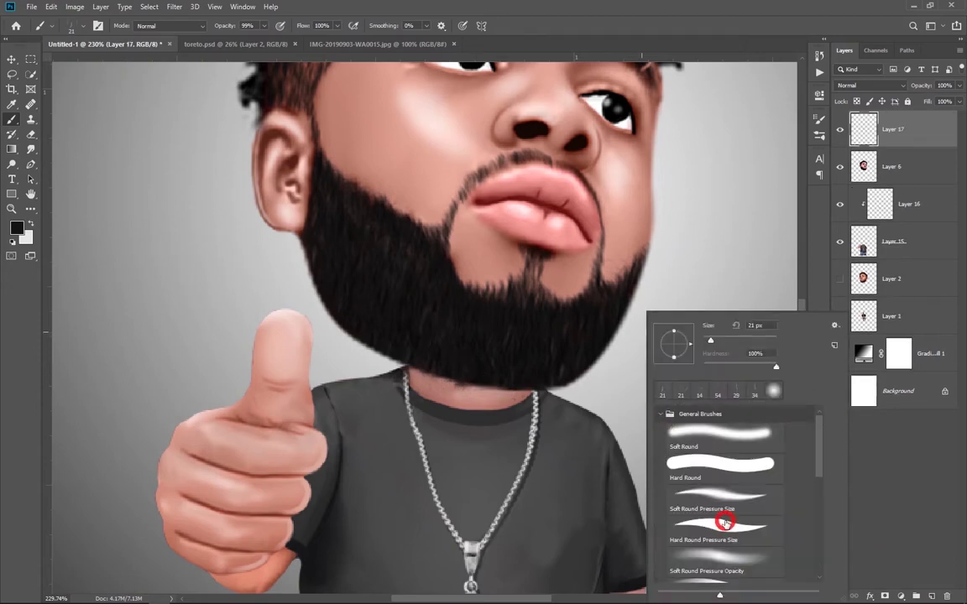
pyautogui.keyDown('alt'); pyautogui.rightClick(393, 328); pyautogui.keyUp('alt')
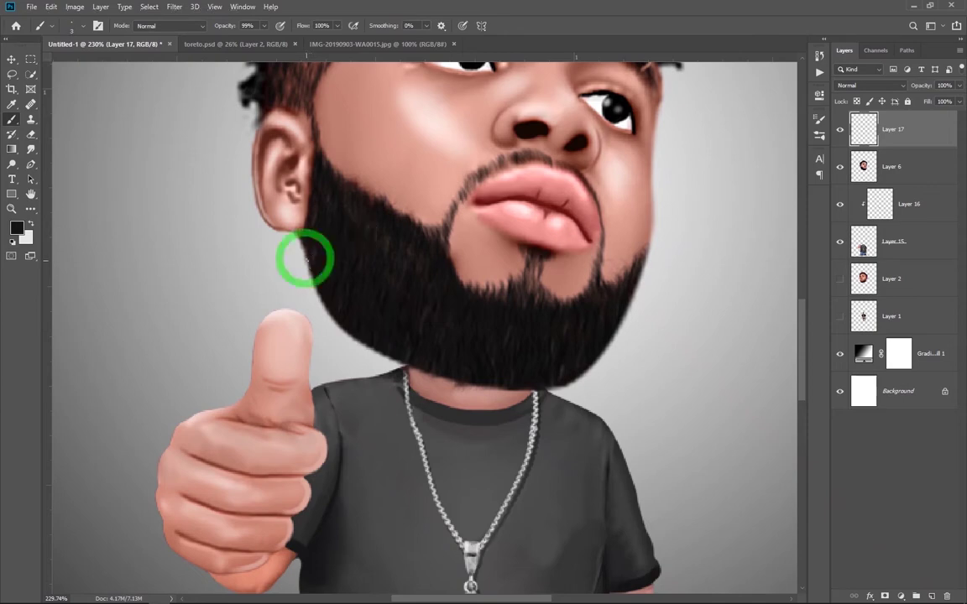
# - Paint thin dark hair strokes along the beard's left, right and bottom edges
pyautogui.moveTo(305, 258); pyautogui.dragTo(378, 340)
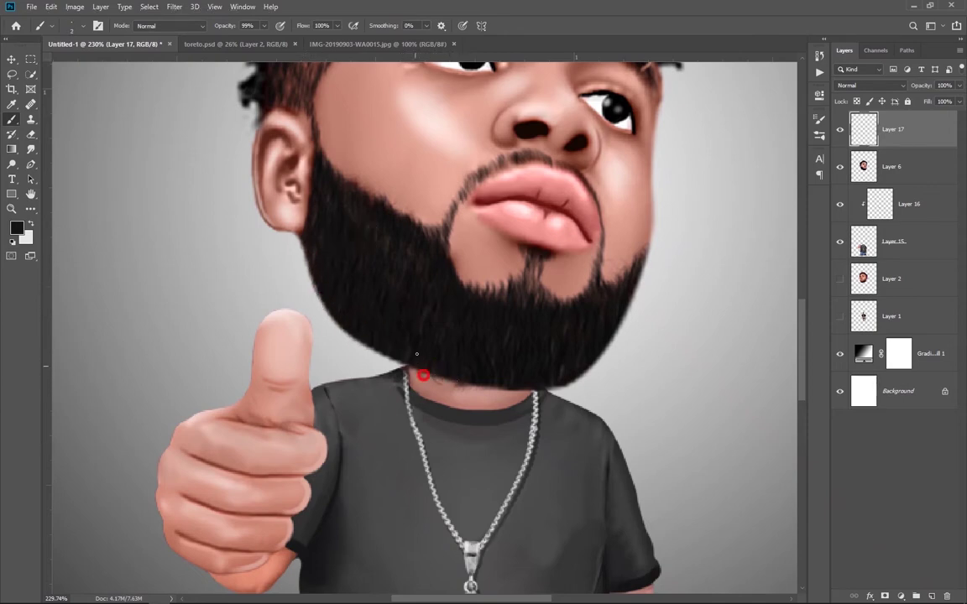
pyautogui.moveTo(646, 275); pyautogui.dragTo(602, 354)
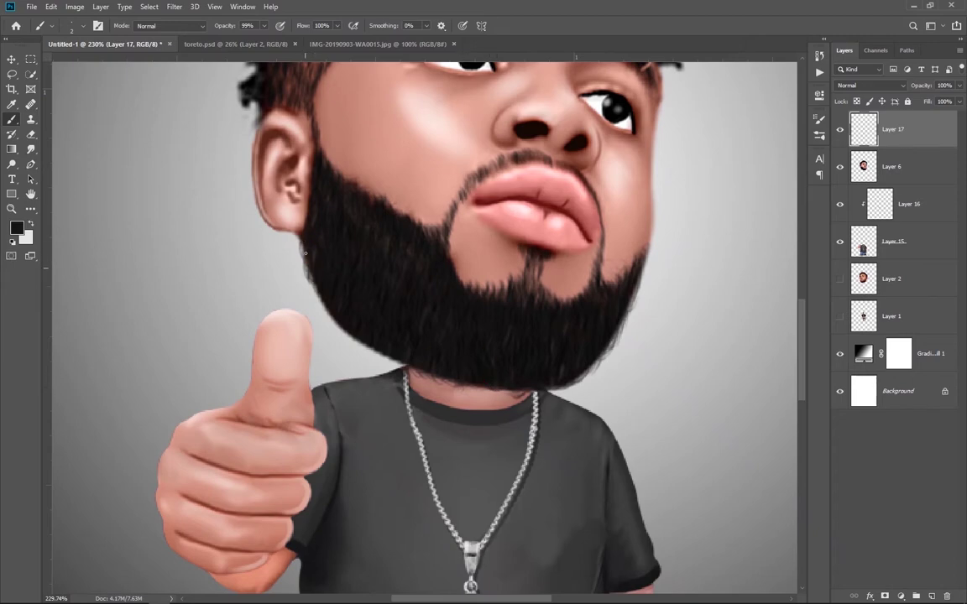
pyautogui.moveTo(316, 272); pyautogui.dragTo(357, 340)
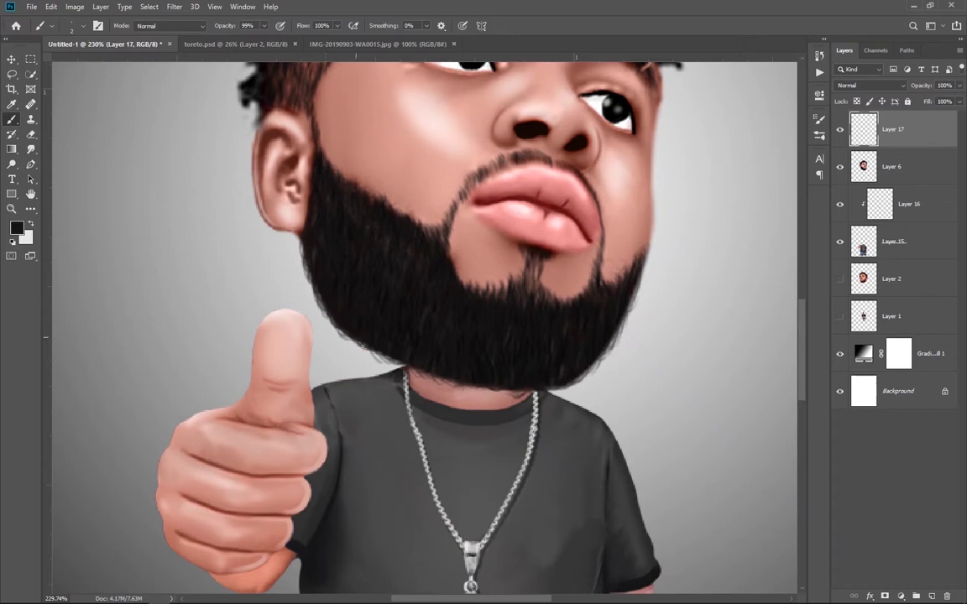
pyautogui.moveTo(339, 323); pyautogui.dragTo(408, 359)
pyautogui.moveTo(585, 364); pyautogui.dragTo(596, 352)
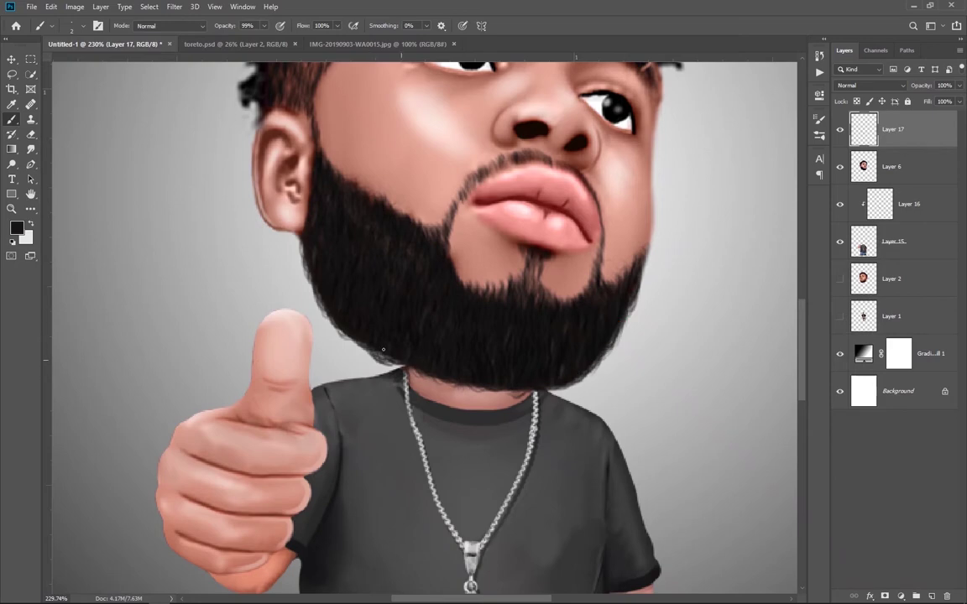
pyautogui.moveTo(359, 339); pyautogui.dragTo(349, 306)
pyautogui.hotkey('ctrl', '0')
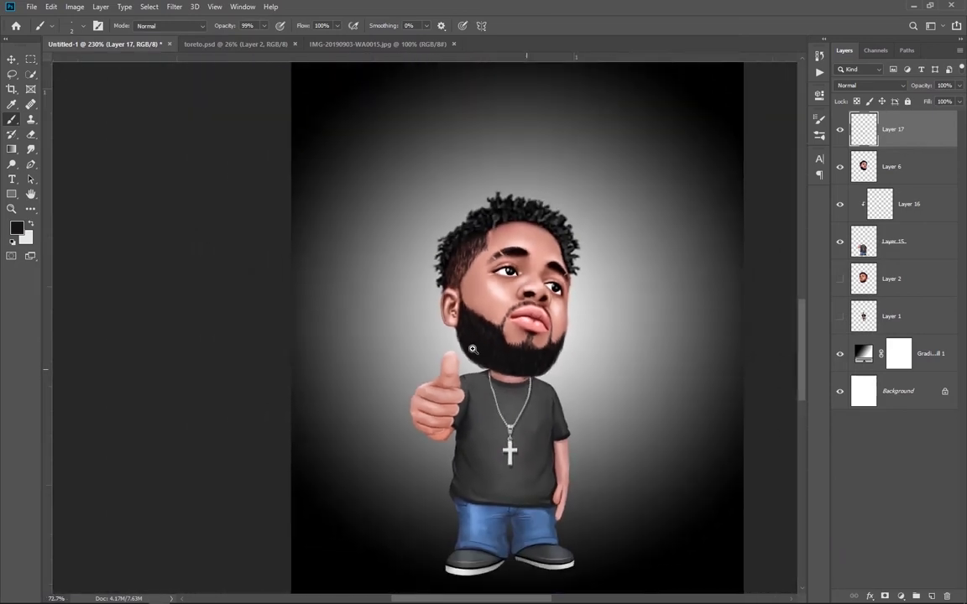
# - Move all the character's layers slightly up and to the right
pyautogui.keyDown('shift'); pyautogui.click(892, 249); pyautogui.keyUp('shift')
pyautogui.press('v')
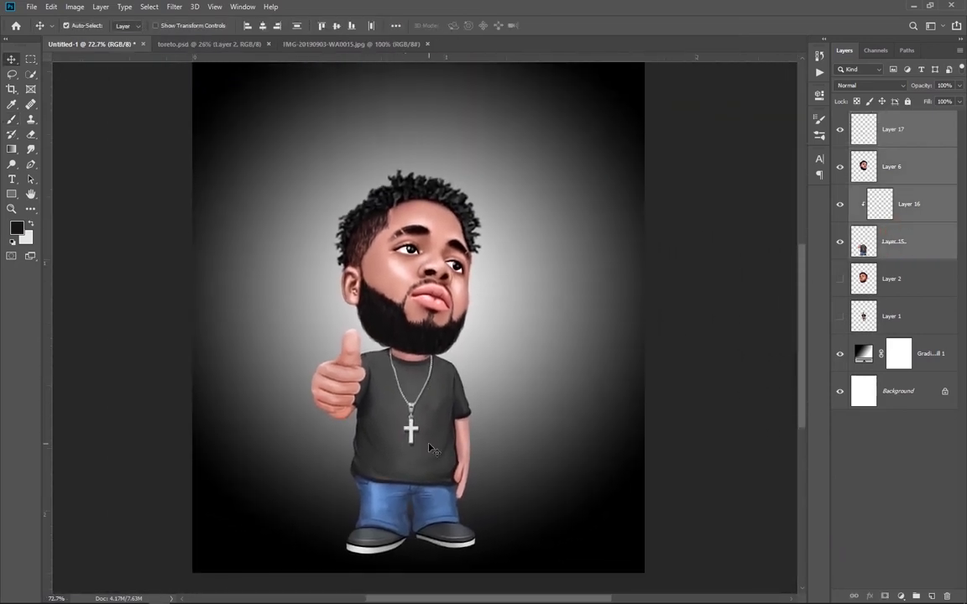
pyautogui.moveTo(428, 454); pyautogui.dragTo(449, 385)
pyautogui.scroll(-3, 445, 293)
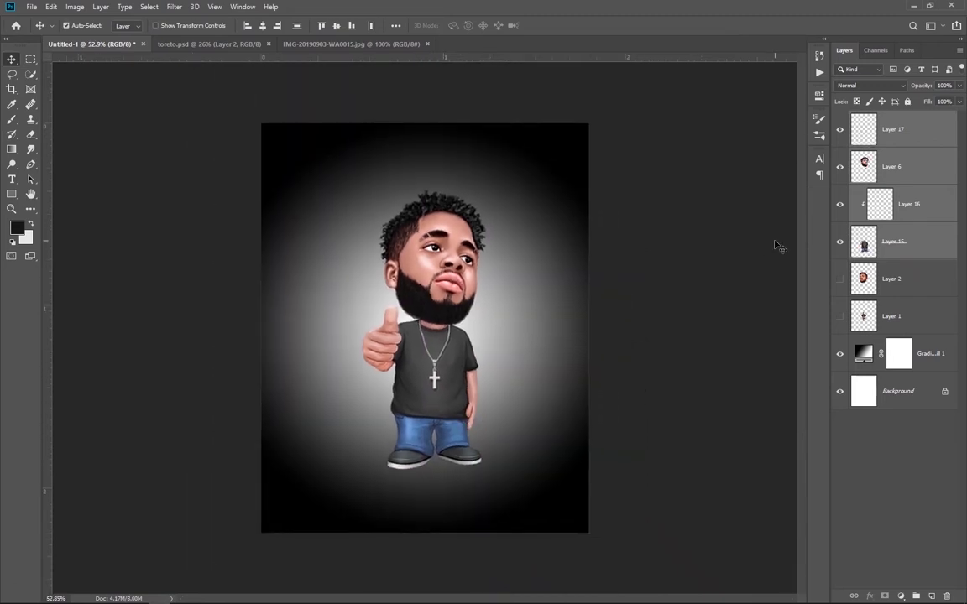
# - In the Gradient Fill 1 editor, try several presets and settle on Foreground to Background
pyautogui.doubleClick(863, 354)
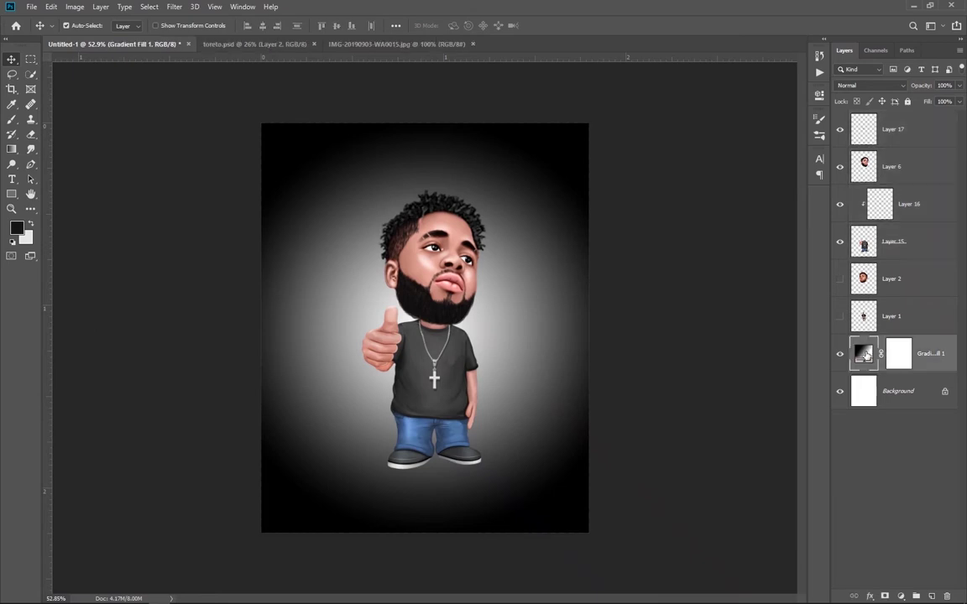
pyautogui.click(604, 130)
pyautogui.click(582, 167)
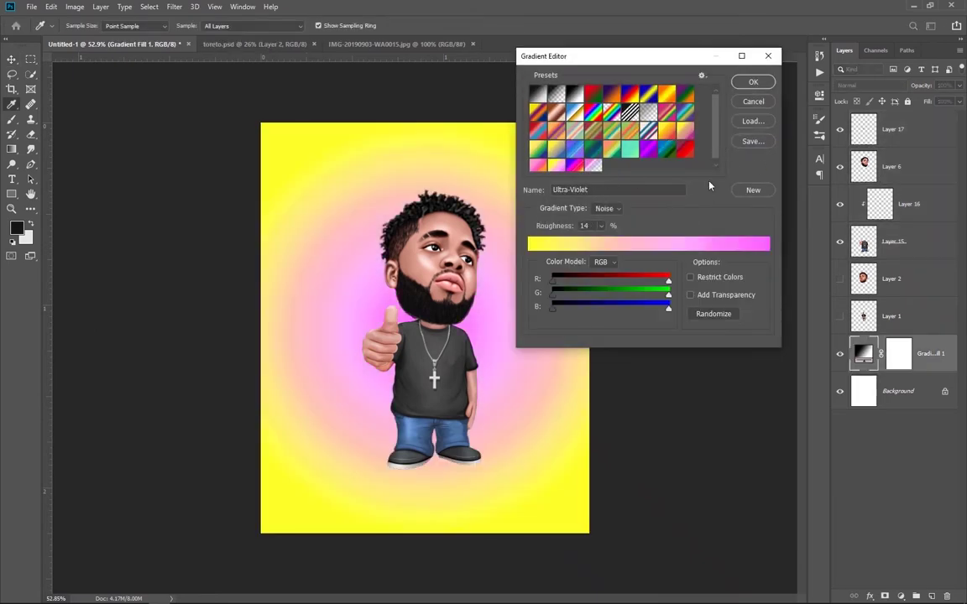
pyautogui.click(606, 261)
pyautogui.click(606, 290)
pyautogui.click(602, 262)
pyautogui.click(602, 277)
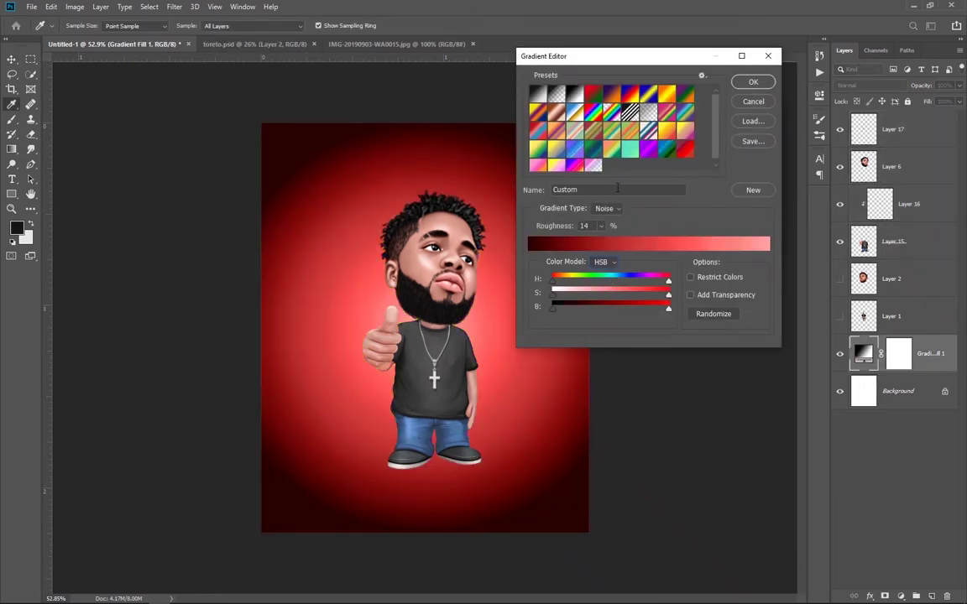
pyautogui.click(575, 94)
pyautogui.click(575, 132)
pyautogui.click(557, 125)
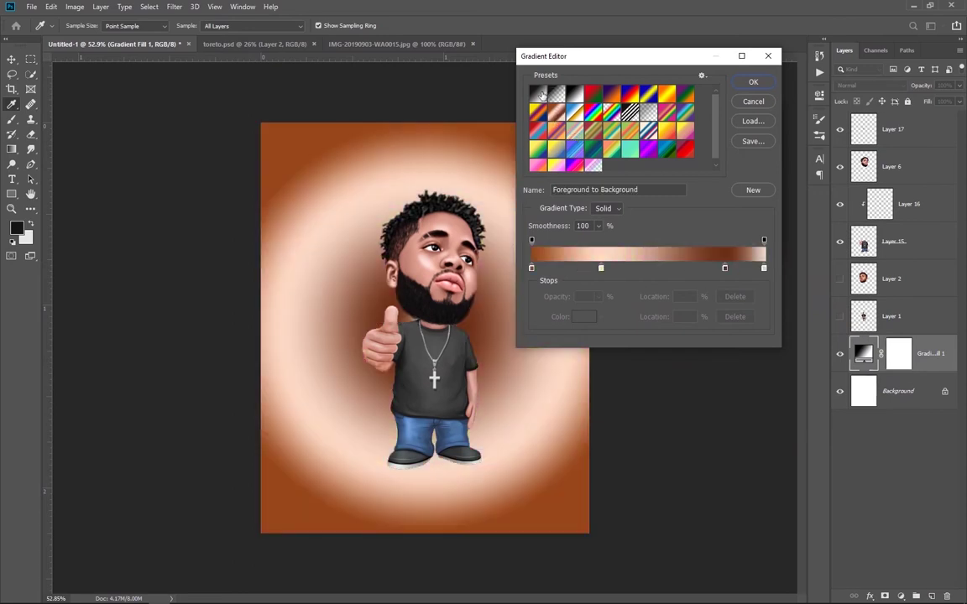
pyautogui.click(537, 94)
# - Add a middle gradient stop coloured very dark red
pyautogui.click(531, 268)
pyautogui.click(647, 268)
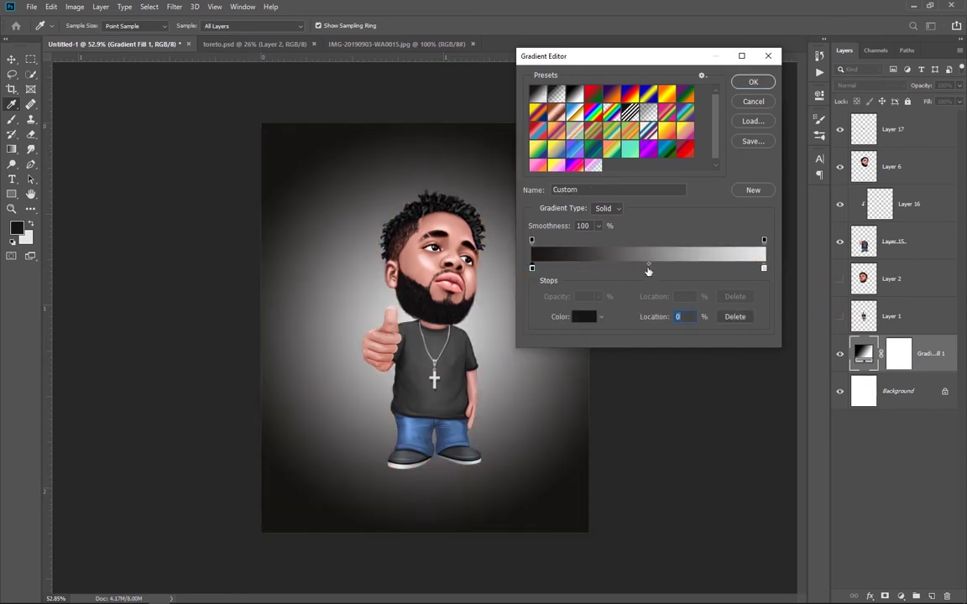
pyautogui.doubleClick(647, 269)
pyautogui.moveTo(603, 236)
pyautogui.mouseDown()
pyautogui.moveTo(599, 250)
pyautogui.moveTo(638, 270)
pyautogui.moveTo(603, 254)
pyautogui.mouseUp()
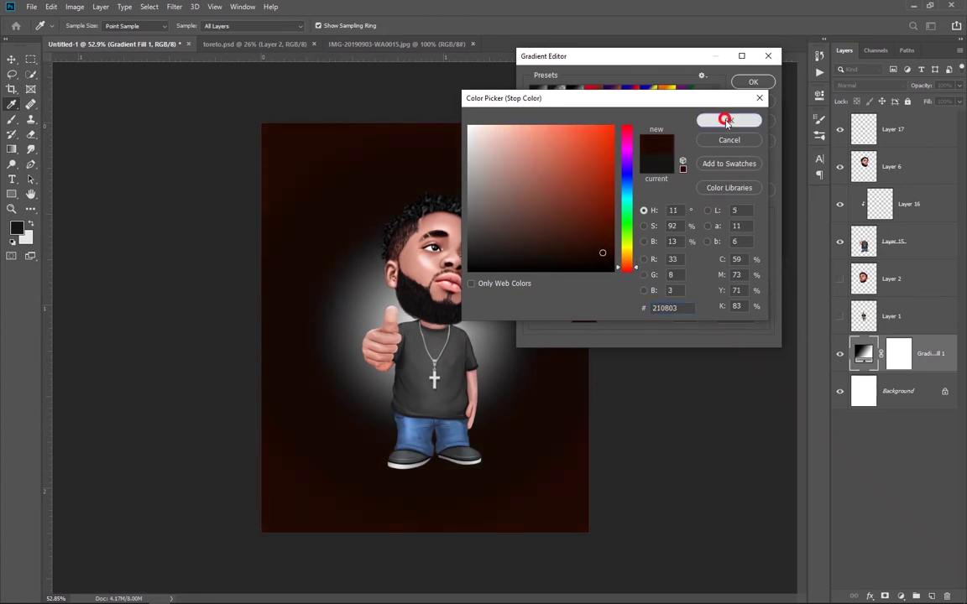
pyautogui.click(729, 120)
# - Recolour the white end stop of the gradient to dark red
pyautogui.click(588, 318)
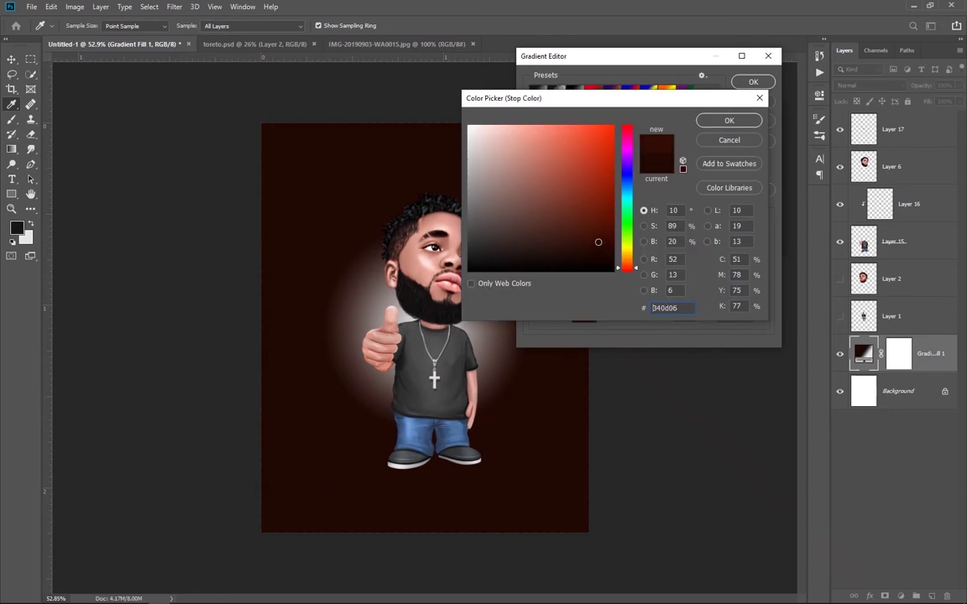
pyautogui.click(729, 120)
pyautogui.click(764, 267)
pyautogui.doubleClick(764, 267)
pyautogui.click(587, 245)
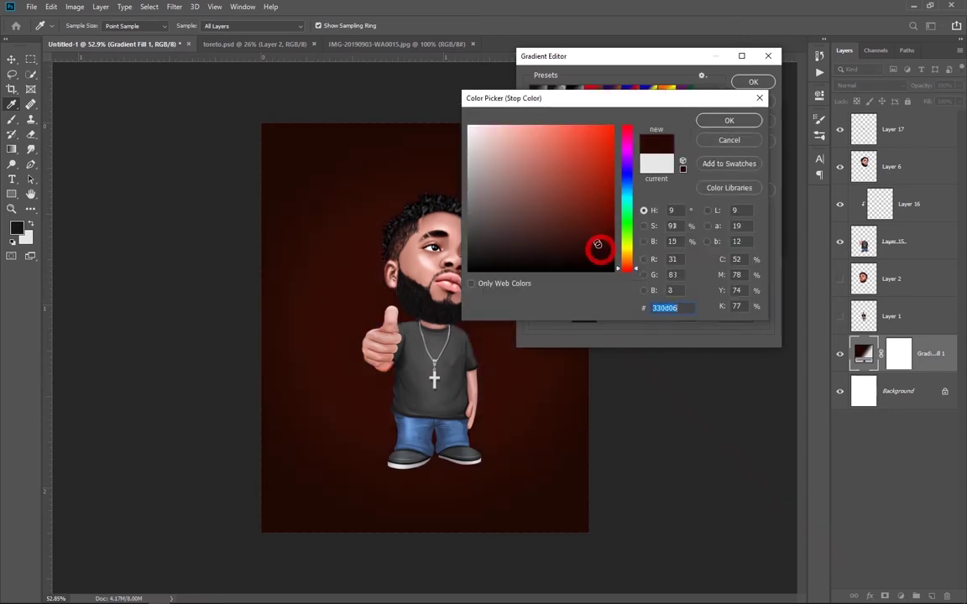
pyautogui.click(729, 120)
pyautogui.click(753, 82)
# - Add another gradient stop and shift the middle stop slightly left
pyautogui.click(661, 160)
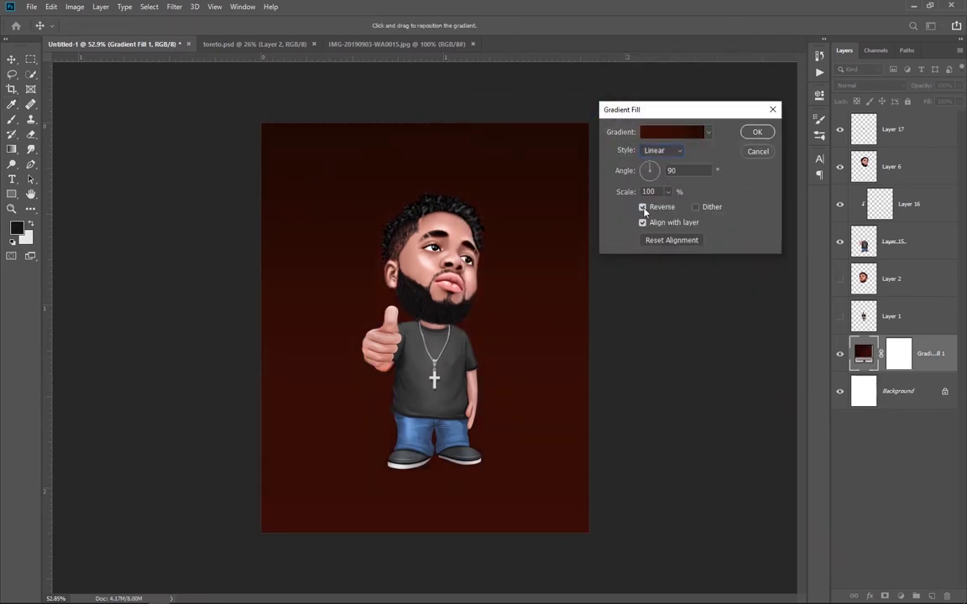
pyautogui.click(690, 132)
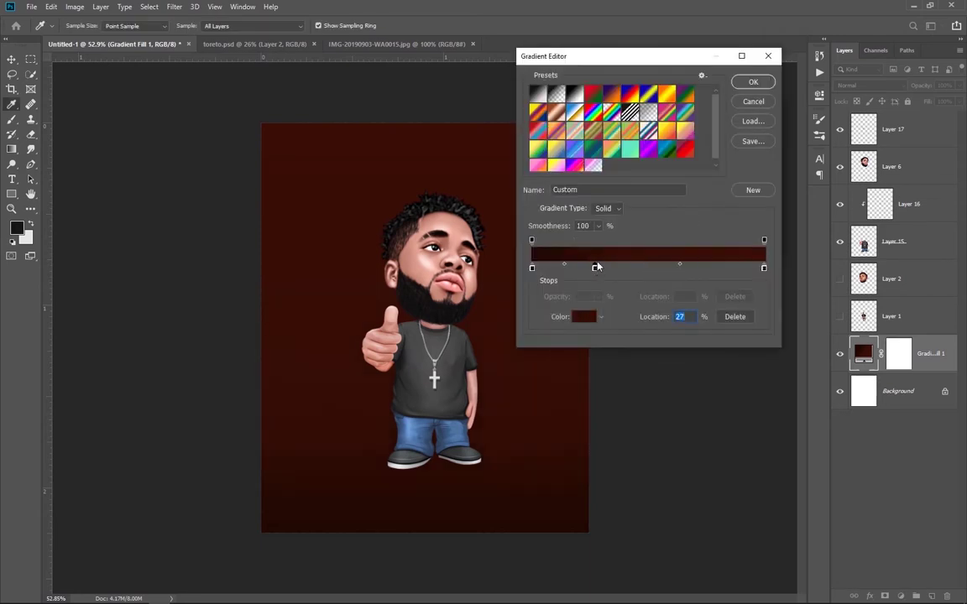
pyautogui.click(556, 268)
pyautogui.click(592, 264)
pyautogui.moveTo(650, 269); pyautogui.dragTo(637, 268)
pyautogui.doubleClick(564, 269)
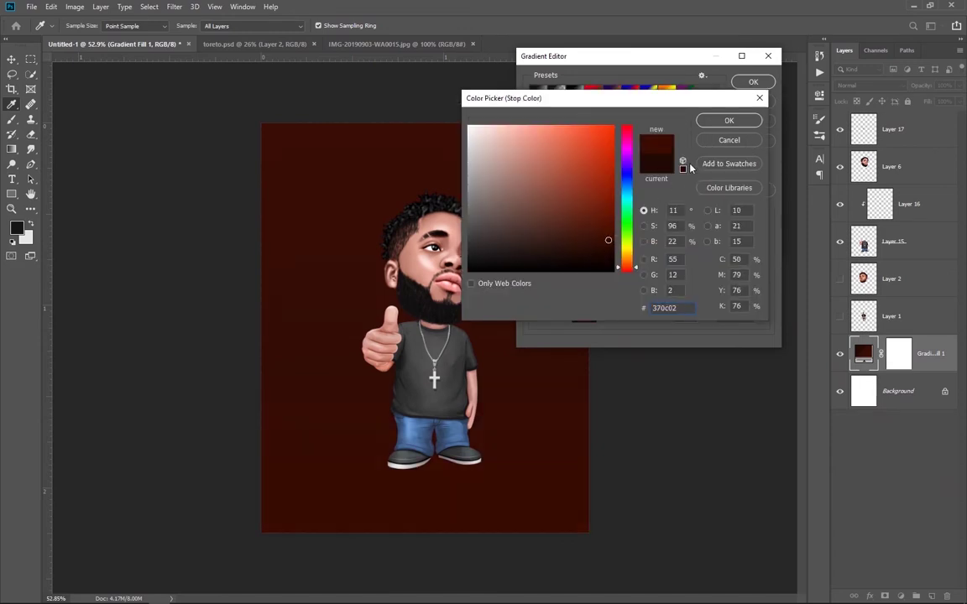
pyautogui.press('Return')
# - Shift the middle stop's colour toward orange-brown
pyautogui.click(547, 485)
pyautogui.click(584, 317)
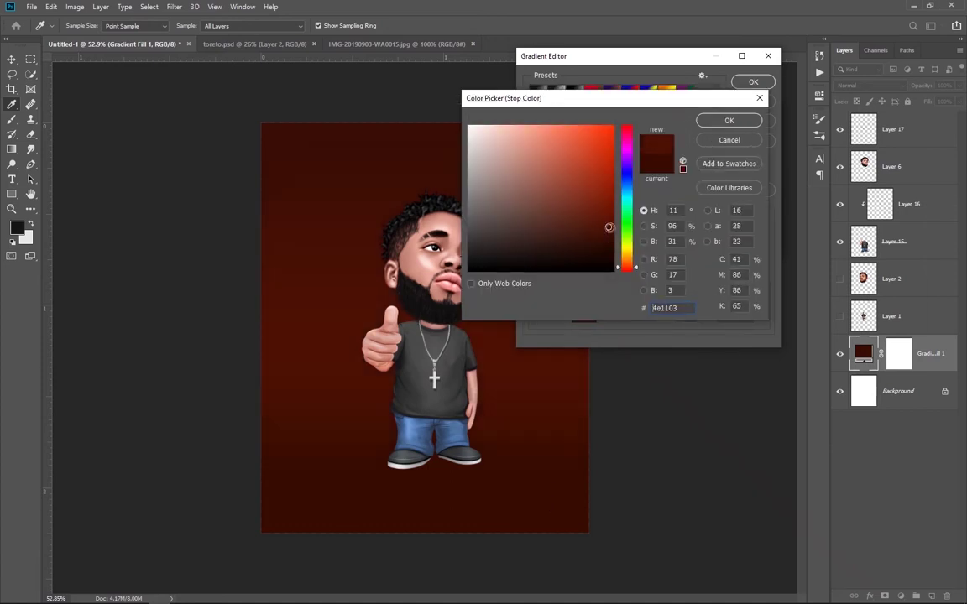
pyautogui.click(729, 120)
pyautogui.click(588, 319)
pyautogui.moveTo(639, 277); pyautogui.dragTo(637, 265)
pyautogui.click(730, 121)
pyautogui.doubleClick(636, 268)
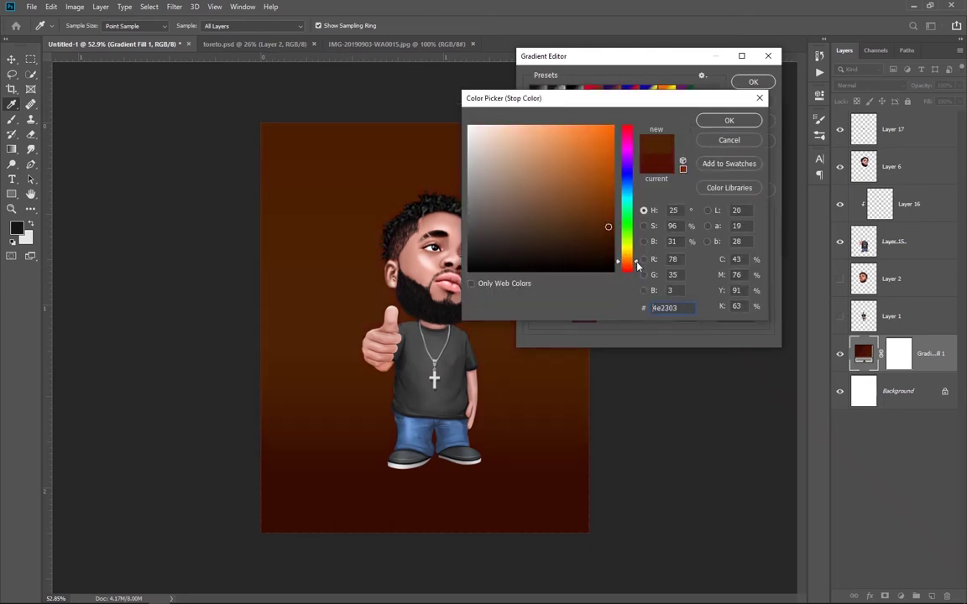
pyautogui.click(729, 121)
# - Tint the darker stop to a dark orange-brown and accept the gradient
pyautogui.click(566, 269)
pyautogui.click(588, 319)
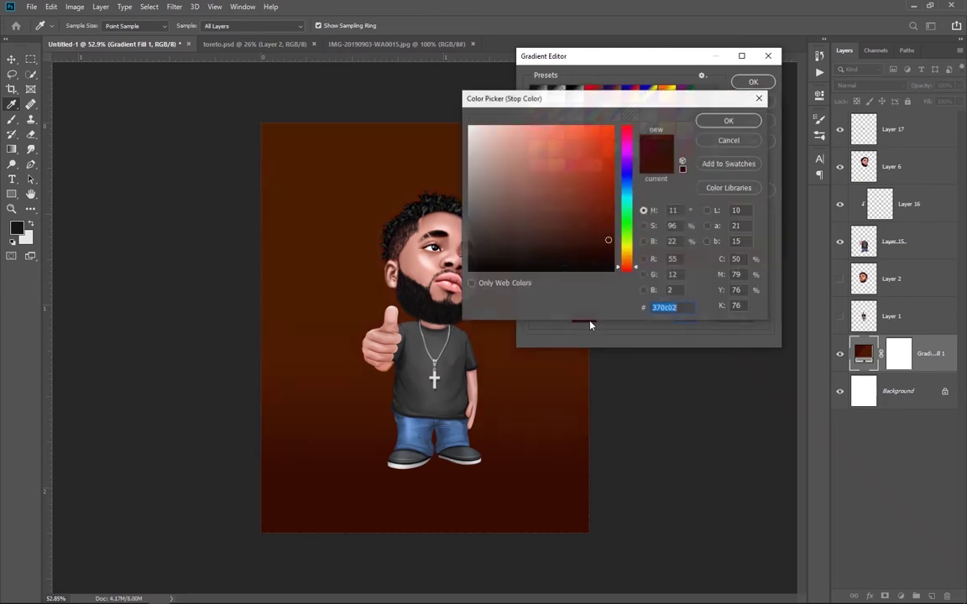
pyautogui.moveTo(626, 266); pyautogui.dragTo(635, 265)
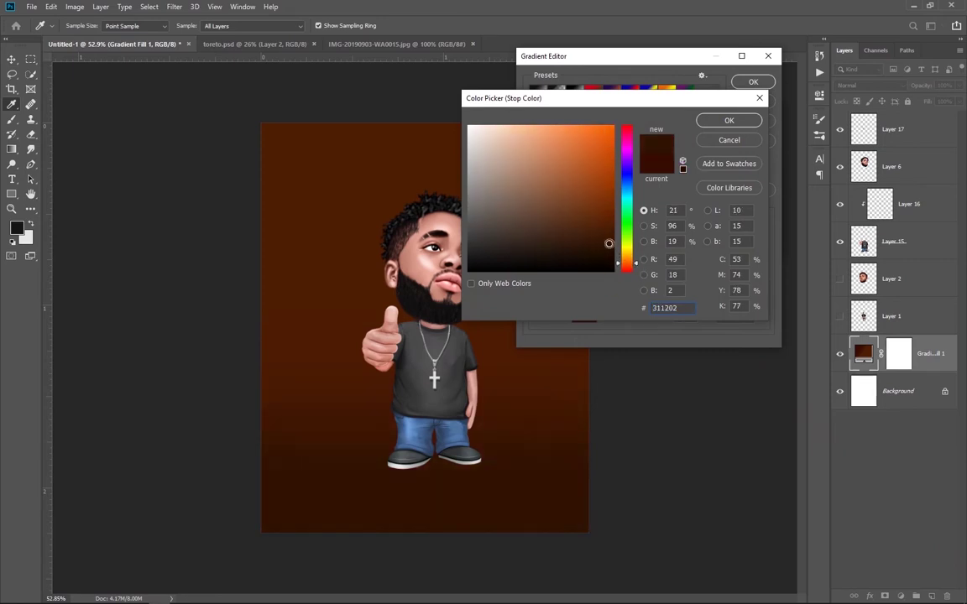
pyautogui.click(730, 120)
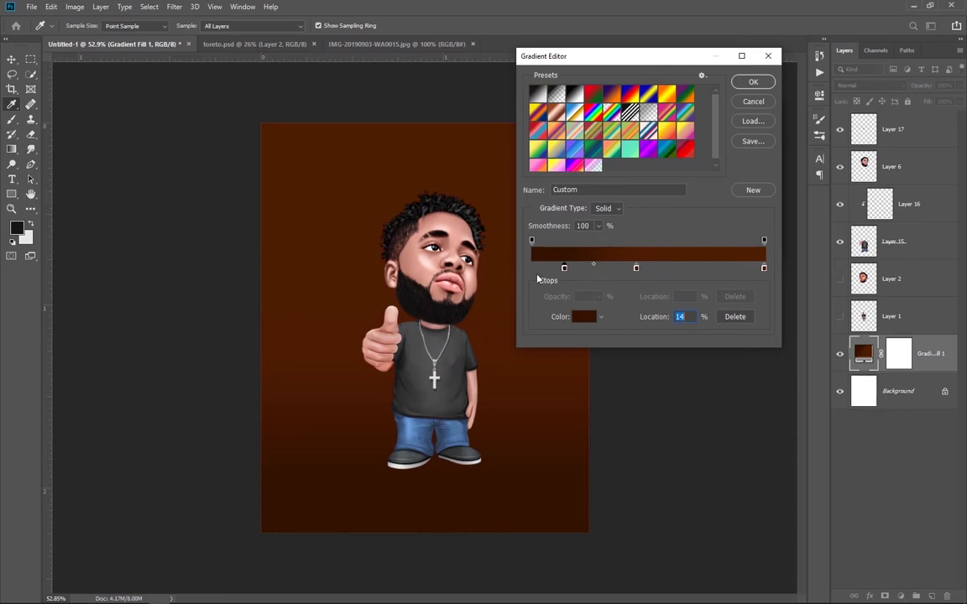
pyautogui.click(753, 82)
# - Apply the new orange-brown background gradient to Gradient Fill 1
pyautogui.click(757, 131)
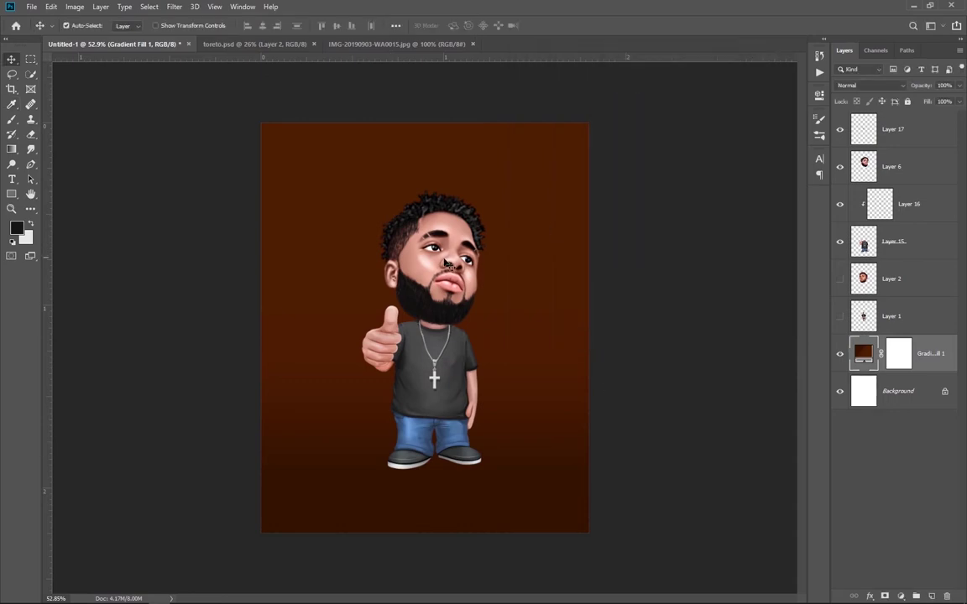
pyautogui.scroll(2, 464, 339)
pyautogui.scroll(2, 467, 337)
pyautogui.scroll(1, 462, 369)
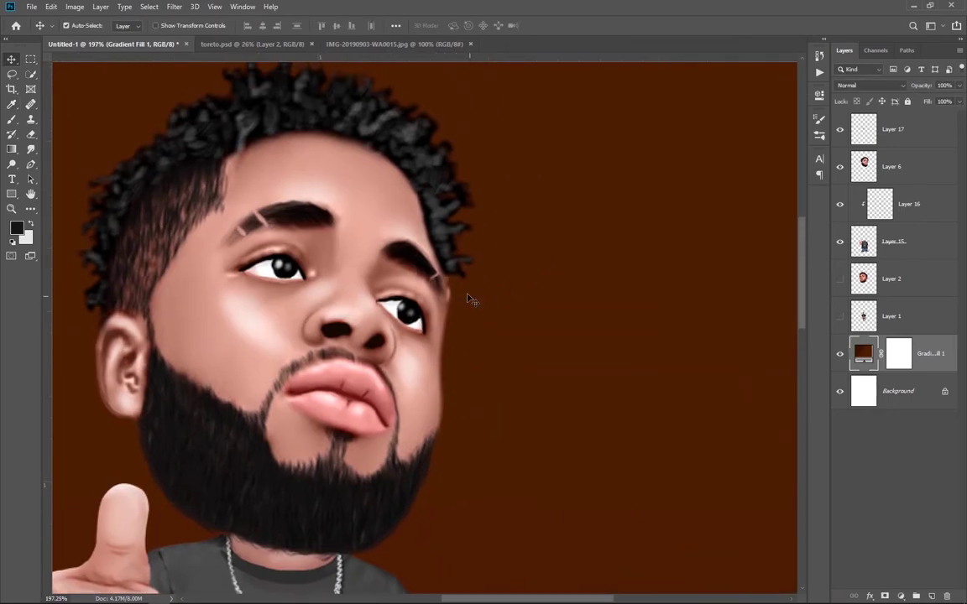
# - Erase the stray mark near the eye corner on the head layer, Layer 6
pyautogui.press('e')
pyautogui.click(919, 168)
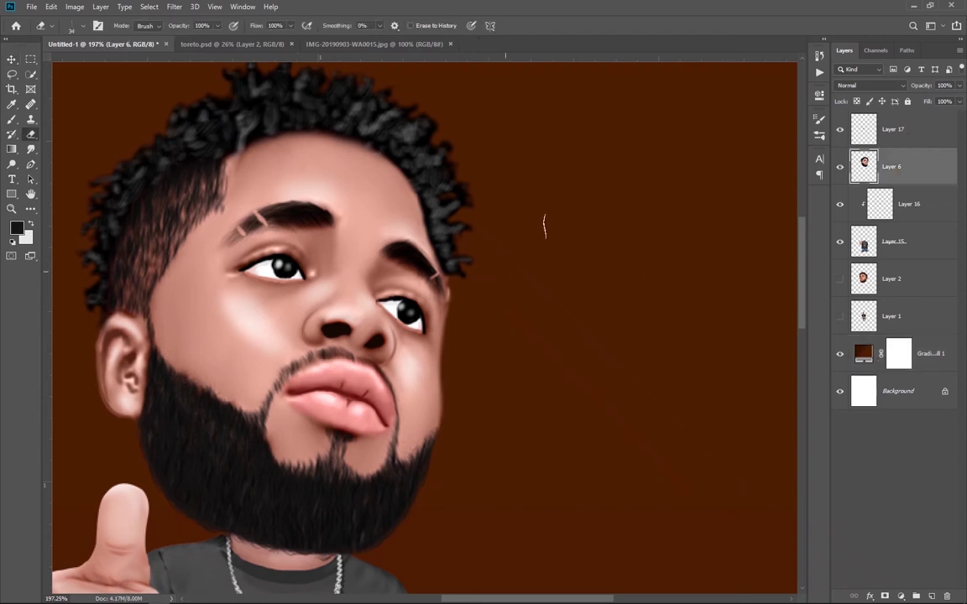
pyautogui.rightClick(544, 225)
pyautogui.doubleClick(542, 316)
pyautogui.click(456, 297)
pyautogui.scroll(-5, 474, 413)
pyautogui.moveTo(475, 412); pyautogui.dragTo(460, 324)
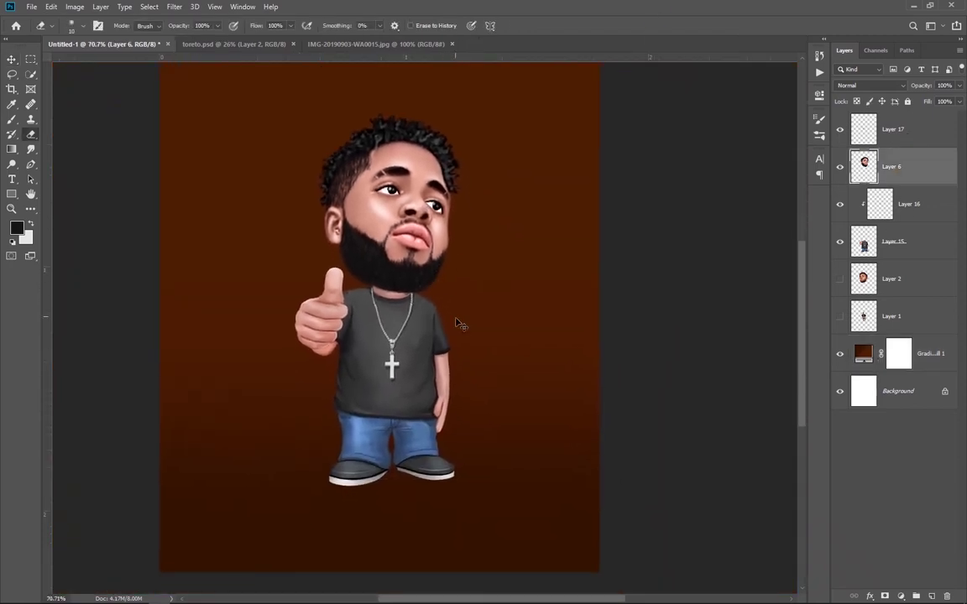
pyautogui.scroll(-1, 460, 324)
pyautogui.scroll(1, 470, 352)
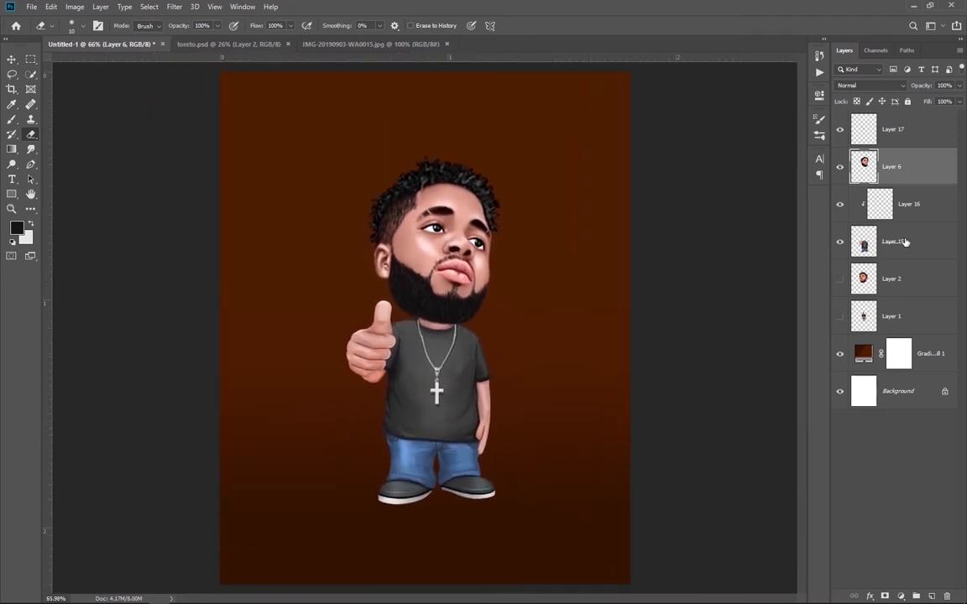
# - Create Layer 18 below the character and set up a large soft round brush
pyautogui.click(909, 277)
pyautogui.click(930, 596)
pyautogui.press('b')
pyautogui.moveTo(407, 248); pyautogui.dragTo(494, 249)
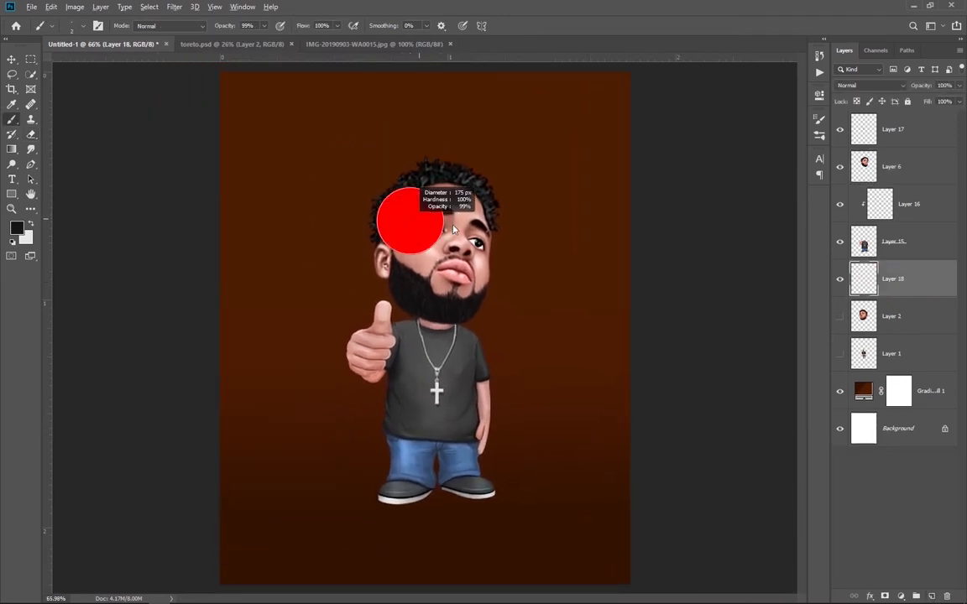
pyautogui.rightClick(493, 250)
pyautogui.click(522, 317)
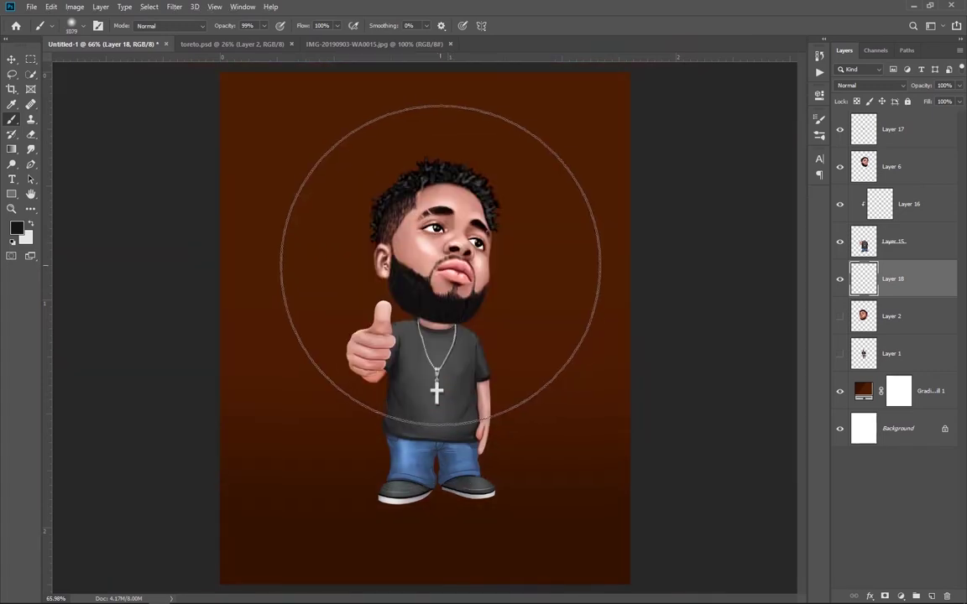
pyautogui.moveTo(392, 235); pyautogui.dragTo(437, 276)
# - Try a white glow around the head, then undo it
pyautogui.press('x')
pyautogui.click(431, 248)
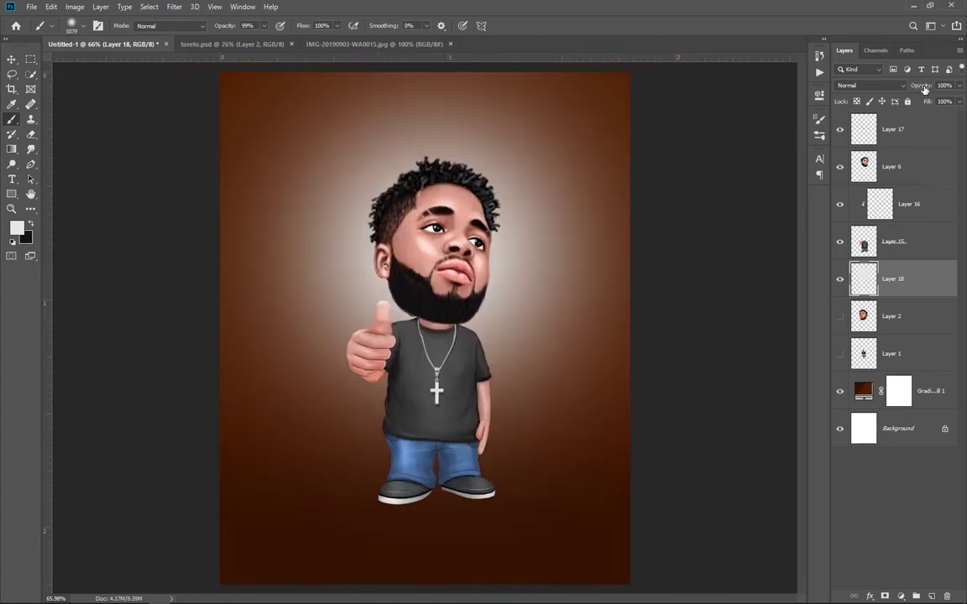
pyautogui.moveTo(923, 88); pyautogui.dragTo(883, 87)
pyautogui.hotkey('ctrl', 'z')
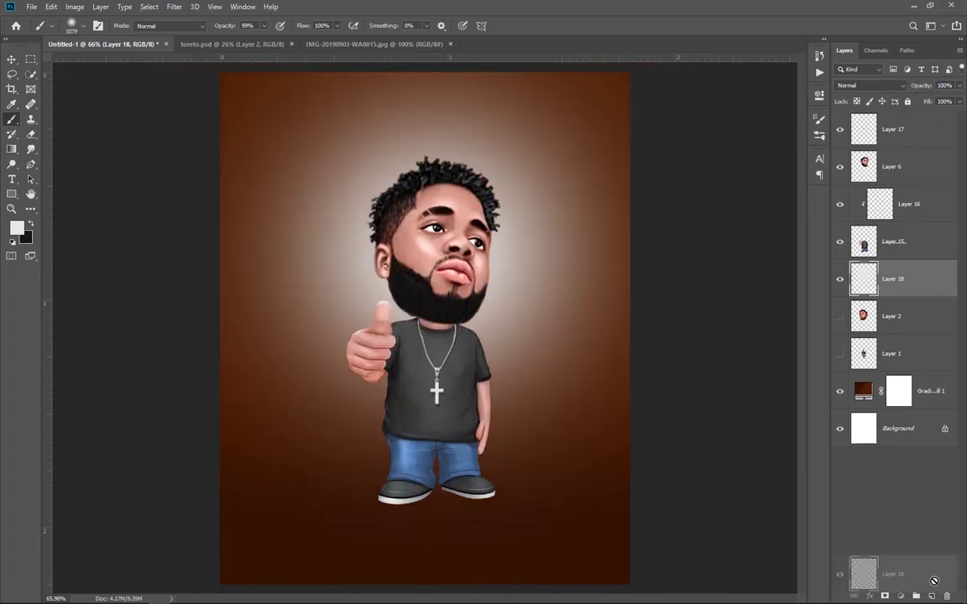
pyautogui.hotkey('ctrl', 'z')
# - Paint an orange #eeaf04 glow behind the head at 55% layer opacity
pyautogui.press('i')
pyautogui.click(16, 227)
pyautogui.click(632, 254)
pyautogui.click(600, 130)
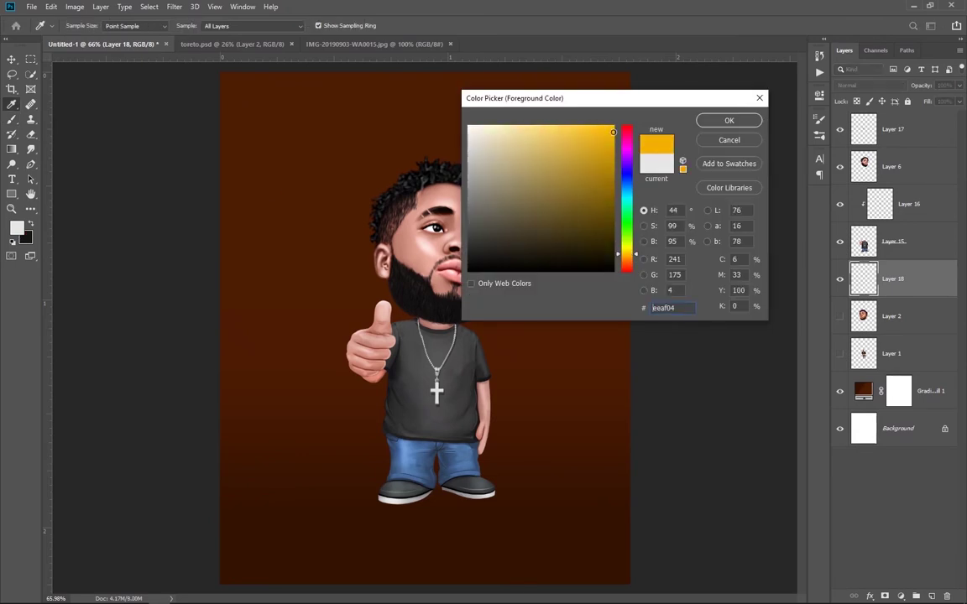
pyautogui.click(729, 120)
pyautogui.press('b')
pyautogui.click(438, 226)
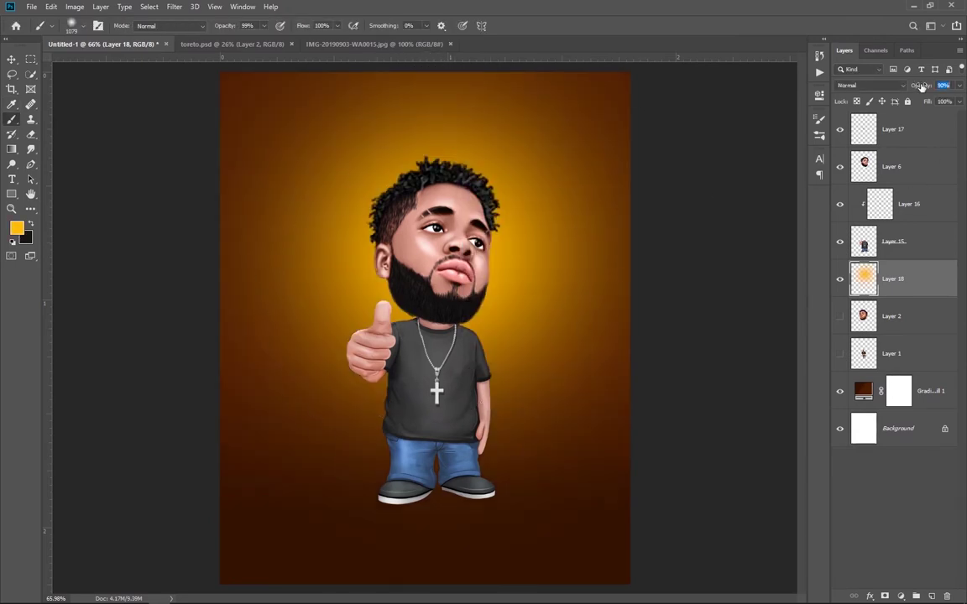
pyautogui.moveTo(923, 87); pyautogui.dragTo(814, 101)
pyautogui.scroll(-2, 572, 360)
pyautogui.press('v')
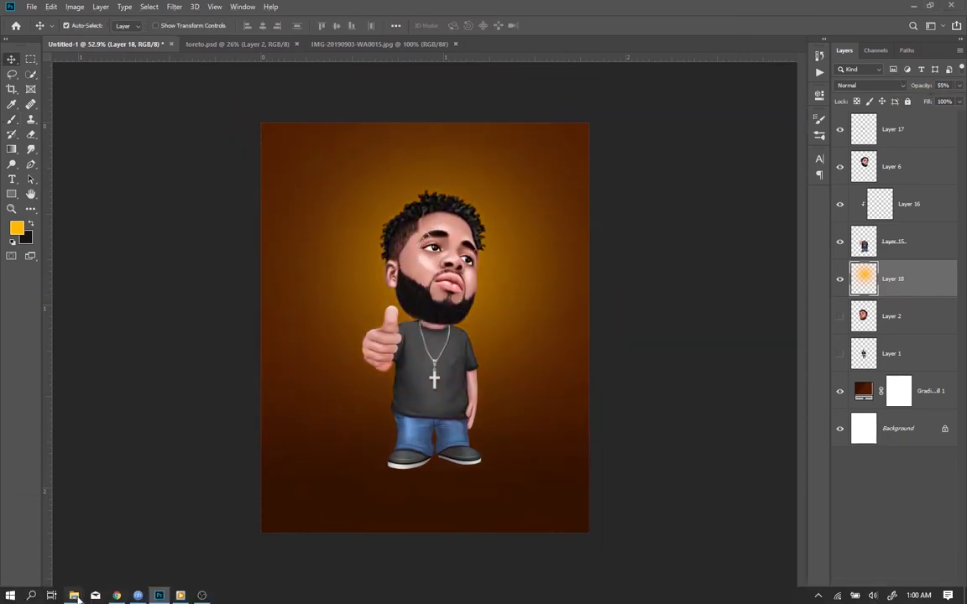
# - Place Sports-Car-PNG-Pic from the Cars folder, shrink it behind the legs, and nudge it right
pyautogui.click(158, 592)
pyautogui.click(397, 138)
pyautogui.doubleClick(386, 185)
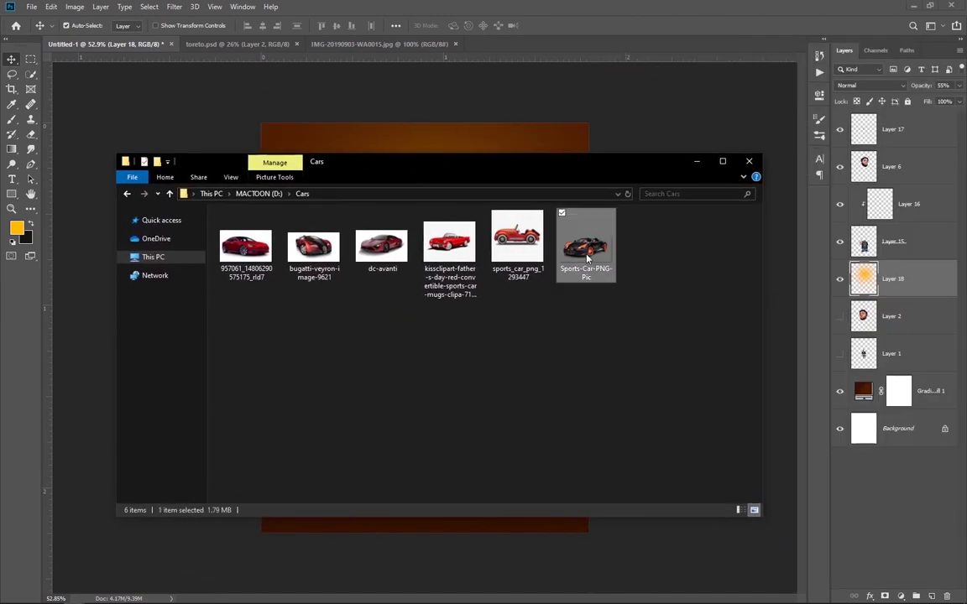
pyautogui.moveTo(582, 228); pyautogui.dragTo(527, 225)
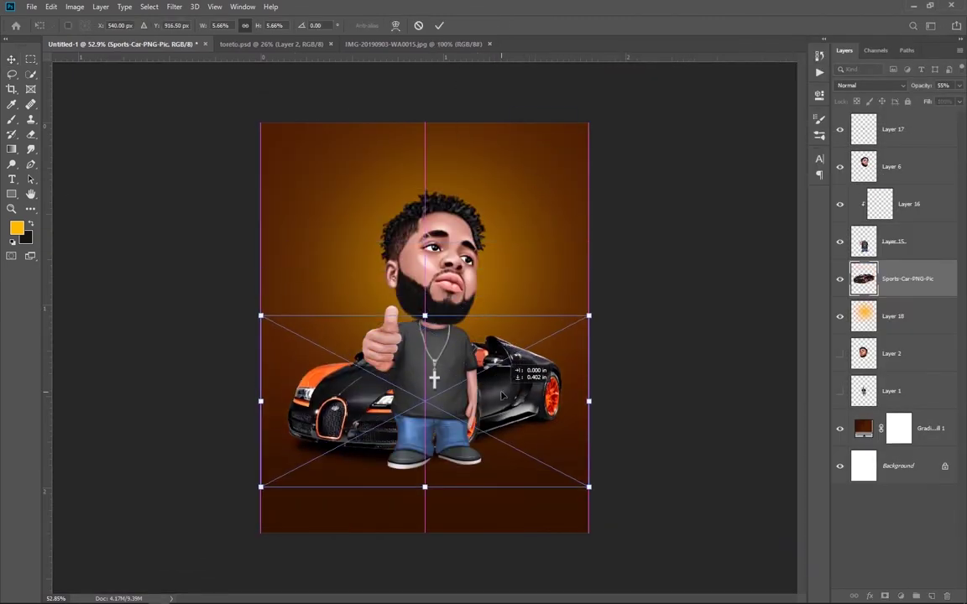
pyautogui.moveTo(583, 122); pyautogui.dragTo(589, 297)
pyautogui.press('Return')
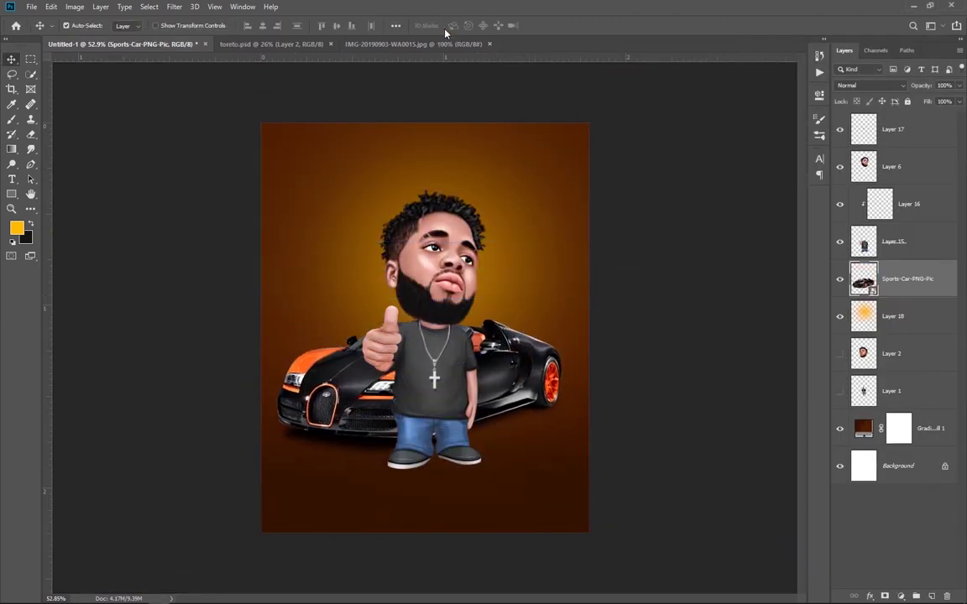
pyautogui.moveTo(500, 371); pyautogui.dragTo(512, 379)
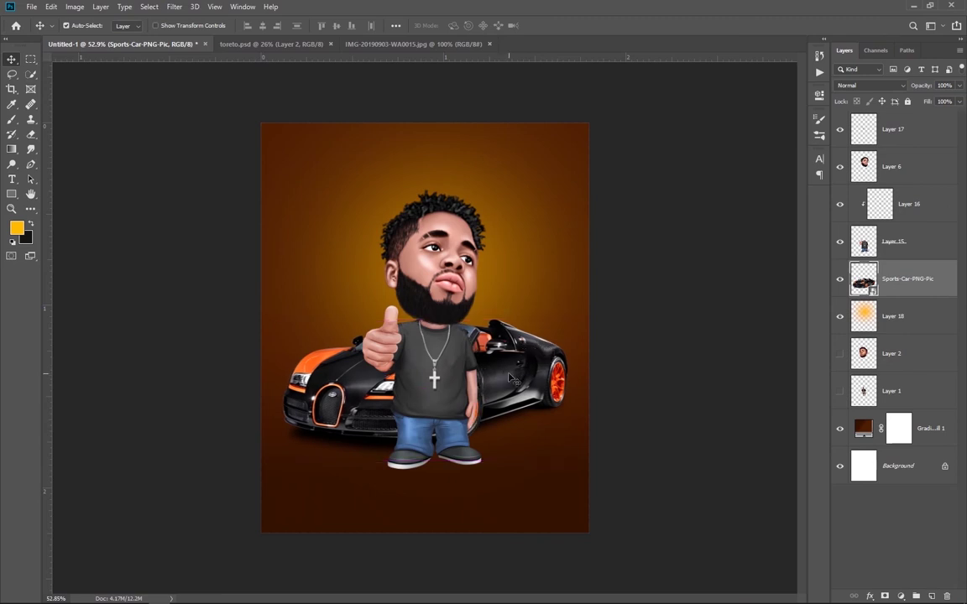
# - Merge the character layers into one and duplicate the merged layer
pyautogui.click(885, 201)
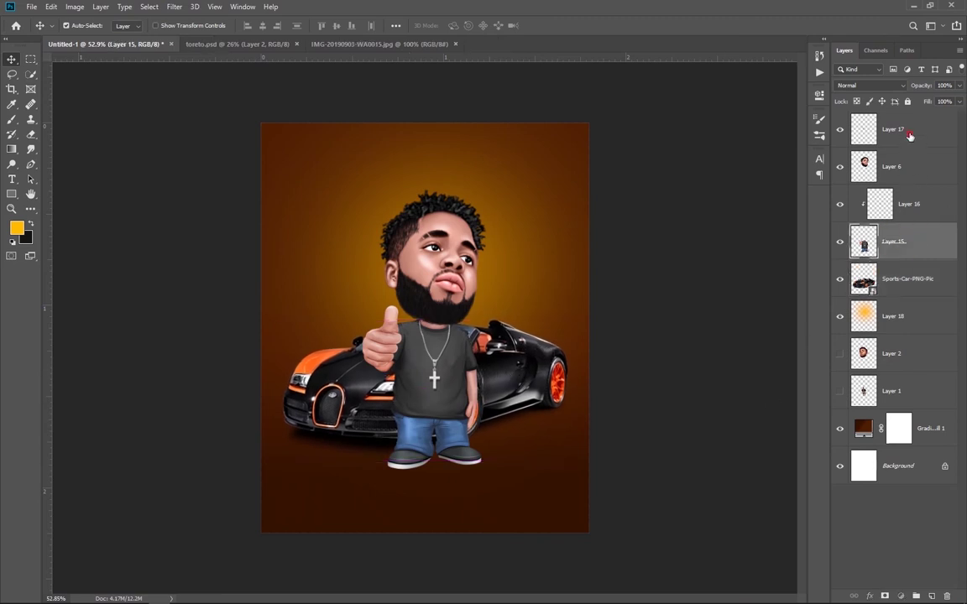
pyautogui.keyDown('shift'); pyautogui.click(911, 130); pyautogui.keyUp('shift')
pyautogui.hotkey('ctrl', 'e')
pyautogui.hotkey('ctrl', 'j')
pyautogui.hotkey('ctrl', '-')
# - Flip the copy vertically under the feet, below the original, at about 47% opacity
pyautogui.hotkey('ctrl', 't')
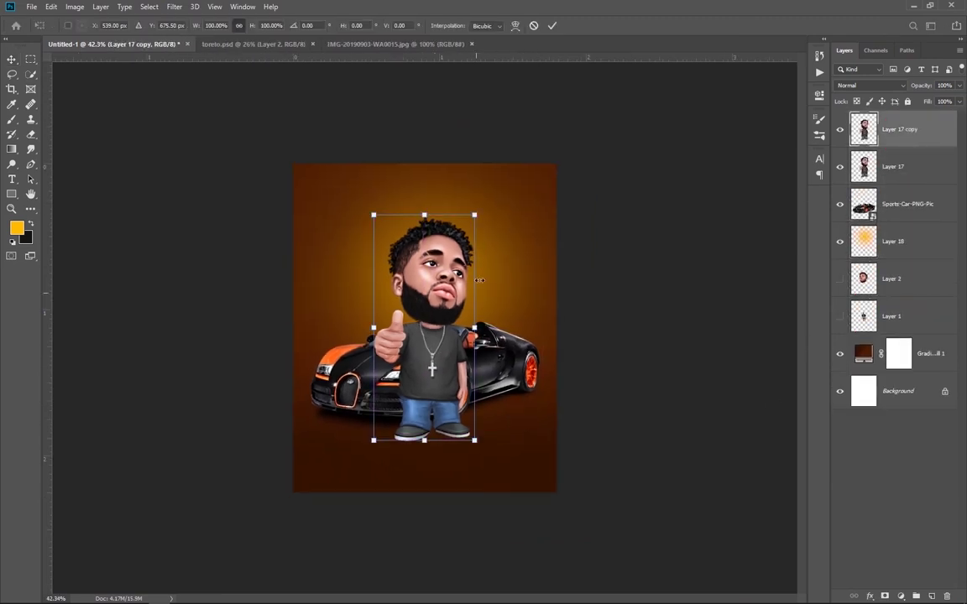
pyautogui.rightClick(449, 312)
pyautogui.click(471, 465)
pyautogui.moveTo(437, 318); pyautogui.dragTo(438, 541)
pyautogui.scroll(2, 428, 420)
pyautogui.press('Up')
pyautogui.press('Up')
pyautogui.press('Up')
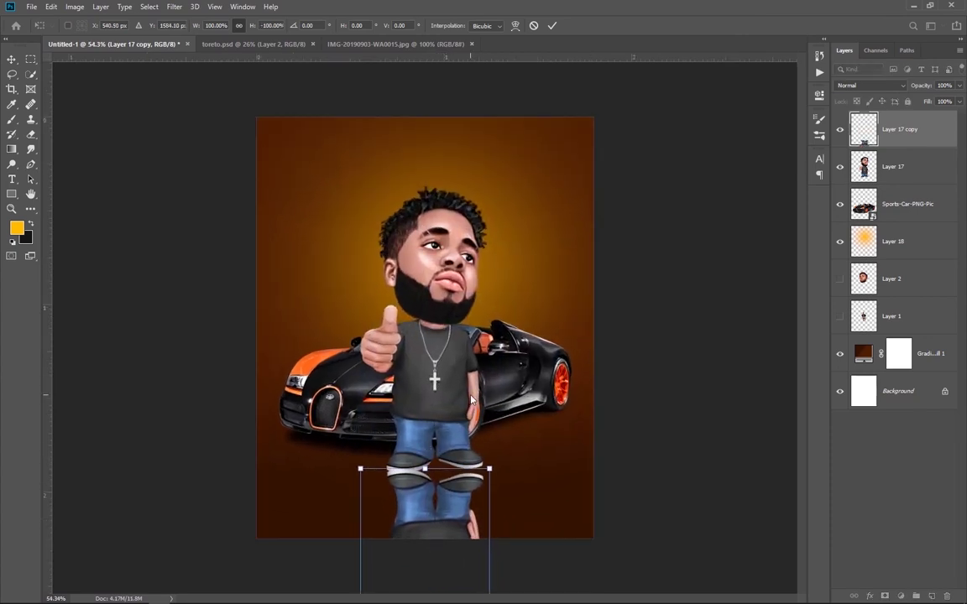
pyautogui.press('Up')
pyautogui.press('Up')
pyautogui.press('Up')
pyautogui.press('Up')
pyautogui.press('Up')
pyautogui.press('Up')
pyautogui.moveTo(886, 170); pyautogui.dragTo(890, 149)
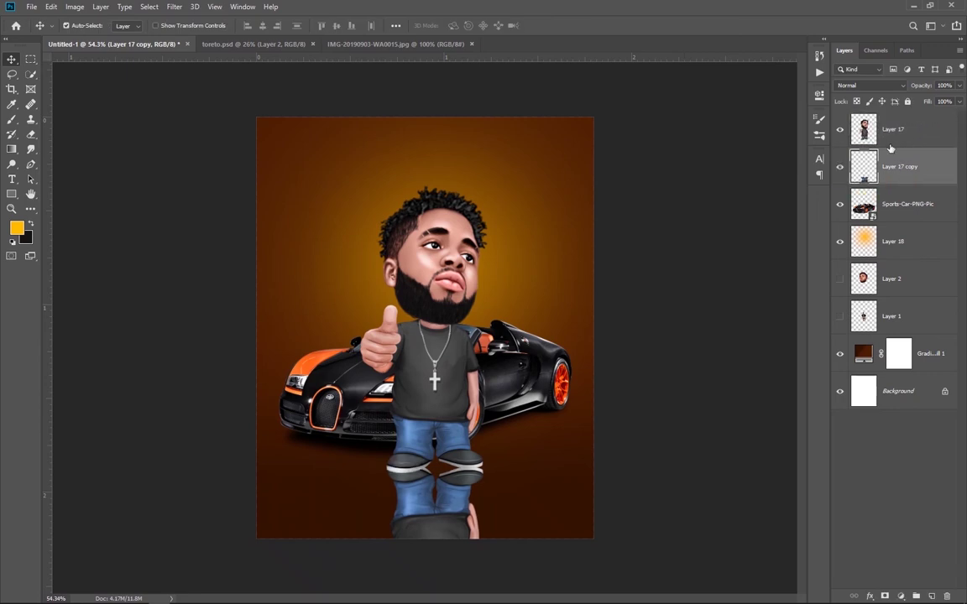
pyautogui.moveTo(905, 89); pyautogui.dragTo(892, 89)
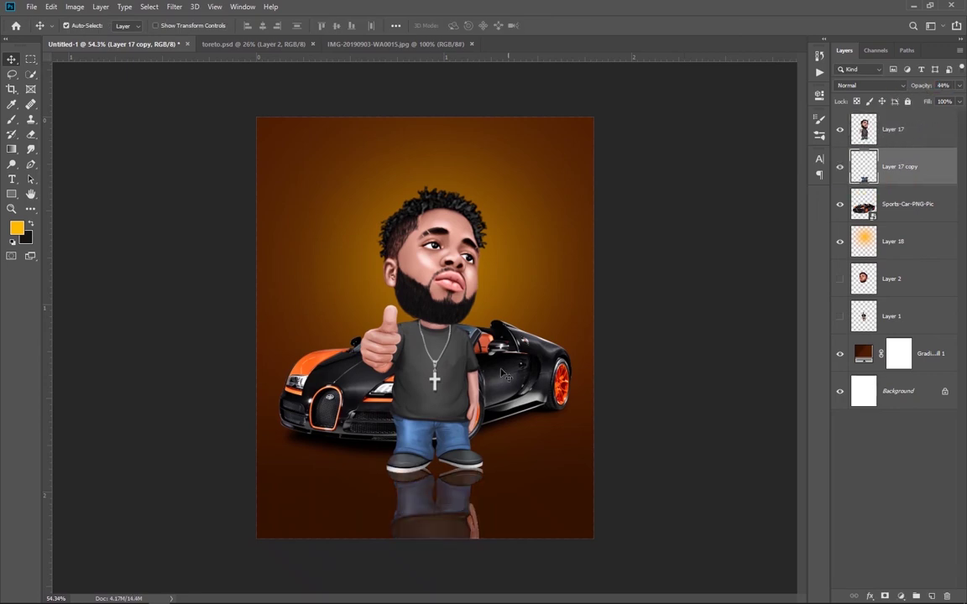
pyautogui.moveTo(453, 460); pyautogui.dragTo(452, 457)
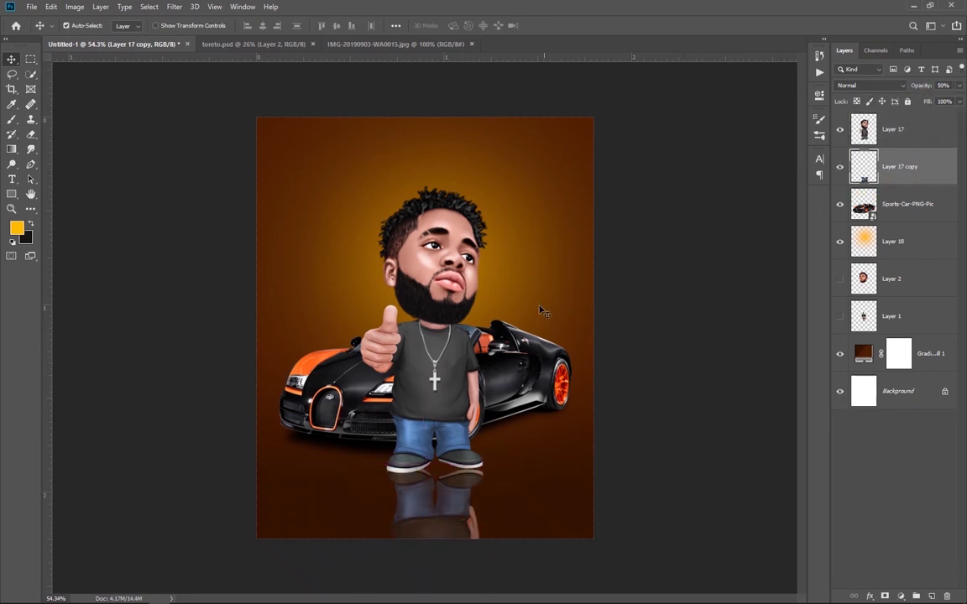
# - Mask the reflection and fade it out toward the bottom with a black-white gradient
pyautogui.click(919, 592)
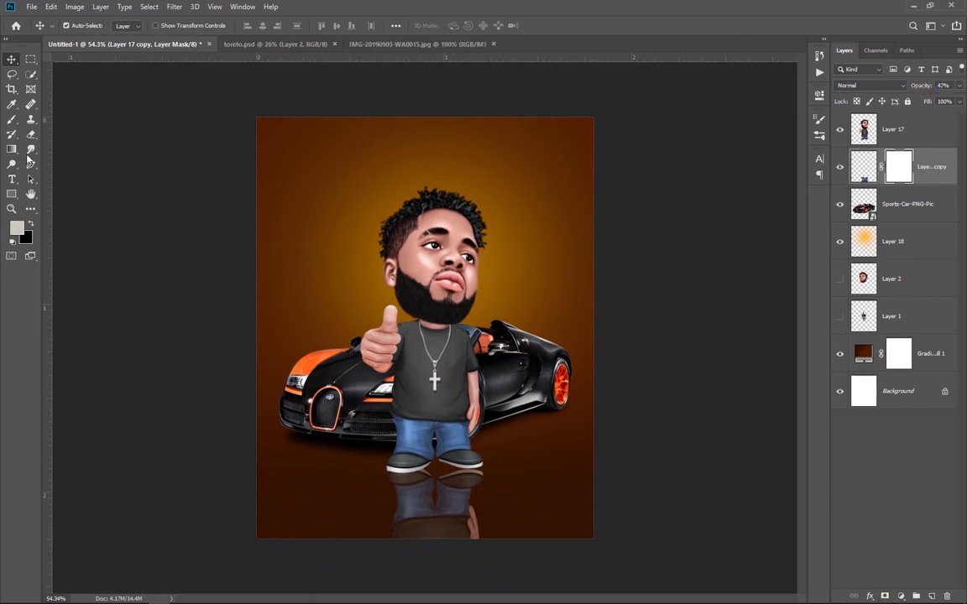
pyautogui.press('g')
pyautogui.click(84, 26)
pyautogui.click(768, 56)
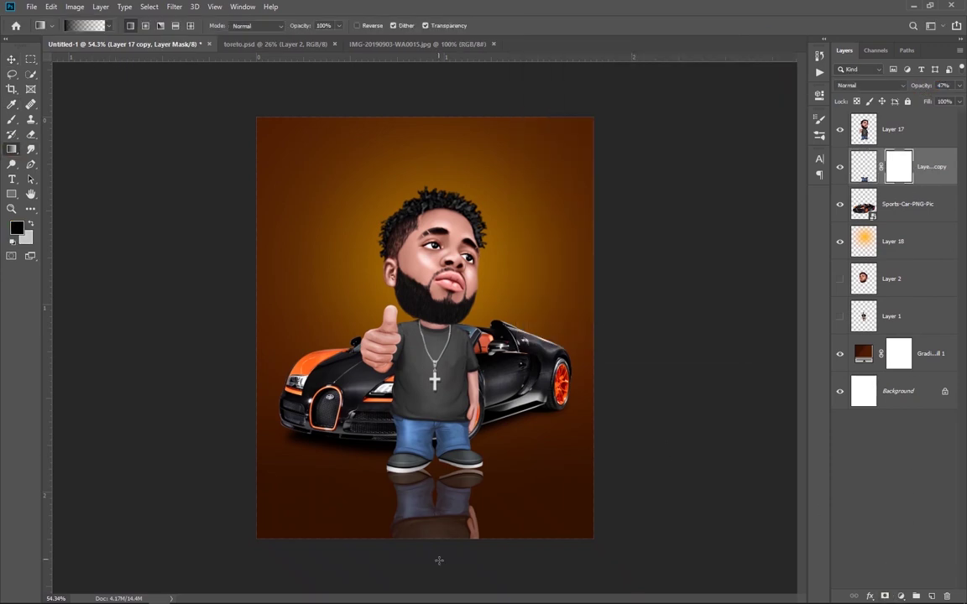
pyautogui.moveTo(441, 515); pyautogui.dragTo(442, 504)
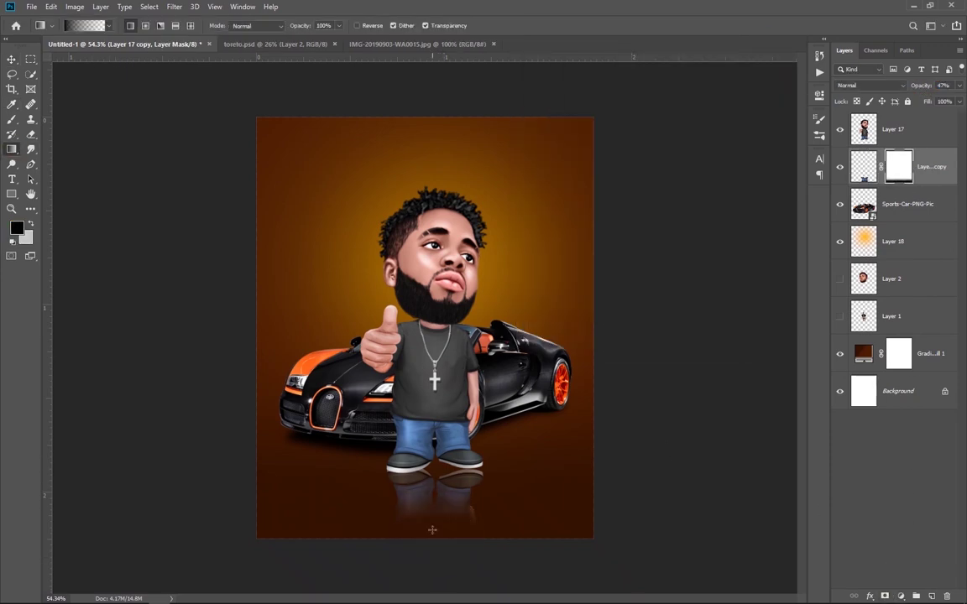
pyautogui.scroll(-2, 497, 457)
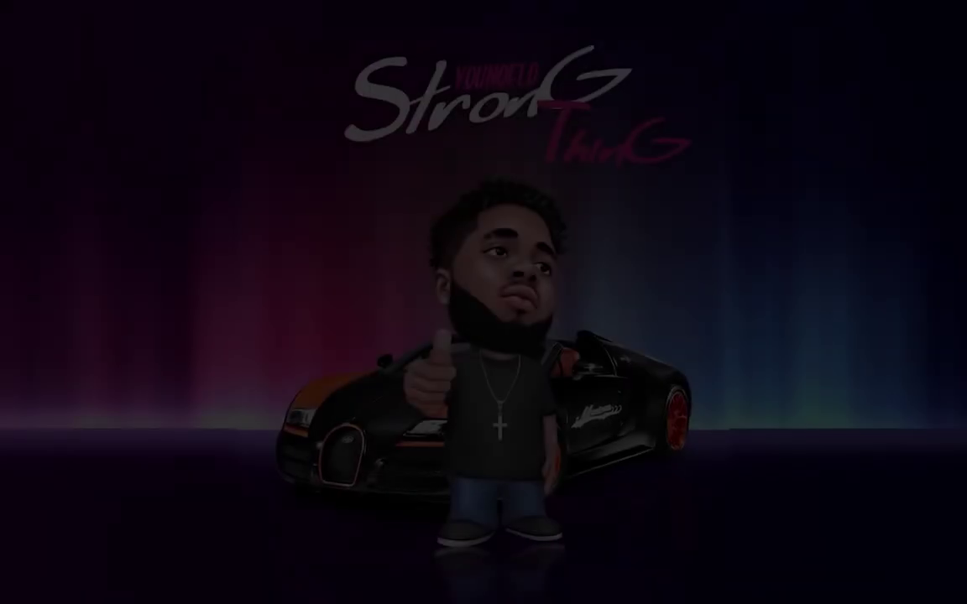